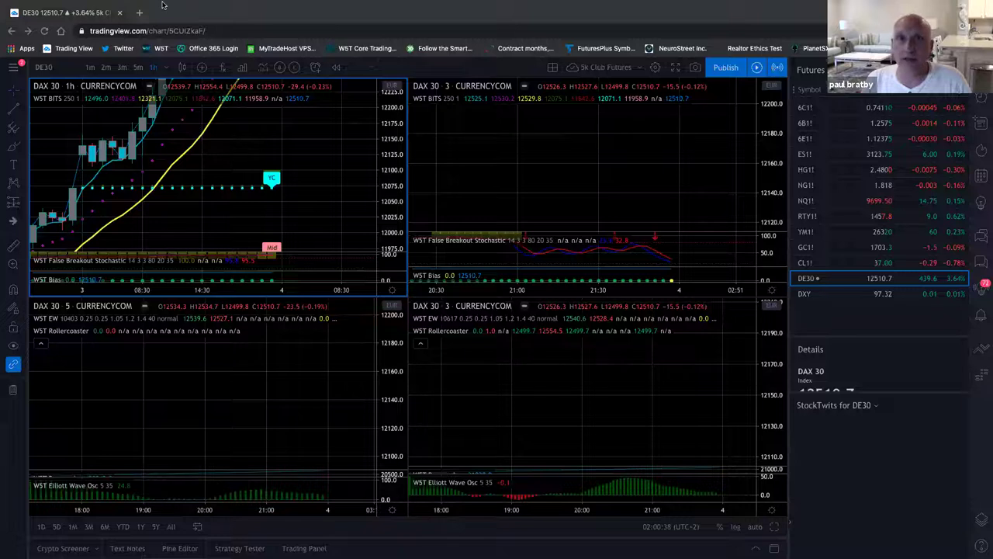
Step: Create a new blank chart layout and close the tab holding the 5k Club Futures layout
mouse_move(311, 4)
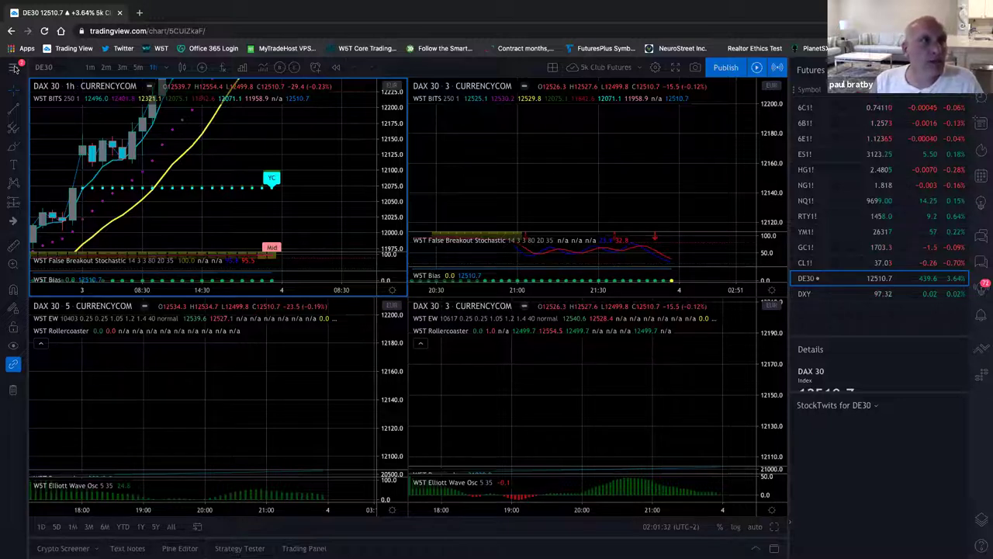
click(15, 69)
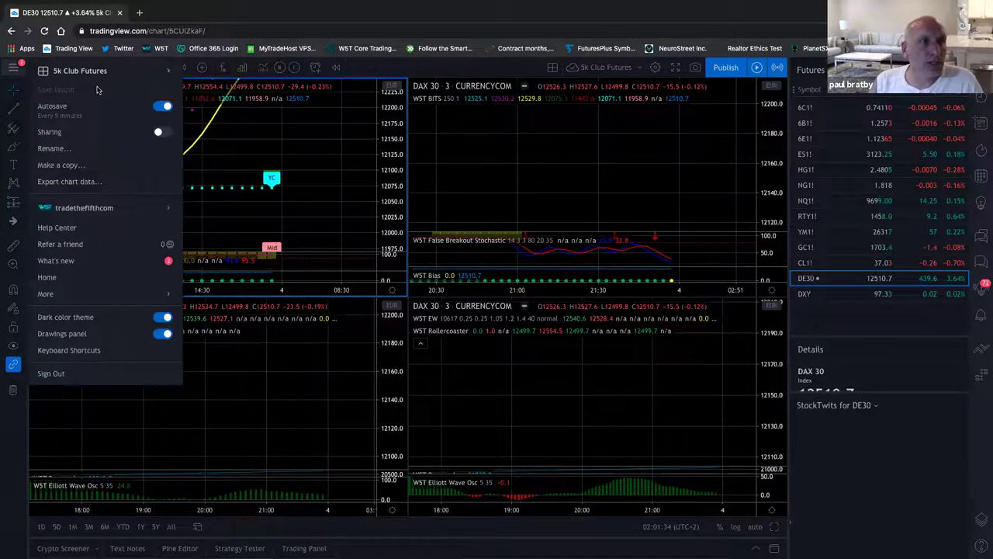
mouse_move(131, 73)
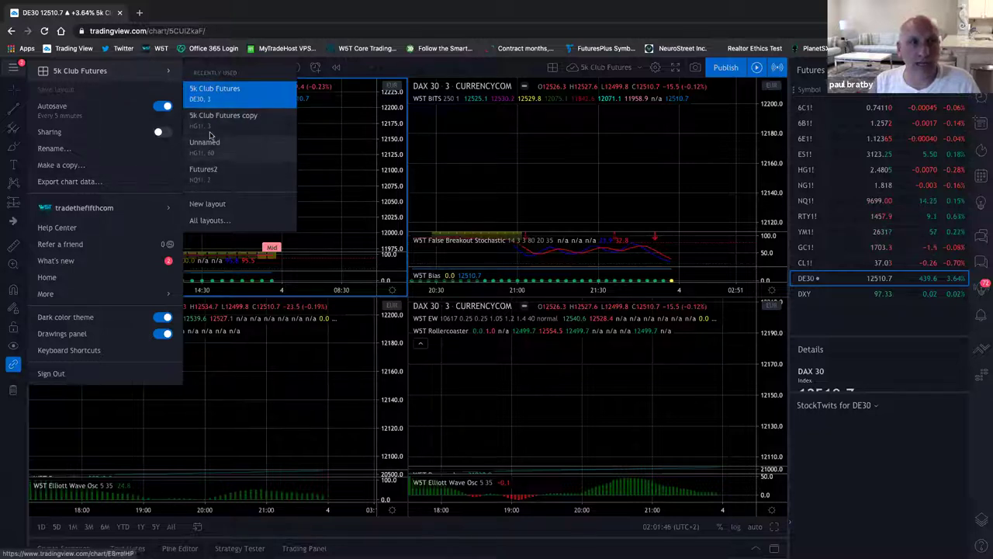
click(208, 204)
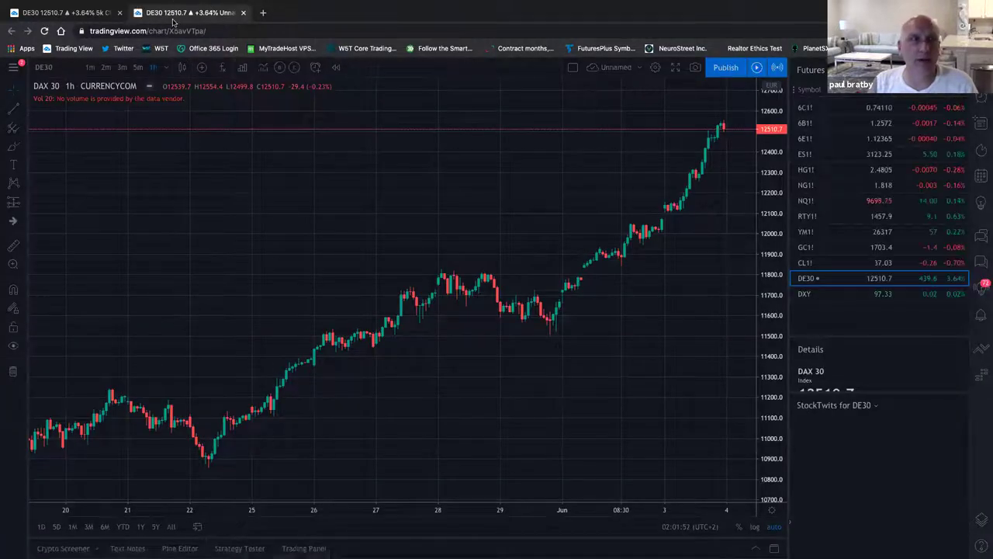
click(120, 14)
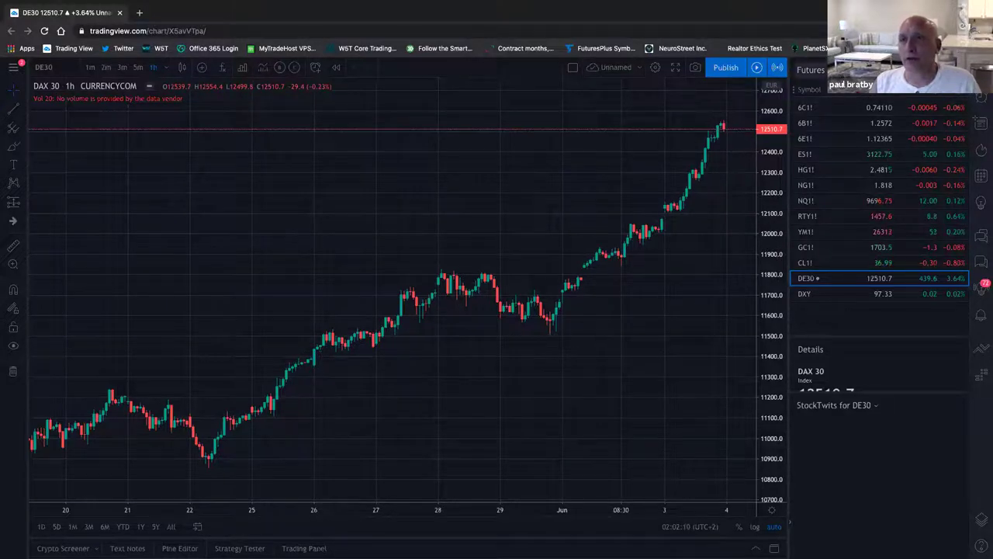
Step: Check the available watchlists and load ES1! from the Futures watchlist into the chart
click(811, 70)
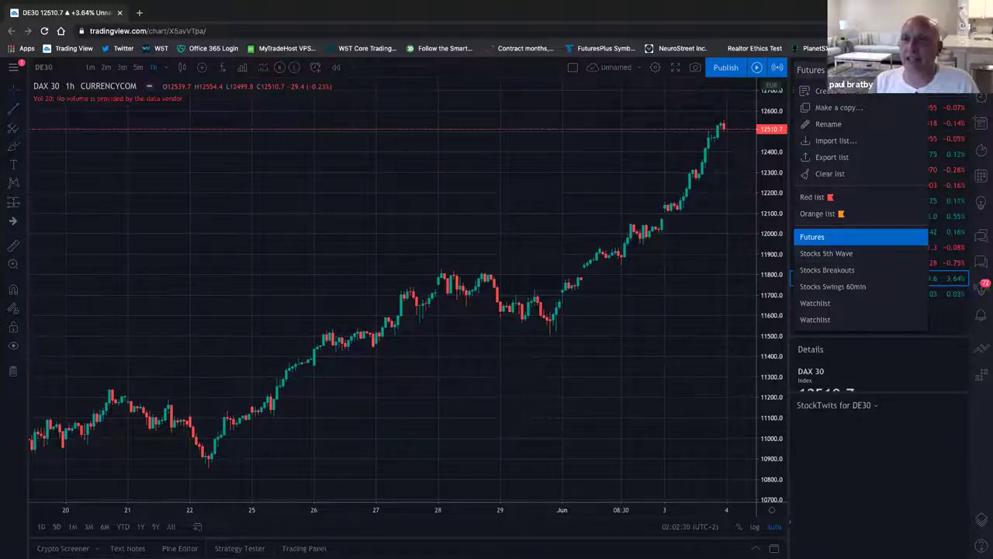
key(Escape)
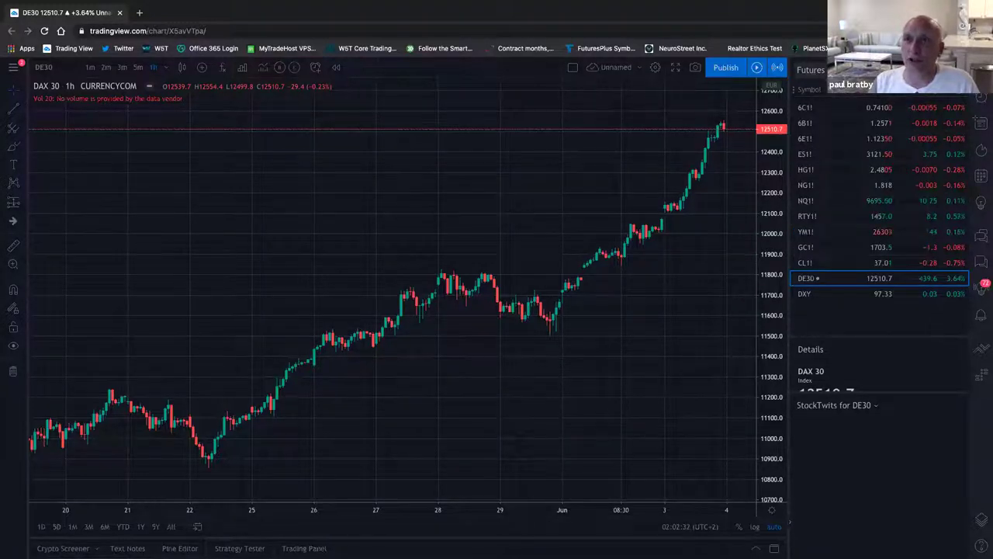
click(810, 69)
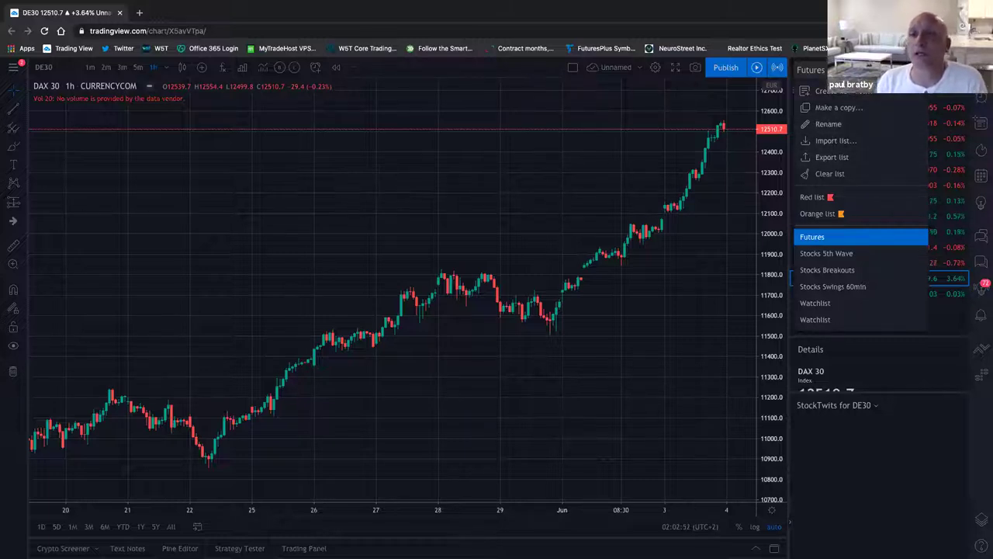
key(Escape)
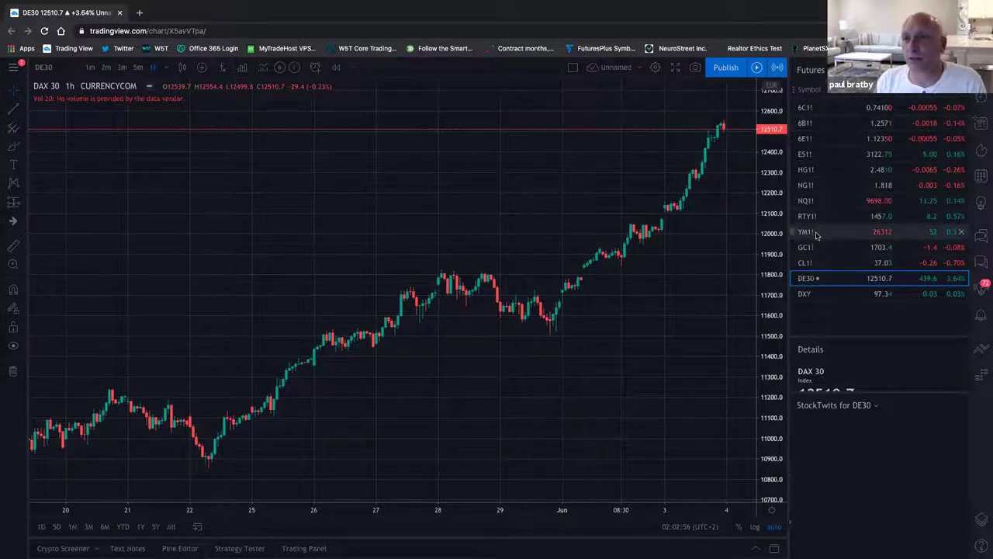
click(807, 154)
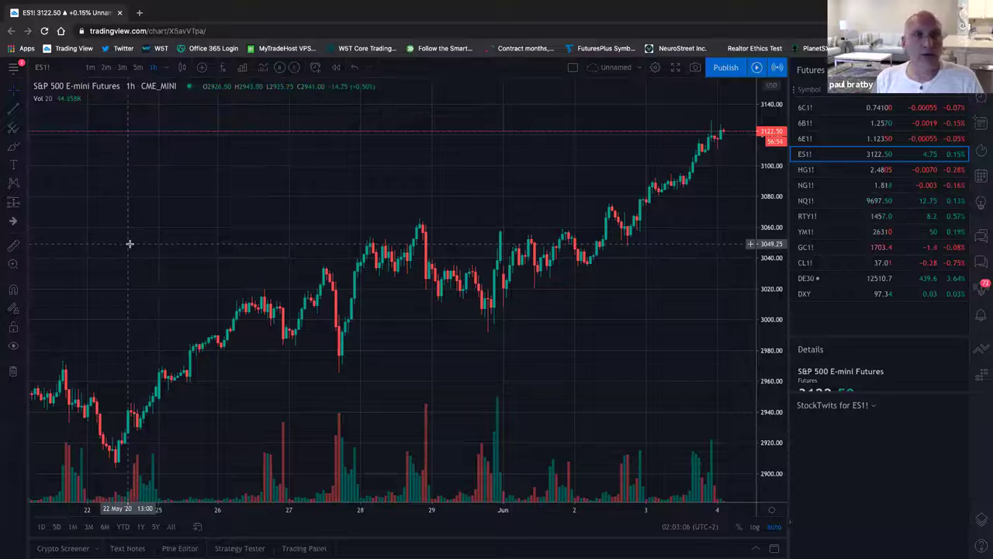
Step: Add the invite-only W5T Elliott Wave Indicator Suite, Elliott Wave Oscillator, False Breakout Stochastic and Roller Coaster scripts to the ES1! chart
click(224, 68)
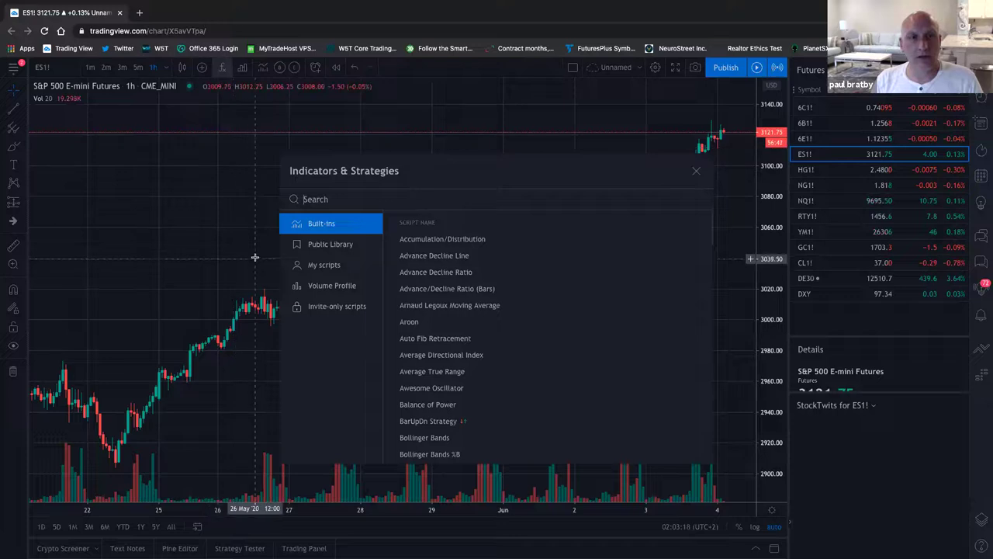
click(311, 265)
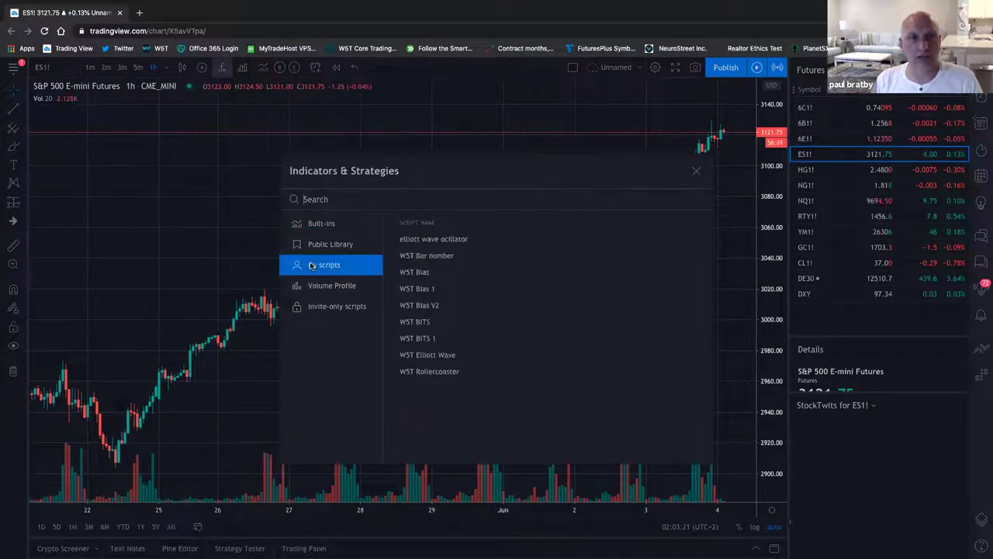
click(328, 306)
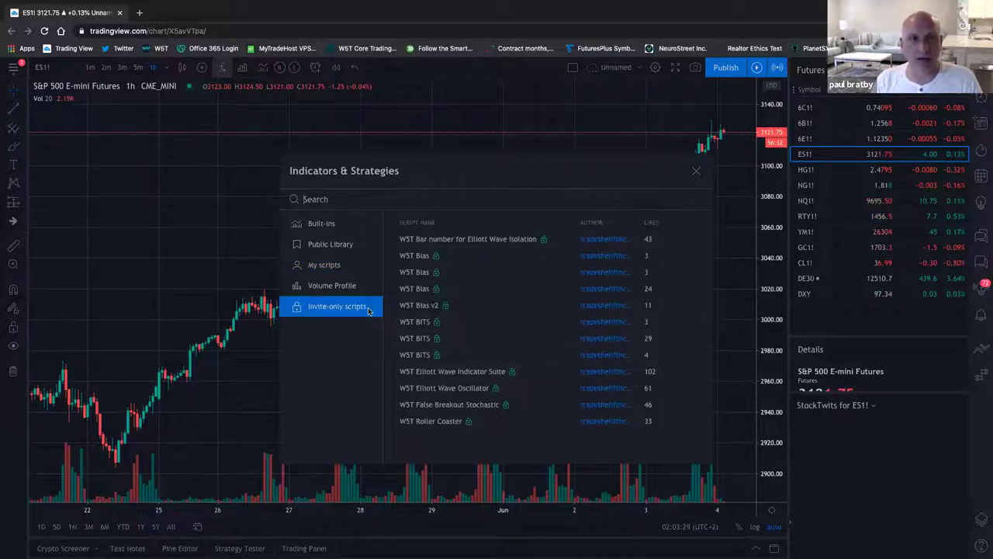
click(469, 373)
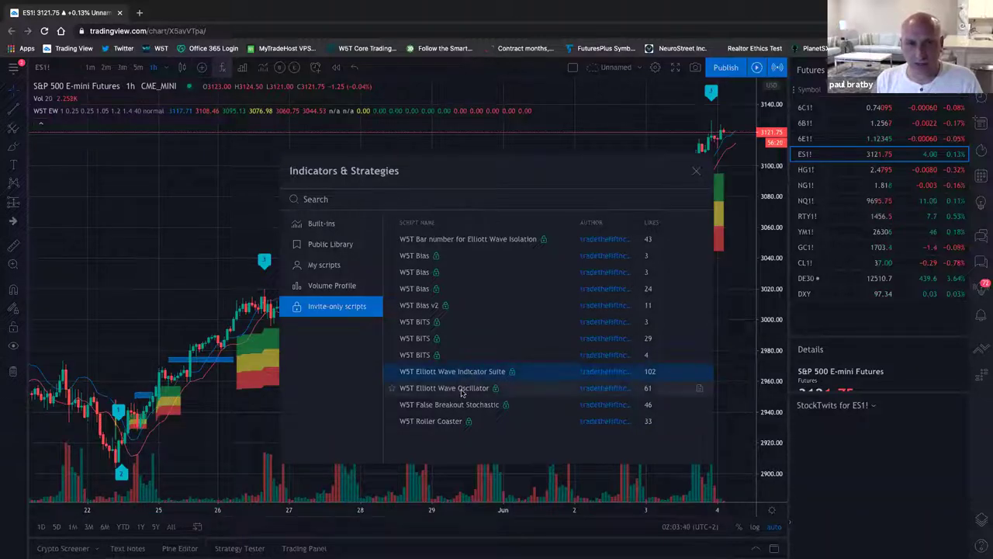
click(462, 390)
click(465, 405)
click(443, 422)
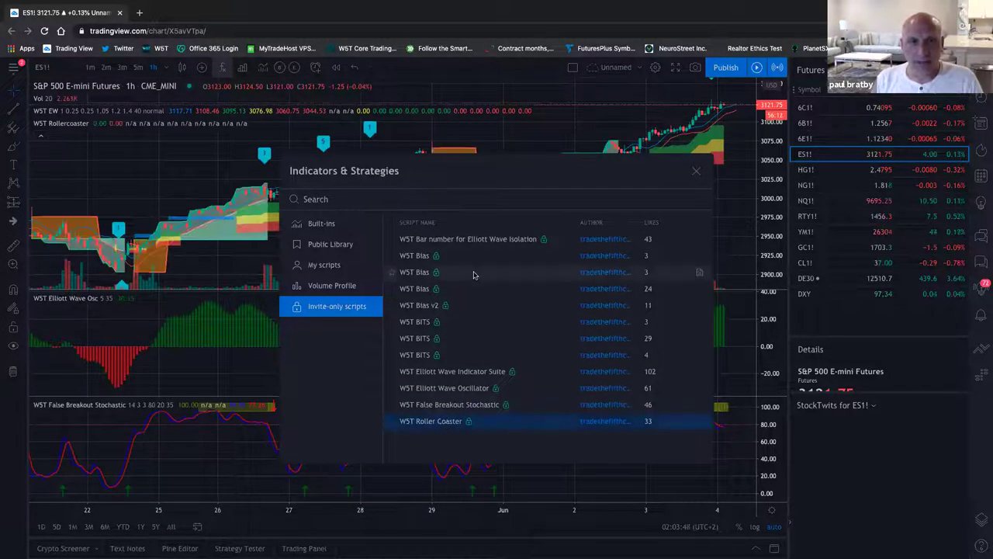
Step: Add the invite-only scripts W5T Bias v2 and the W5T BITS version with 29 likes, and close the indicator list
click(430, 307)
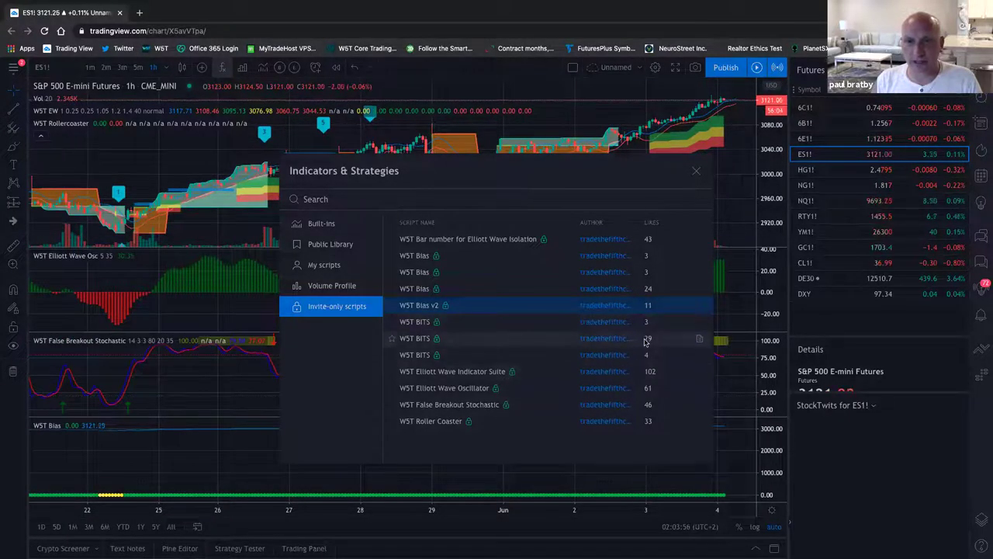
click(424, 339)
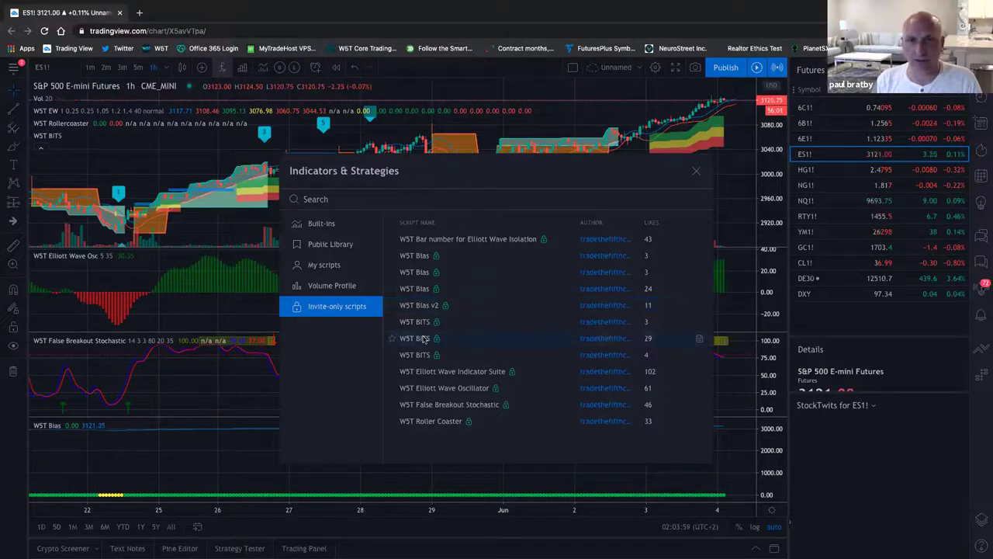
click(695, 174)
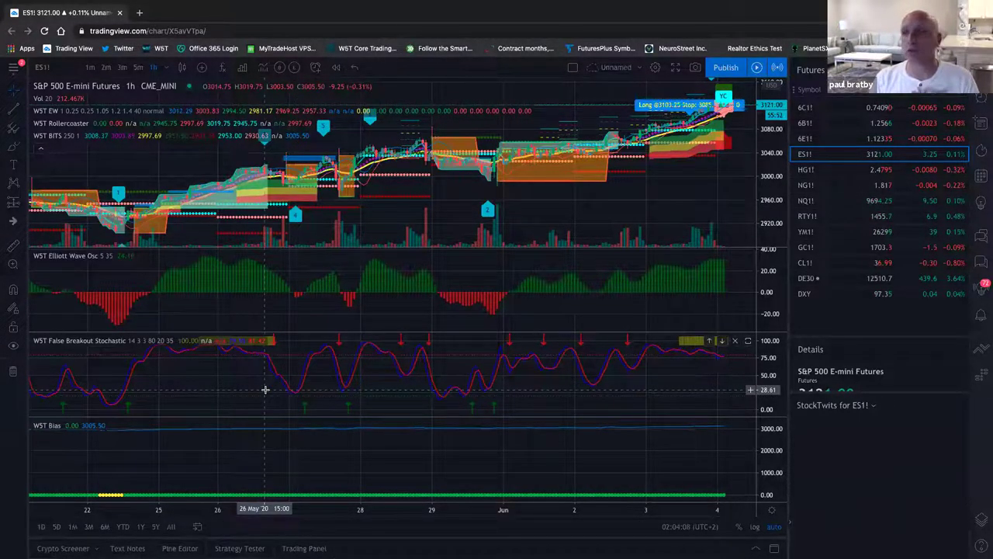
Step: Move the W5T Bias pane up past the False Breakout Stochastic and Elliott Wave Oscillator panes, directly below the price chart
scroll(265, 389, down, 1)
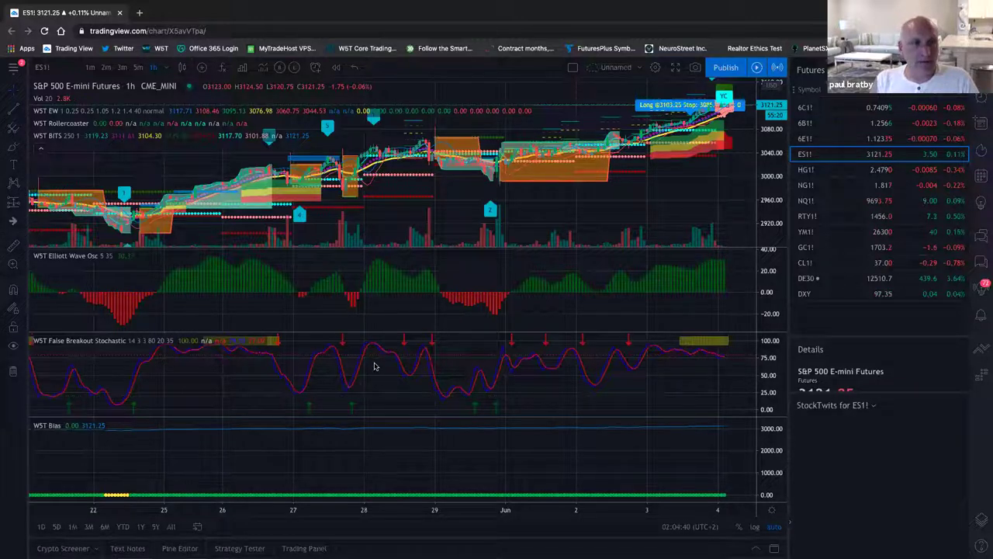
click(749, 346)
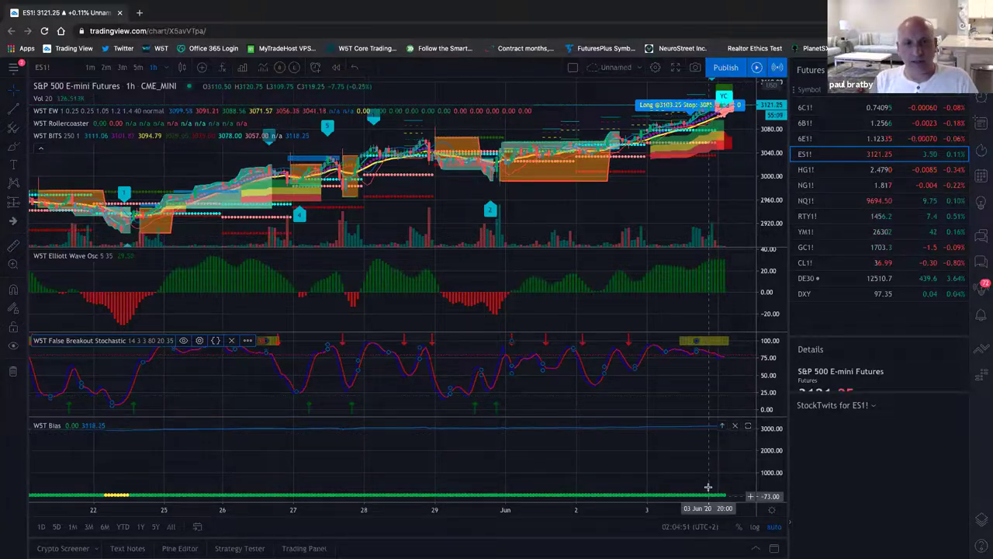
click(722, 425)
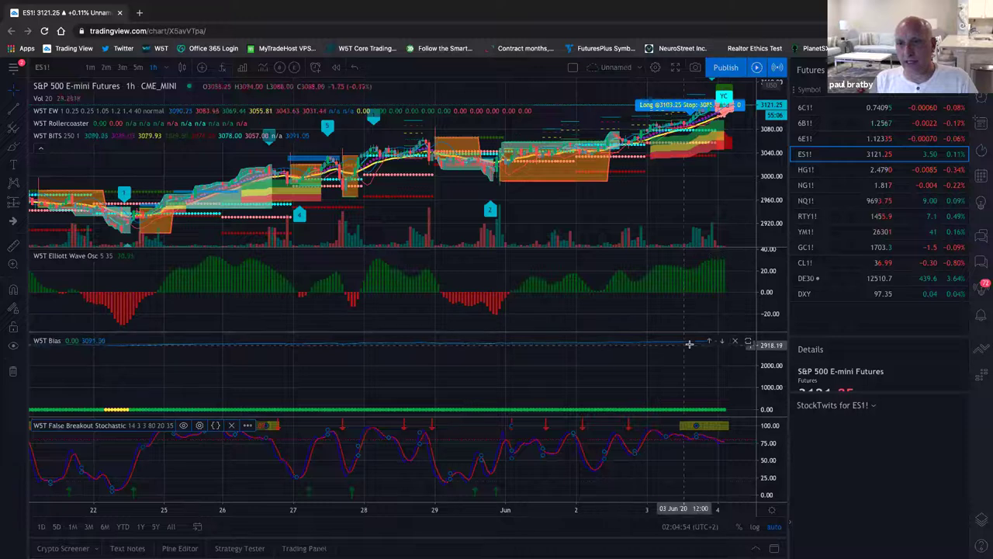
click(708, 341)
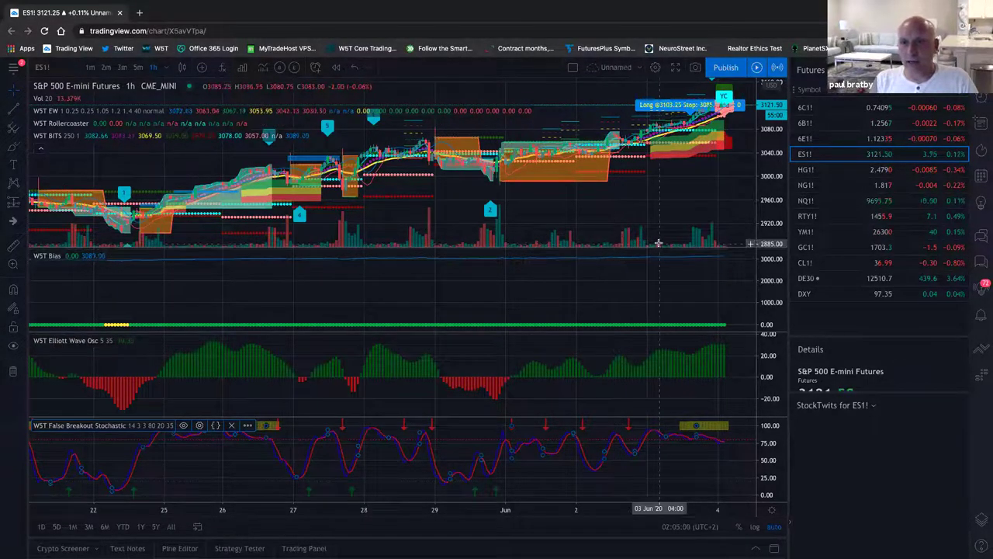
Step: Resize the panes to enlarge the price chart, reduce W5T Bias to a thin strip and shorten the oscillator and stochastic panes
drag(652, 250, 645, 317)
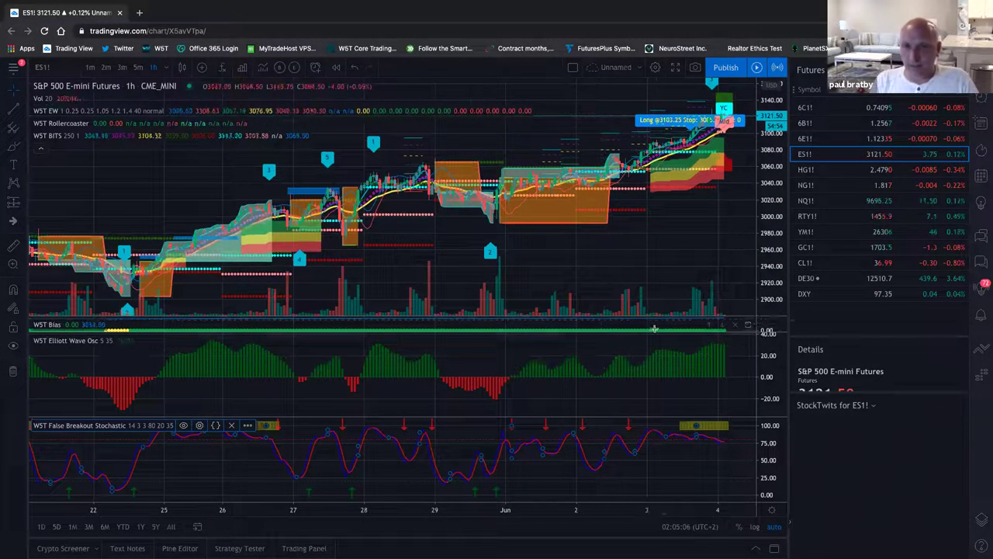
drag(653, 312, 647, 312)
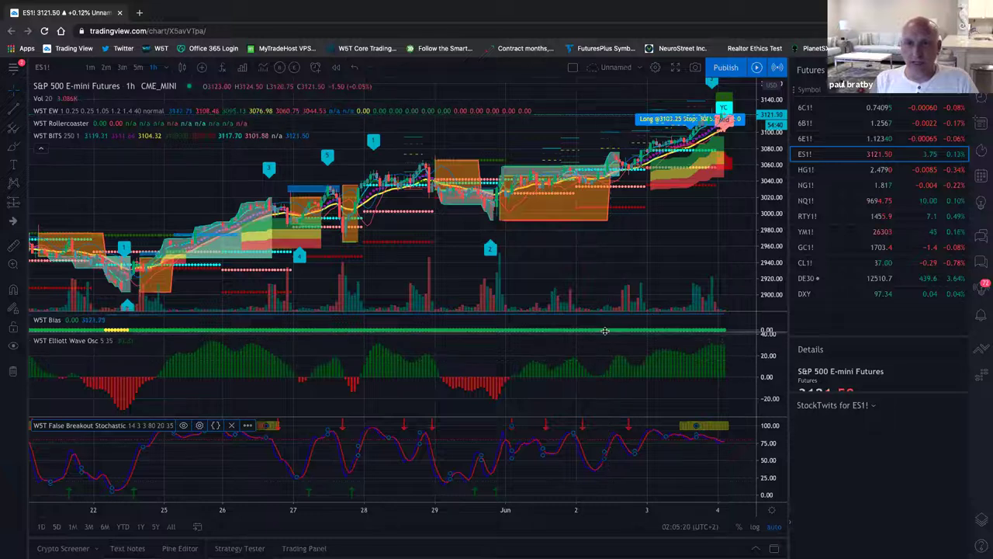
drag(604, 342, 603, 356)
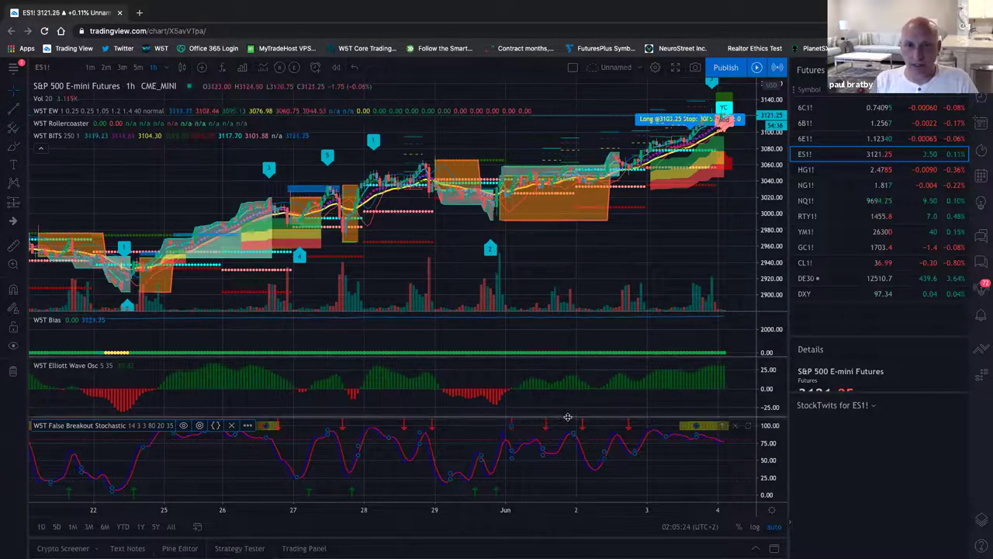
drag(568, 419, 564, 440)
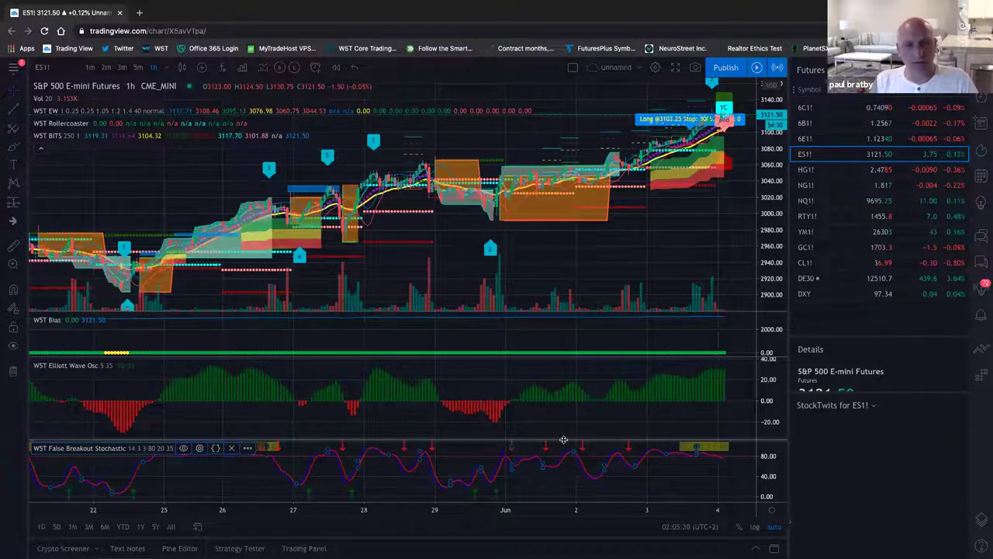
drag(576, 356, 575, 372)
drag(561, 312, 553, 348)
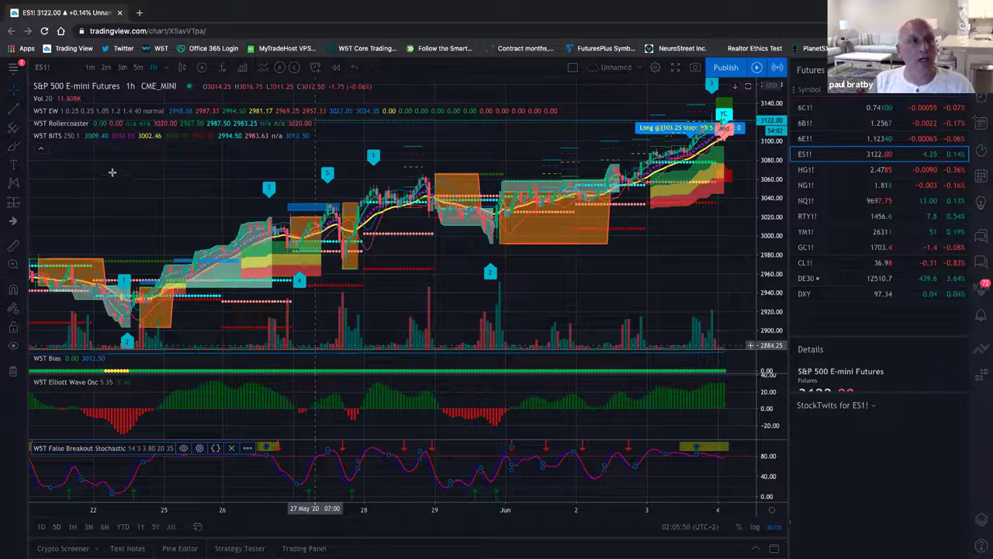
Step: Collapse the chart's indicator legend and expand it again
click(41, 148)
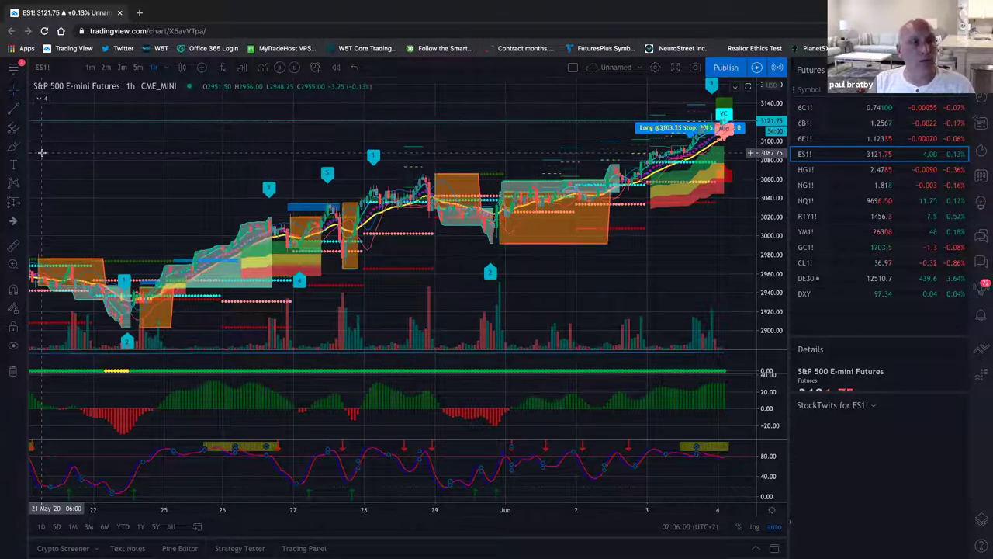
click(38, 100)
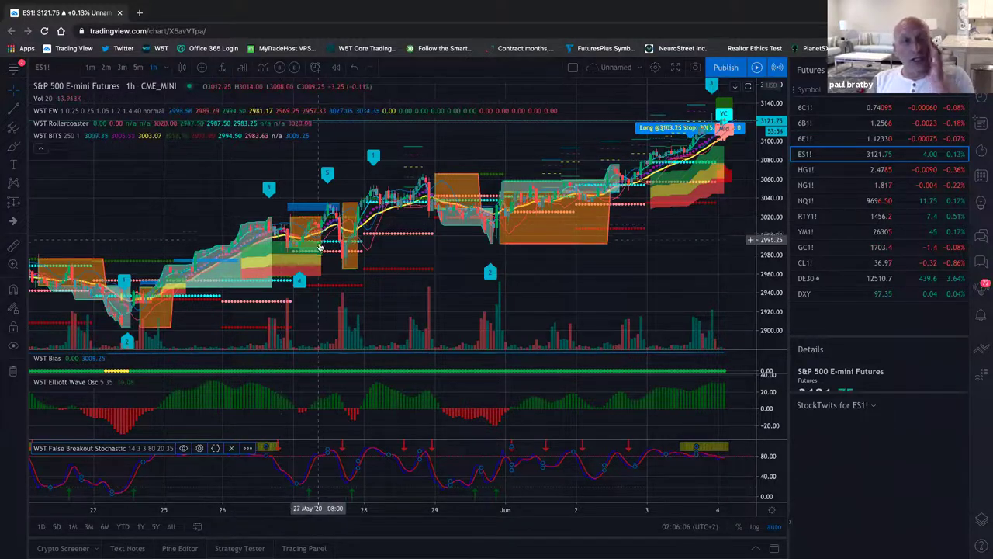
Step: Save the chart's current indicators as an indicator template named W5T INDICATORS JW SESSION
click(258, 71)
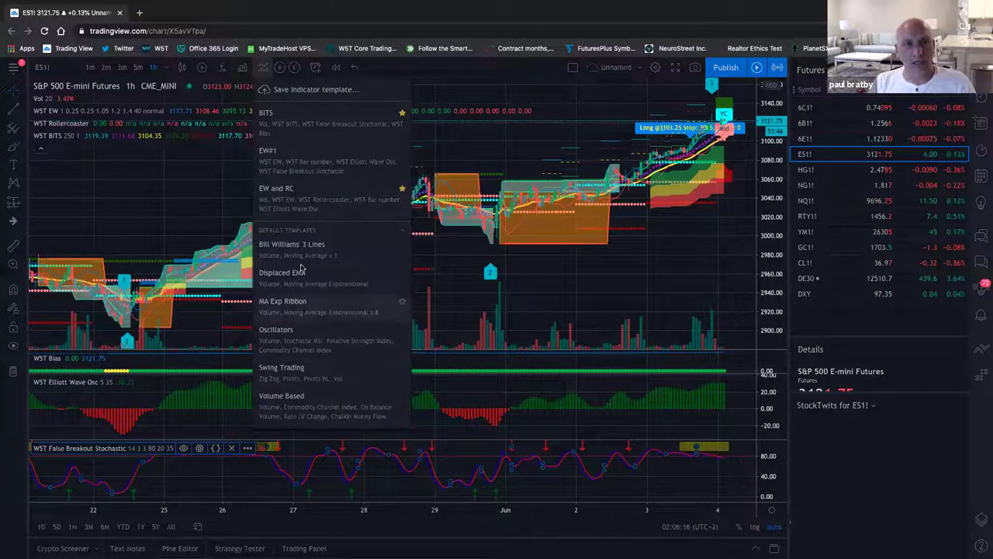
click(287, 90)
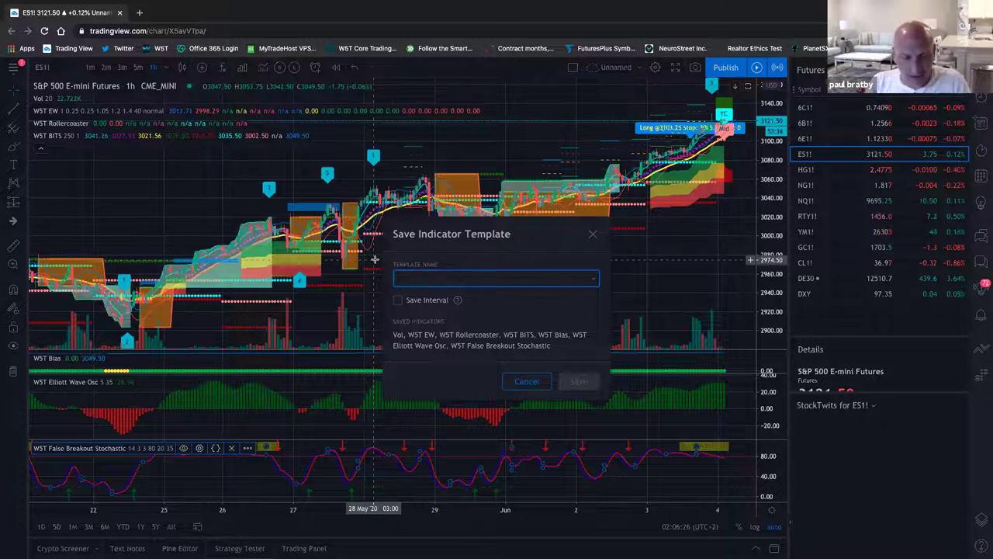
text(W5T )
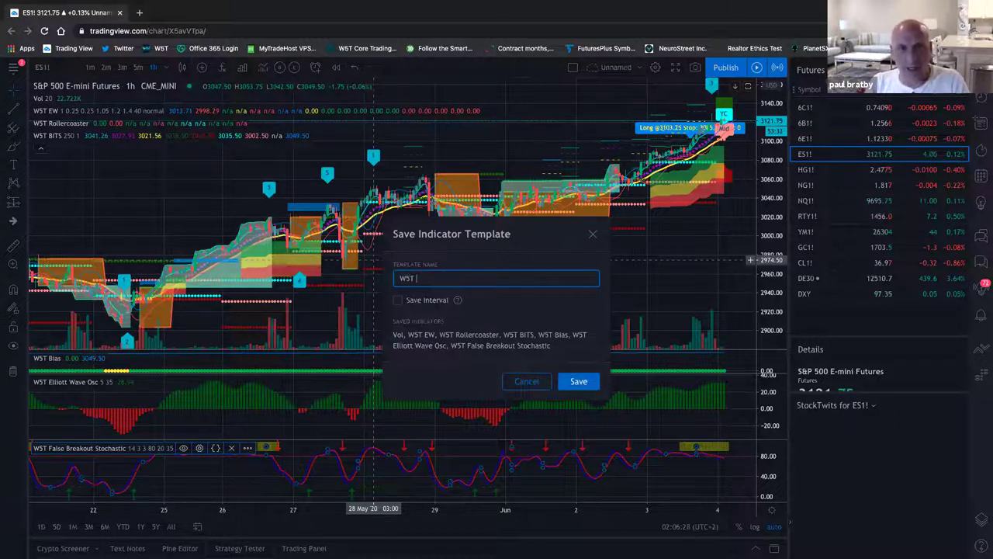
text(INDICA)
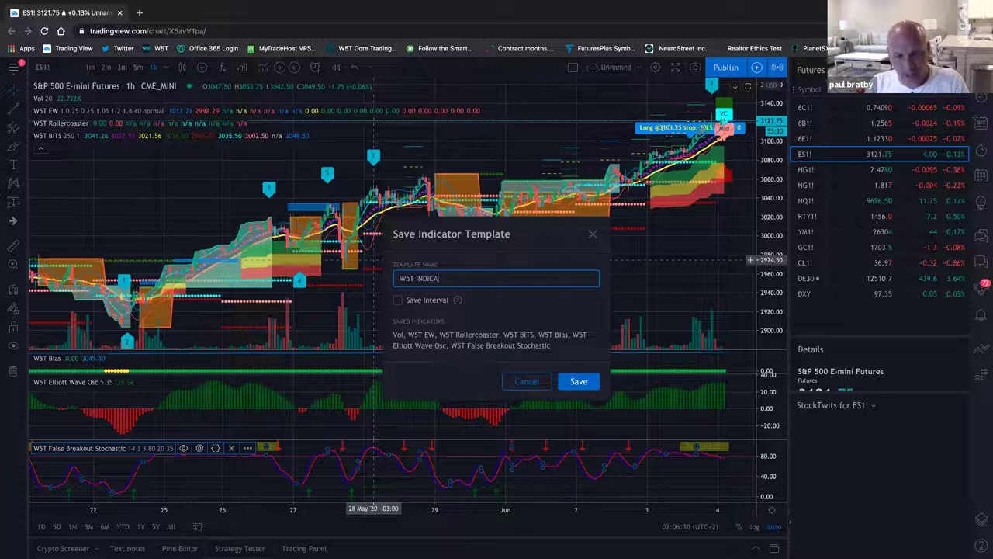
text(TORA)
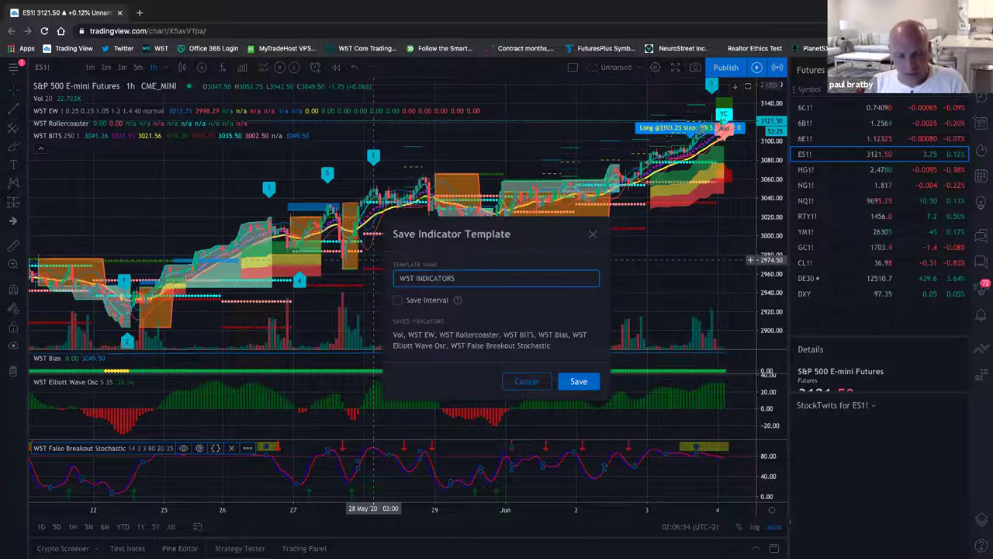
text( JW SESSION)
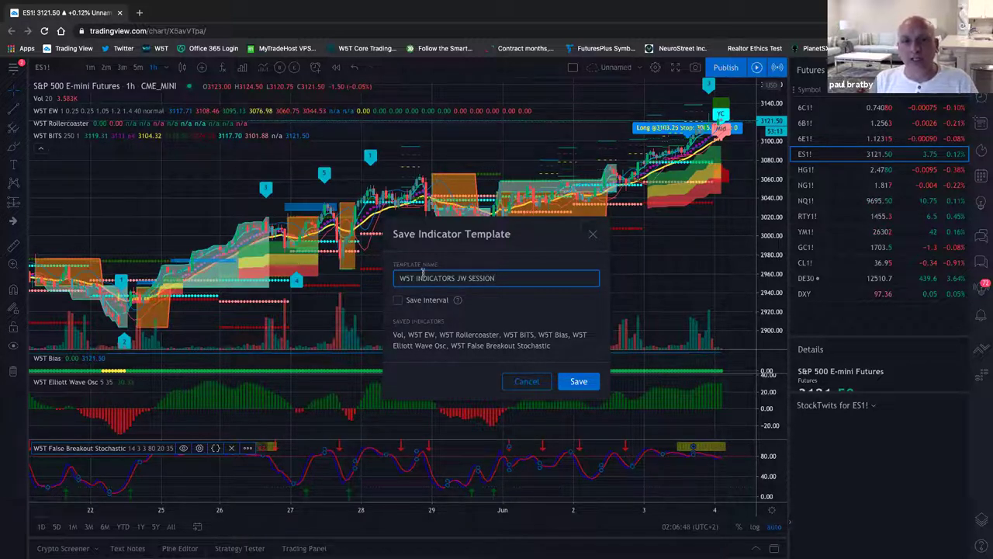
click(576, 383)
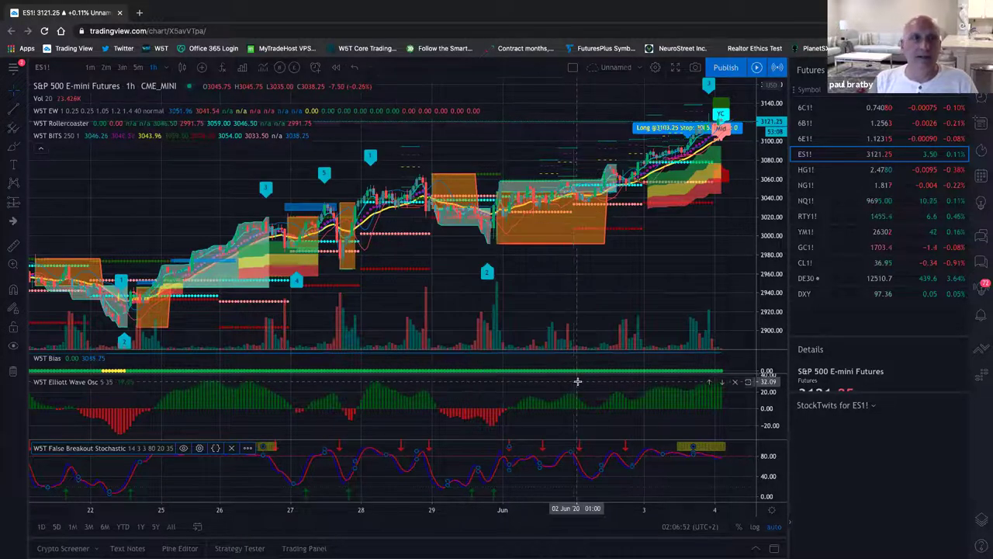
Step: Mark the W5T INDICATORS JW SESSION template as a favorite and close the template list
click(263, 70)
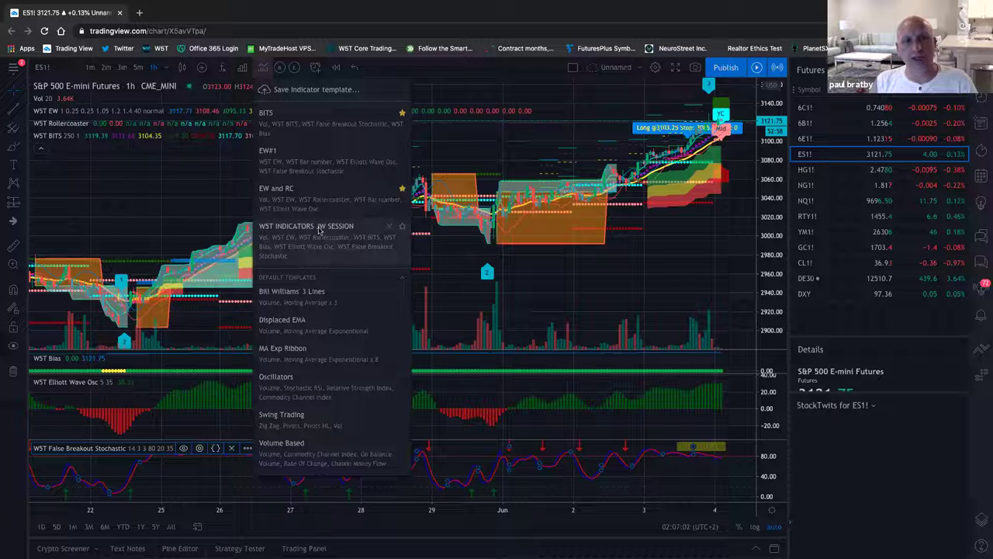
click(401, 228)
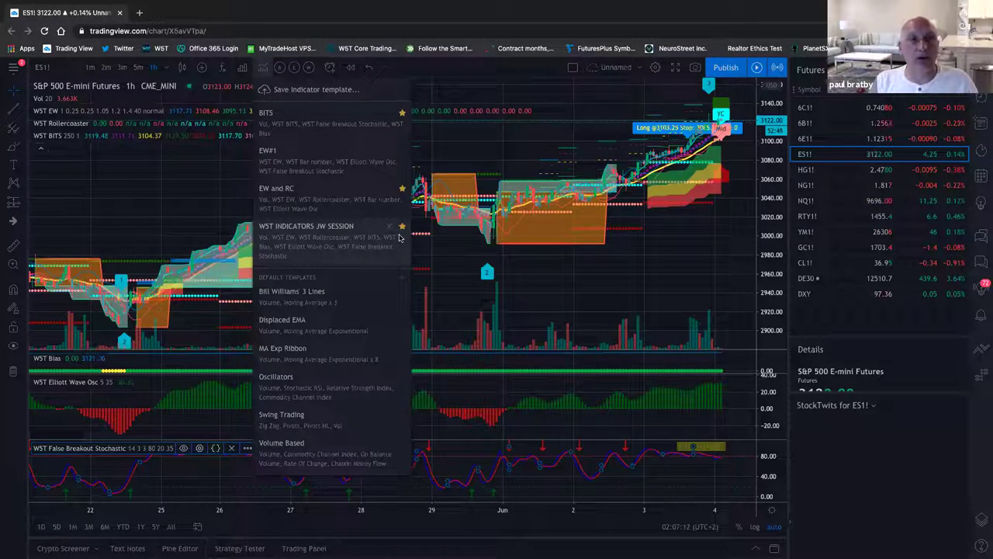
click(459, 75)
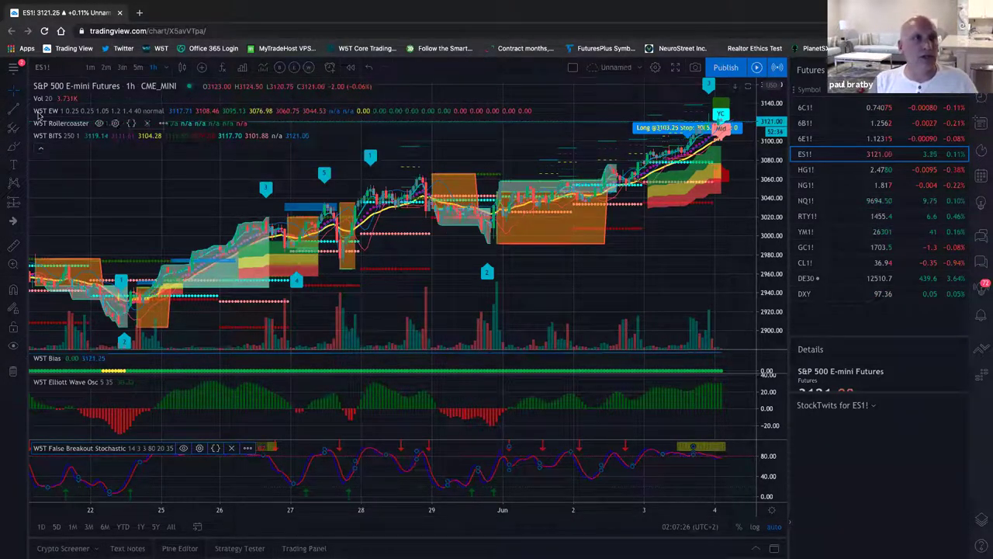
click(16, 70)
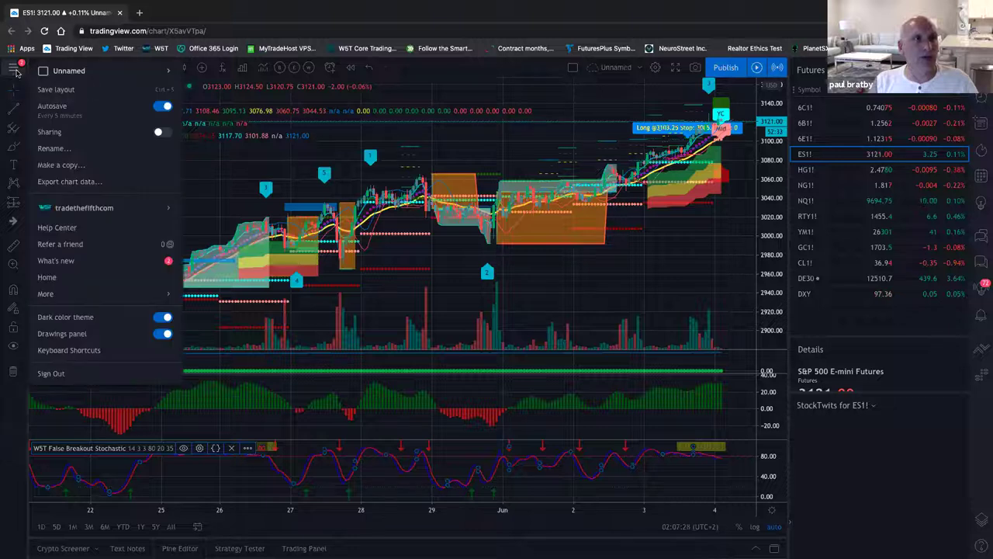
mouse_move(52, 74)
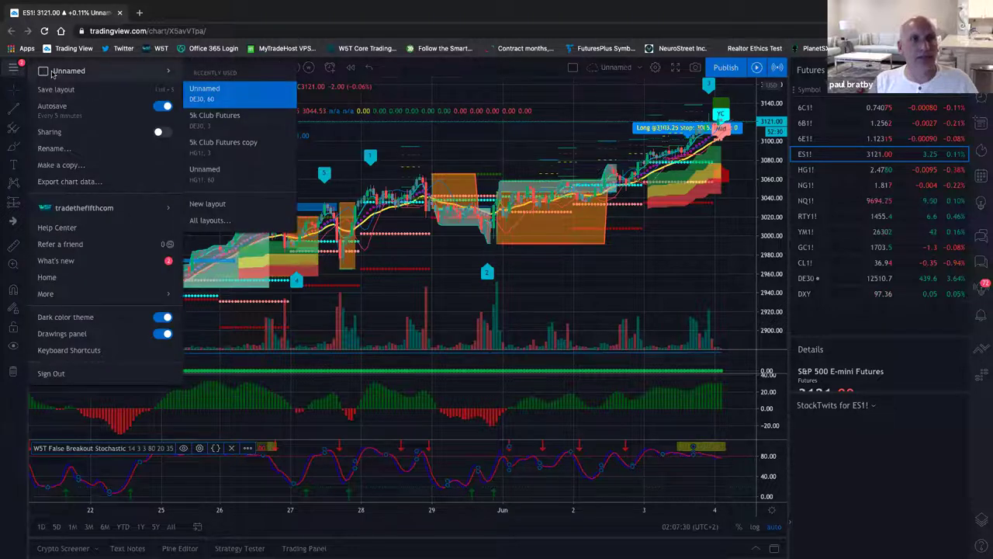
click(15, 70)
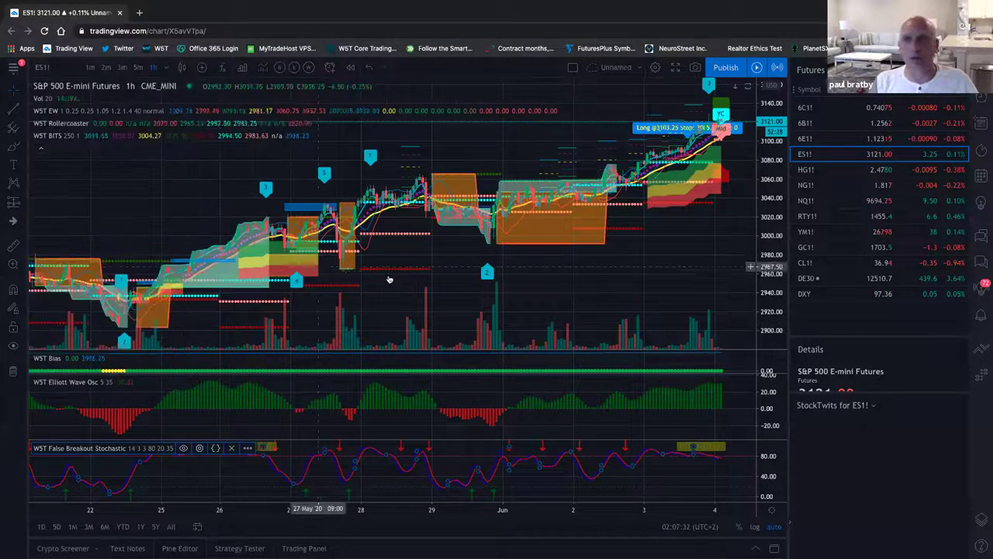
Step: View the indicators on HG1! and 6C1! from the watchlist, and return the chart to ES1!
click(802, 172)
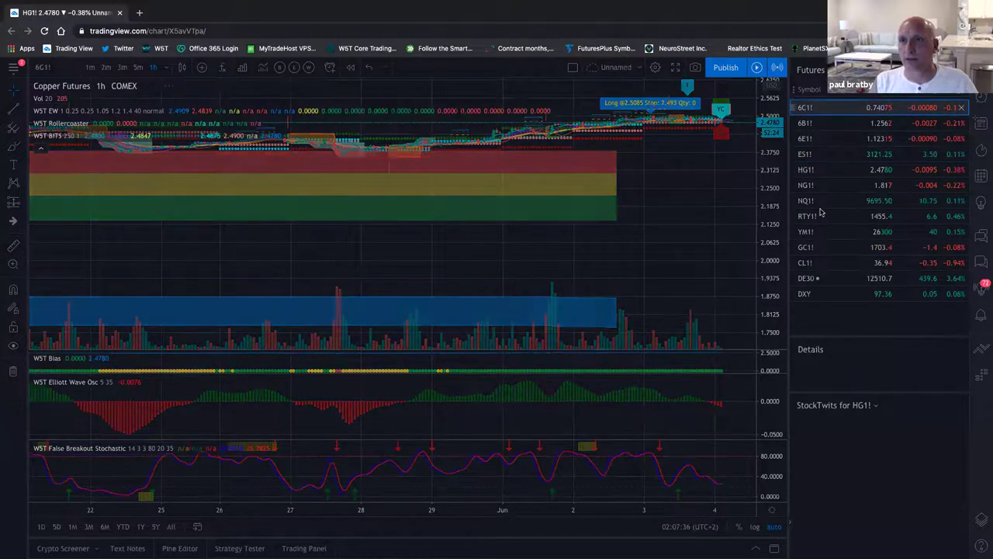
click(808, 108)
click(809, 154)
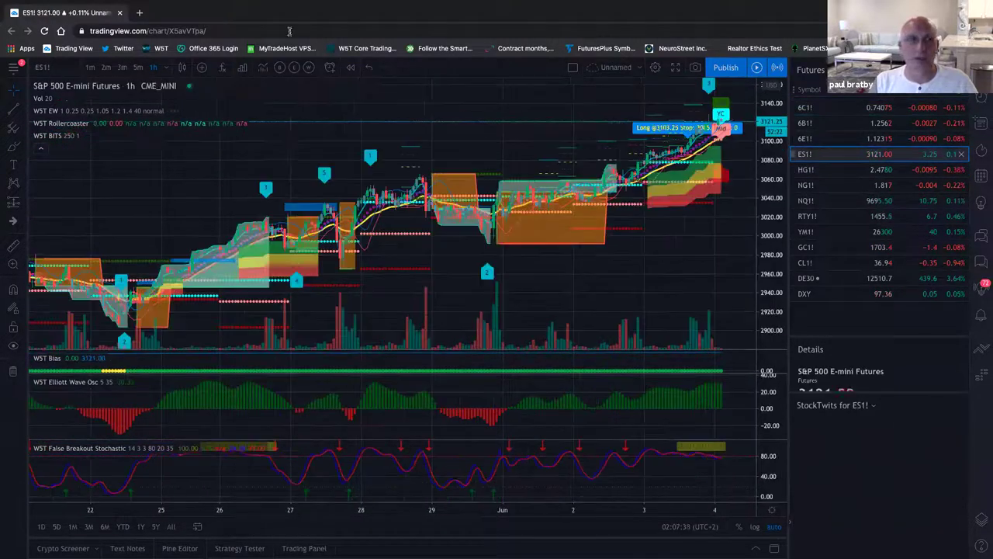
Step: Open the TradingView home page in a new browser tab
key(ctrl+t)
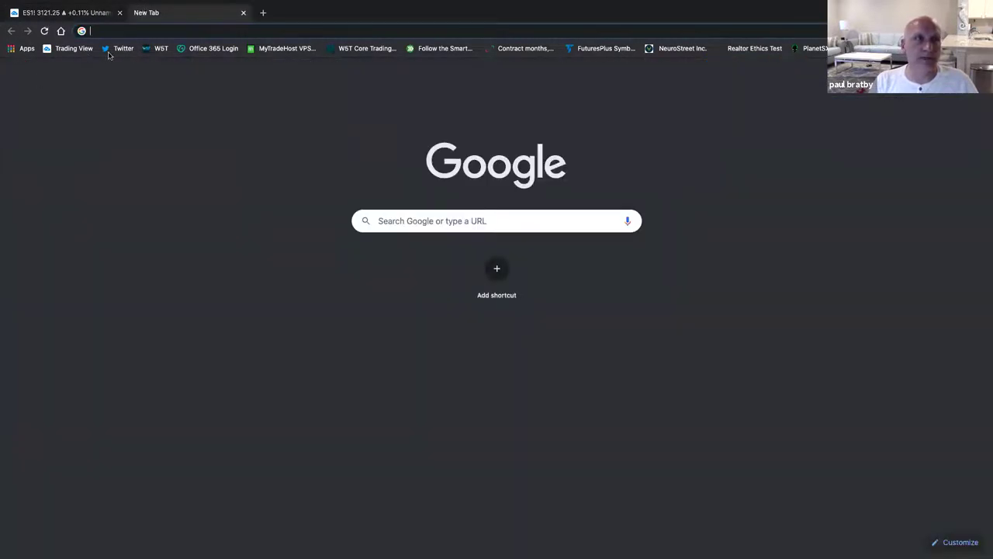
click(161, 50)
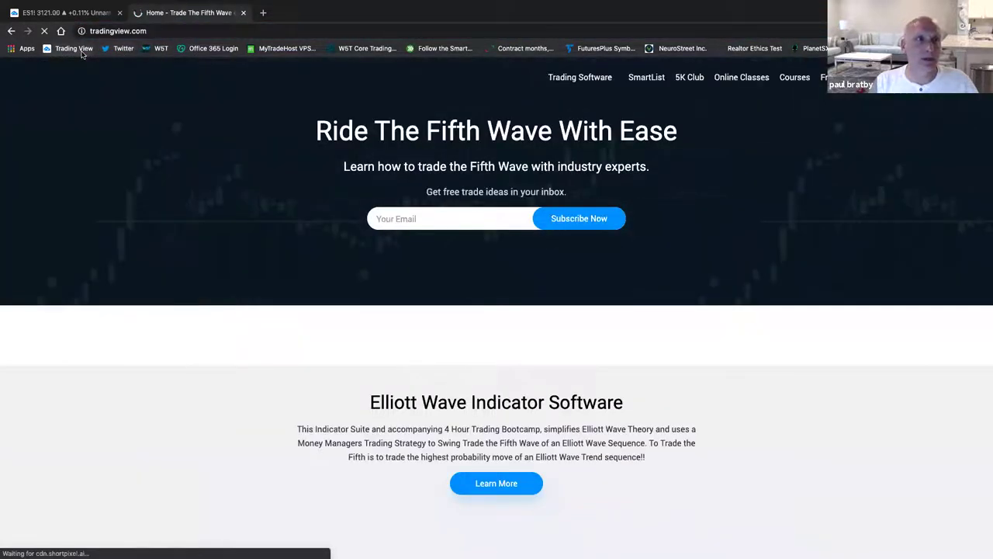
click(86, 52)
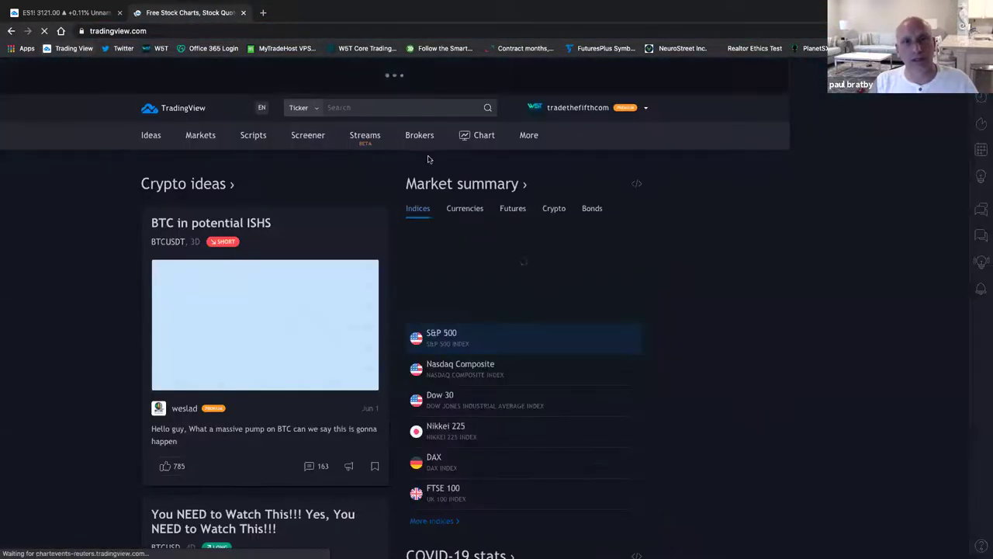
Step: Browse all saved chart layouts and load the Unnamed DE30 1h layout dated 03.06.2020
mouse_move(483, 141)
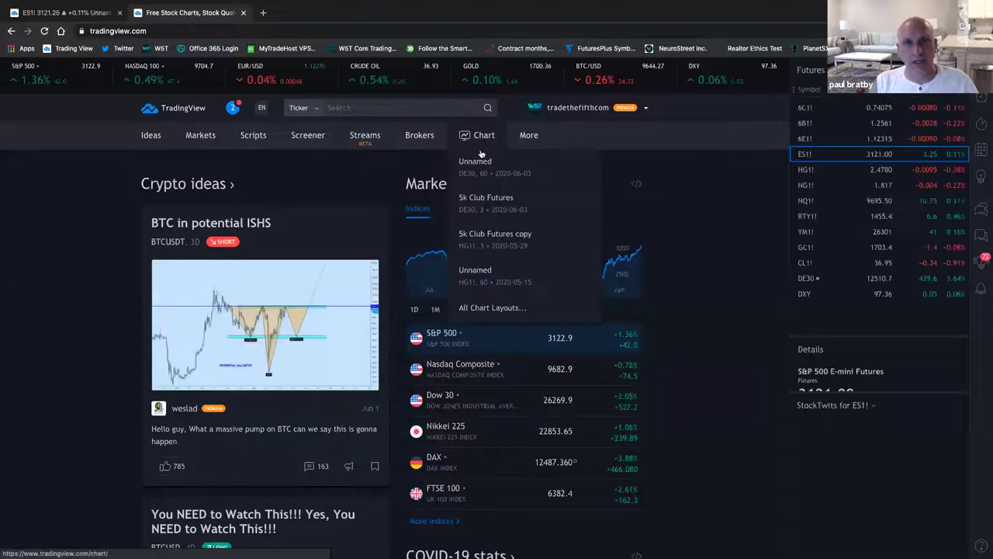
click(481, 309)
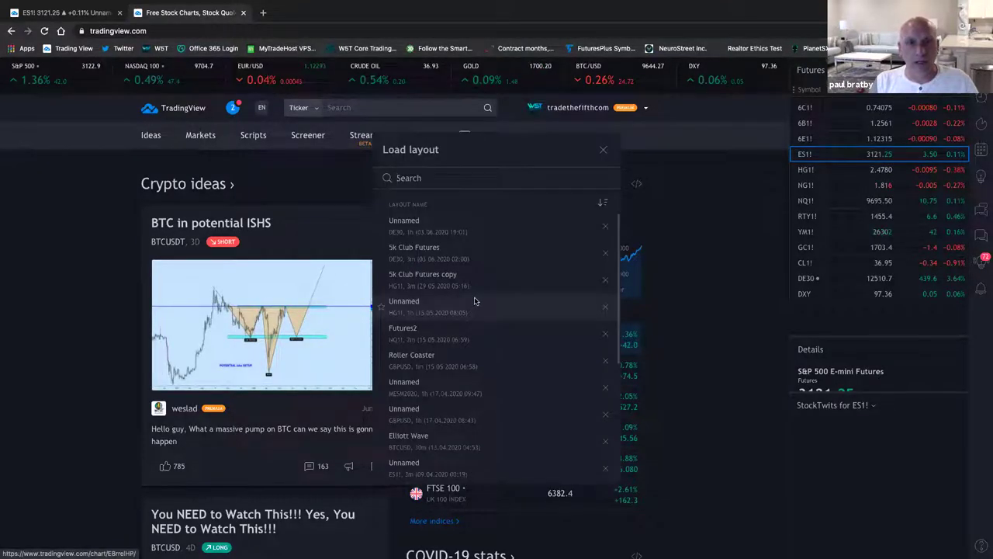
scroll(471, 302, down, 3)
scroll(471, 303, up, 3)
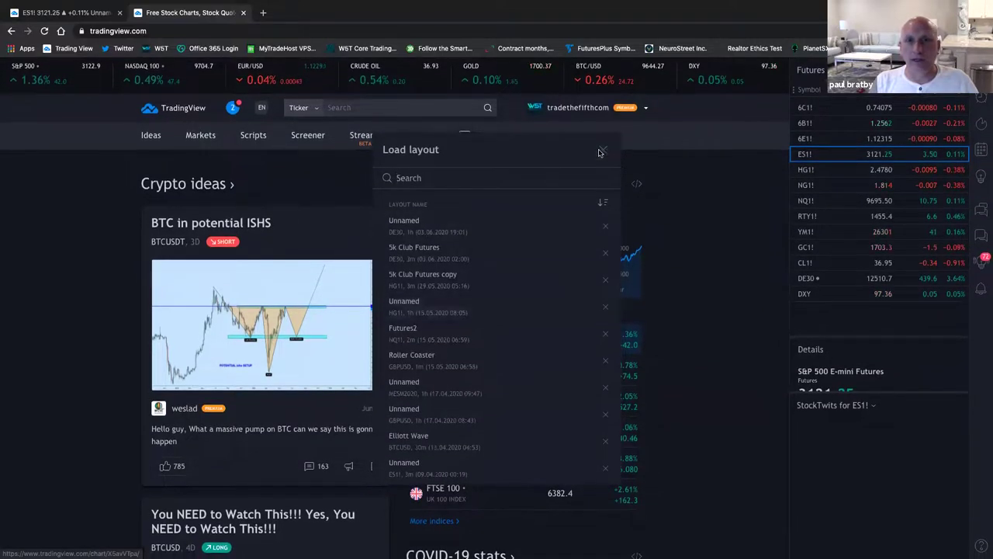
click(414, 223)
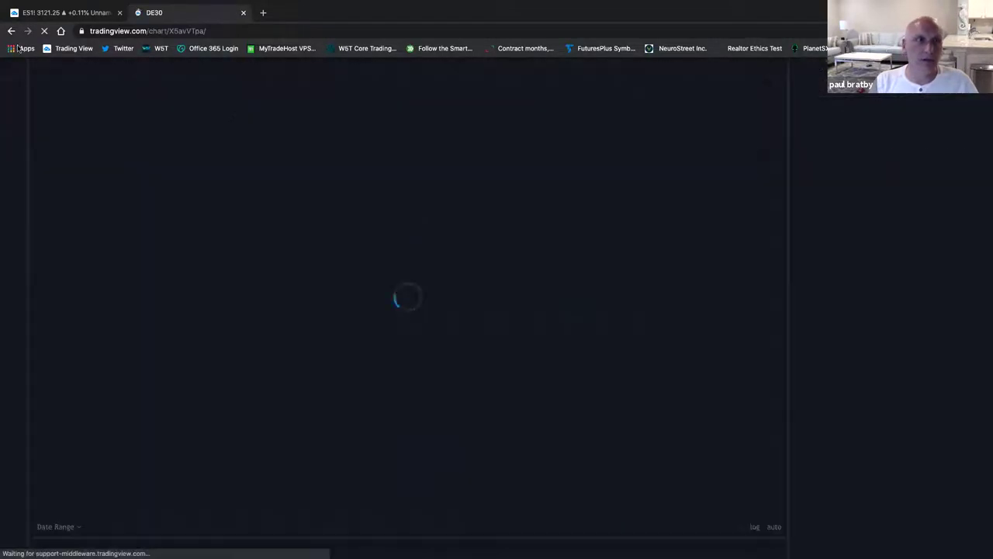
Step: Create a new chart layout and apply the favorite W5T INDICATORS JW SESSION template to the DE30 chart
click(14, 67)
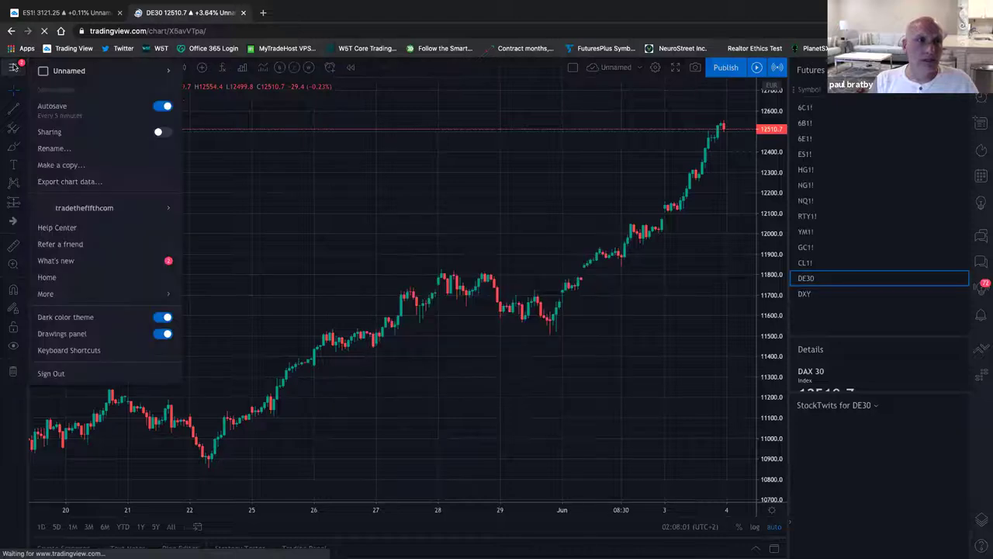
mouse_move(68, 78)
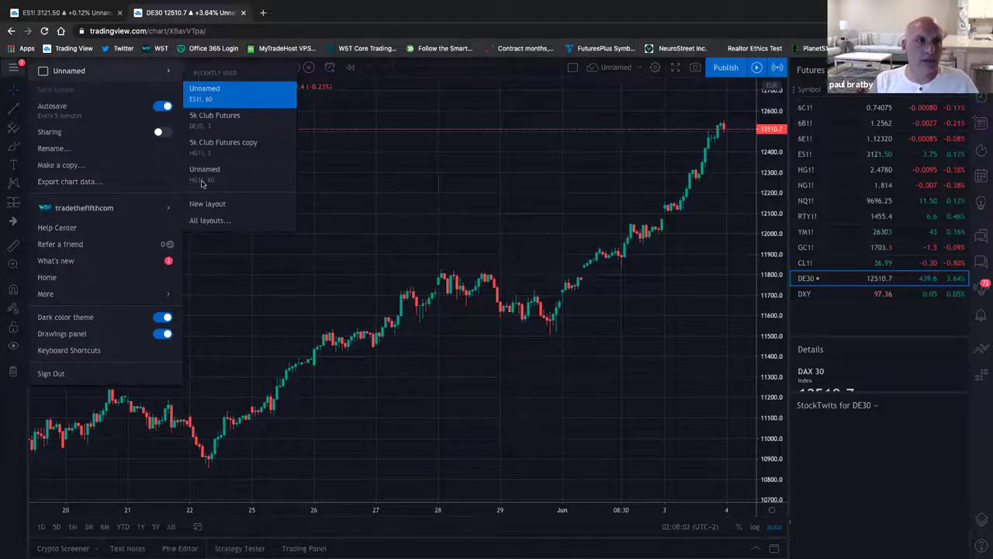
click(210, 203)
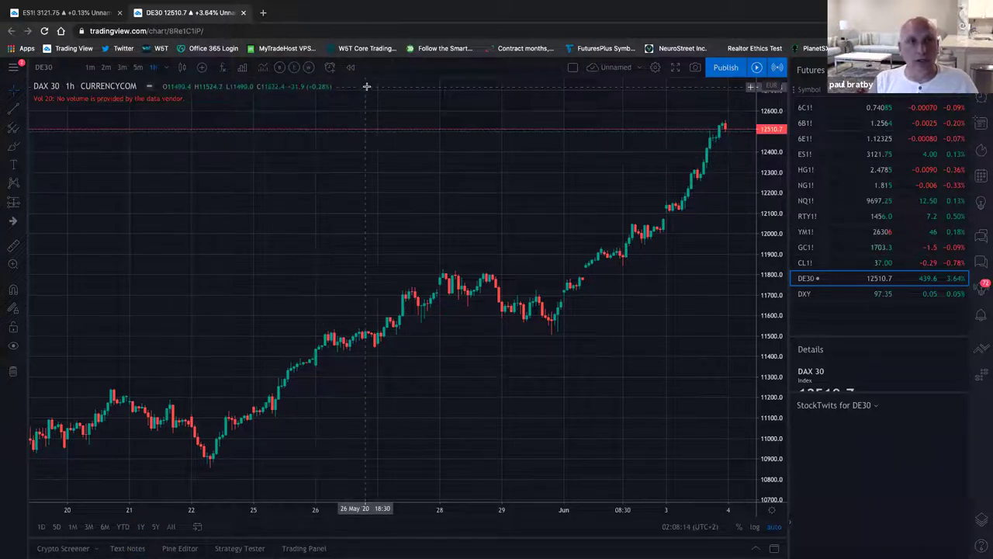
click(309, 68)
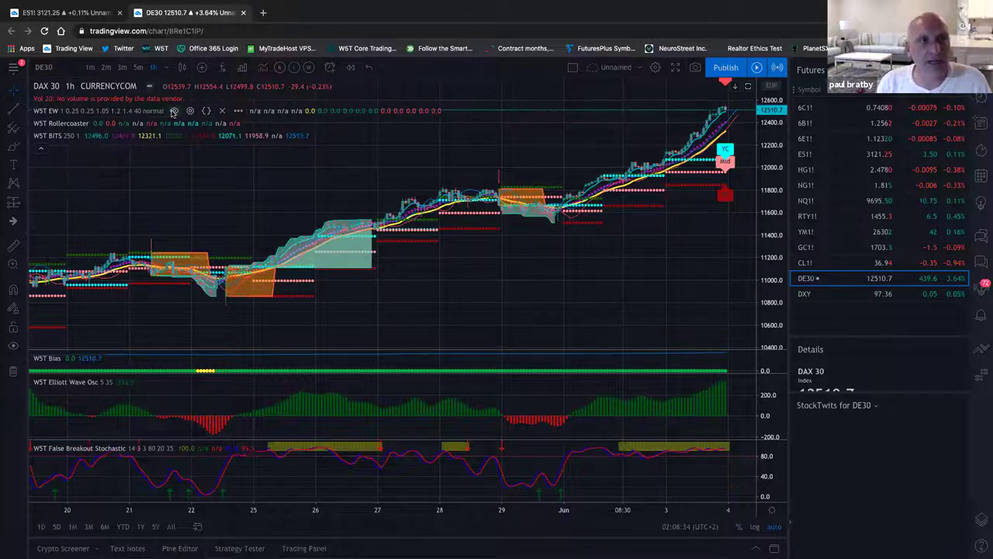
Step: Hide the W5T EW, W5T Rollercoaster and W5T BITS indicators on the DE30 price chart
click(174, 111)
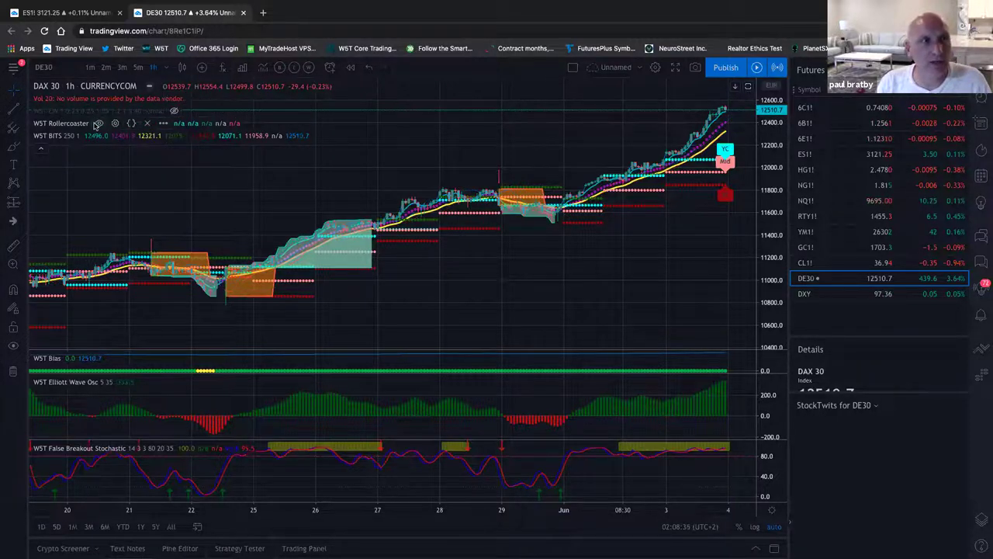
click(99, 123)
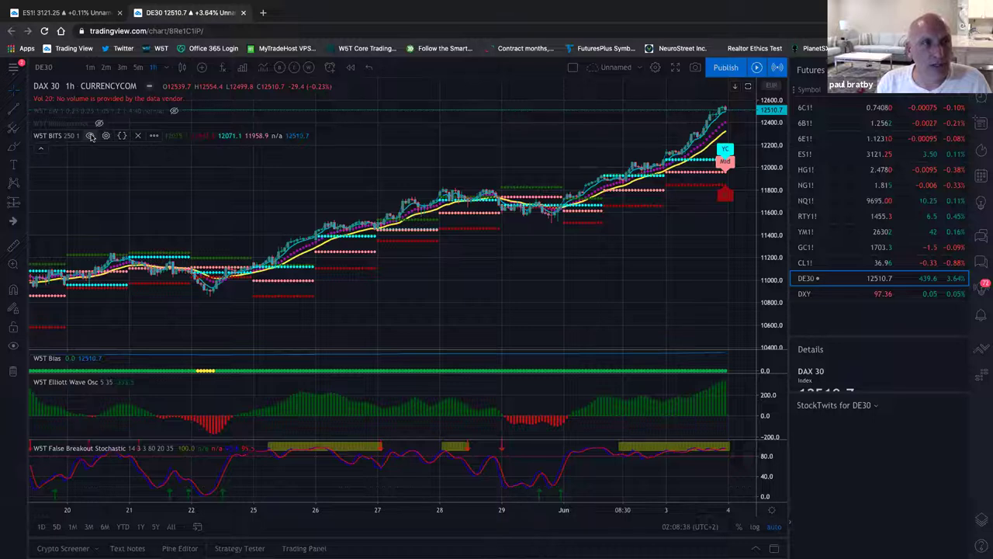
click(91, 136)
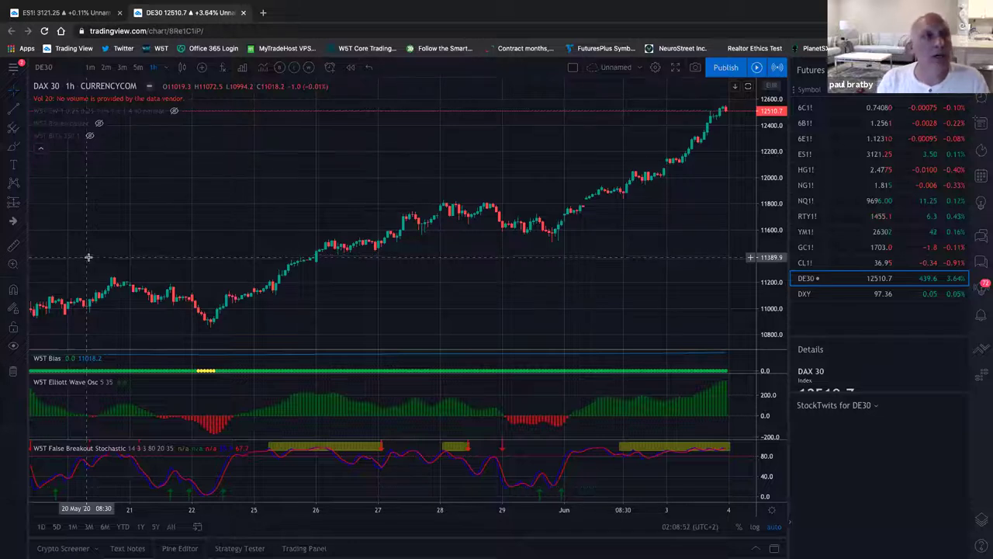
Step: Show only the W5T Rollercoaster indicator again on the price chart and set the interval to 5 minutes
drag(95, 127, 99, 131)
mouse_move(101, 127)
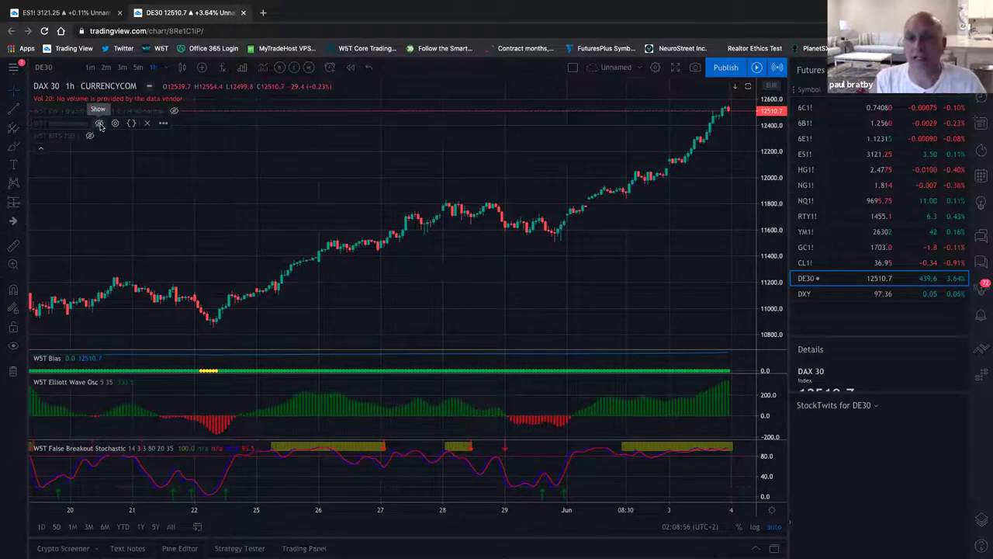
scroll(100, 125, left, 3)
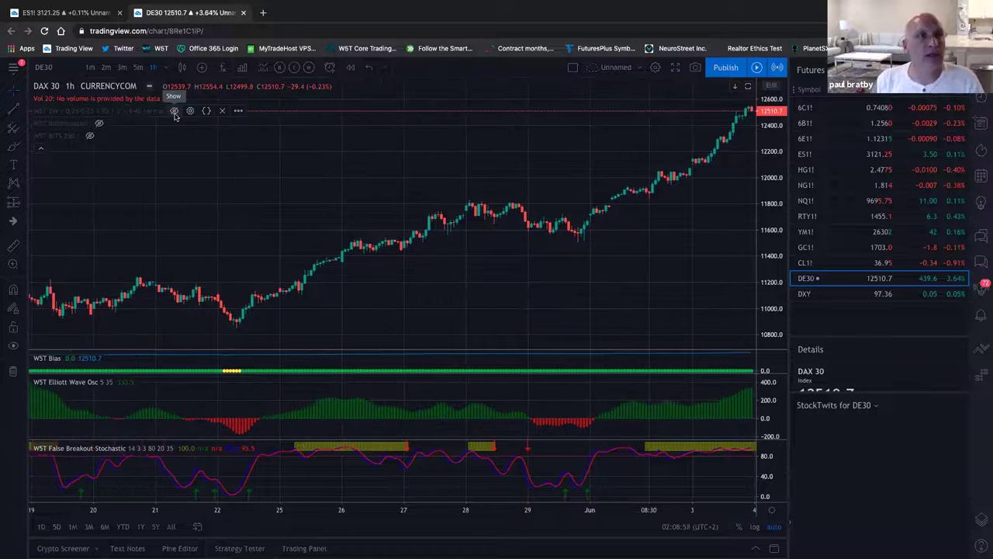
click(98, 124)
click(138, 67)
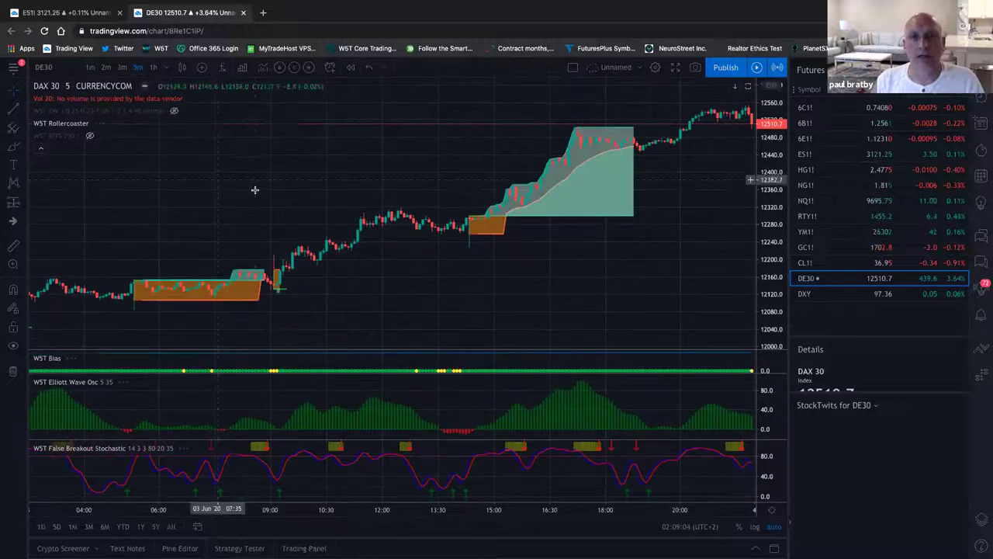
Step: Examine the Rollercoaster zones over a longer stretch of DE30 and switch the chart to ES1!
scroll(621, 279, down, 3)
drag(616, 290, 525, 228)
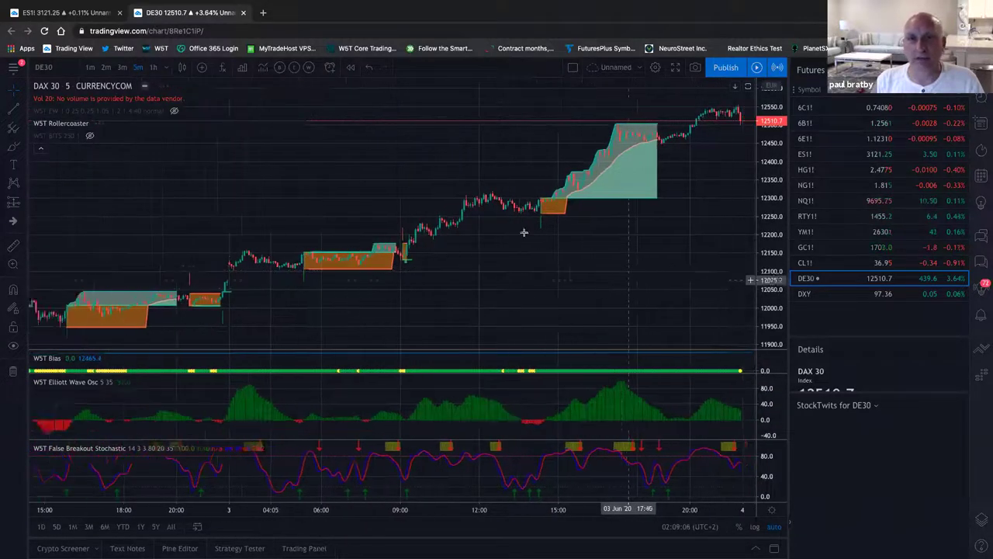
scroll(529, 225, down, 1)
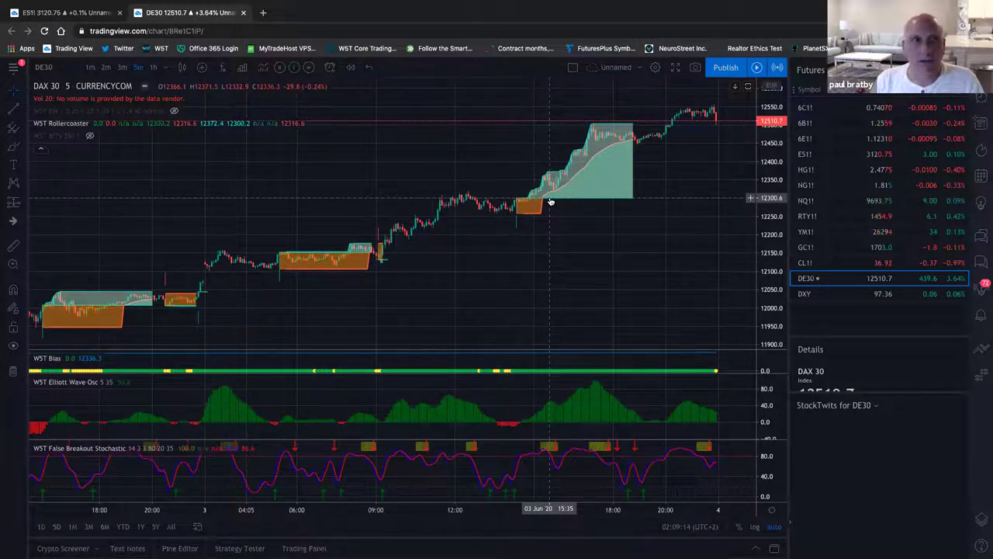
click(811, 155)
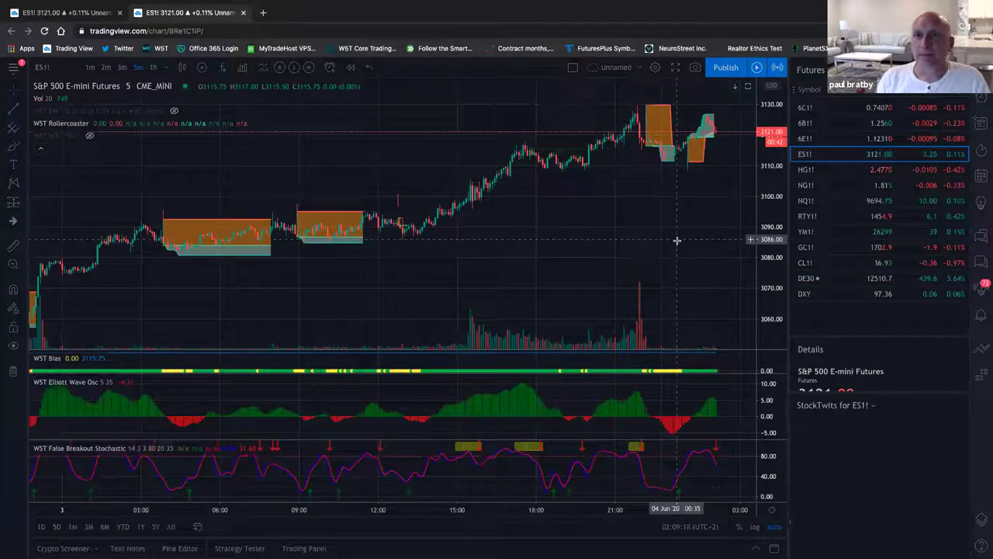
Step: Set the ES1! chart's time zone to (UTC-5) Chicago
drag(727, 158, 694, 157)
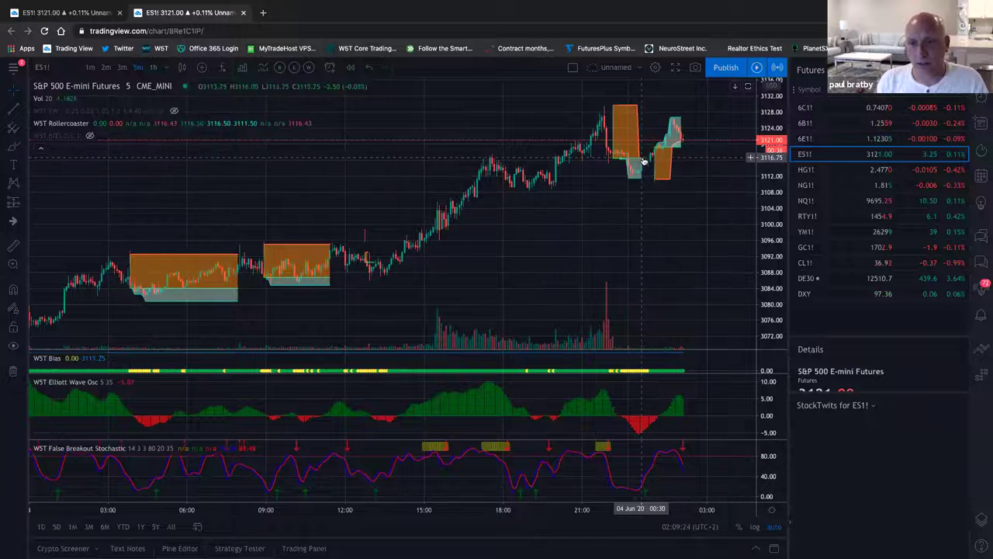
click(703, 527)
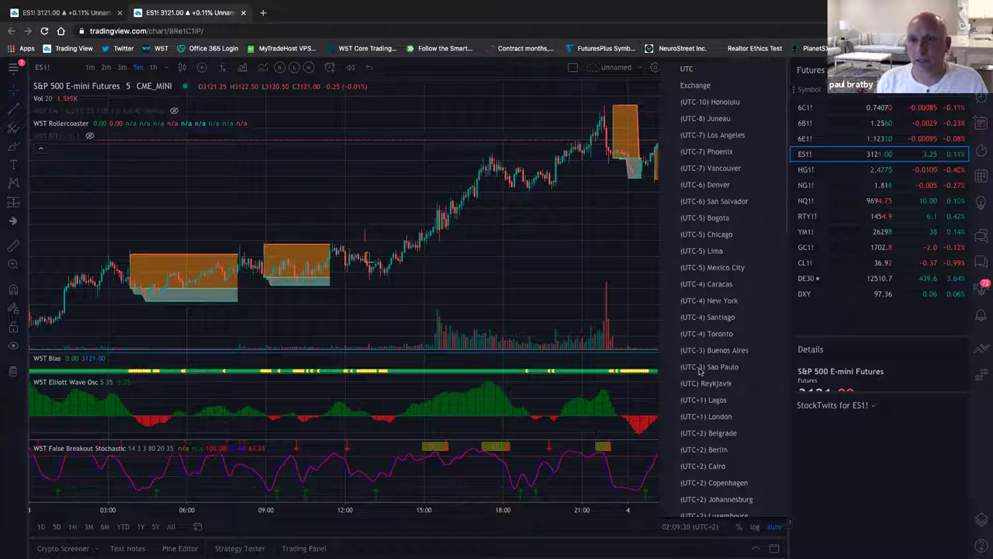
click(708, 235)
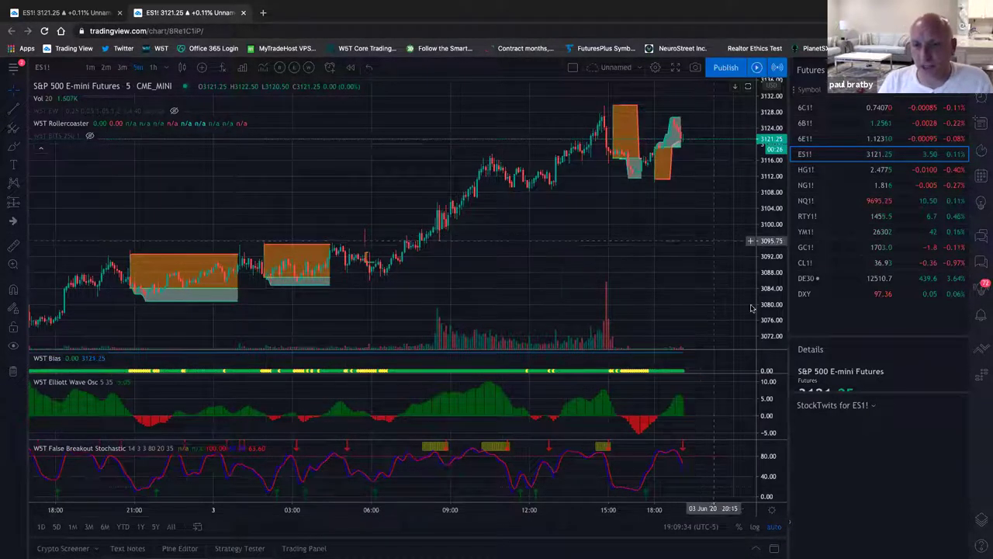
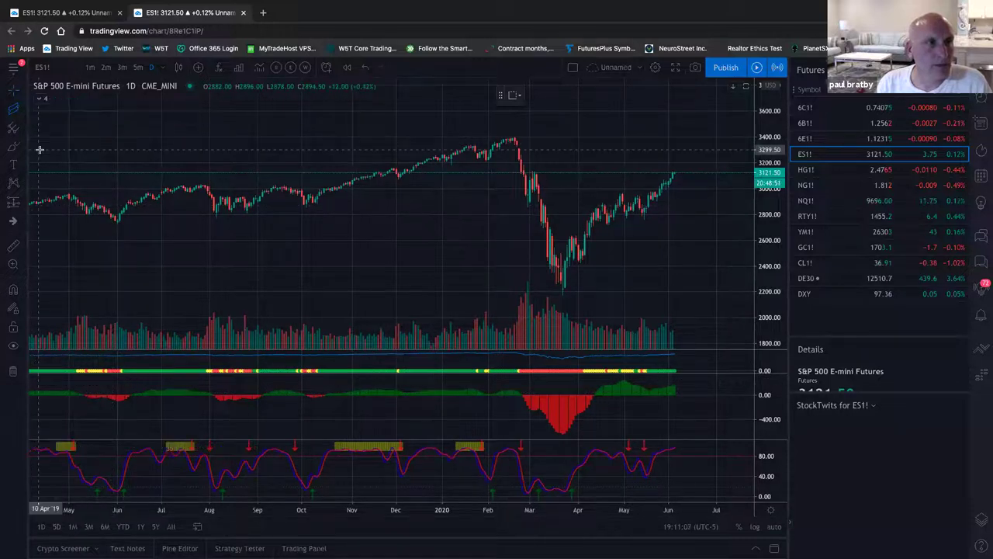
Step: Draw a Regression Trend on the daily ES1! chart from the 23 Mar '20 low to the latest bar at 04 Jun '20
mouse_move(38, 99)
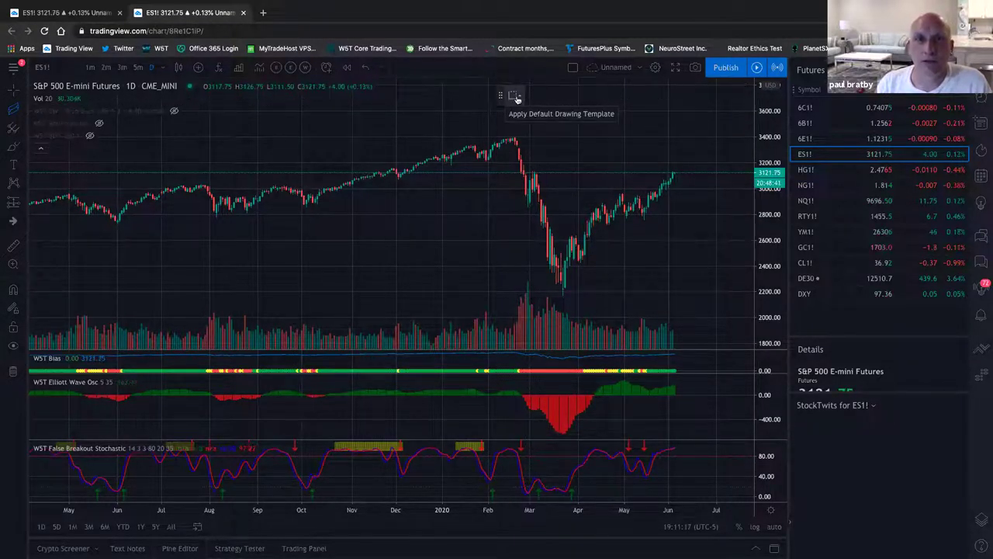
click(10, 112)
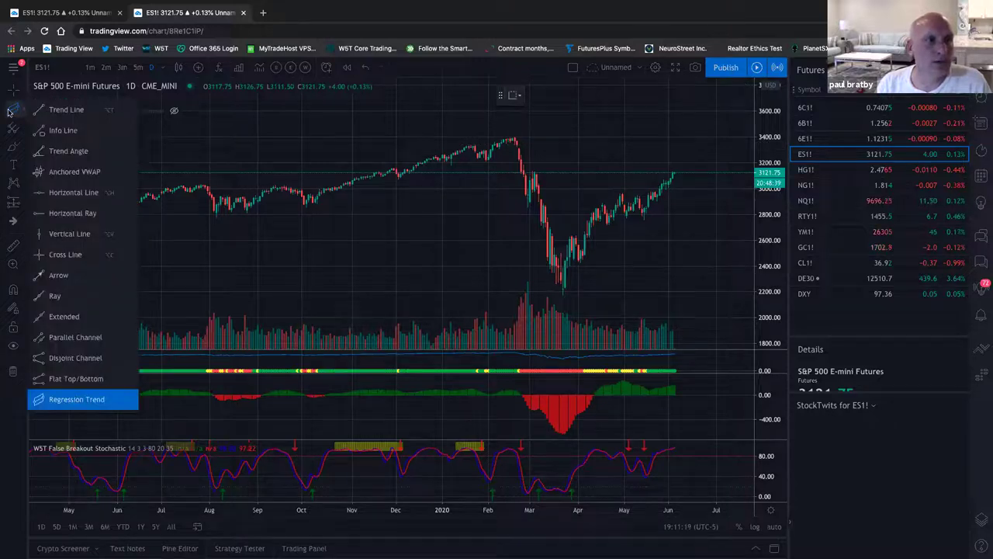
key(Escape)
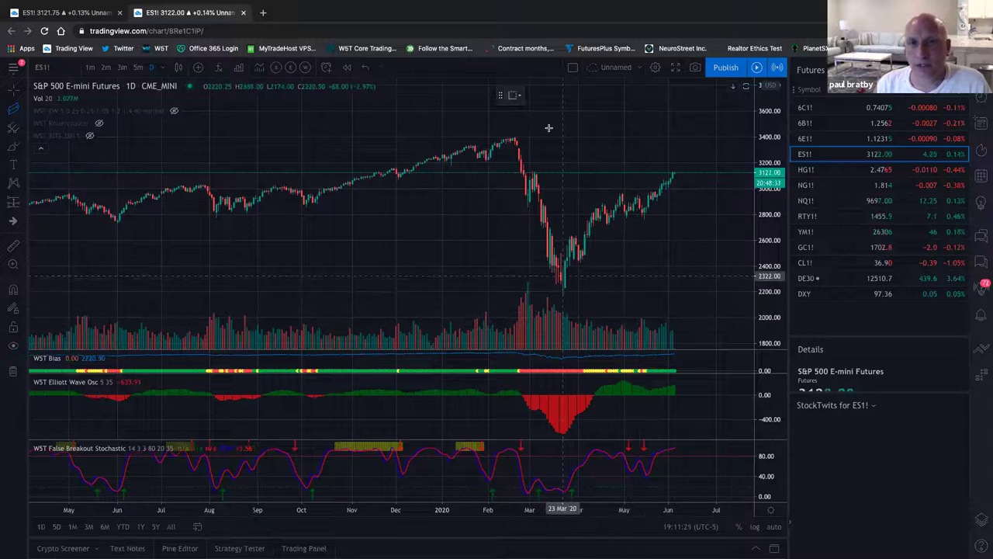
click(563, 288)
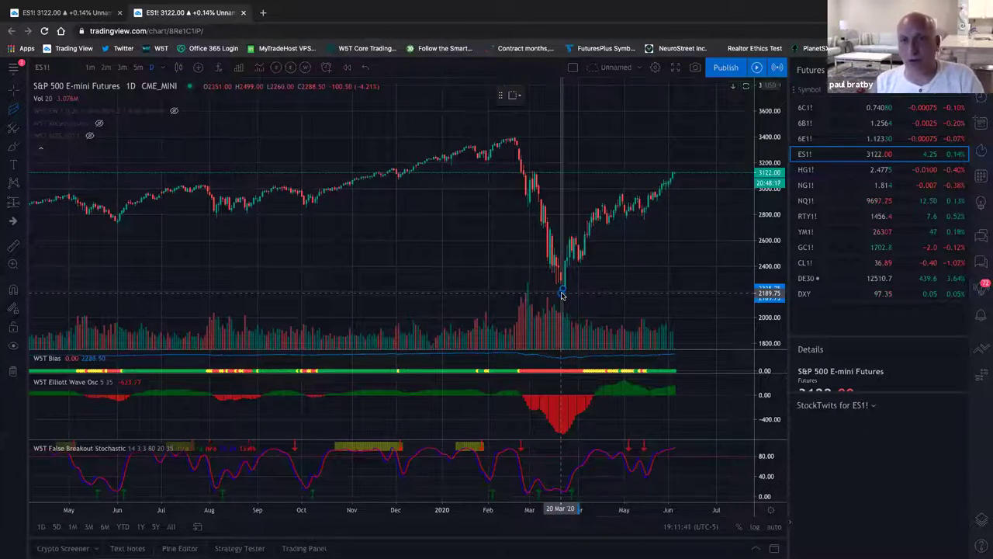
click(563, 289)
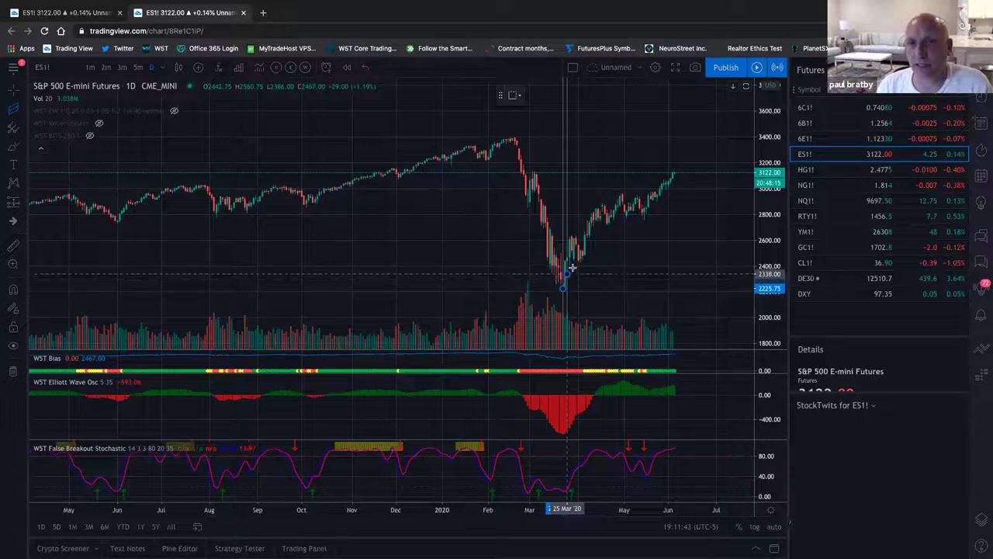
click(676, 173)
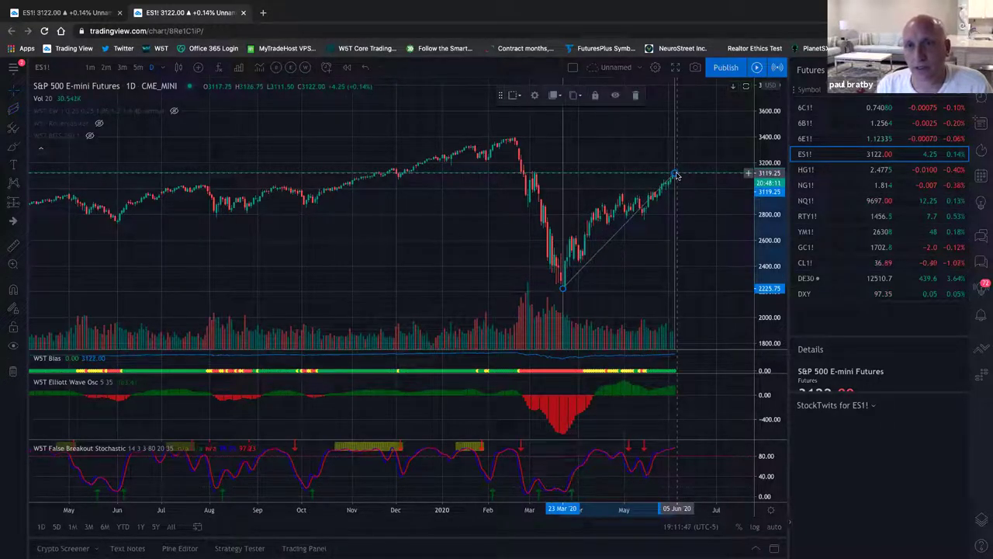
click(693, 252)
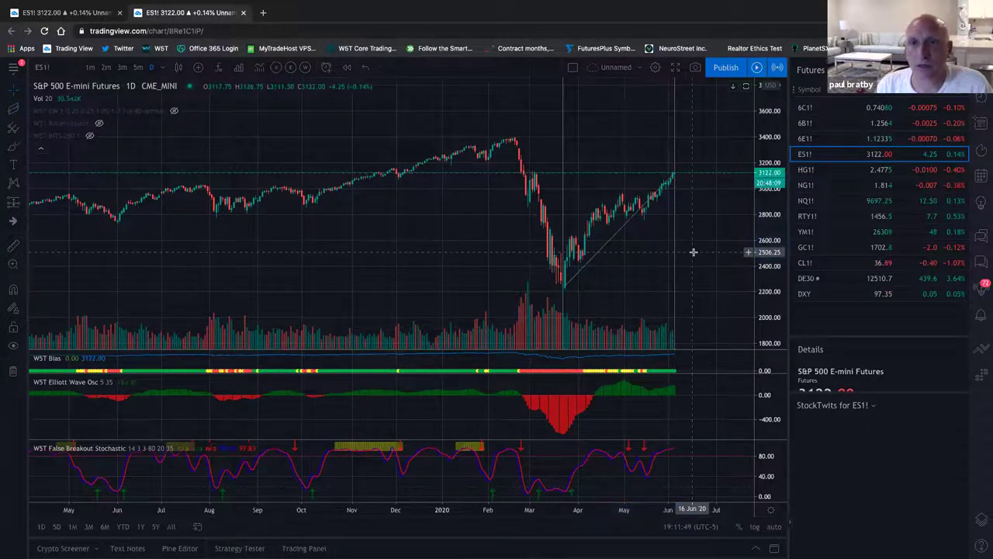
Step: Set the source of the regression trend to (H + L + C)/3
scroll(679, 256, up, 5)
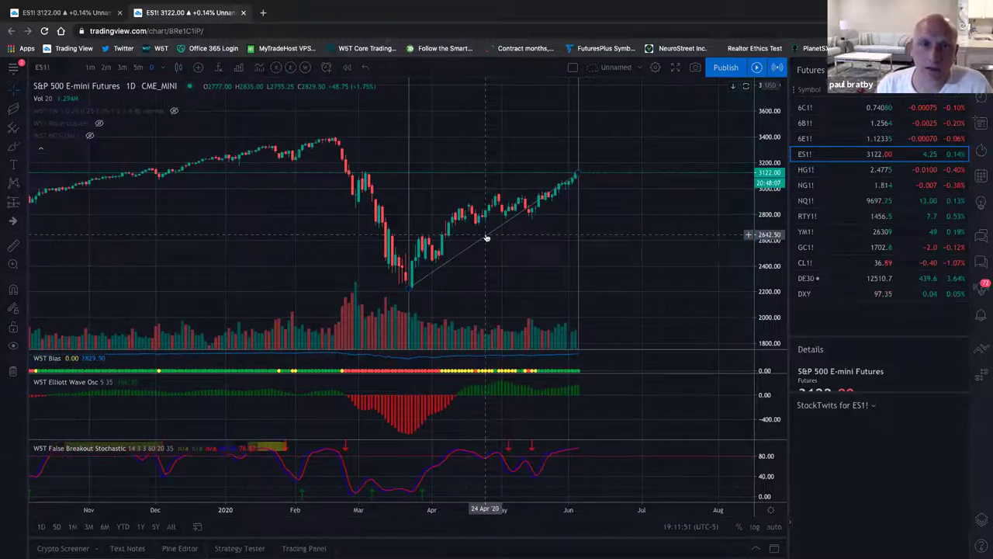
right_click(486, 237)
click(513, 381)
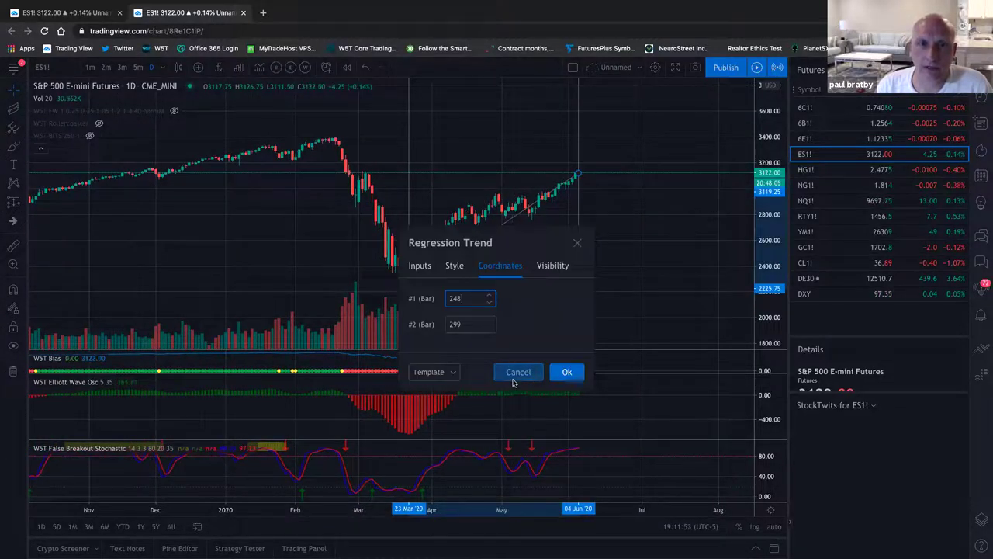
click(420, 267)
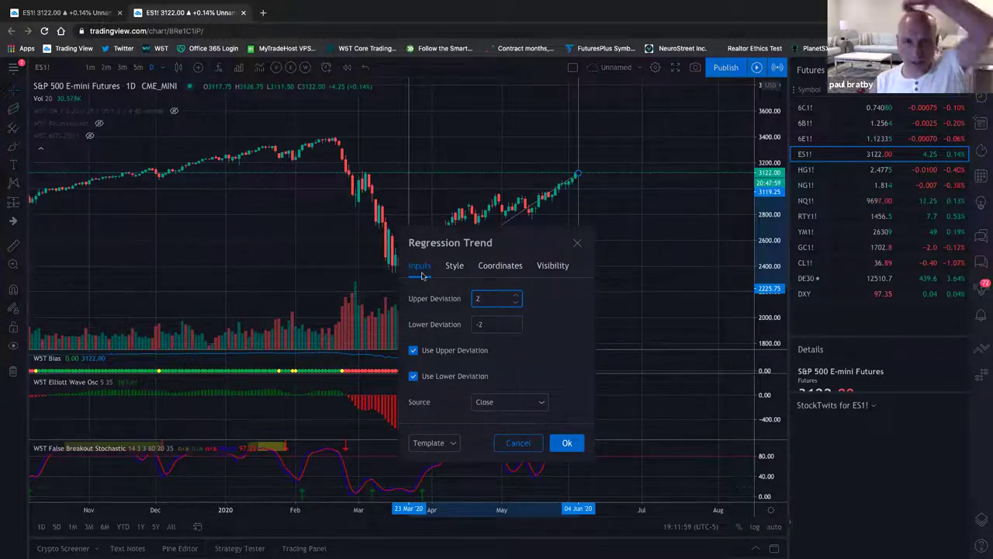
click(513, 403)
click(535, 504)
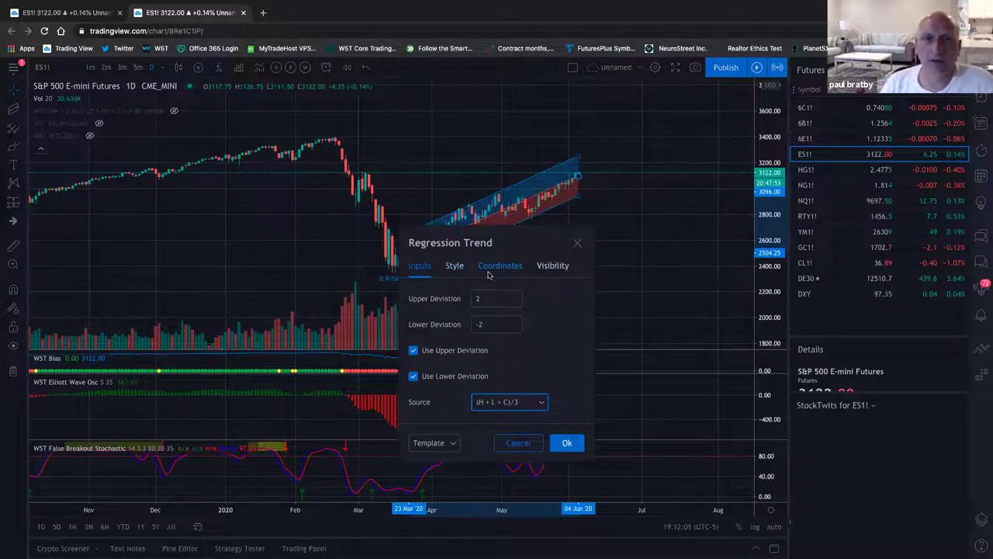
Step: Color the regression trend's base line white and reduce its opacity to 2%
click(553, 266)
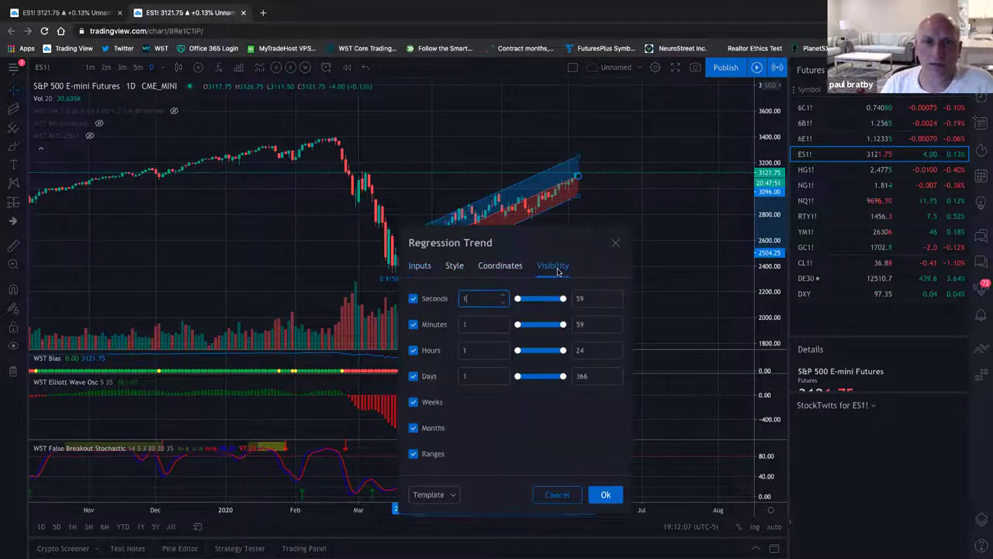
click(455, 267)
click(417, 271)
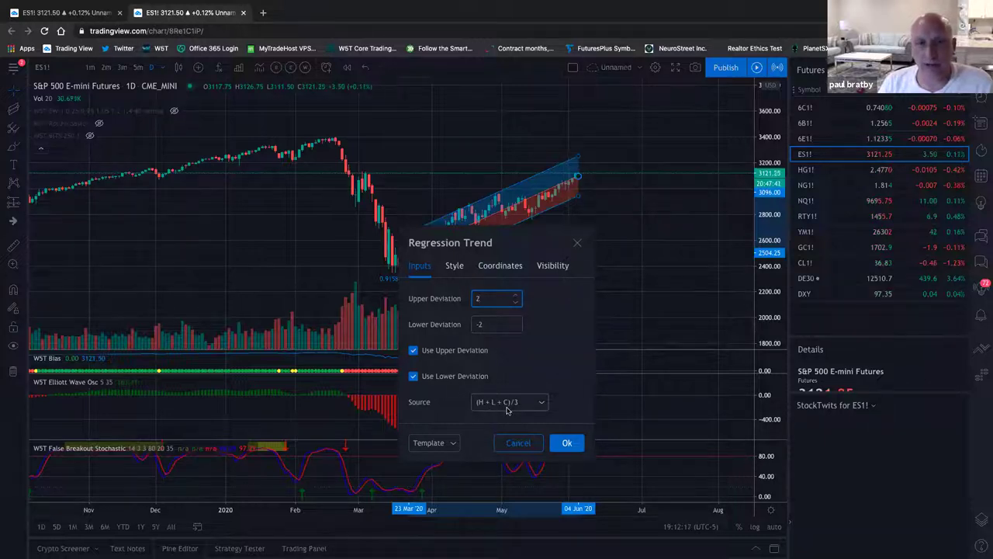
click(454, 267)
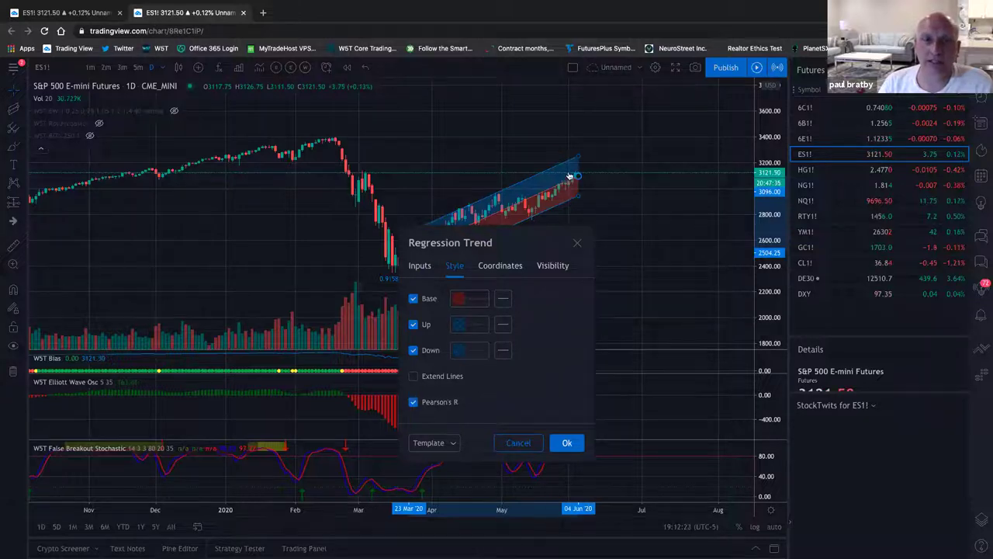
drag(511, 256, 316, 221)
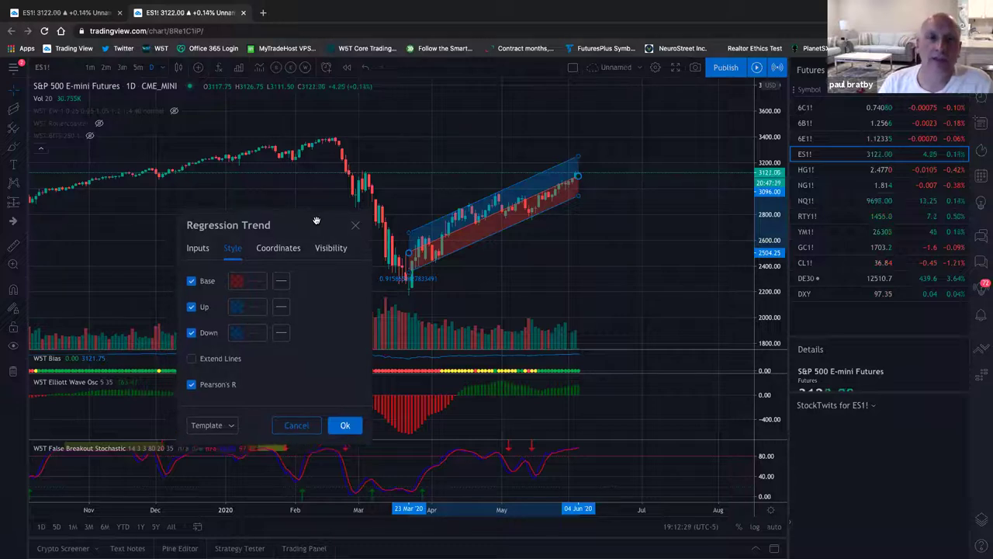
click(254, 285)
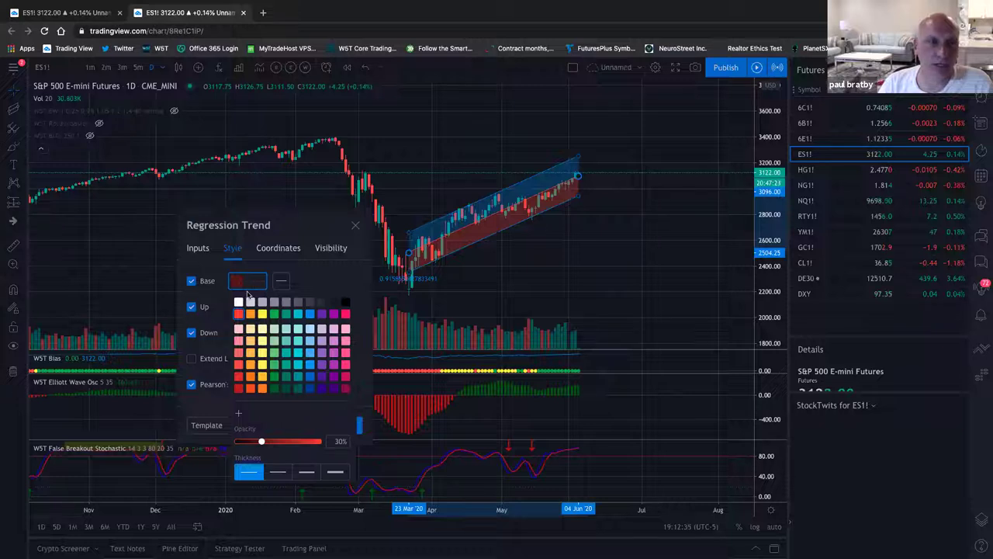
click(239, 303)
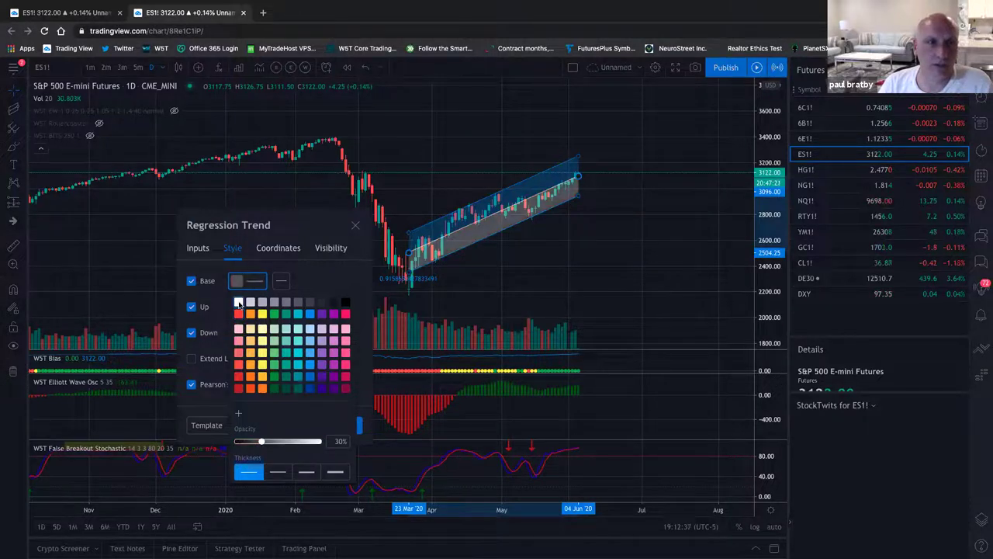
drag(257, 444, 239, 442)
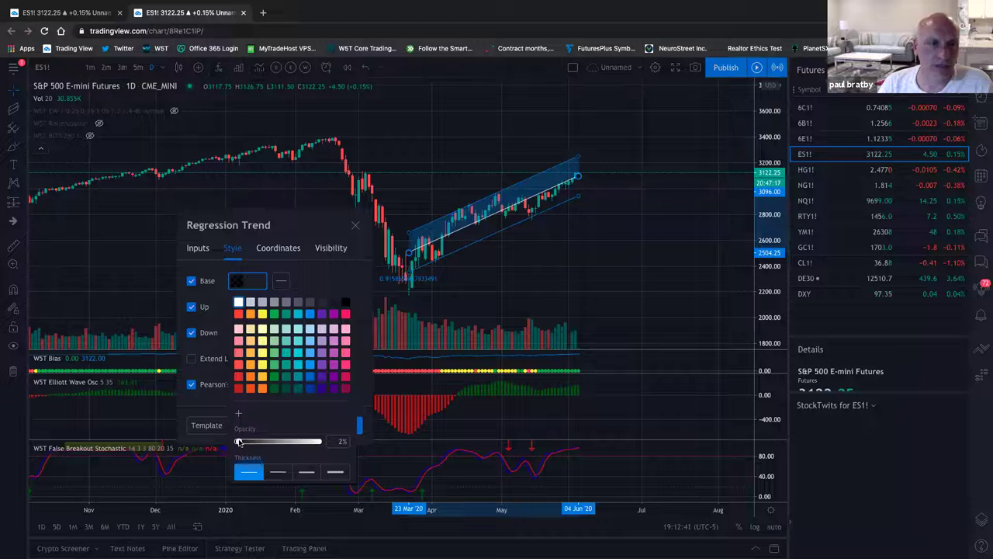
Step: Try a dashed style for the regression trend's base line and return it to a solid line
click(281, 281)
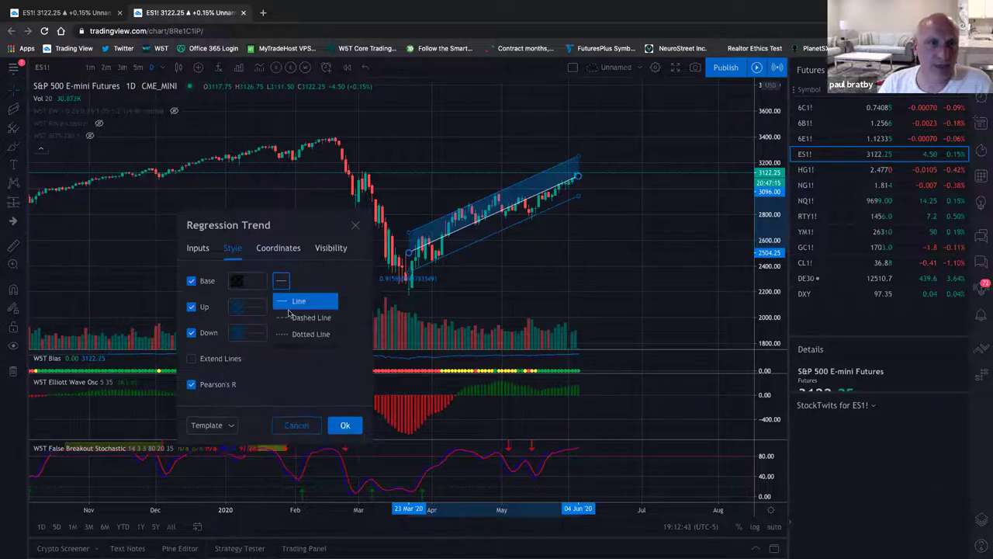
click(295, 320)
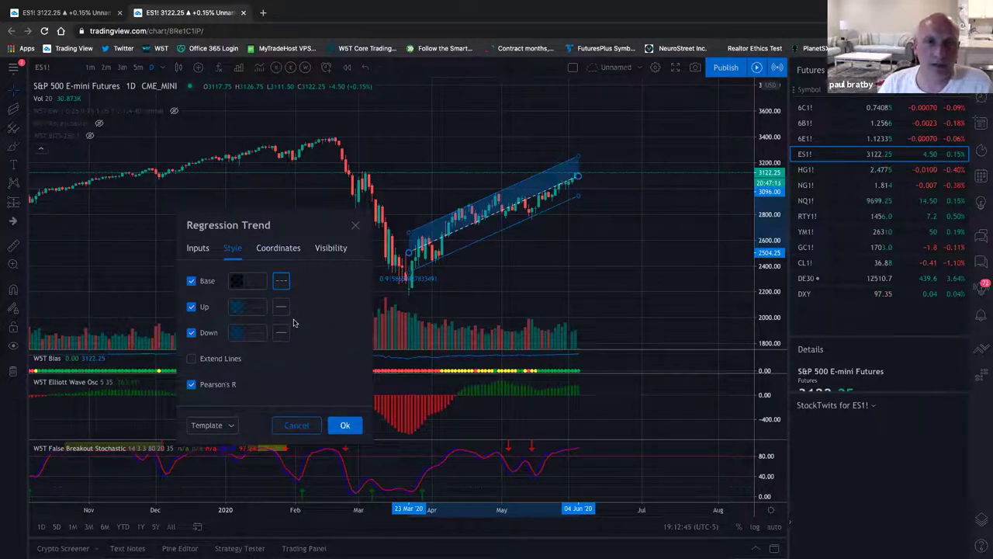
click(280, 282)
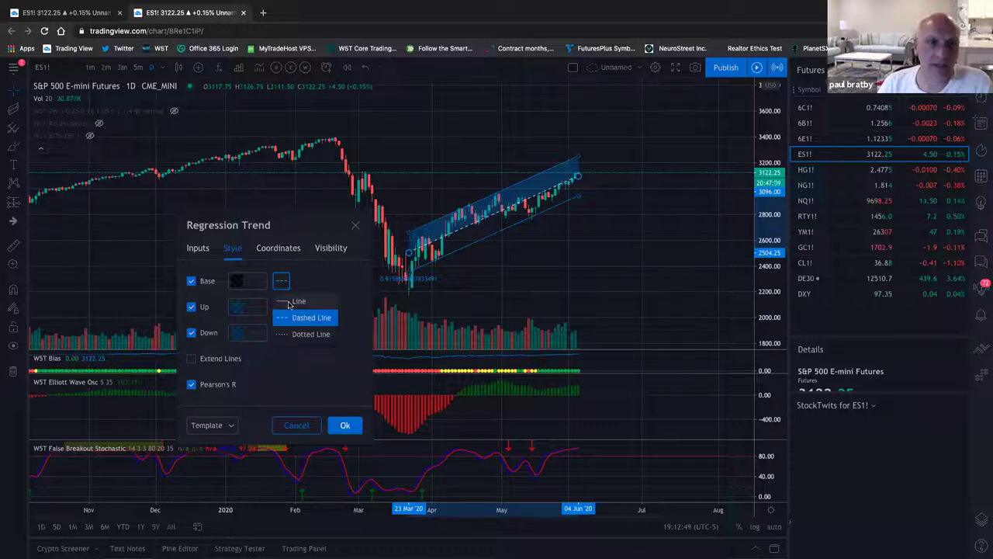
click(293, 307)
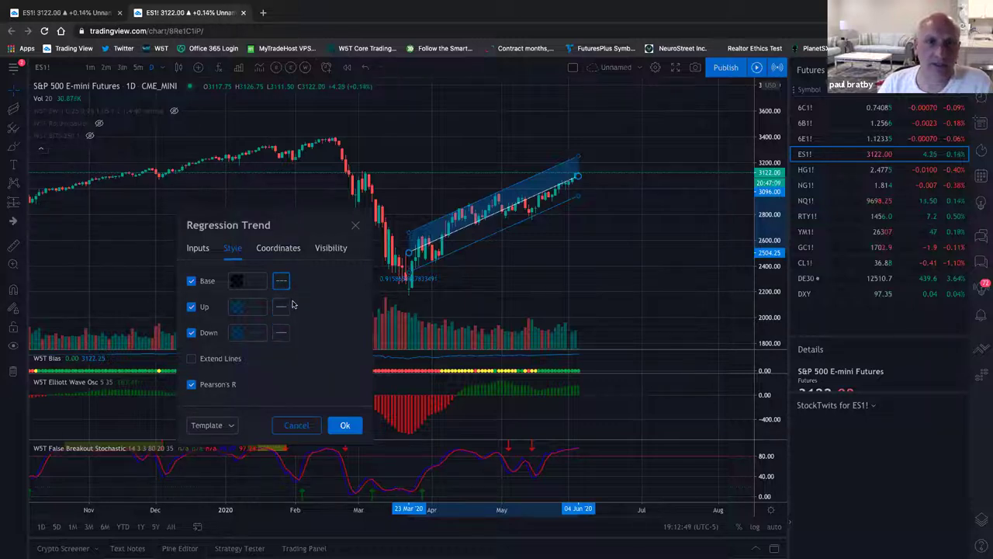
Step: Set the regression trend's Up line to 0% opacity and a dashed line style
click(247, 309)
drag(262, 468, 231, 466)
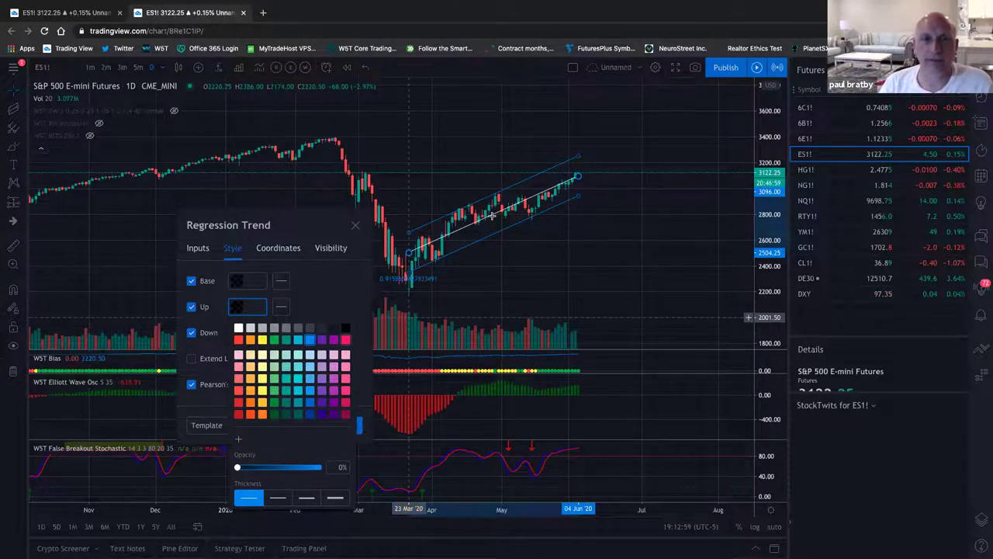
click(284, 309)
click(298, 346)
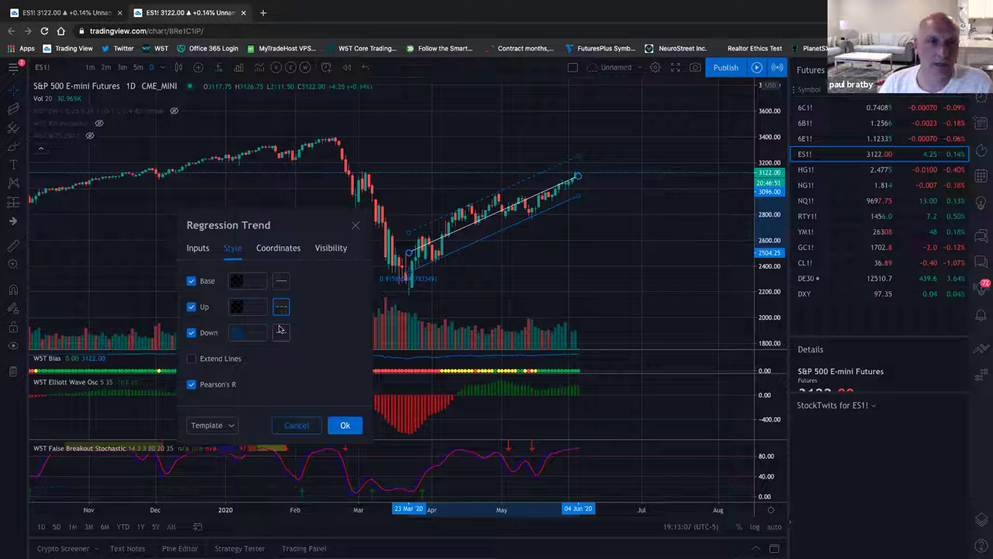
Step: Give the regression trend's Down line a dashed style and 0% opacity
click(284, 333)
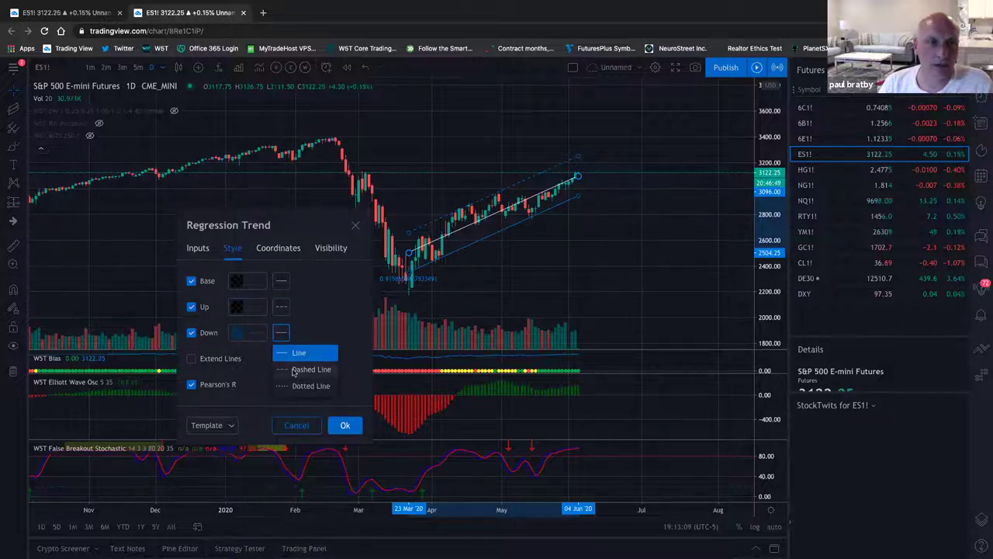
click(295, 371)
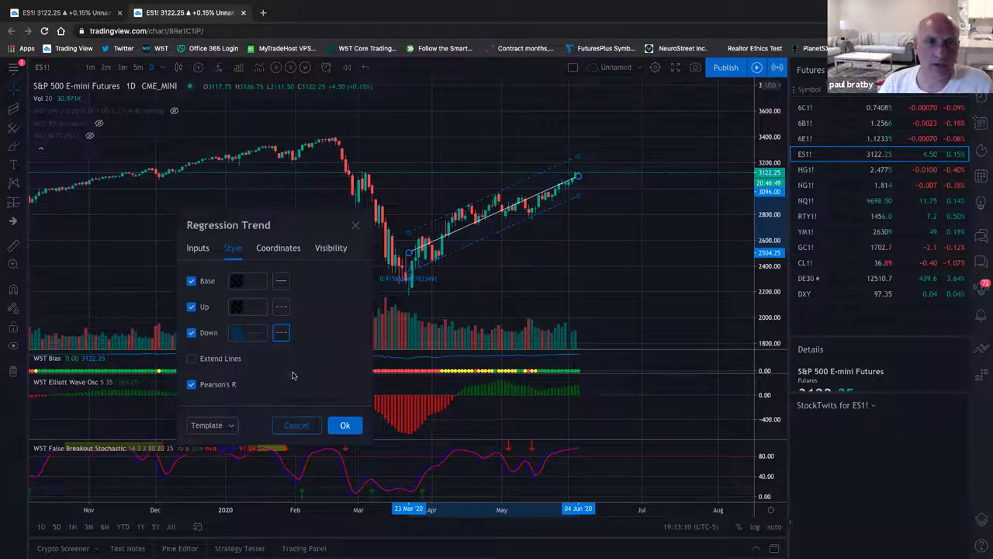
click(251, 339)
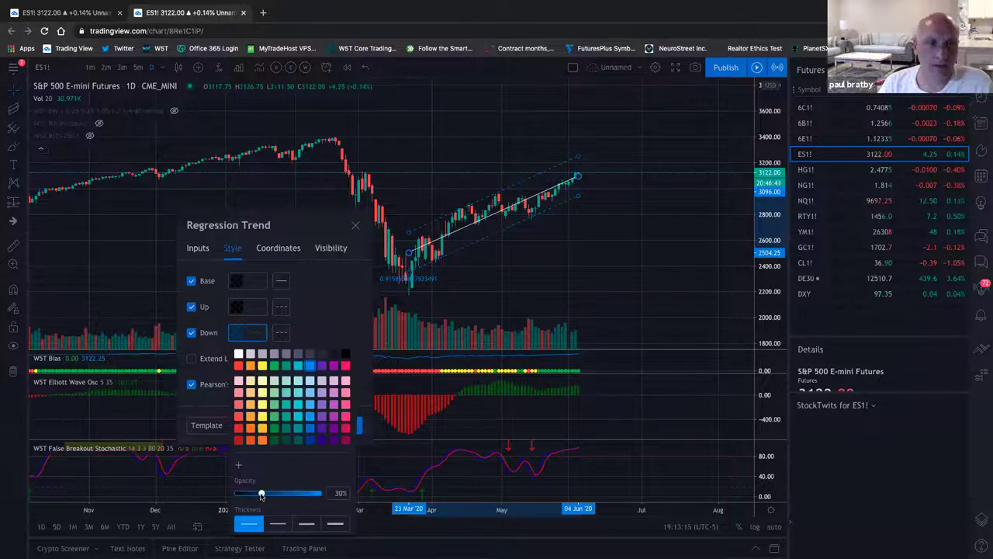
drag(261, 496, 236, 495)
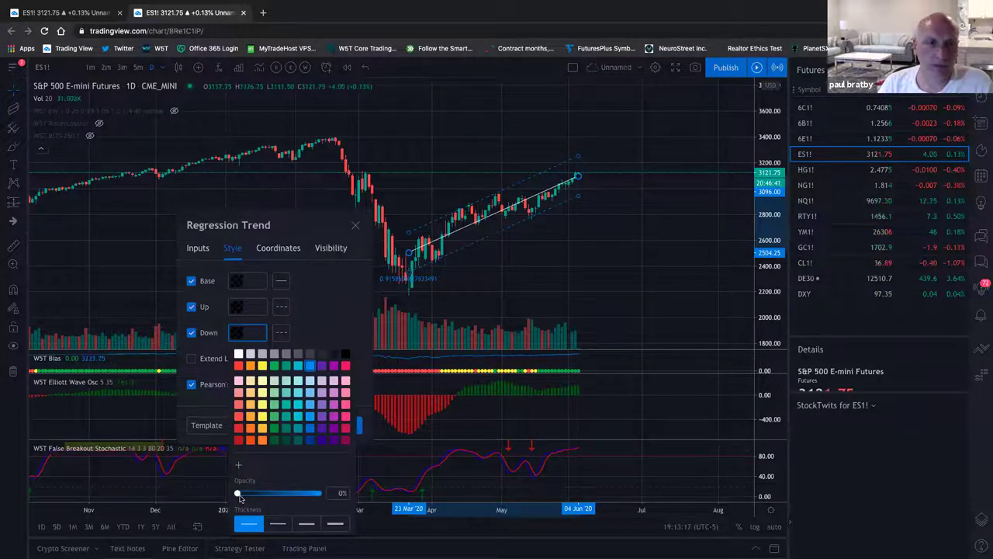
click(338, 305)
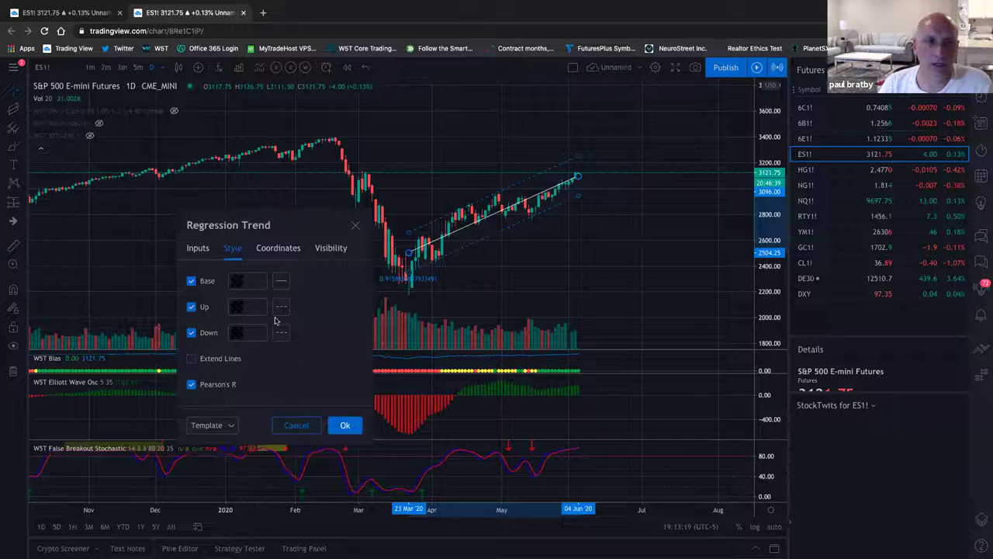
Step: Make the regression trend's base line dashed
click(281, 280)
click(288, 320)
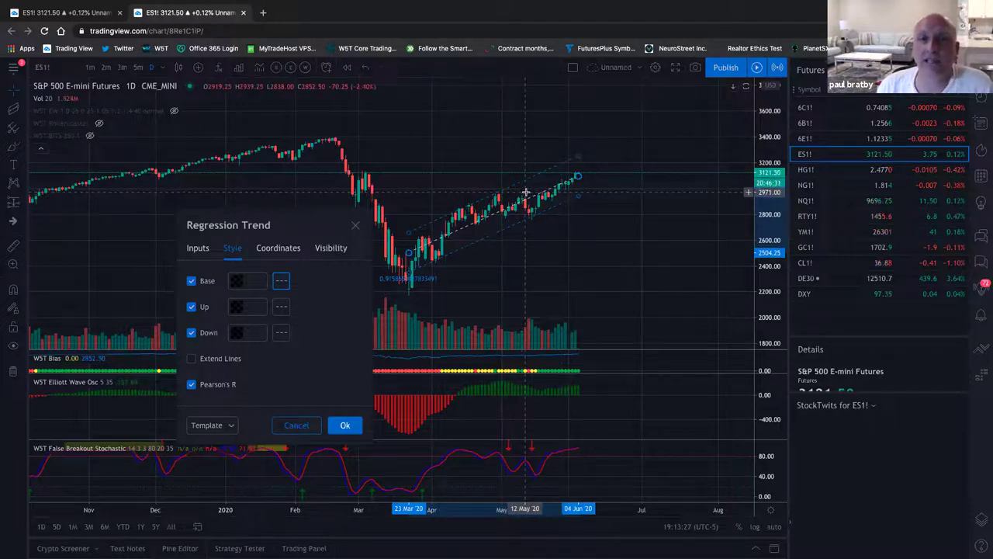
scroll(621, 174, up, 2)
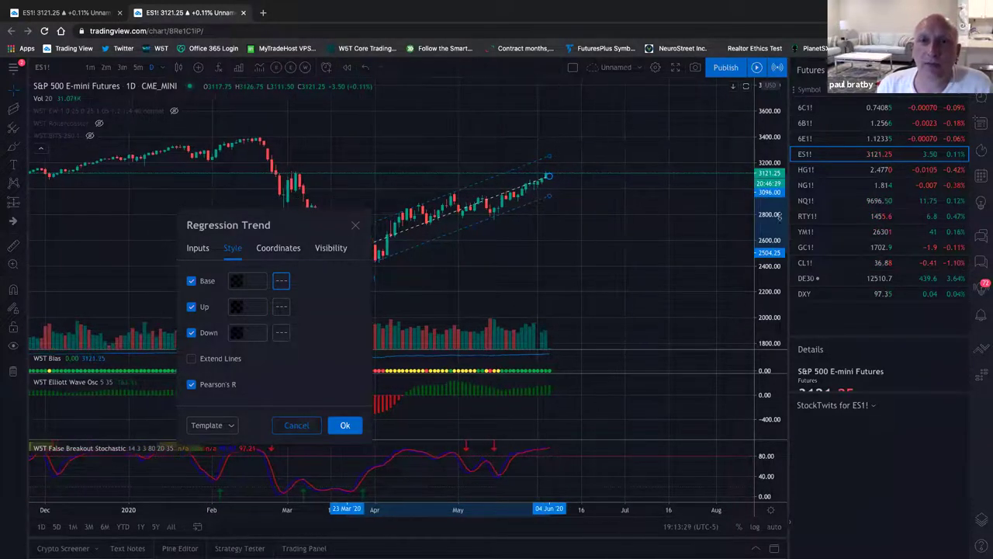
Step: Close the regression trend's settings and bring the full channel into view on the daily chart
key(Escape)
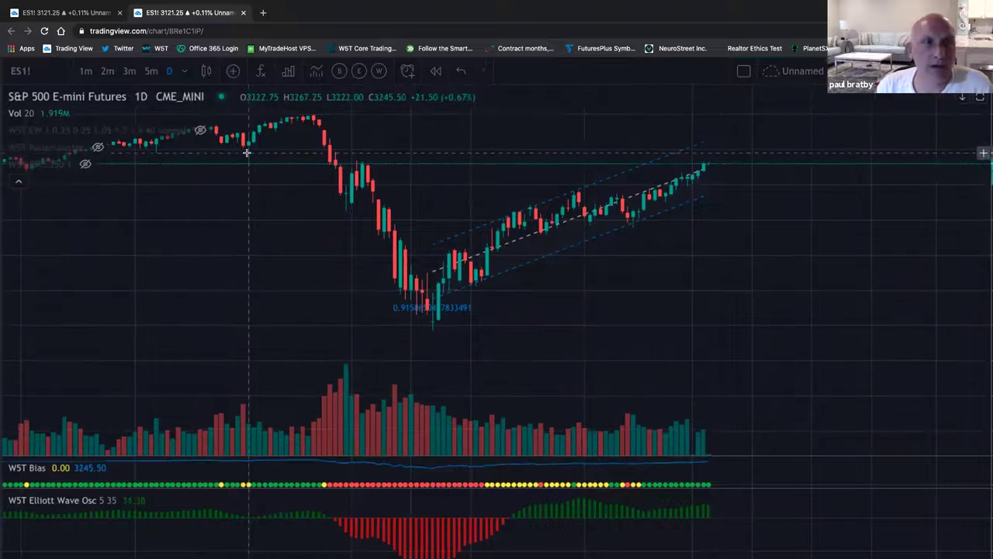
key(ctrl+minus)
key(ctrl+minus)
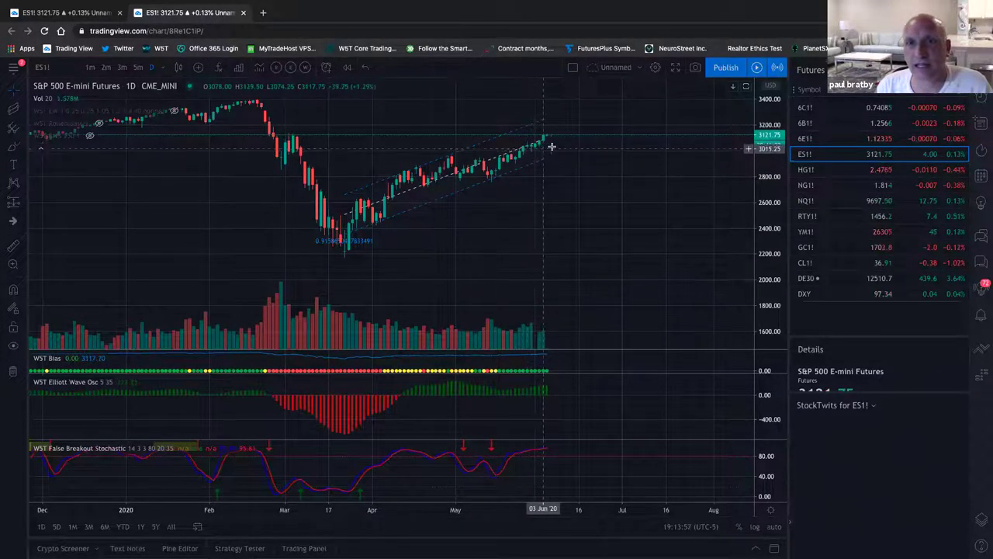
drag(606, 153, 585, 185)
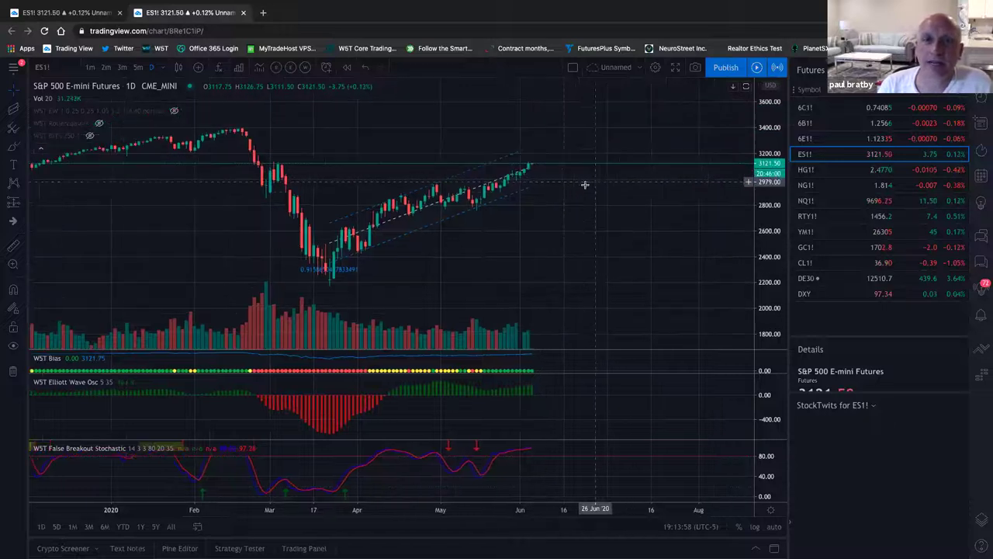
right_click(521, 193)
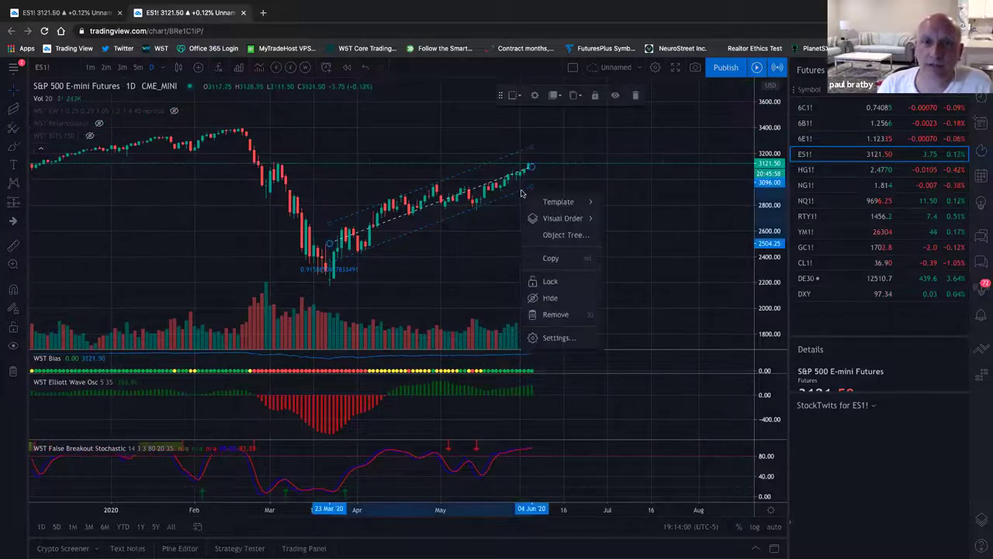
click(555, 338)
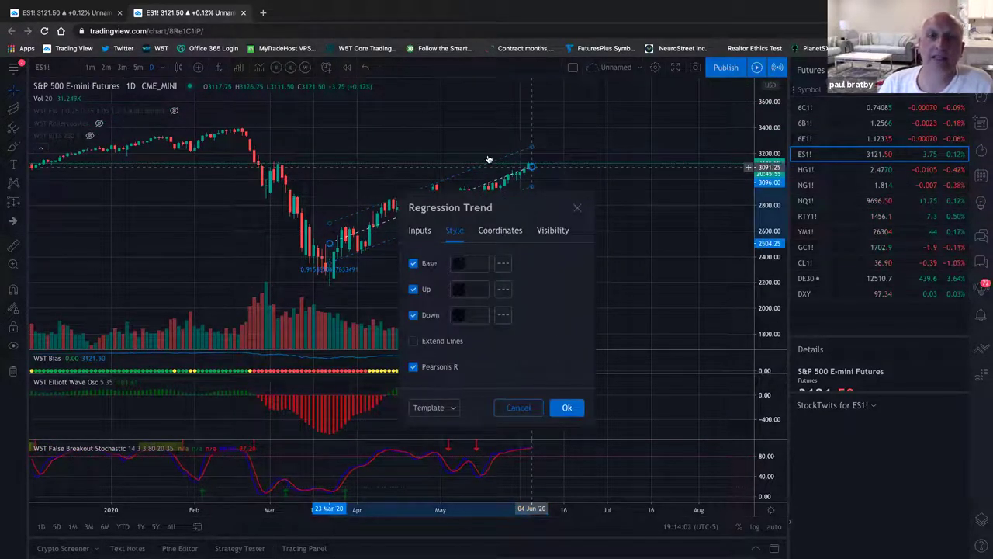
click(577, 207)
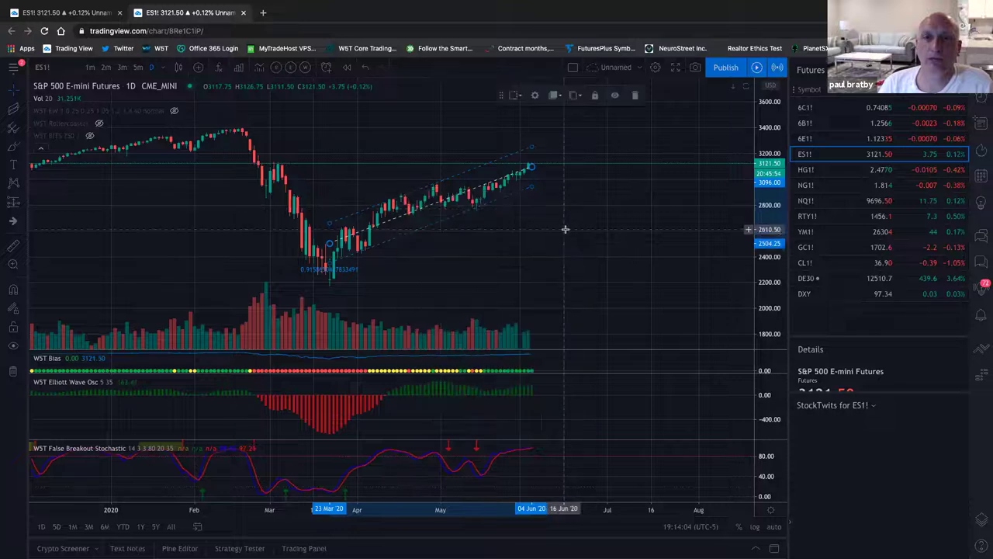
Step: Turn on Extend Lines for the regression trend so the channel projects forward
right_click(458, 178)
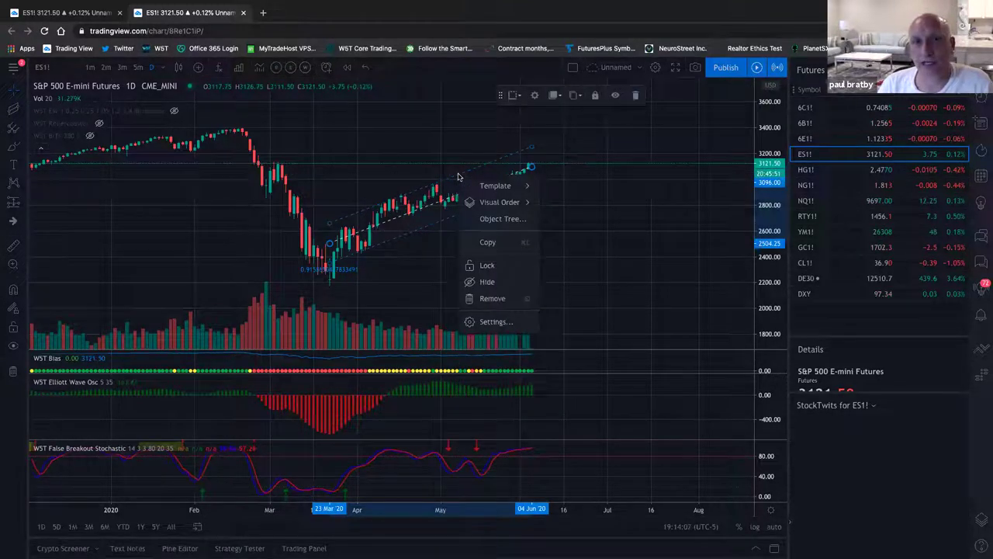
click(490, 322)
click(414, 343)
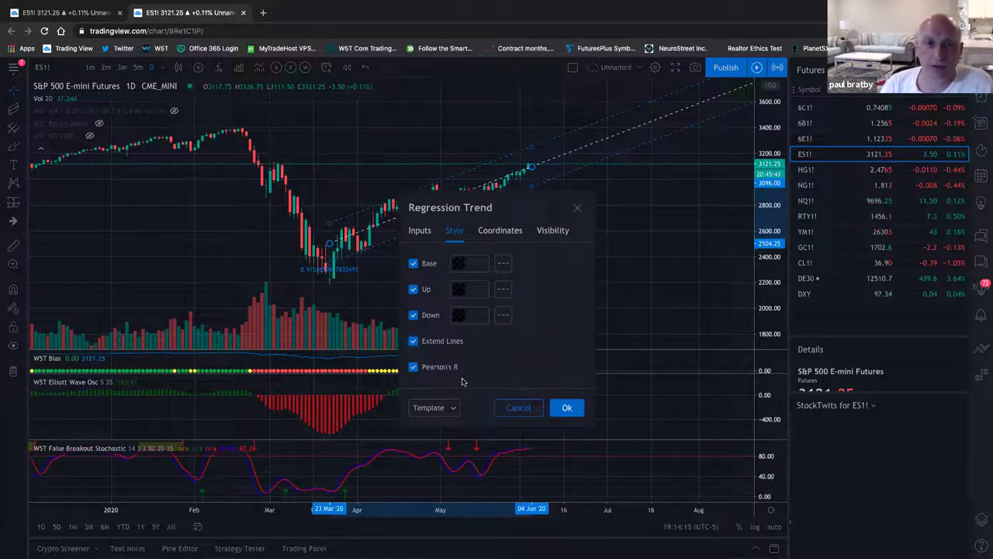
Step: Try hiding the regression trend on Days intervals, and turn its Days visibility back on
click(549, 232)
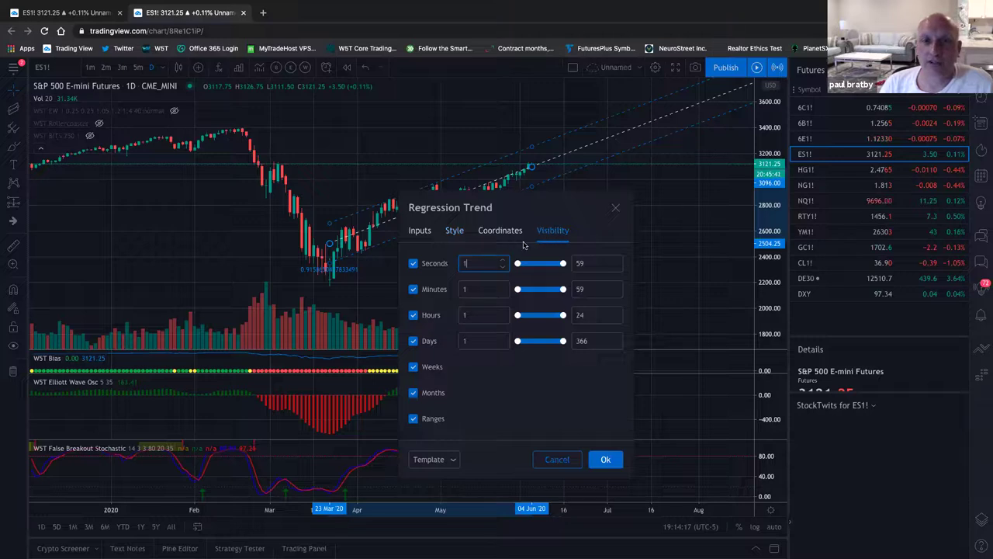
click(414, 342)
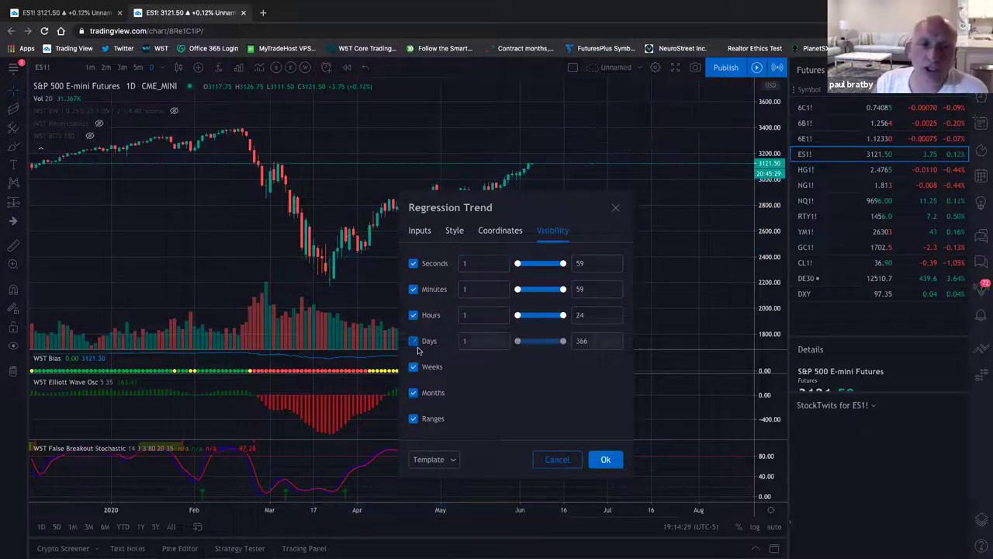
click(413, 341)
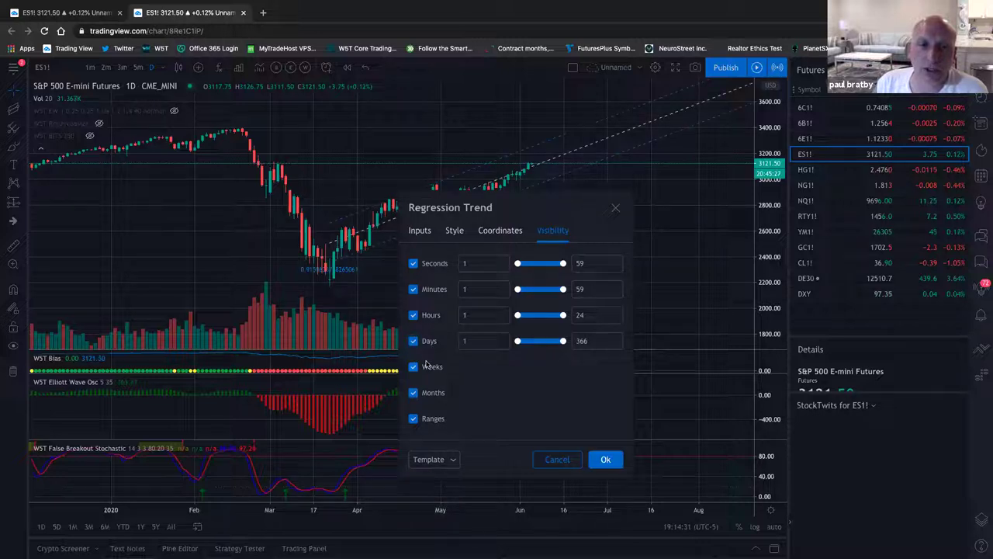
Step: Save the regression trend's settings as a drawing template named JW DAILY CHANNEL and apply the settings
click(454, 459)
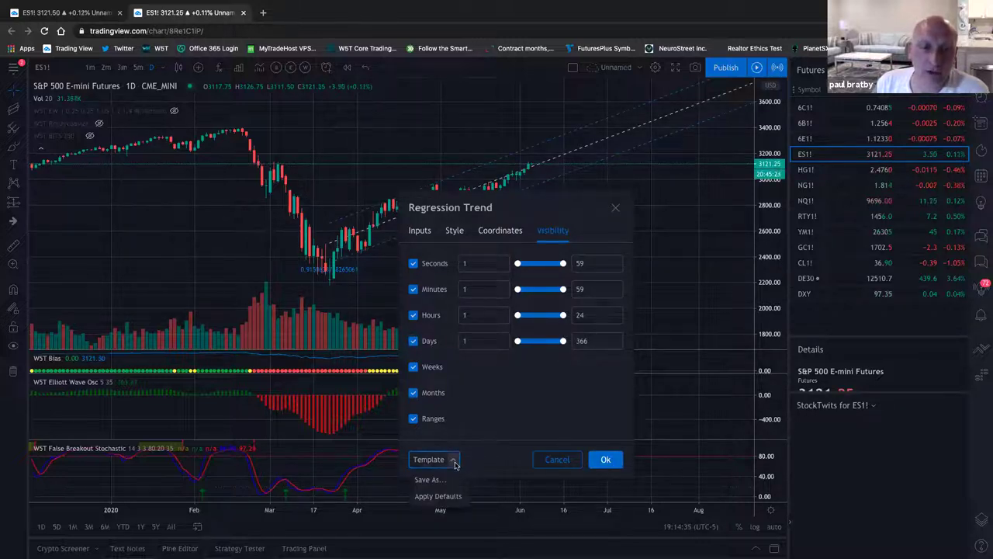
click(429, 480)
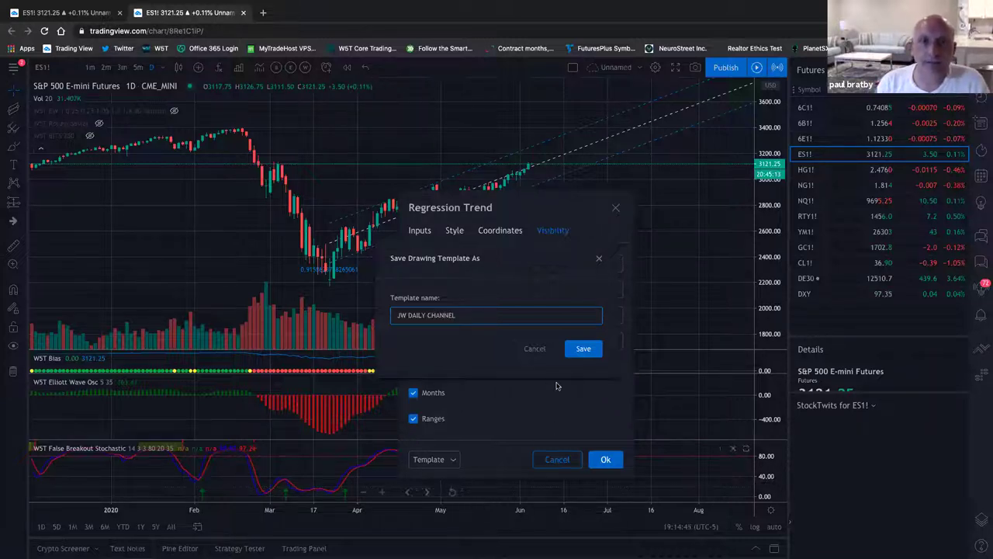
click(582, 349)
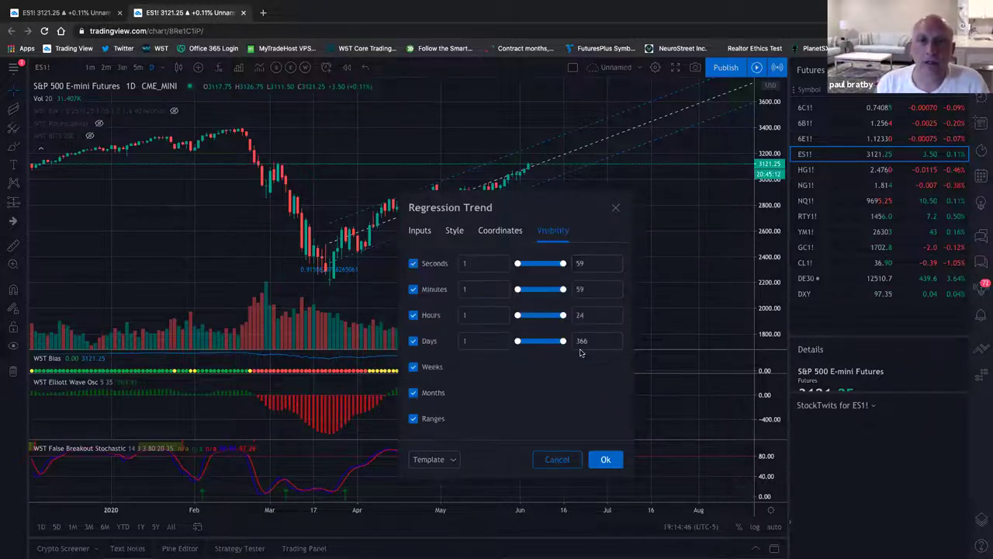
click(606, 460)
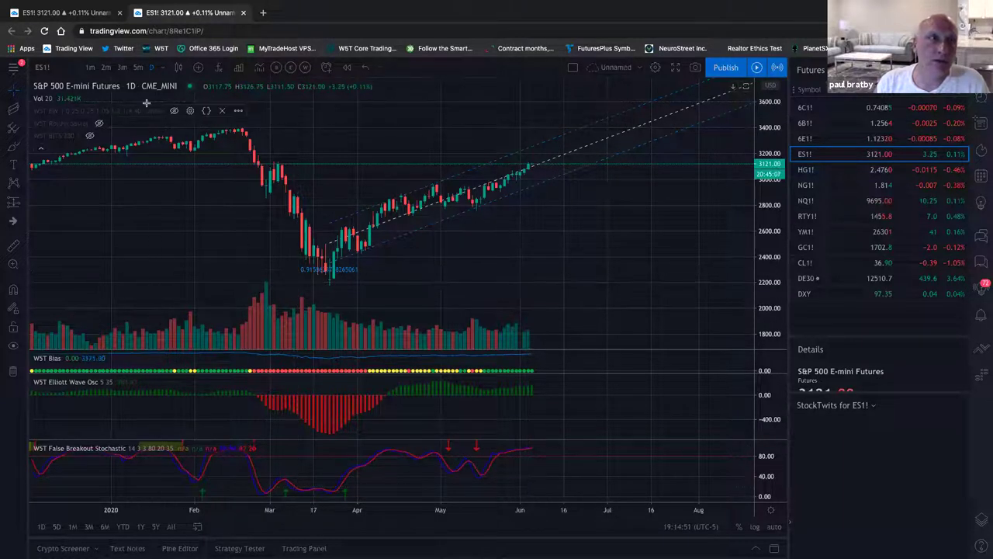
Step: Add the 4-hour interval to the favorite chart intervals
click(162, 70)
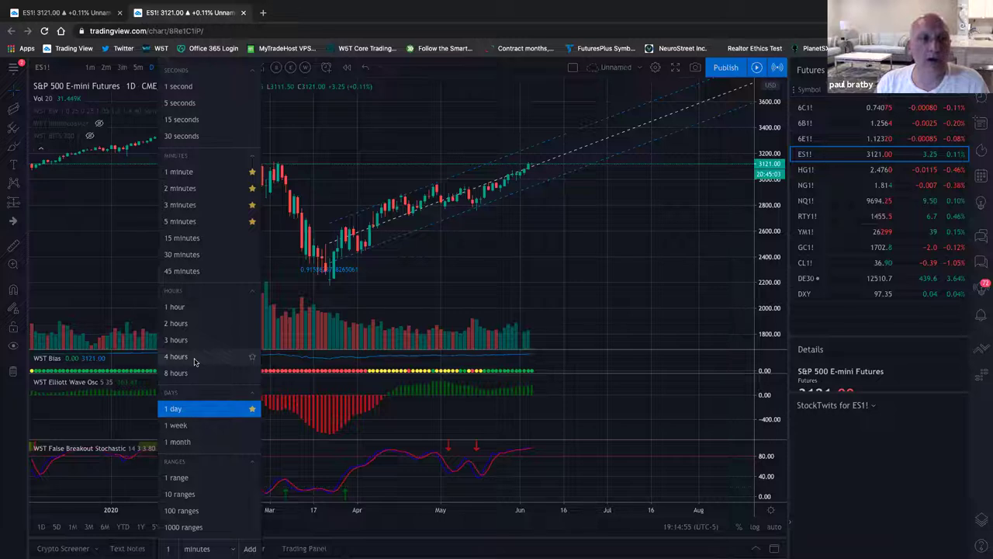
click(317, 132)
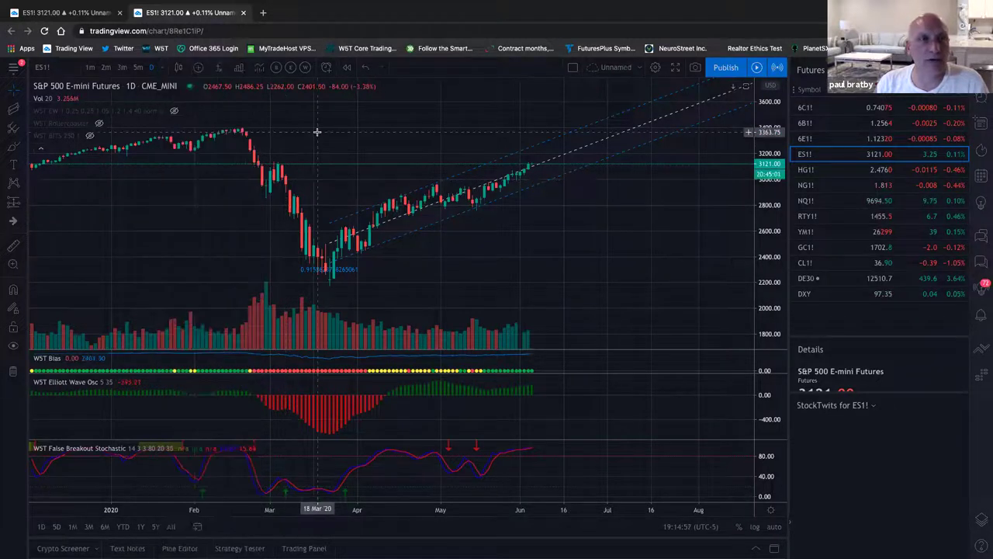
click(164, 72)
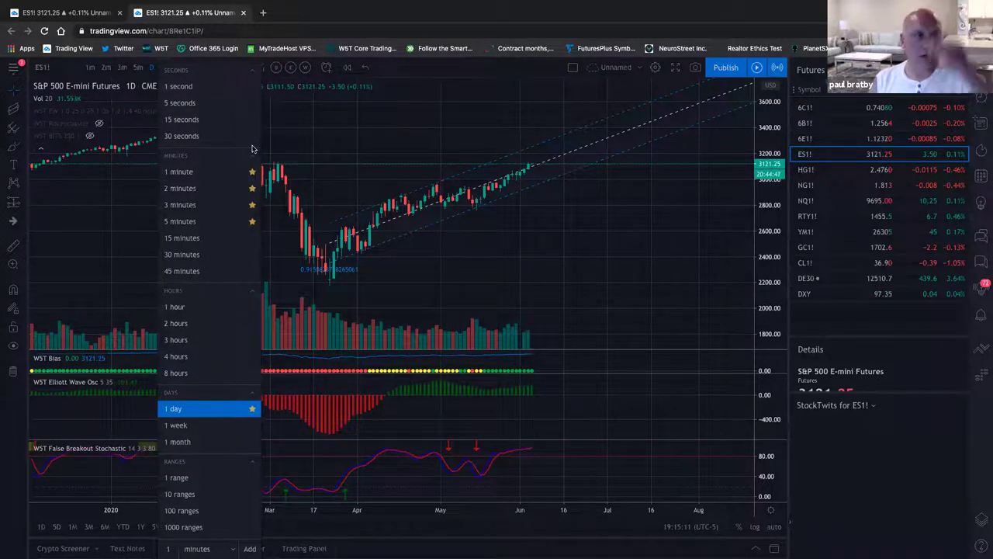
click(253, 357)
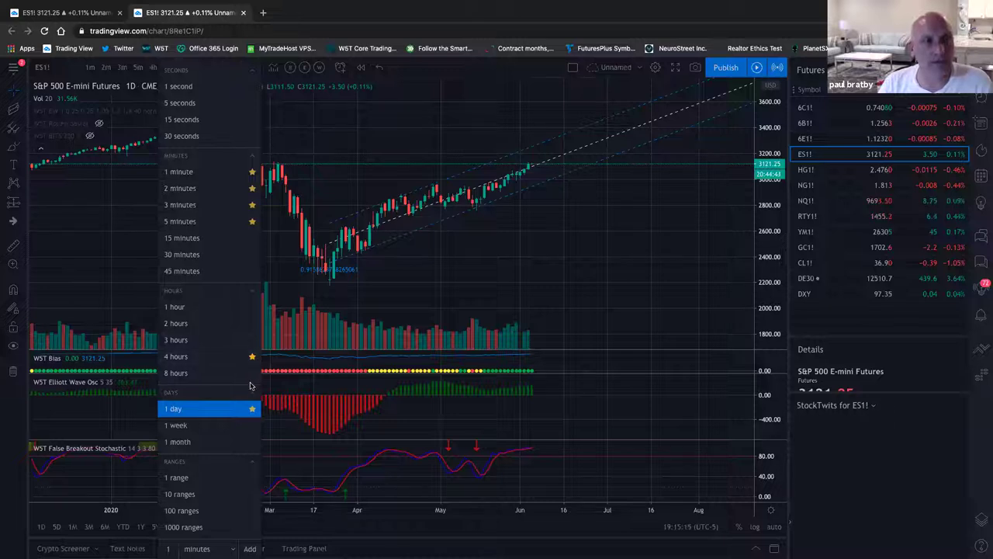
click(311, 129)
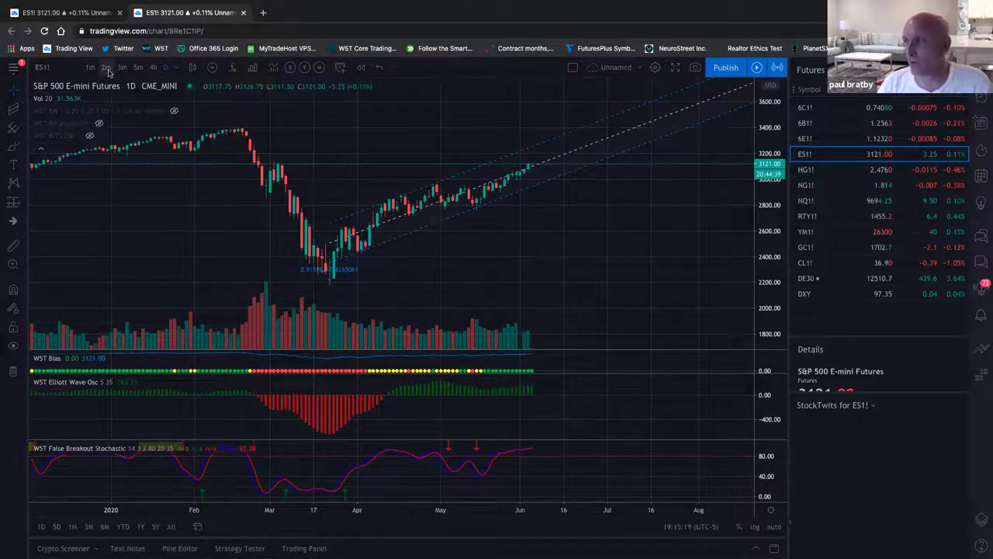
Step: Switch the ES1! chart to the 4-hour interval, frame the daily regression channel, and reset the price axis to automatic scaling
click(153, 67)
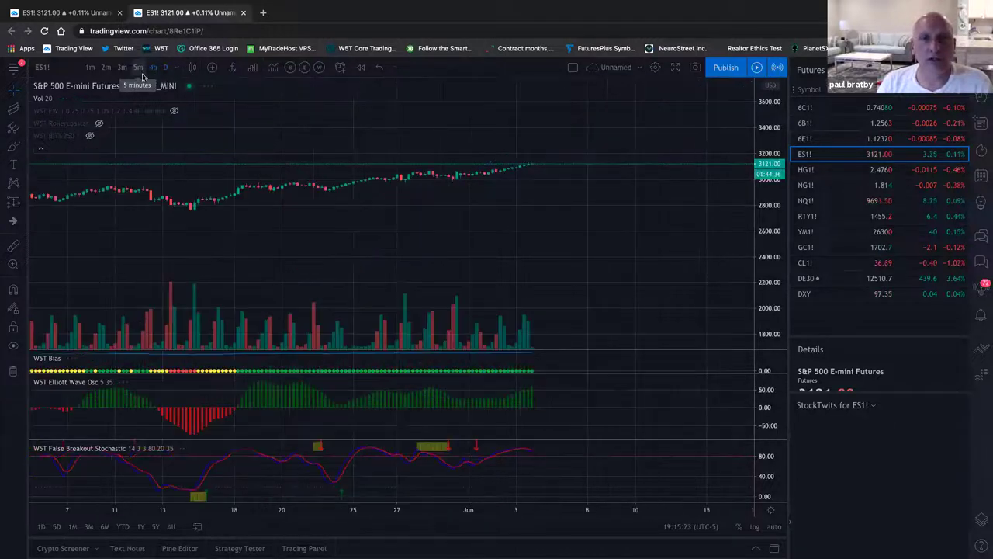
scroll(296, 233, down, 8)
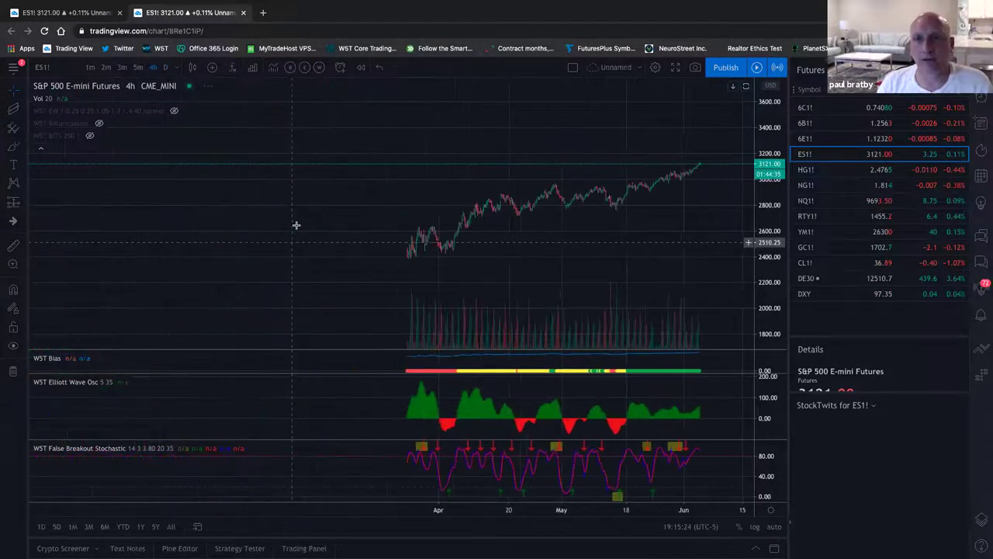
scroll(295, 225, up, 5)
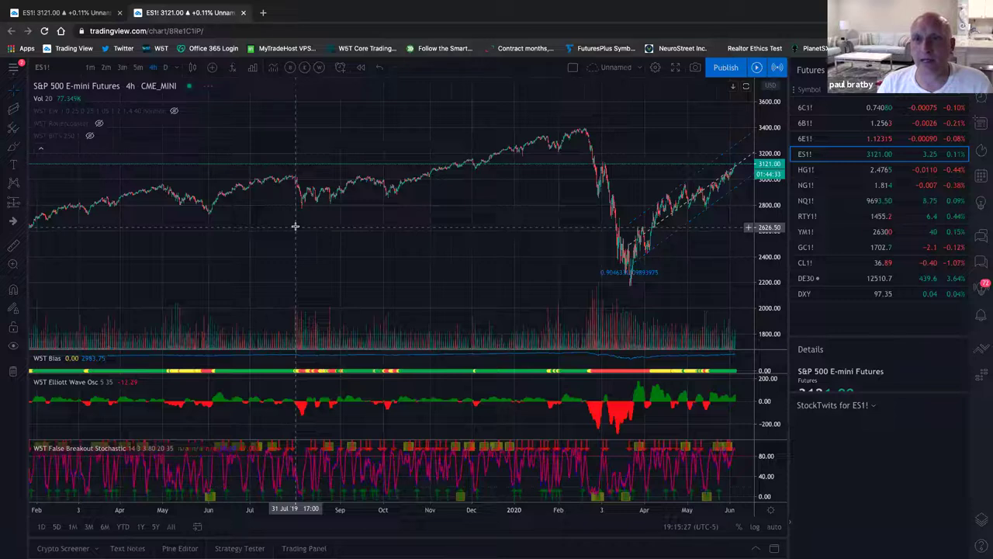
scroll(295, 225, up, 4)
scroll(481, 272, down, 2)
scroll(469, 269, right, 5)
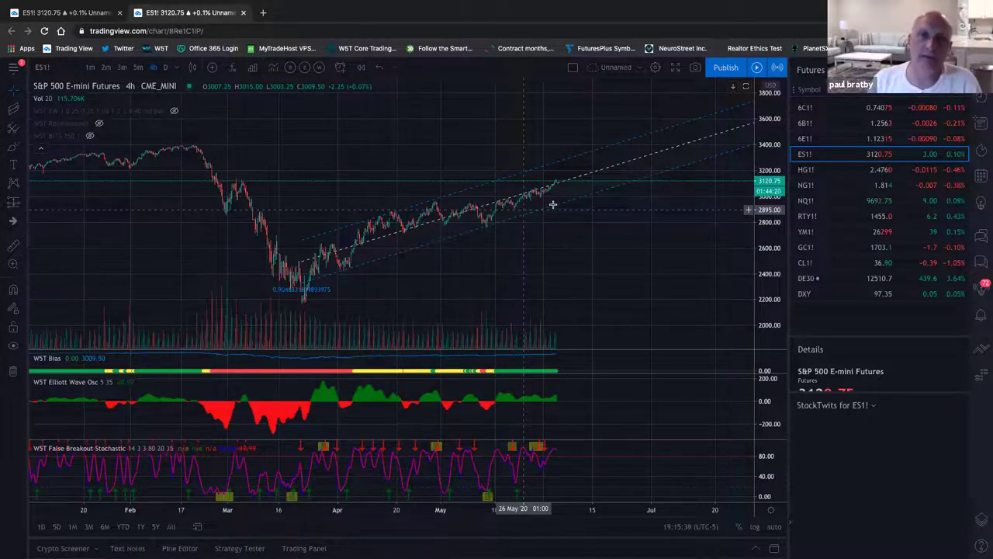
double_click(776, 225)
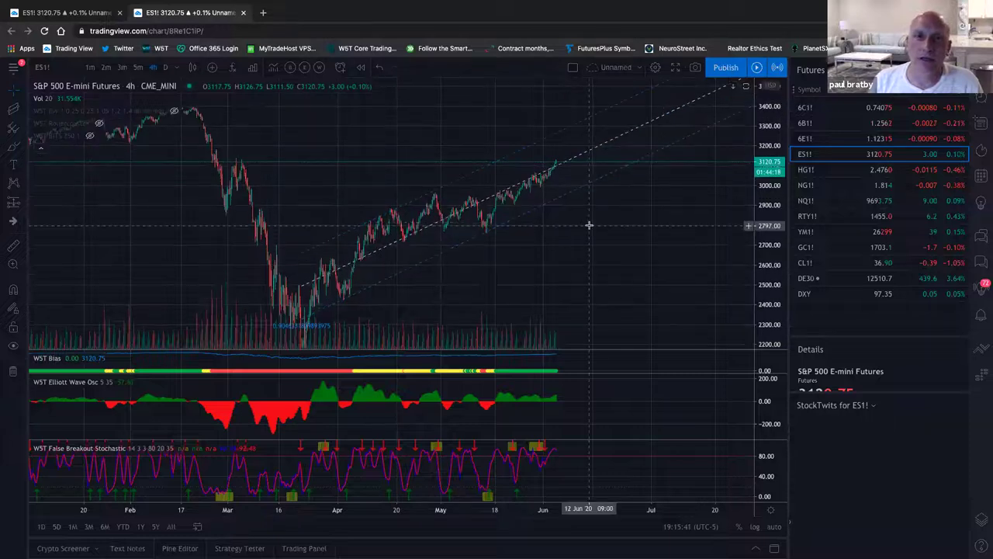
Step: Draw a short regression trend on the 4-hour chart from 29 May '20 to 03 Jun '20 17:00
scroll(589, 225, right, 5)
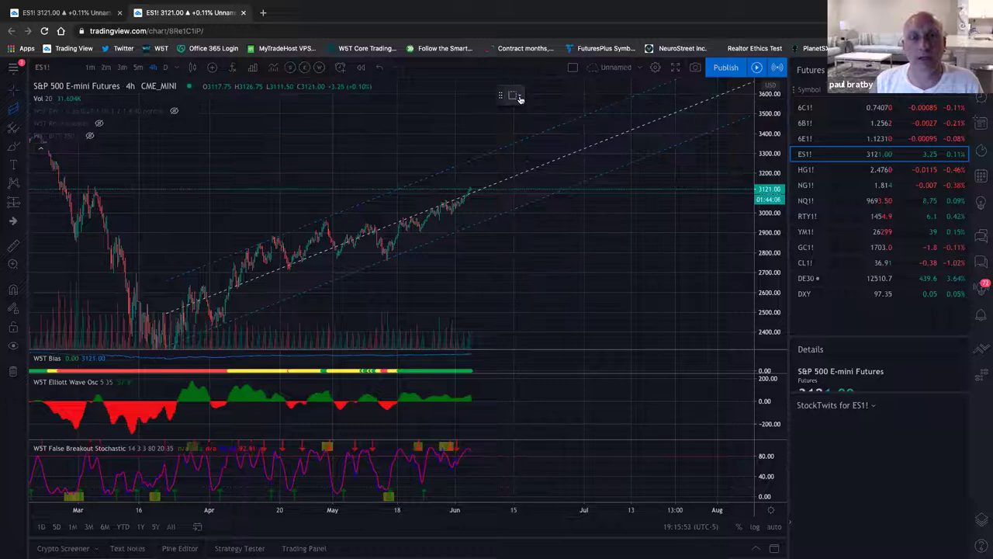
click(518, 97)
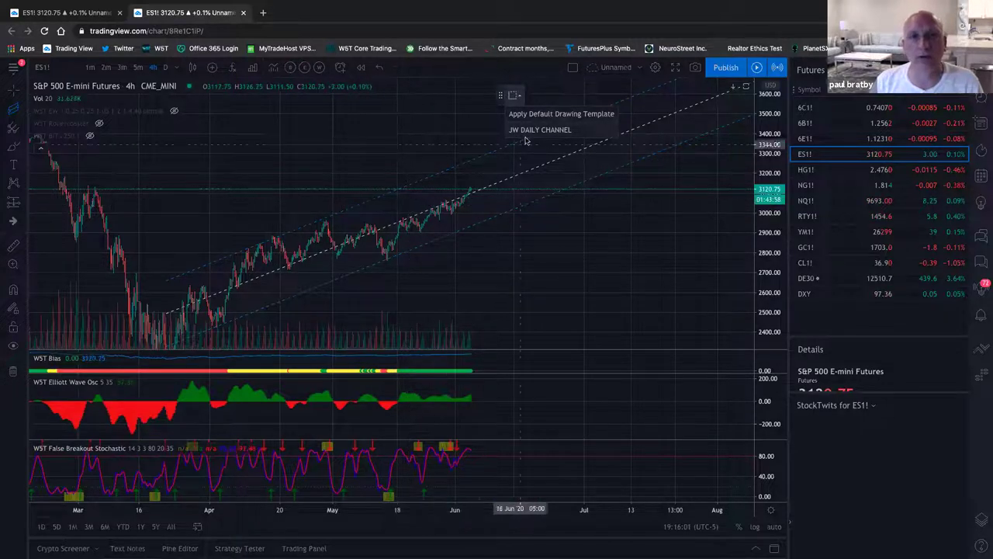
click(521, 98)
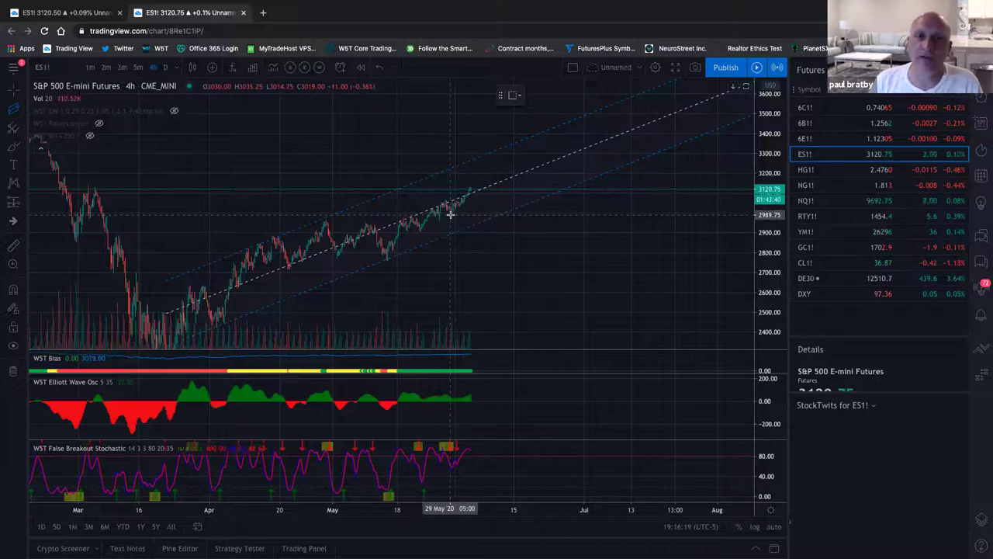
scroll(450, 243, up, 2)
scroll(450, 244, up, 3)
drag(294, 249, 323, 266)
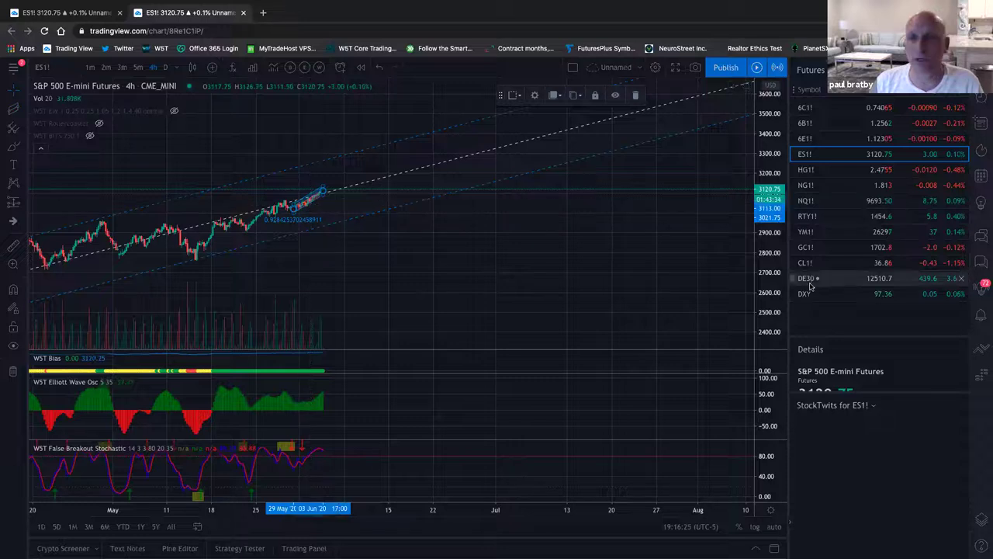
Step: Examine the short 4-hour regression channel against the daily channel's base and lower lines, including the mid-May low
scroll(577, 215, up, 5)
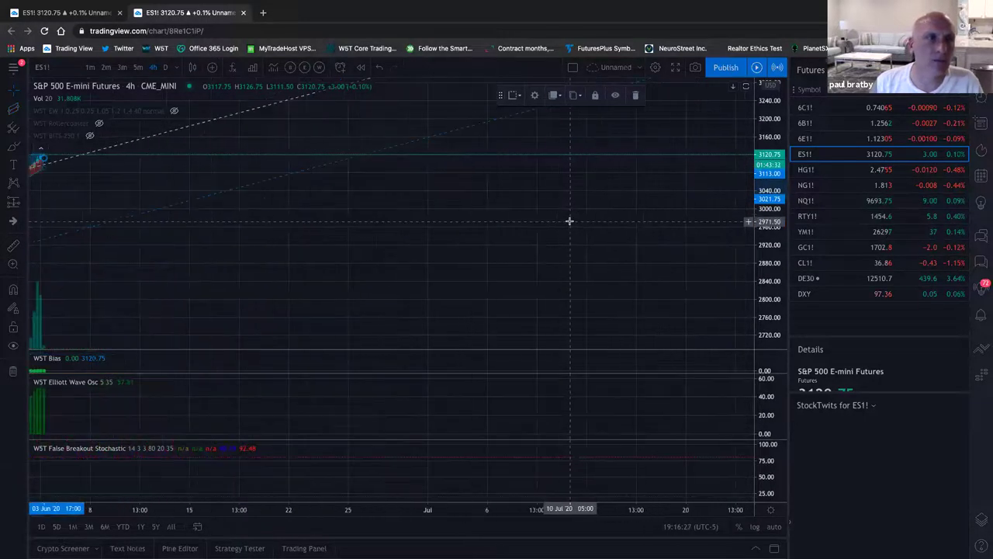
drag(454, 281, 782, 210)
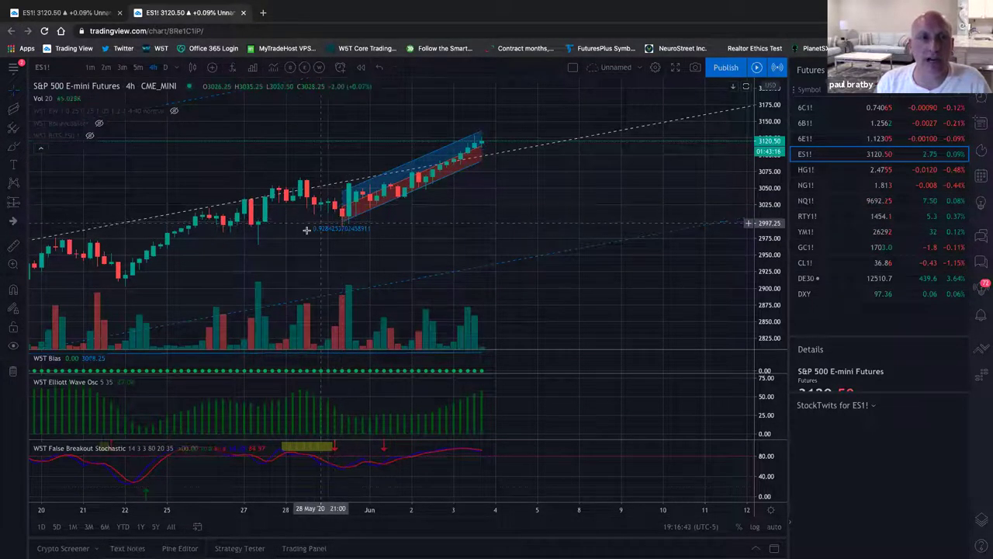
scroll(342, 225, down, 5)
drag(338, 300, 387, 173)
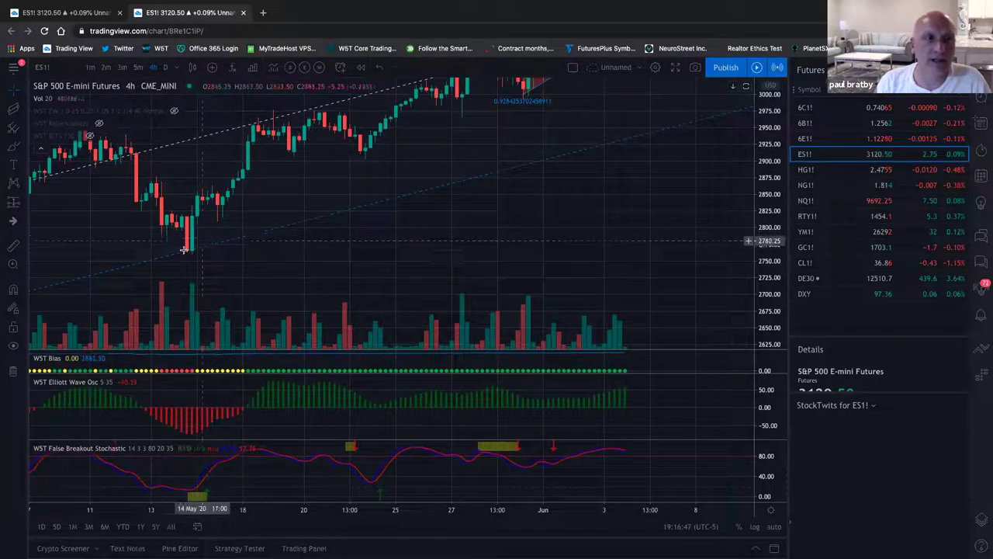
drag(498, 128, 260, 277)
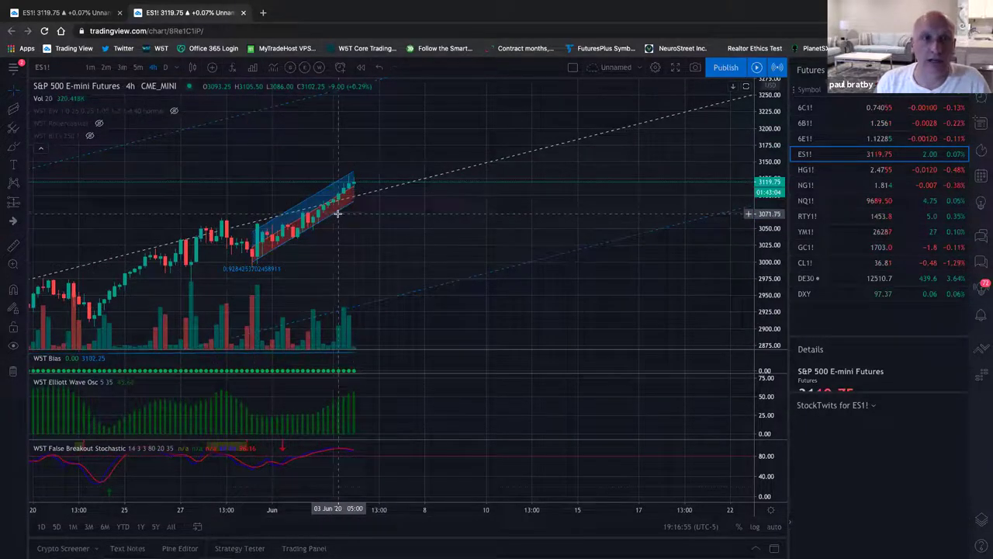
scroll(372, 210, up, 2)
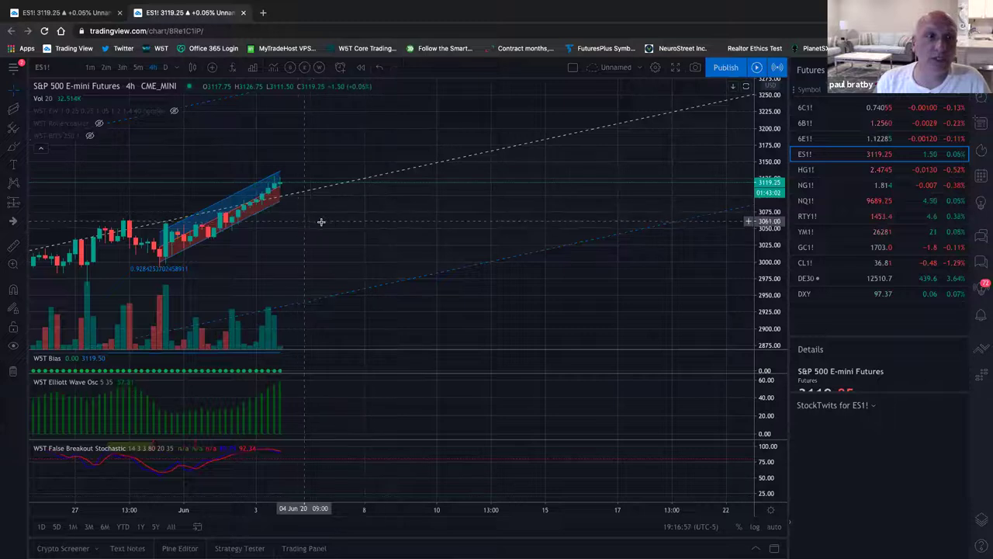
scroll(321, 222, down, 2)
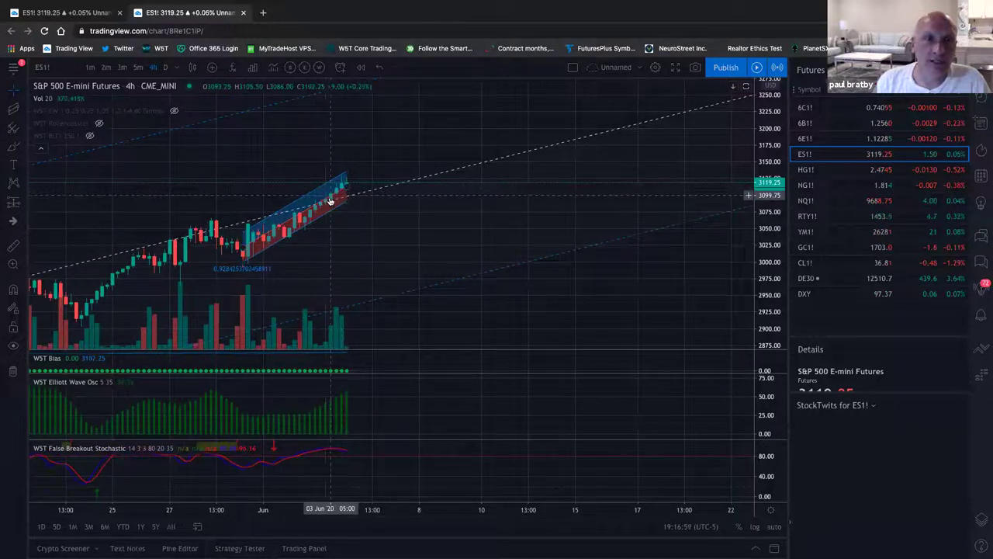
click(817, 152)
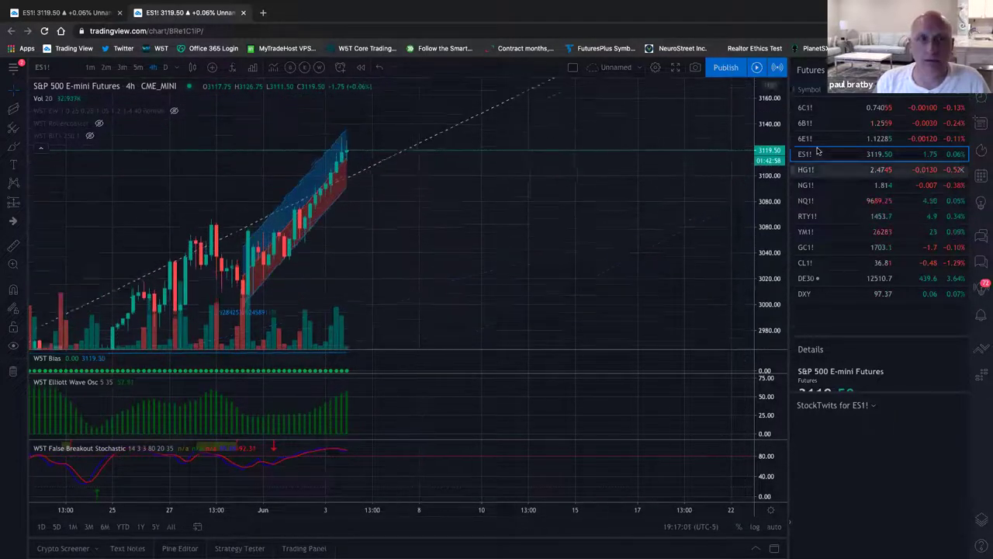
scroll(295, 225, up, 2)
scroll(551, 226, left, 5)
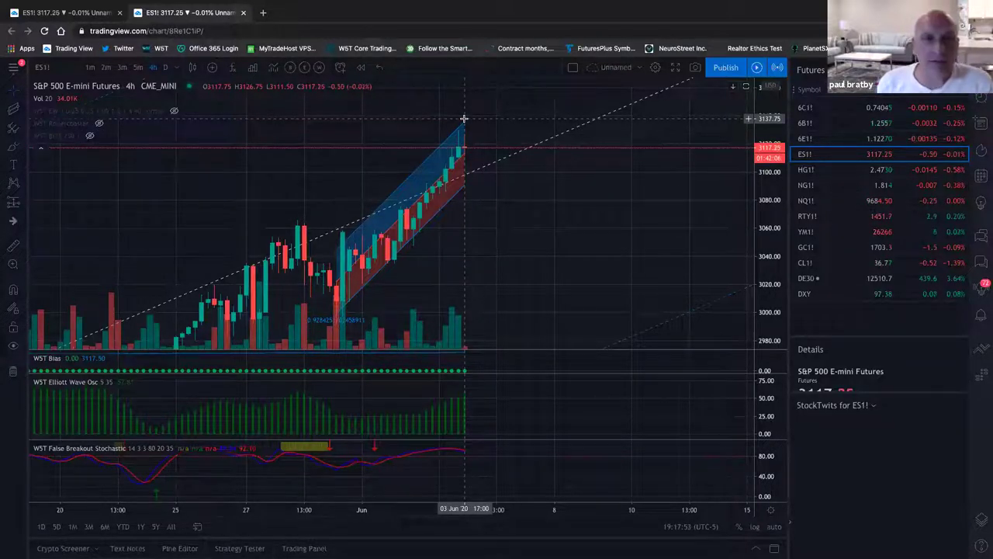
right_click(419, 169)
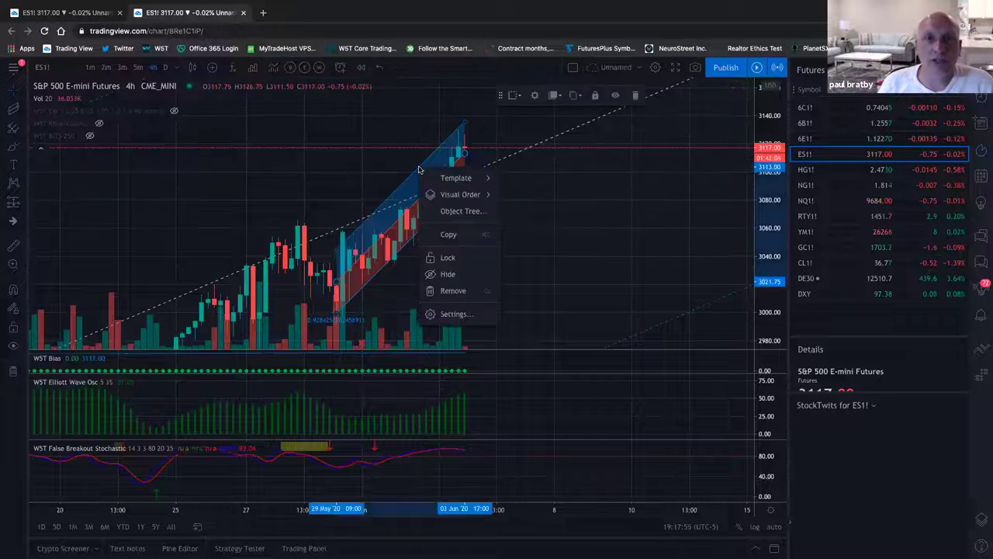
click(453, 315)
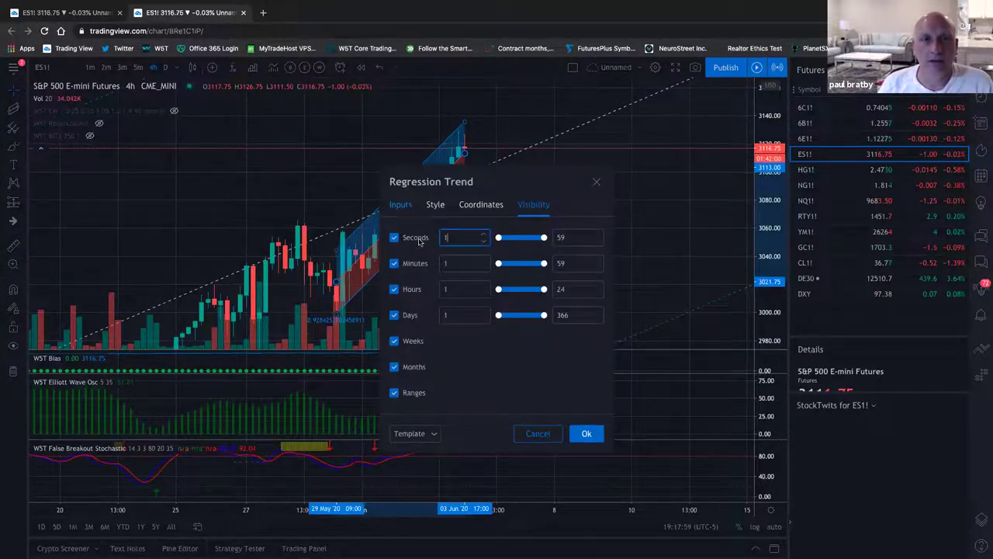
click(531, 435)
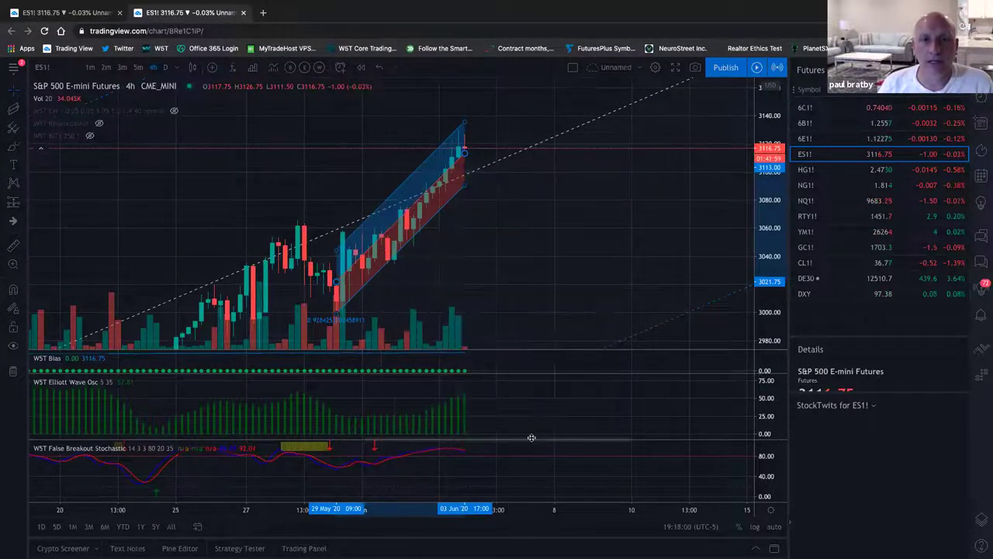
Step: Set the source of the short 4-hour regression channel to (H + L + C)/3, with its settings dialog moved clear of the channel
right_click(423, 166)
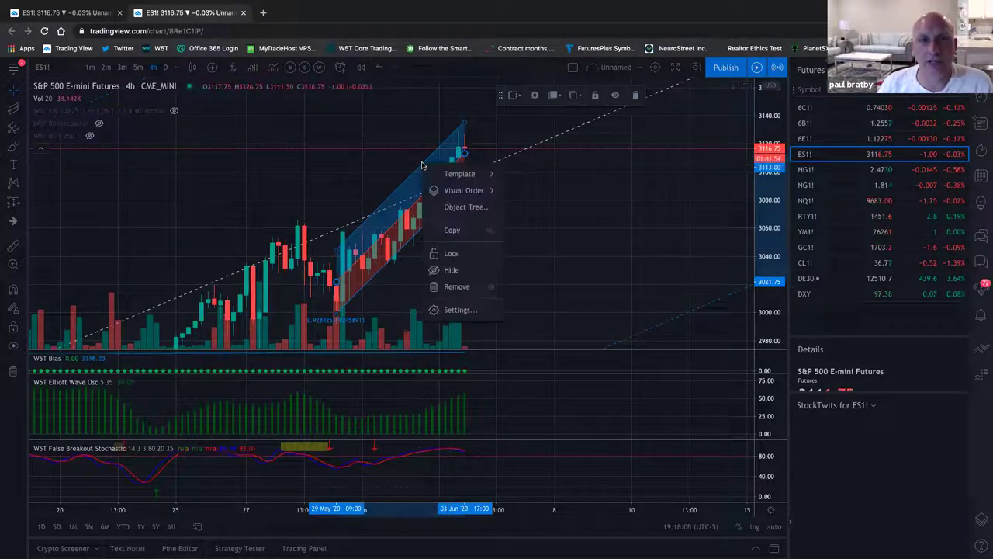
click(458, 309)
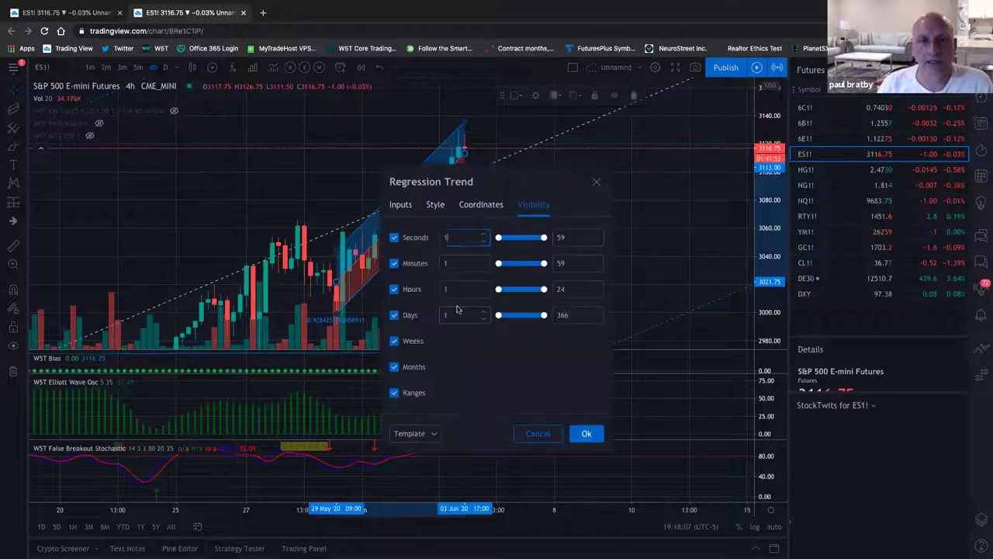
click(402, 205)
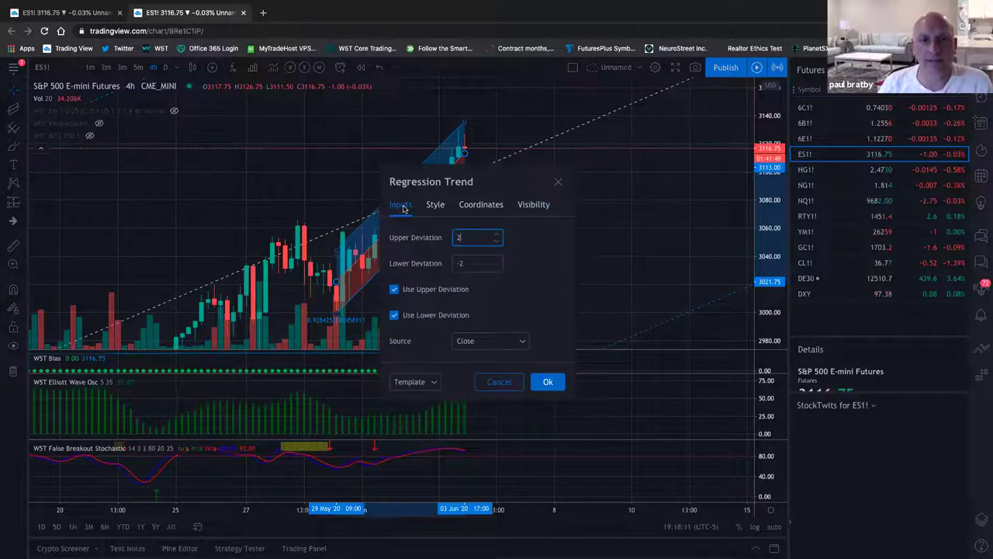
click(481, 344)
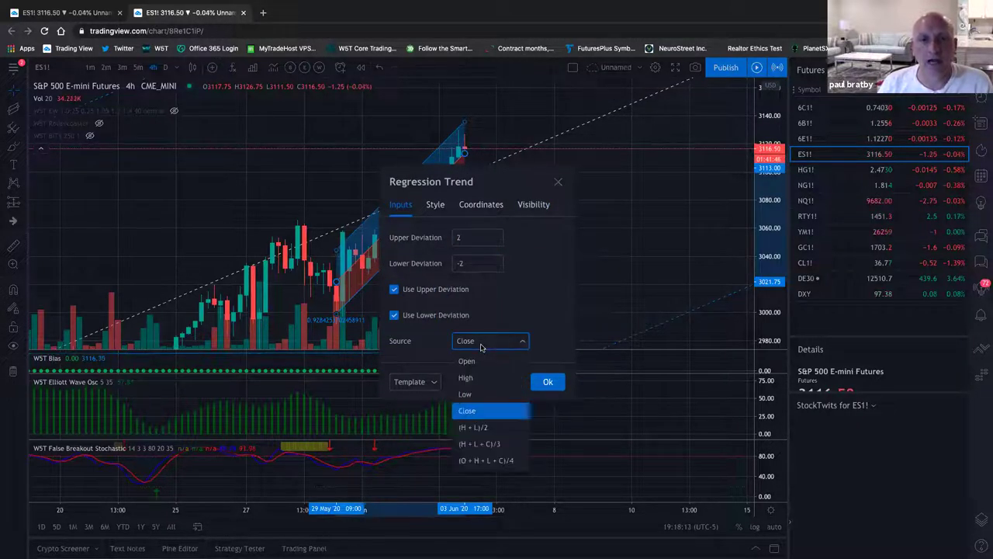
click(478, 445)
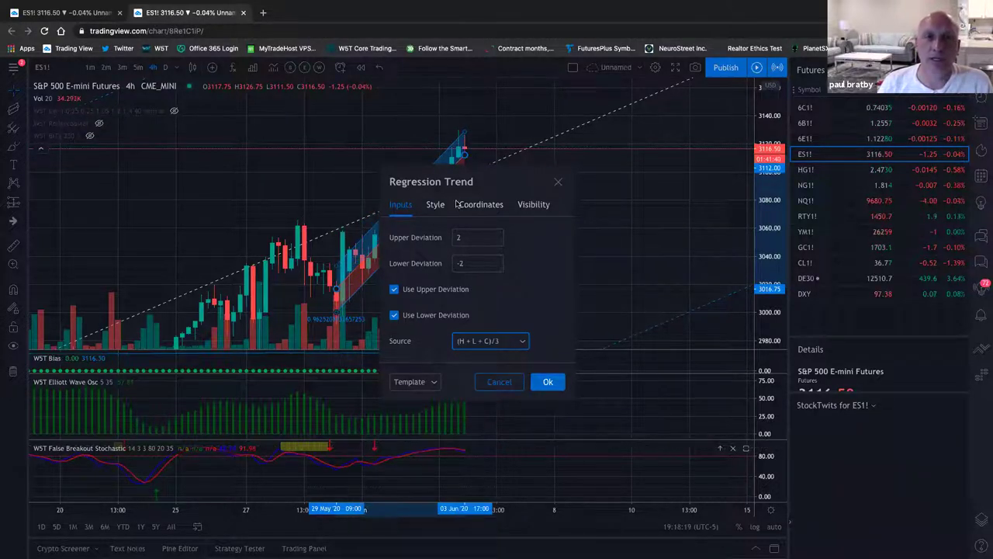
drag(473, 180, 679, 172)
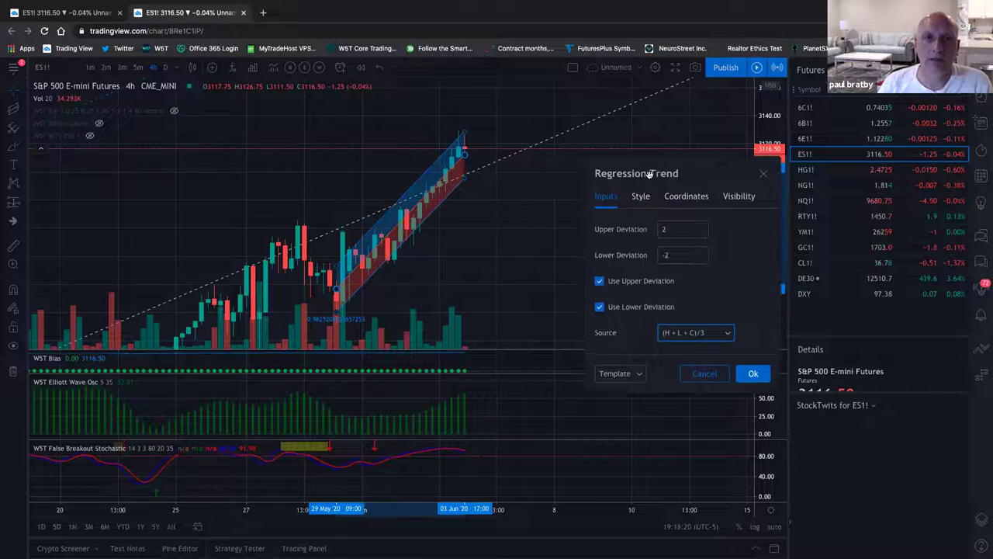
Step: Try Close and (O + H + L + C)/4 as the regression source, and return it to (H + L + C)/3
click(725, 332)
click(693, 404)
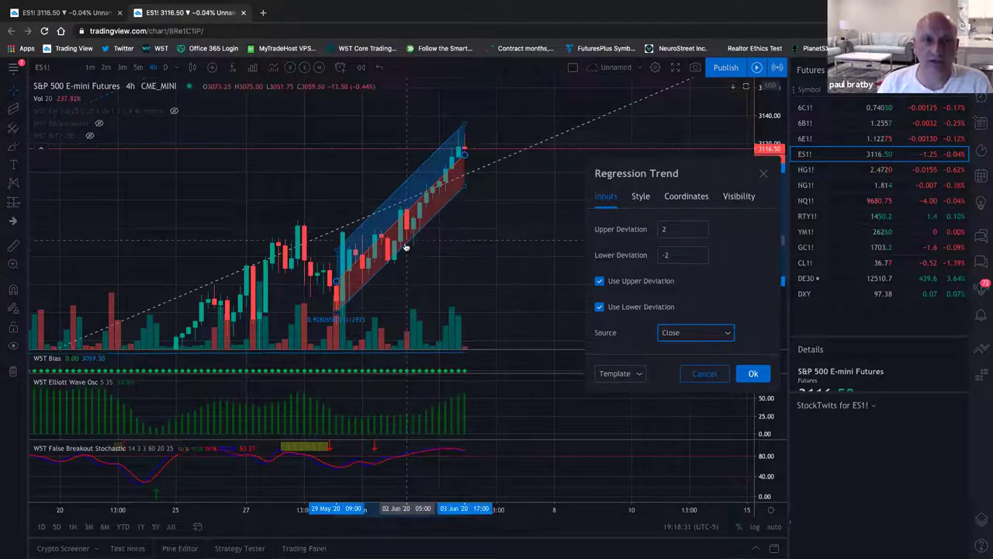
click(730, 334)
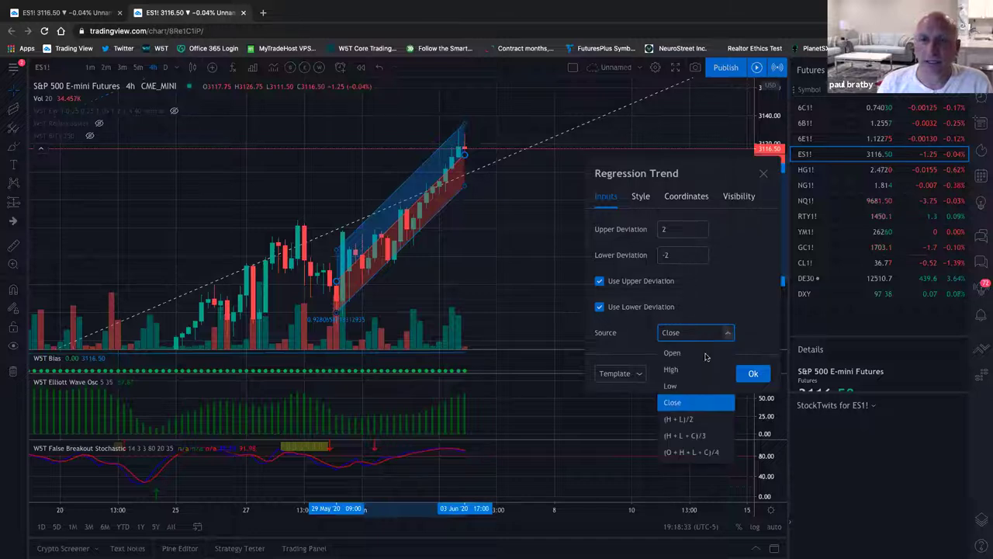
click(702, 452)
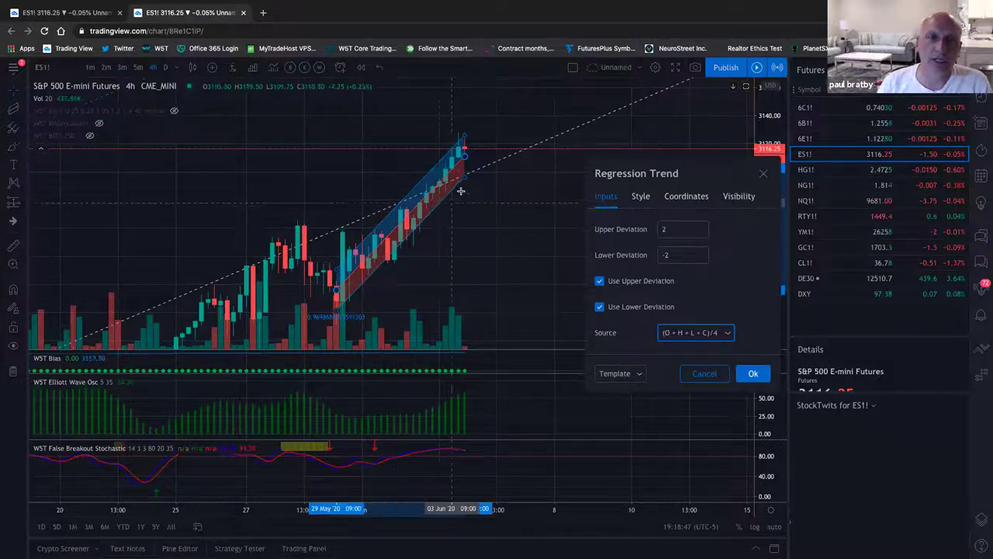
click(727, 335)
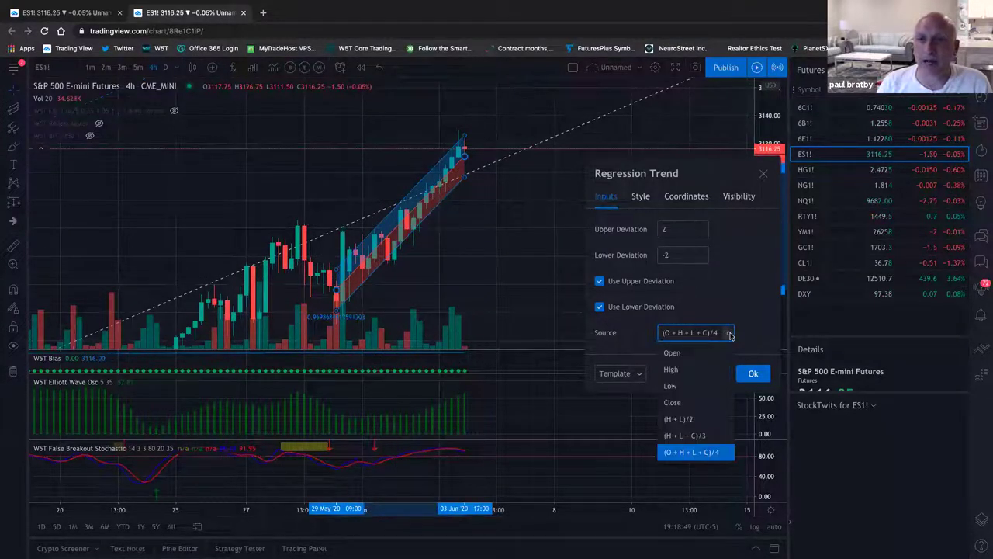
click(706, 436)
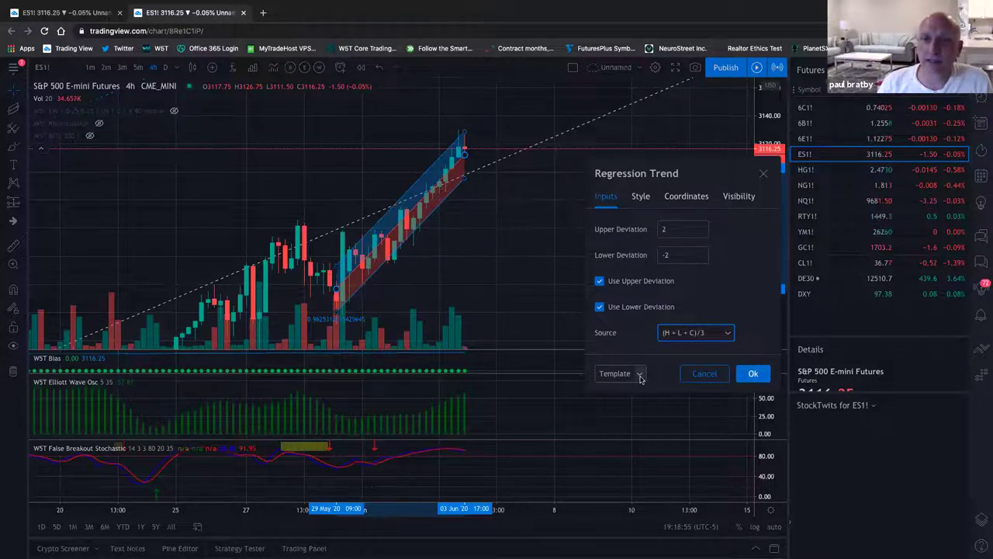
Step: Style the short channel's Base and Up lines red with the solid Line type
click(641, 197)
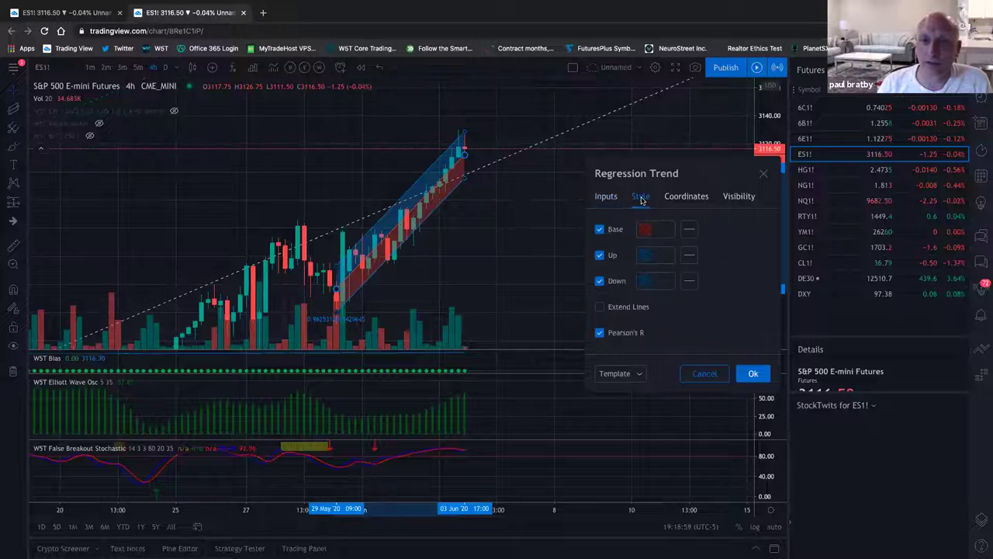
click(653, 230)
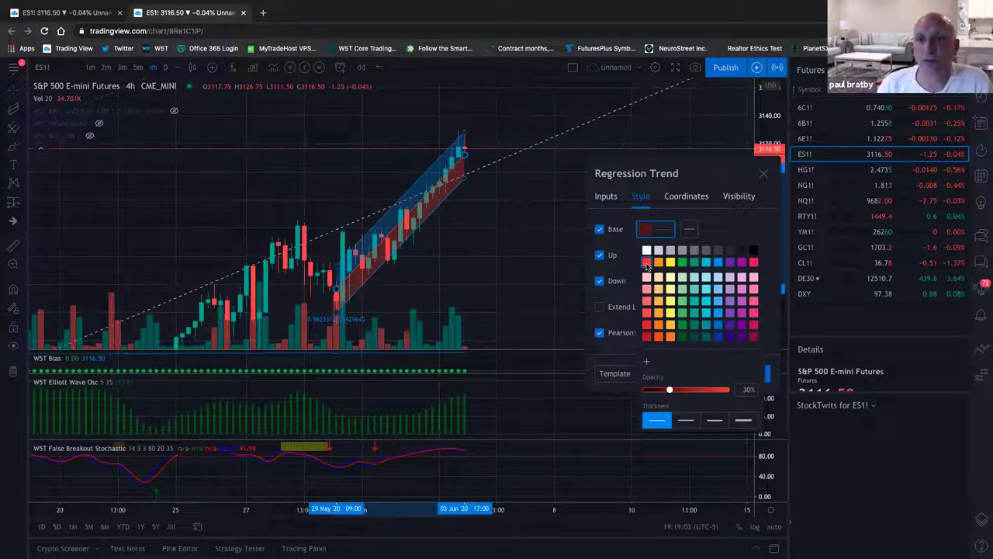
click(690, 230)
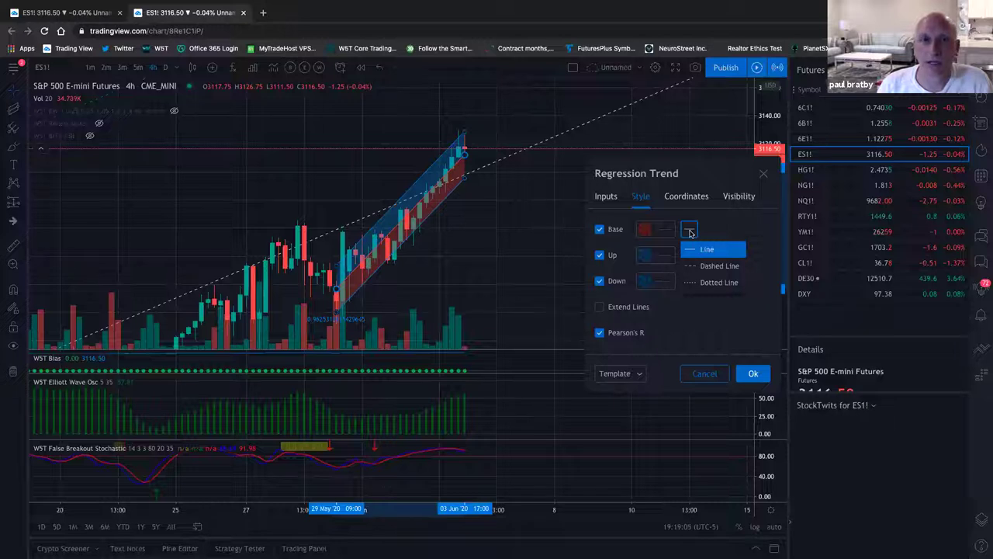
click(693, 249)
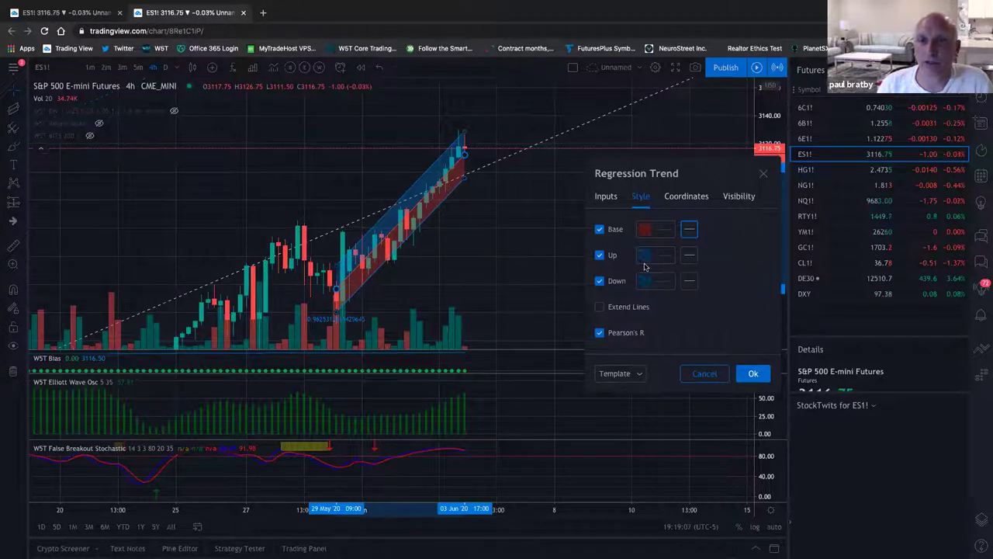
click(652, 255)
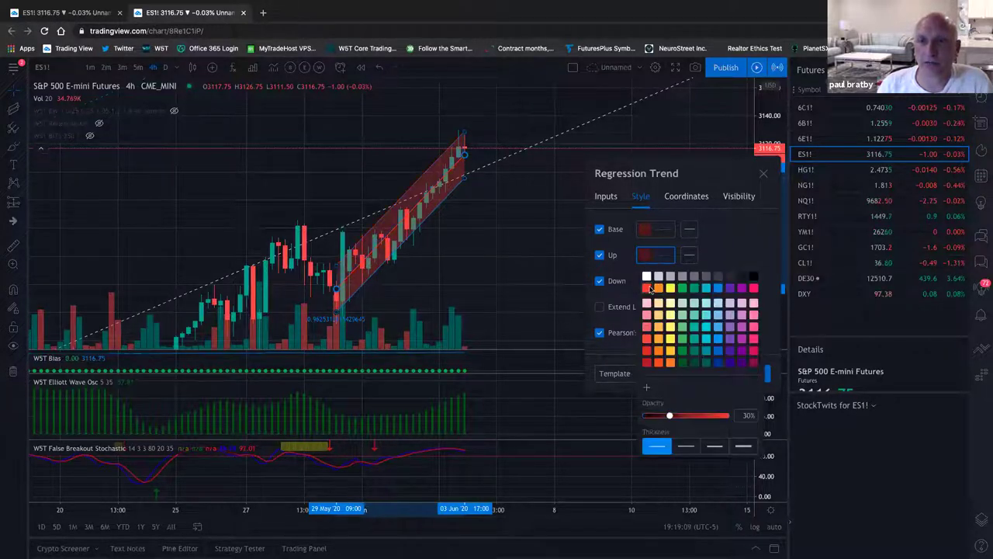
click(689, 257)
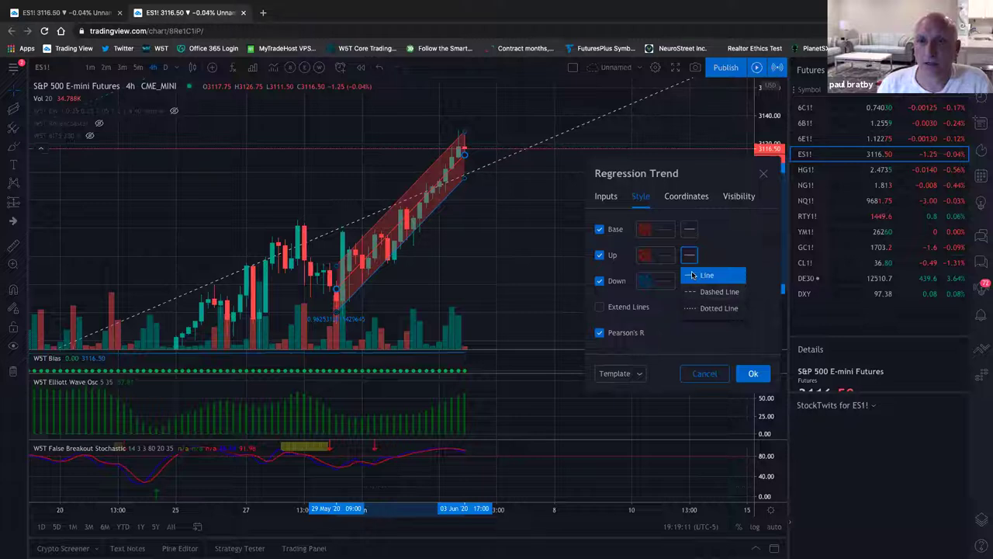
click(693, 276)
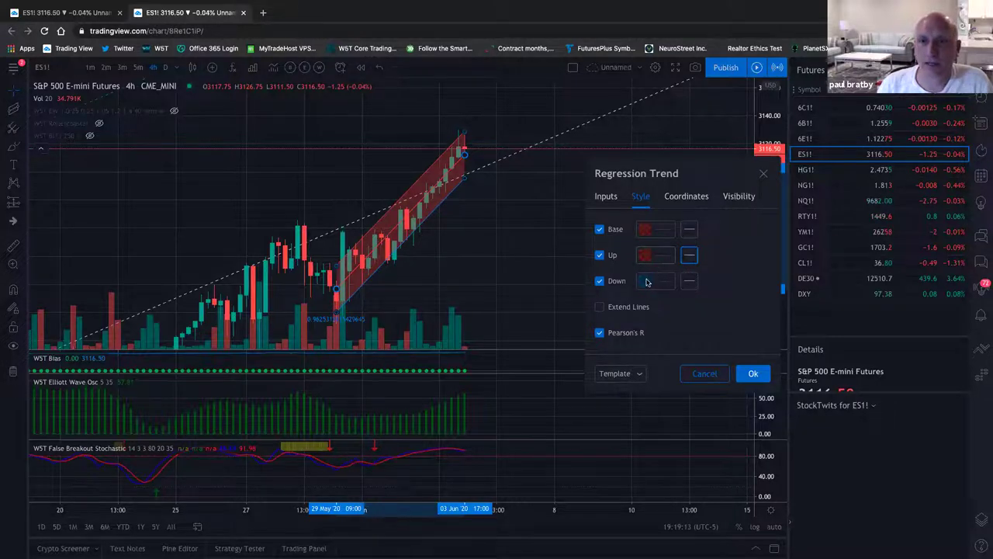
Step: Reduce the color opacity of the short channel's Base and Up lines to 0%
click(648, 230)
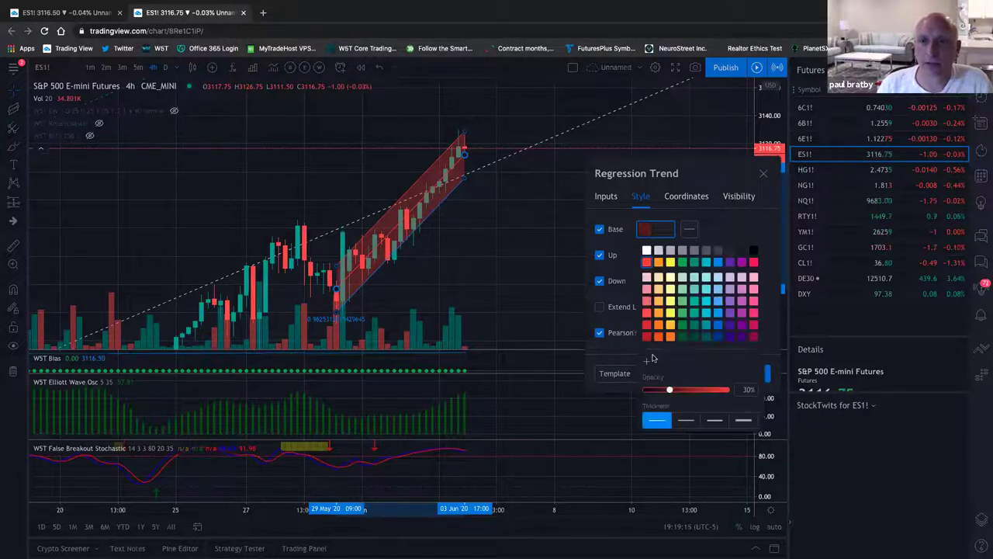
drag(670, 392, 617, 391)
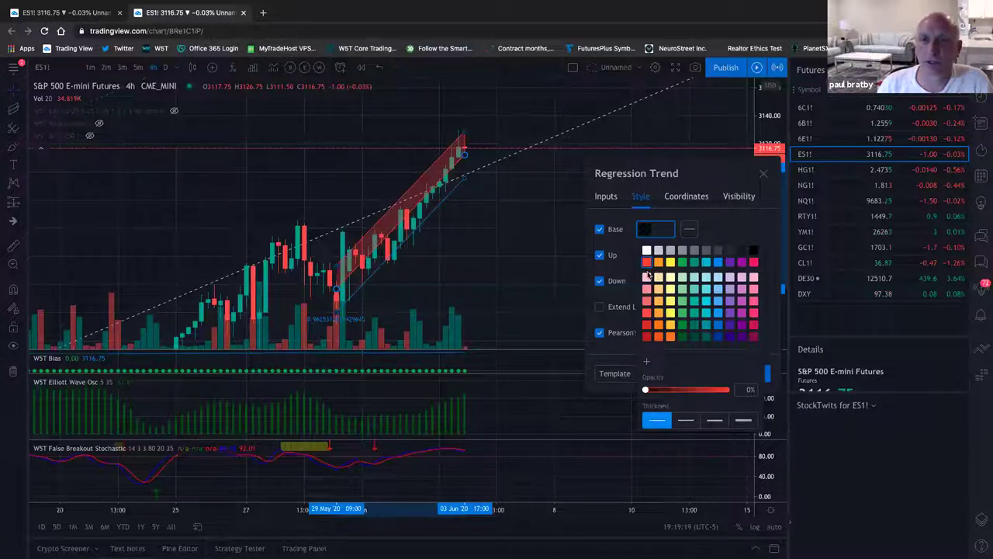
click(652, 229)
click(657, 232)
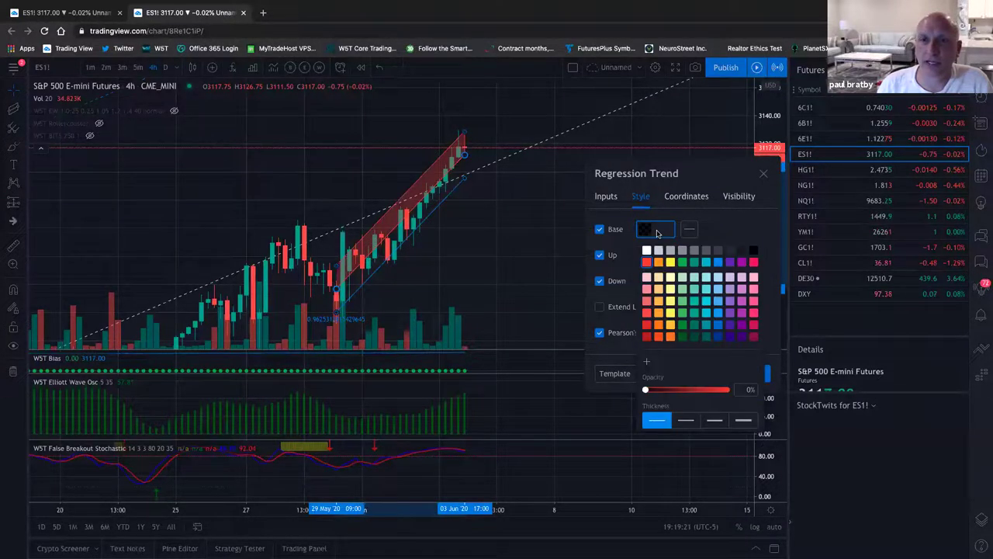
mouse_move(645, 389)
mouse_down()
mouse_move(711, 391)
mouse_move(632, 388)
mouse_up()
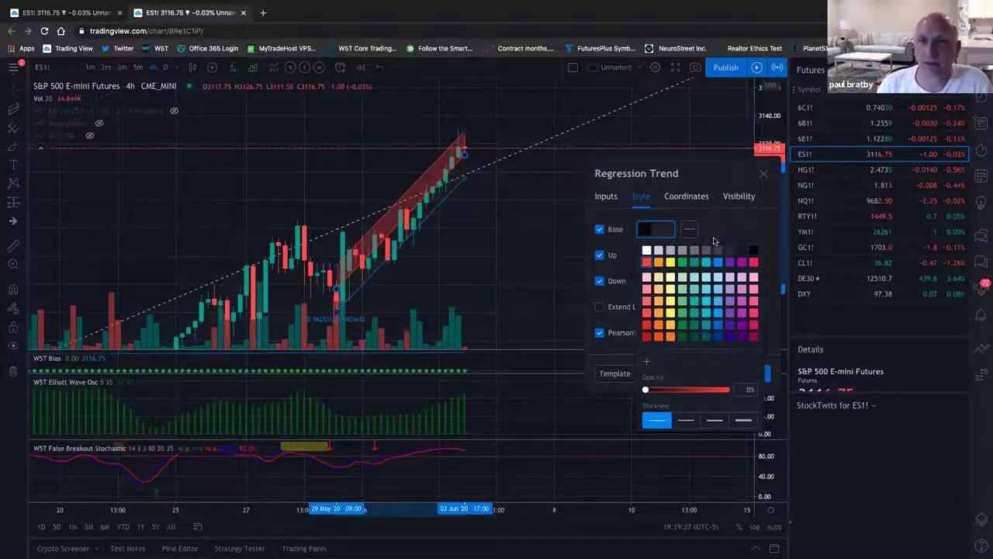
click(656, 230)
click(654, 260)
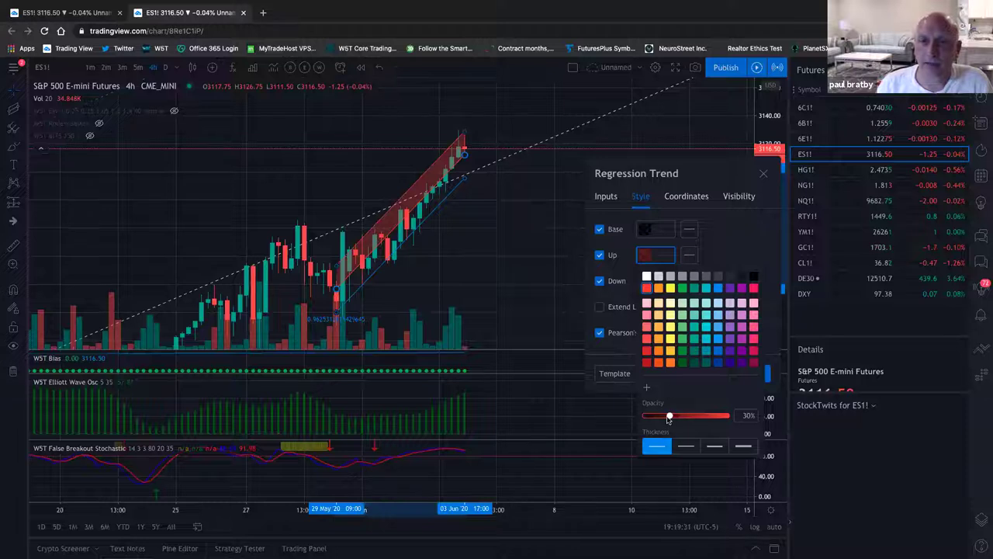
drag(671, 417, 637, 416)
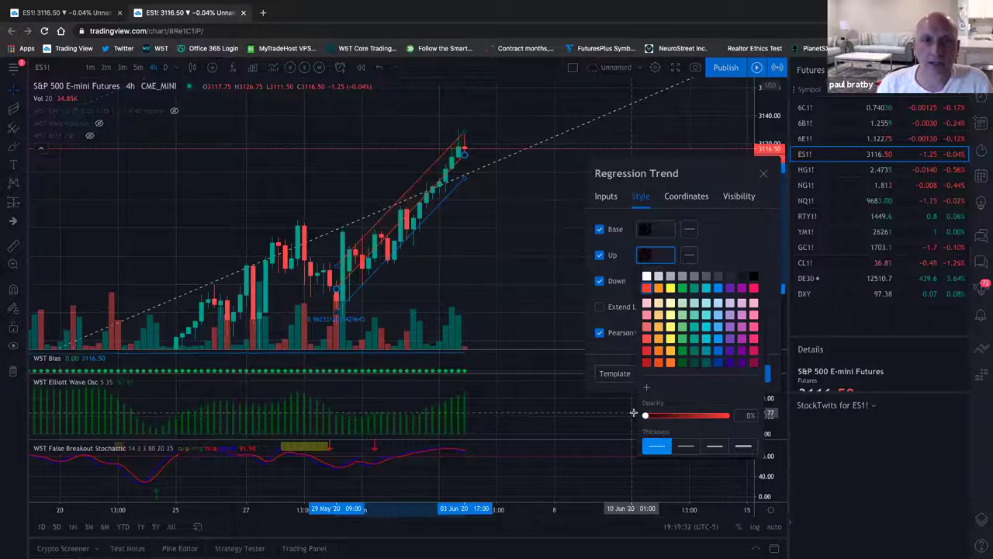
click(714, 260)
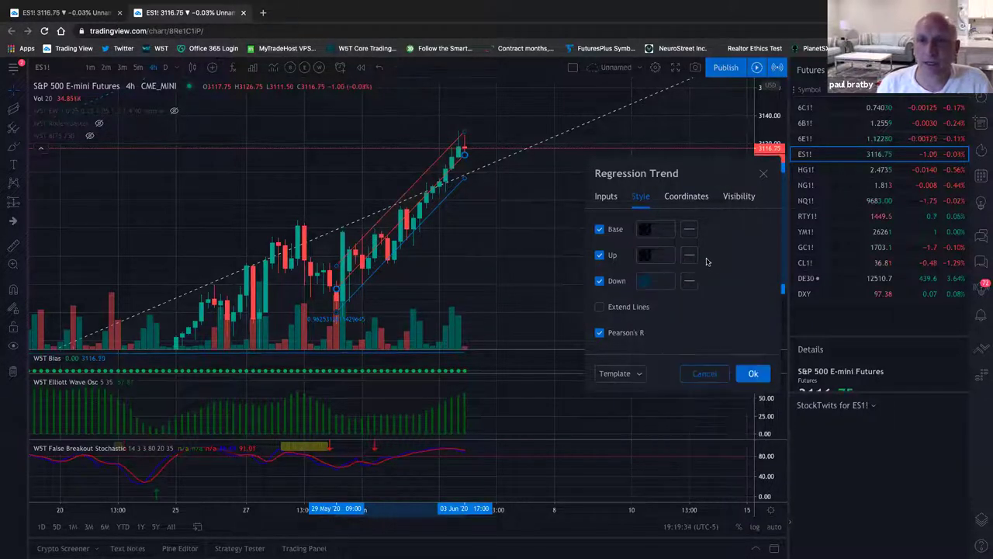
Step: Color the short channel's Down line red and reduce its opacity to 0%
click(648, 282)
click(647, 314)
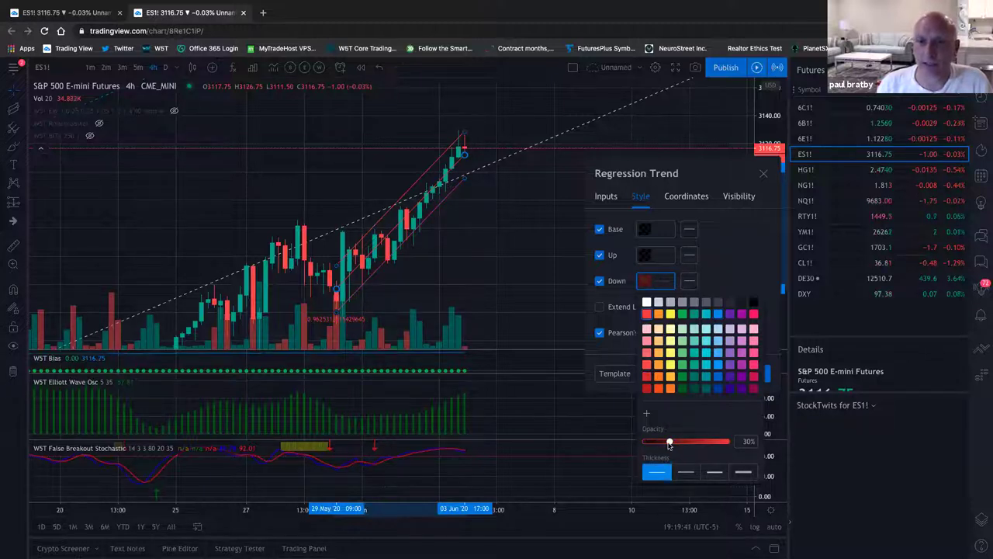
drag(670, 443, 632, 438)
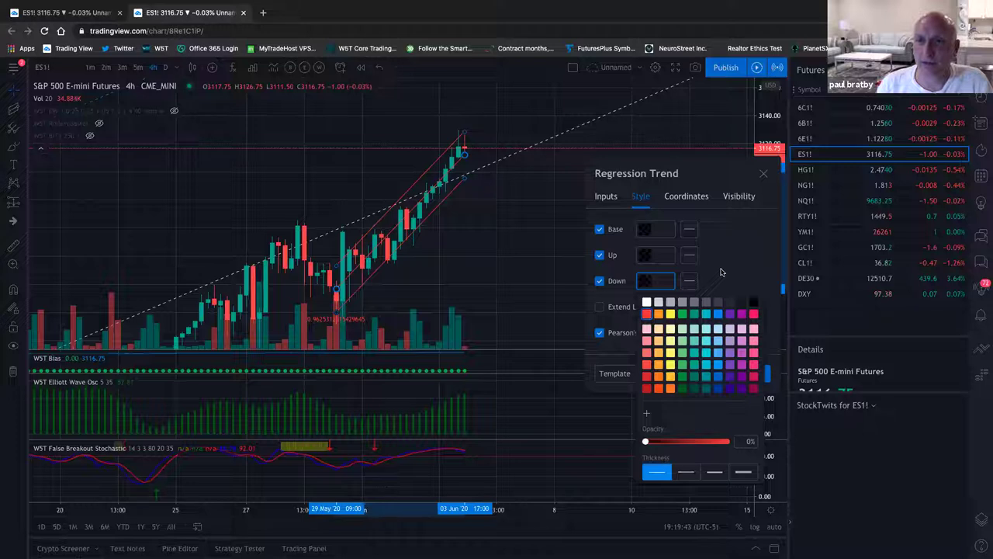
click(721, 271)
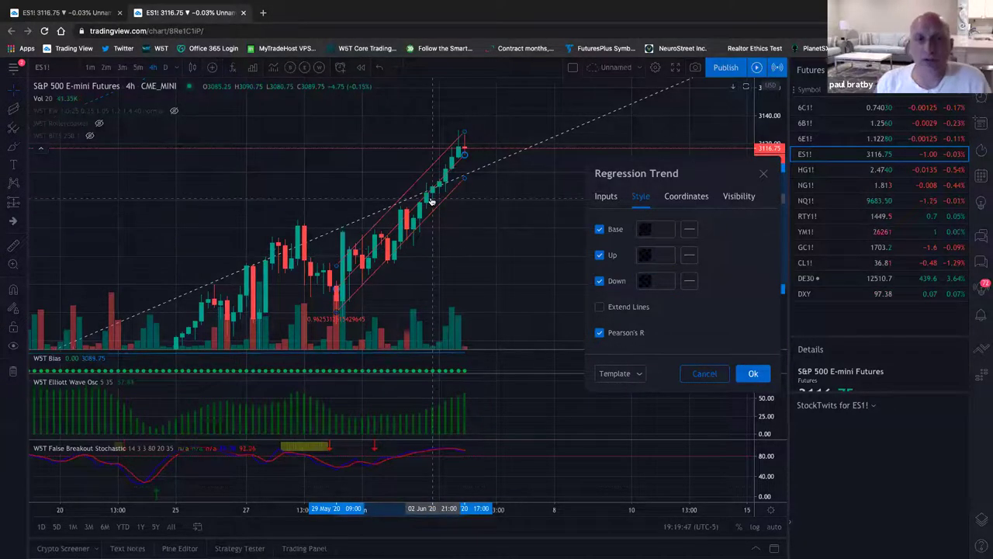
Step: Save the short channel's settings as a drawing template named 240 CHANNEL JW and apply them
click(639, 376)
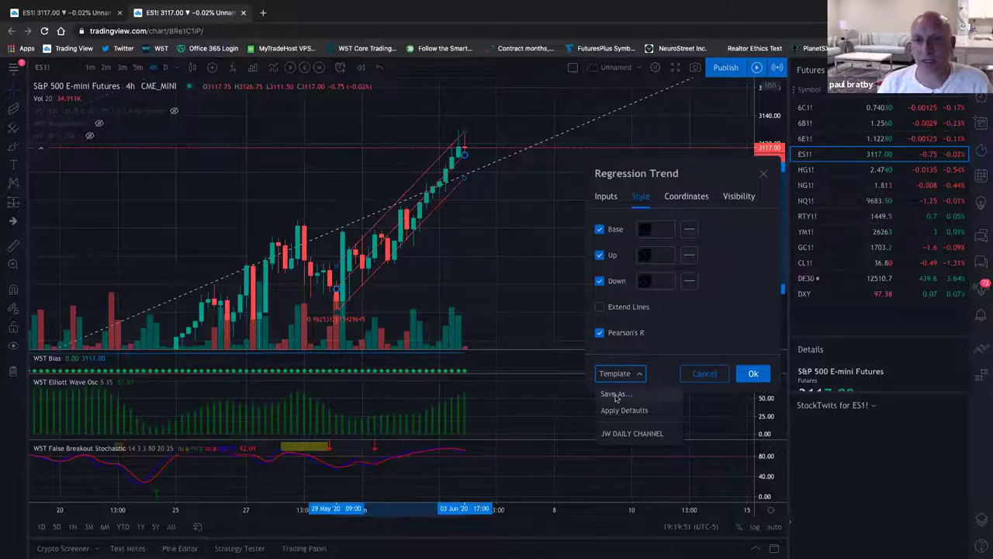
click(616, 394)
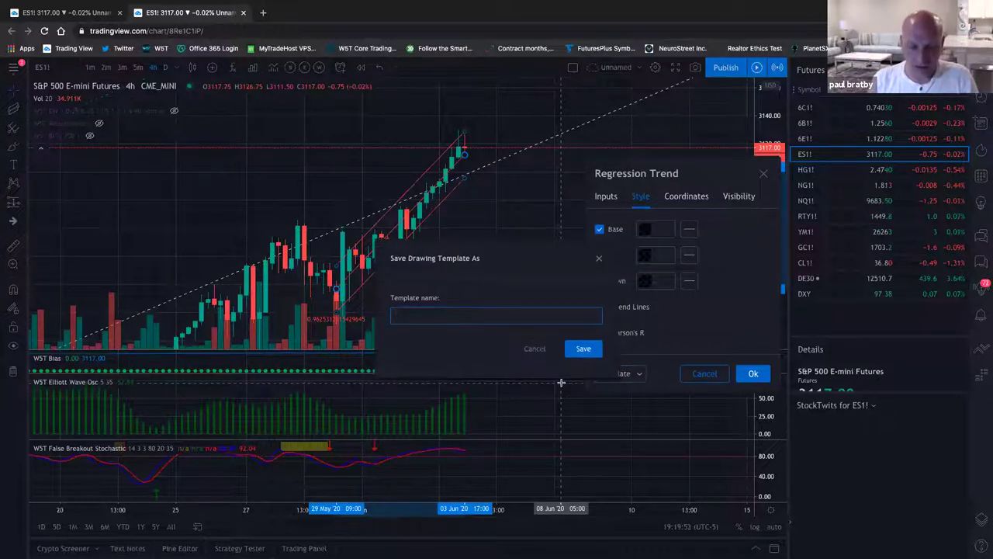
text(240 CHANNEL JW)
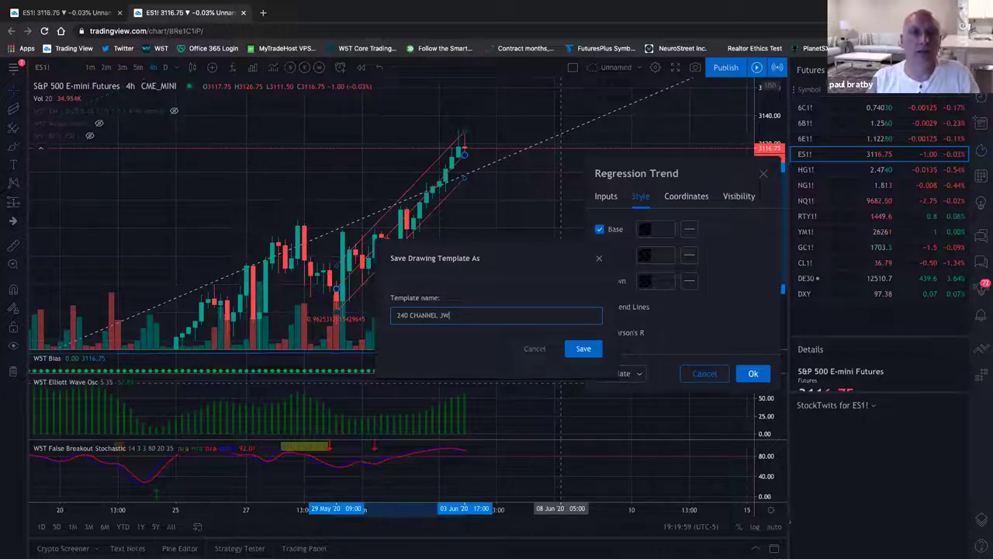
click(586, 349)
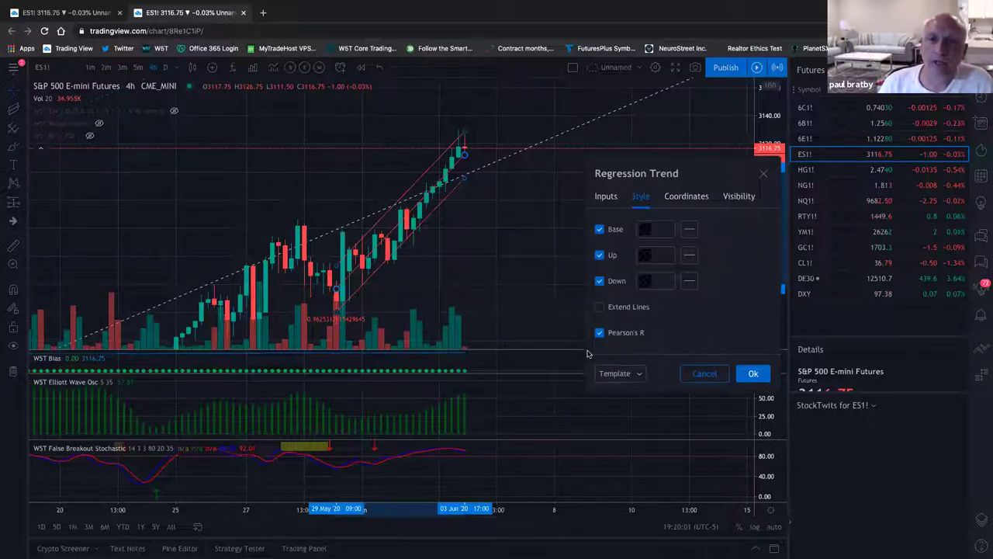
click(753, 374)
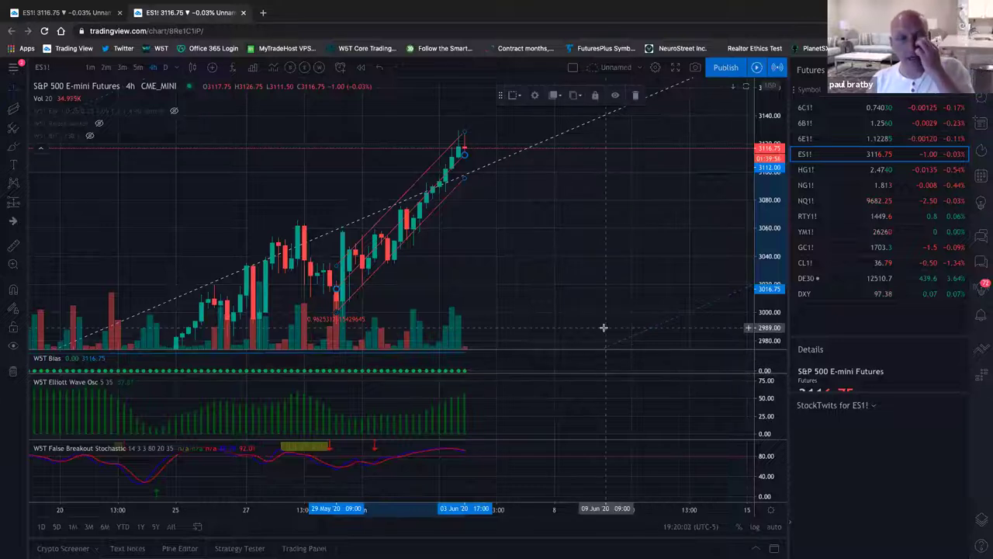
Step: Lock the short red regression channel and the long dashed daily channel
right_click(428, 170)
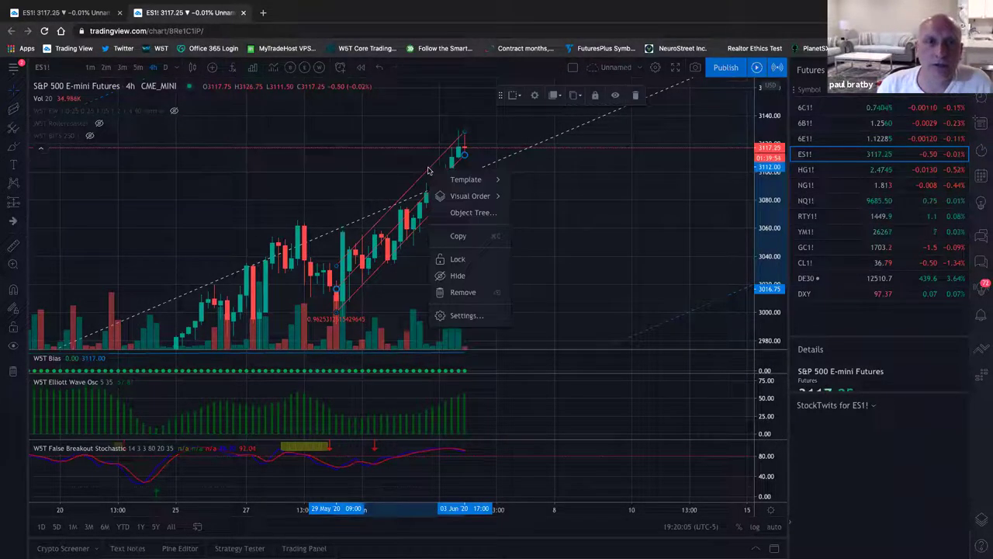
click(458, 259)
right_click(550, 142)
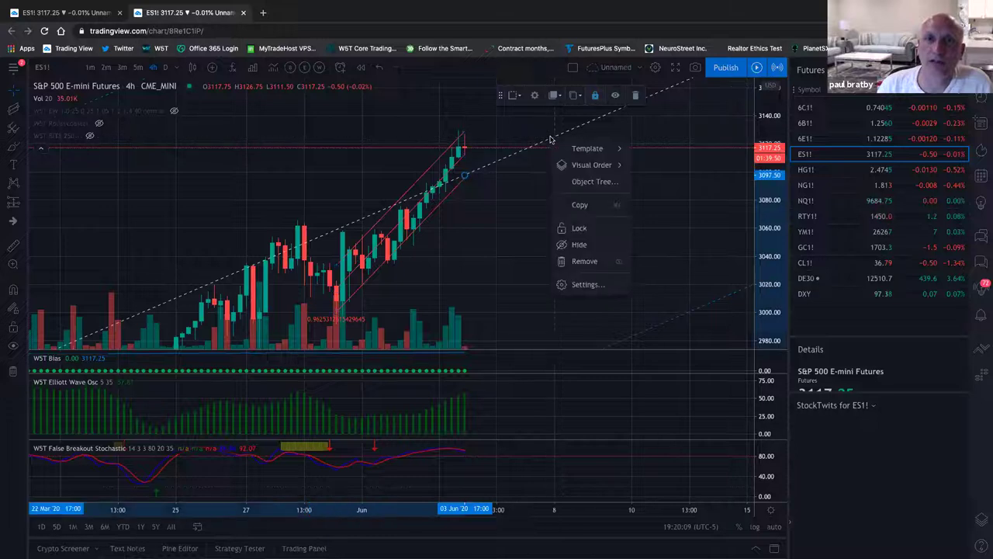
click(580, 227)
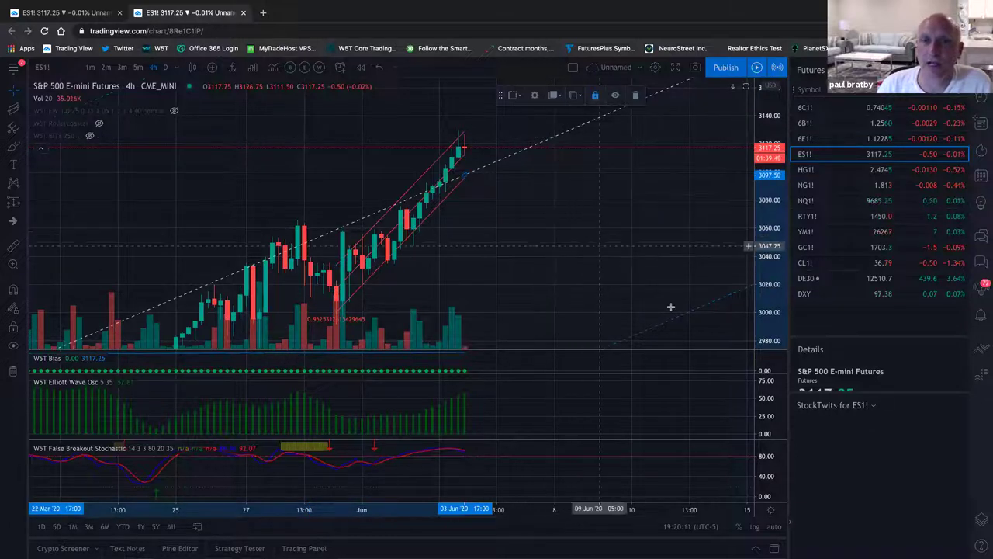
Step: Hide the watchlist sidebar and maximize the ES1! price pane
drag(505, 282, 738, 159)
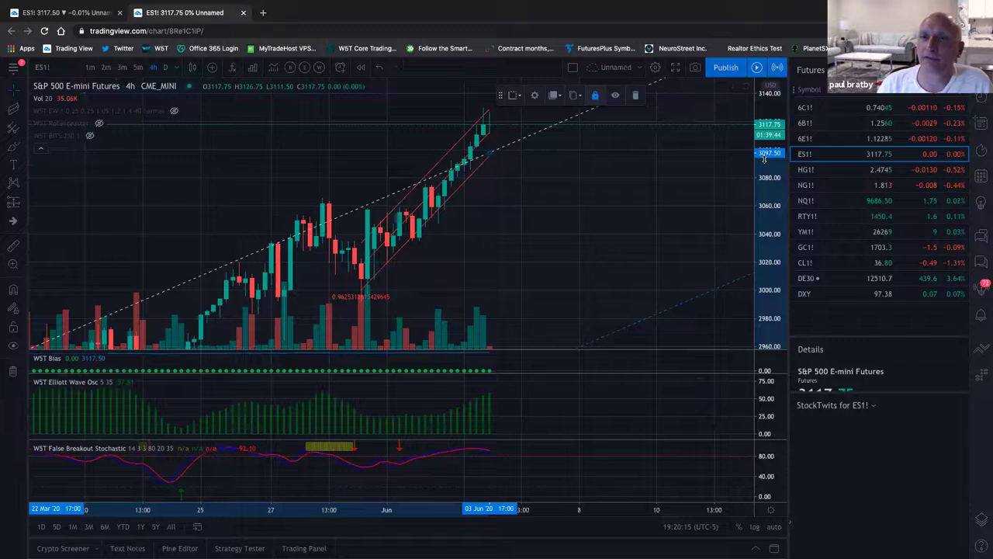
mouse_move(776, 315)
mouse_down()
mouse_move(776, 334)
mouse_move(776, 320)
mouse_up()
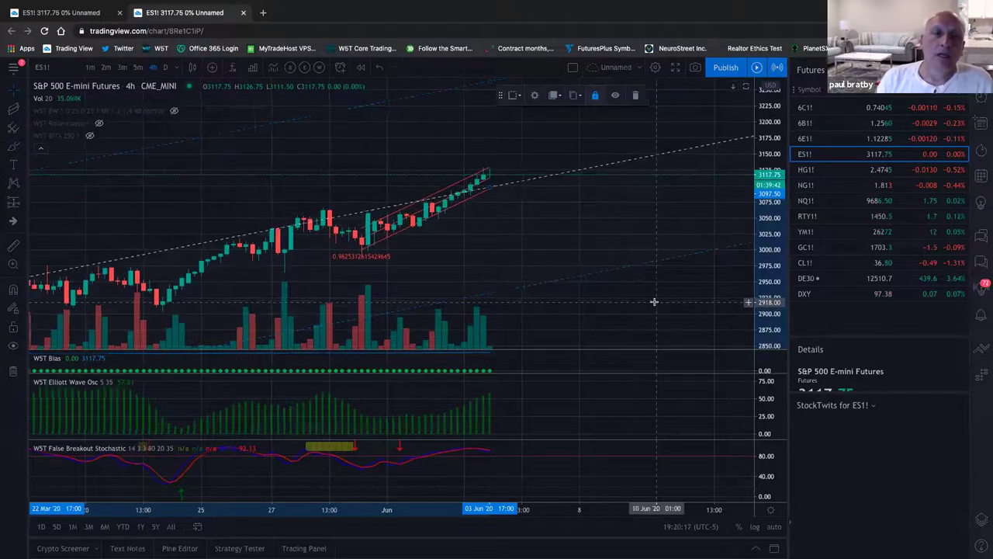
scroll(654, 302, down, 3)
scroll(654, 301, up, 5)
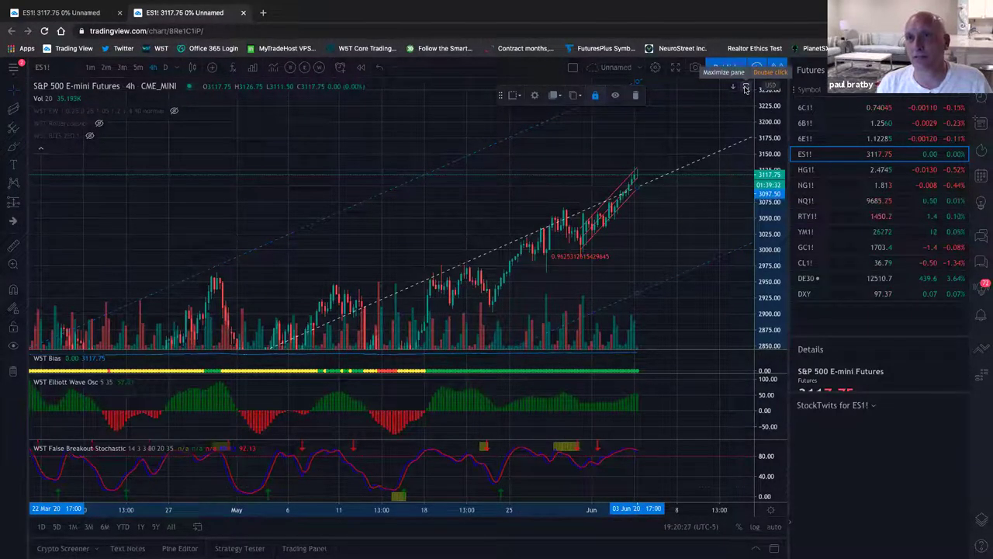
click(745, 89)
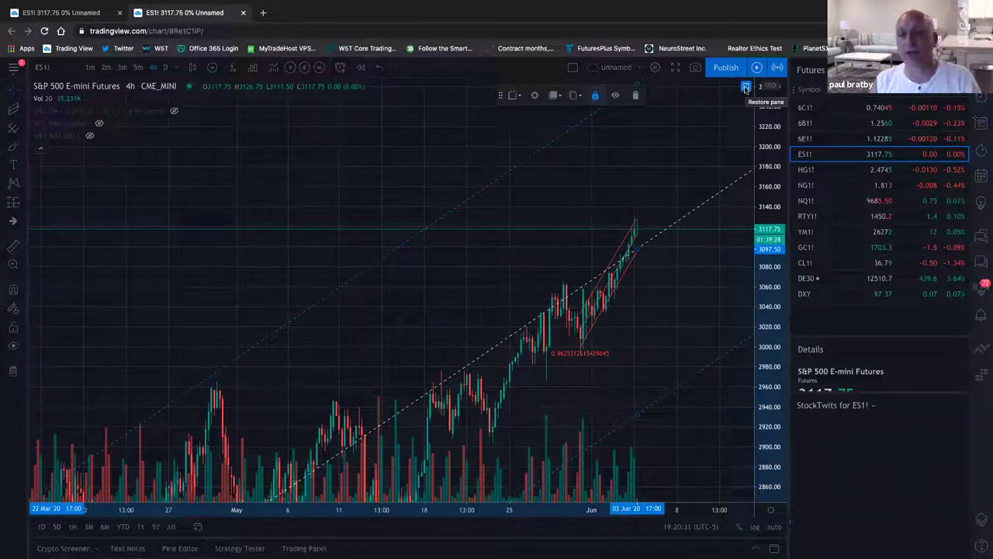
click(746, 89)
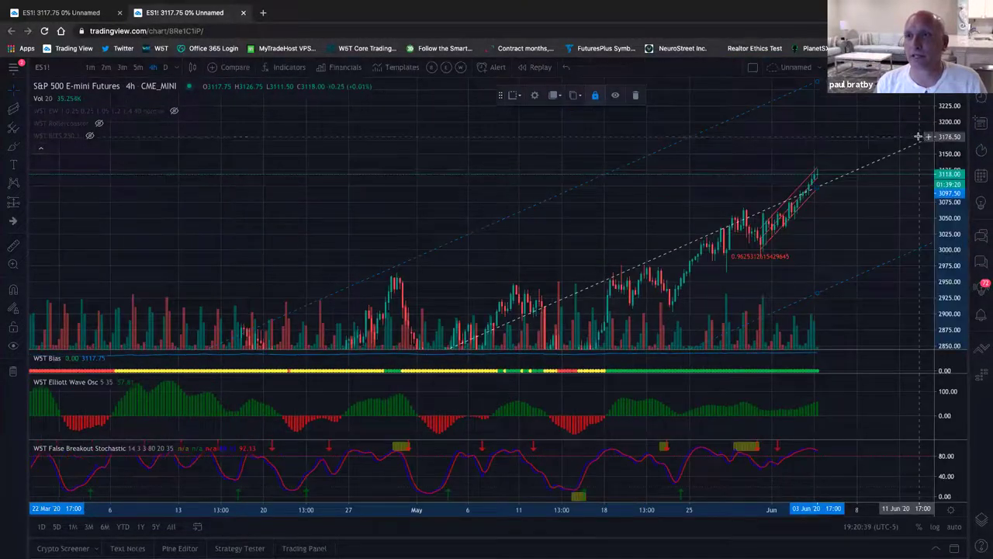
click(929, 91)
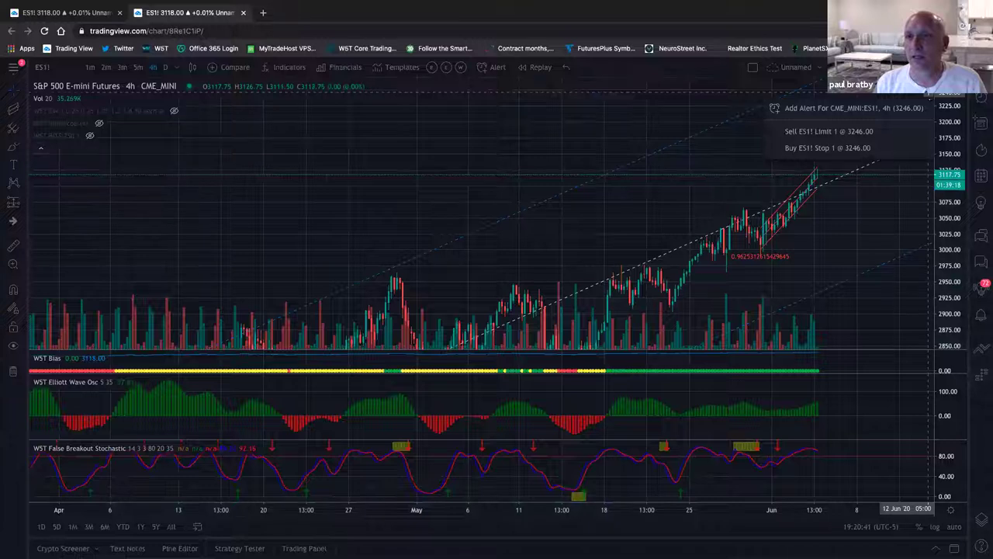
double_click(853, 159)
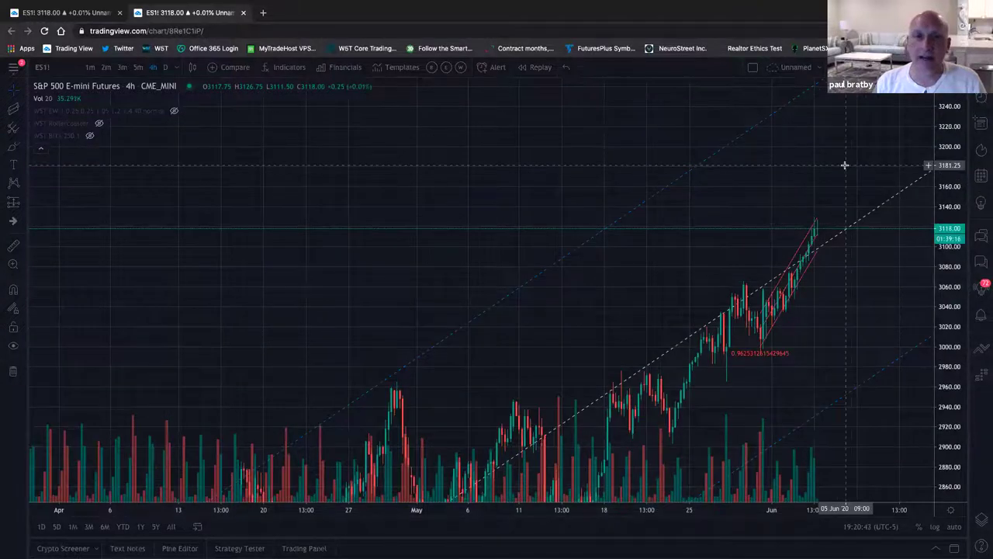
Step: Turn on Extend Lines for the short red regression channel
scroll(845, 165, down, 5)
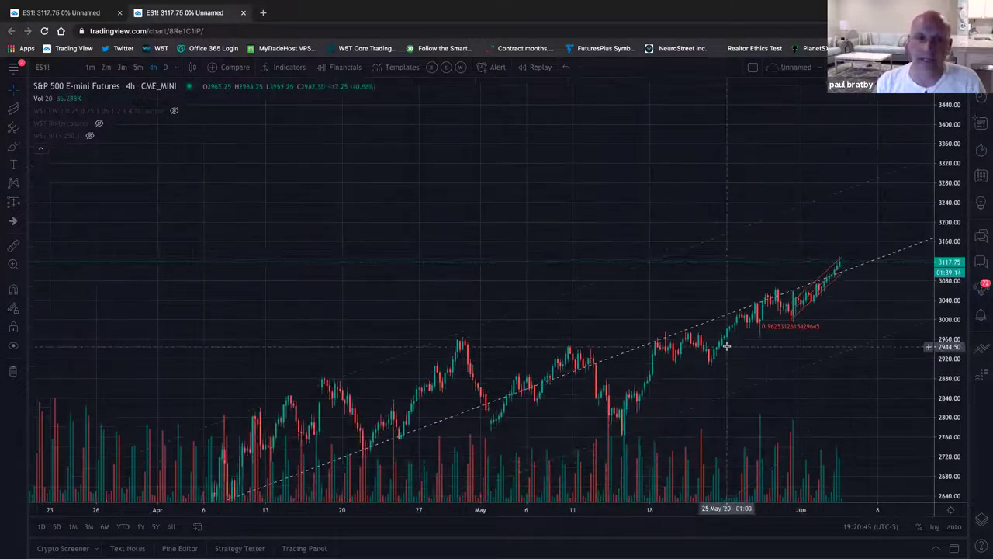
mouse_move(439, 145)
mouse_down()
mouse_move(446, 111)
mouse_move(426, 153)
mouse_move(444, 162)
mouse_up()
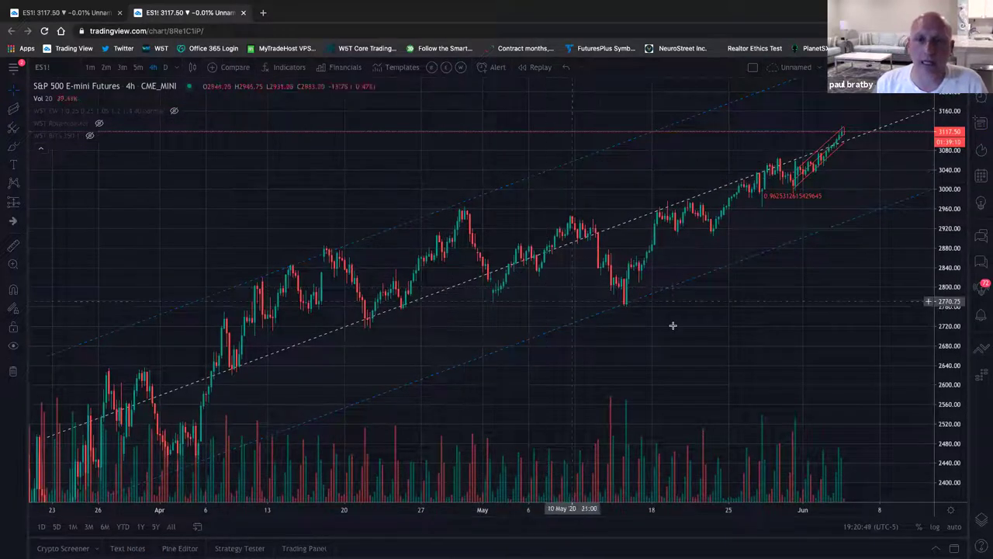
scroll(670, 333, up, 3)
scroll(670, 333, up, 5)
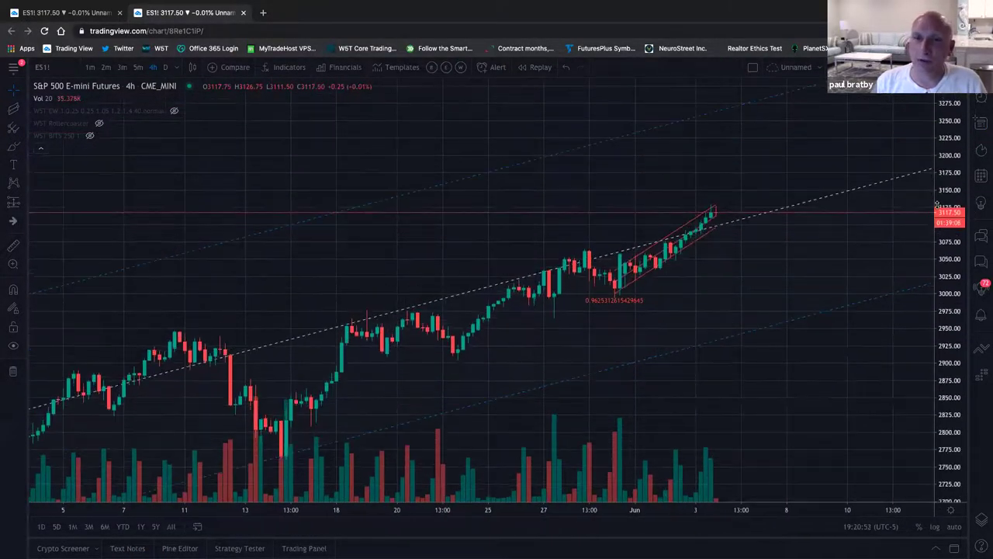
scroll(807, 215, up, 2)
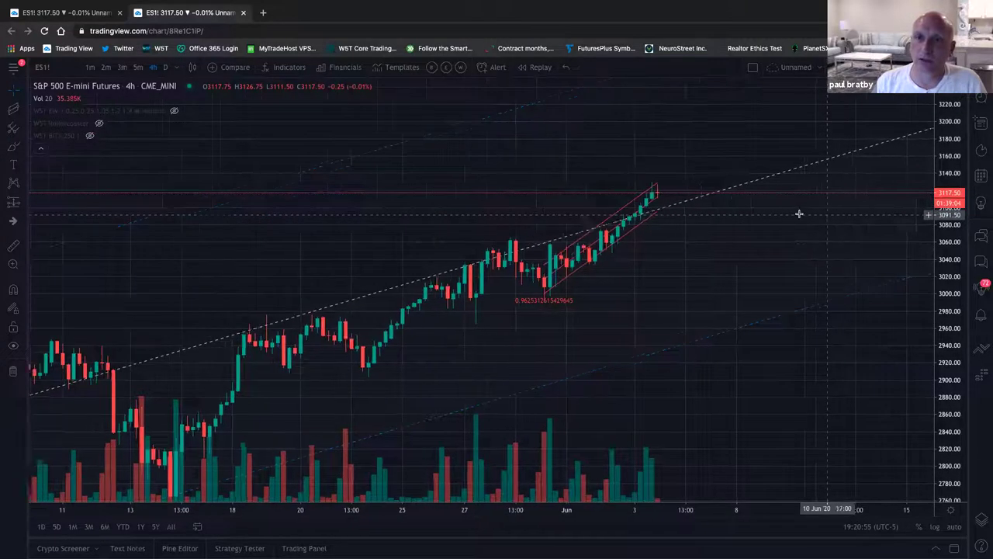
right_click(642, 221)
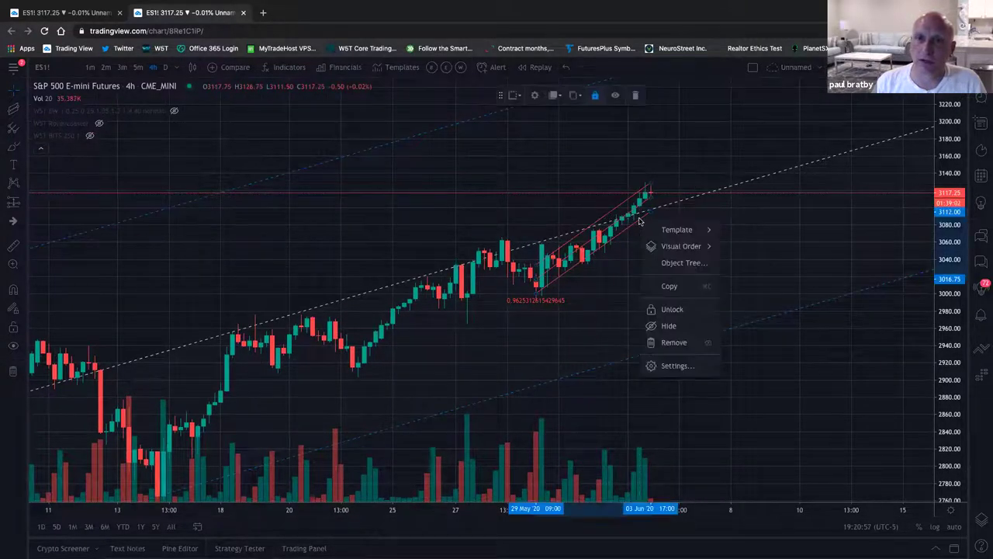
click(690, 364)
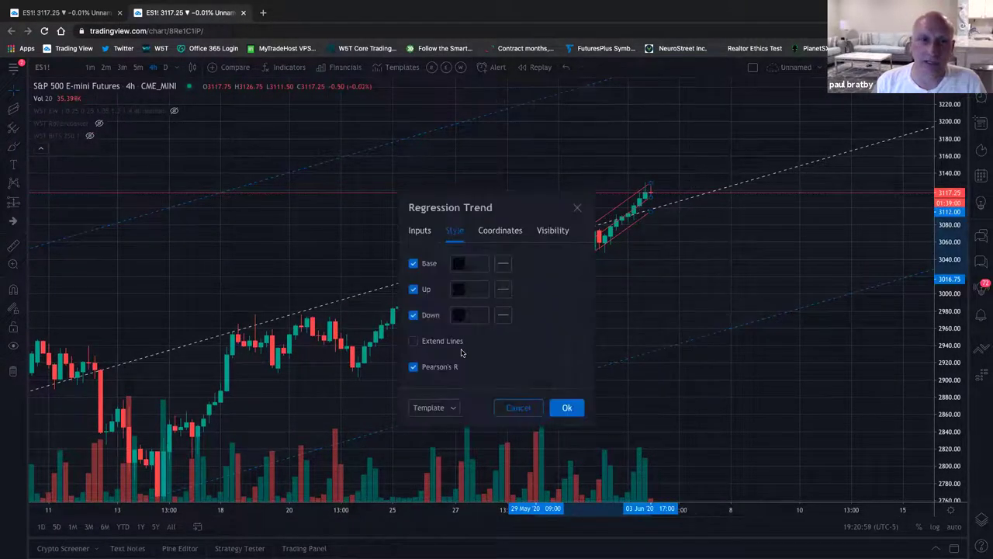
click(414, 341)
click(415, 341)
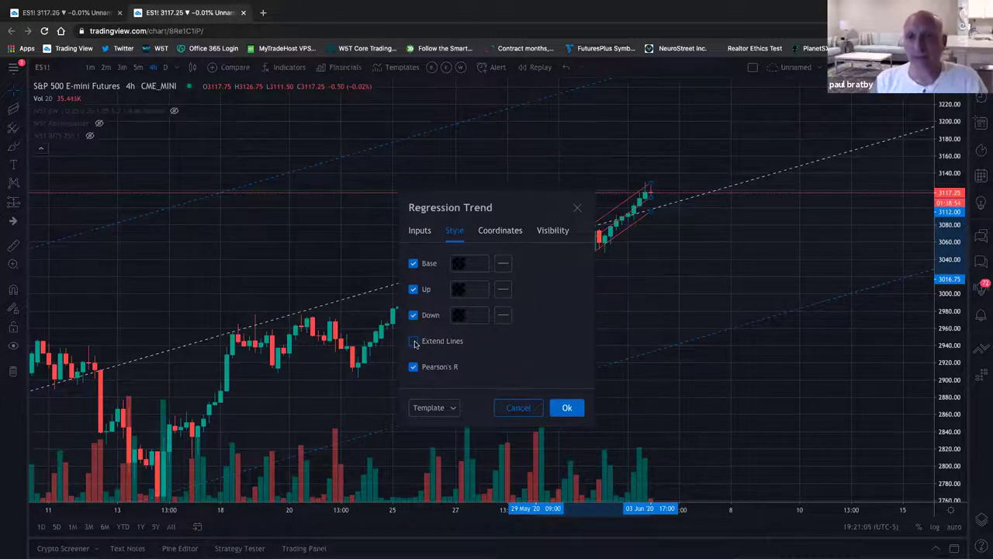
click(414, 341)
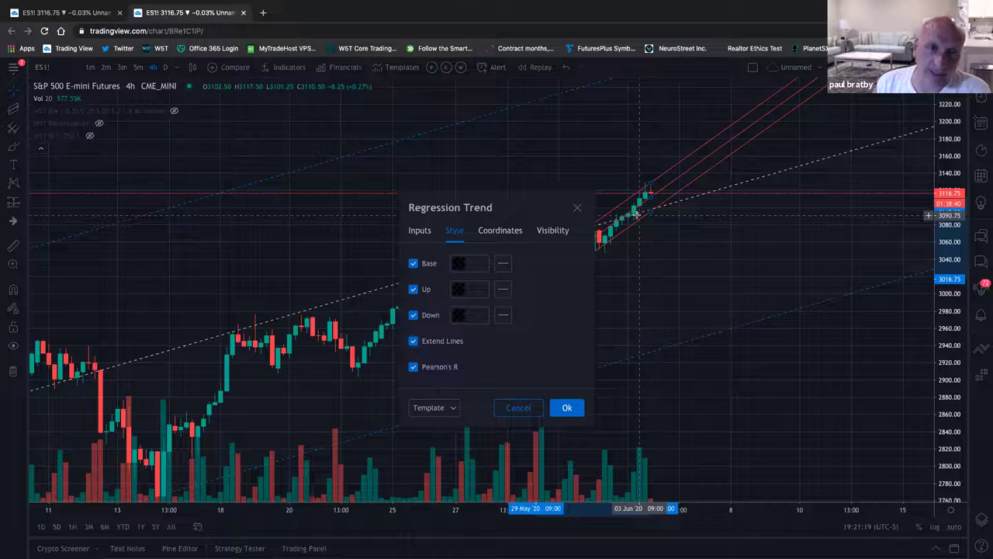
Step: Overwrite the 240 CHANNEL JW drawing template with the channel's current settings and accept them
click(453, 409)
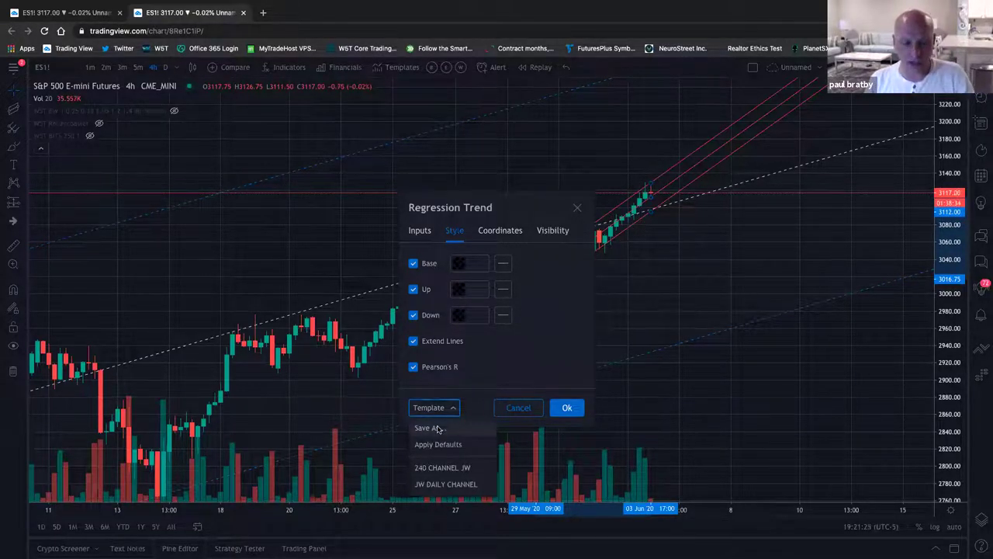
click(437, 428)
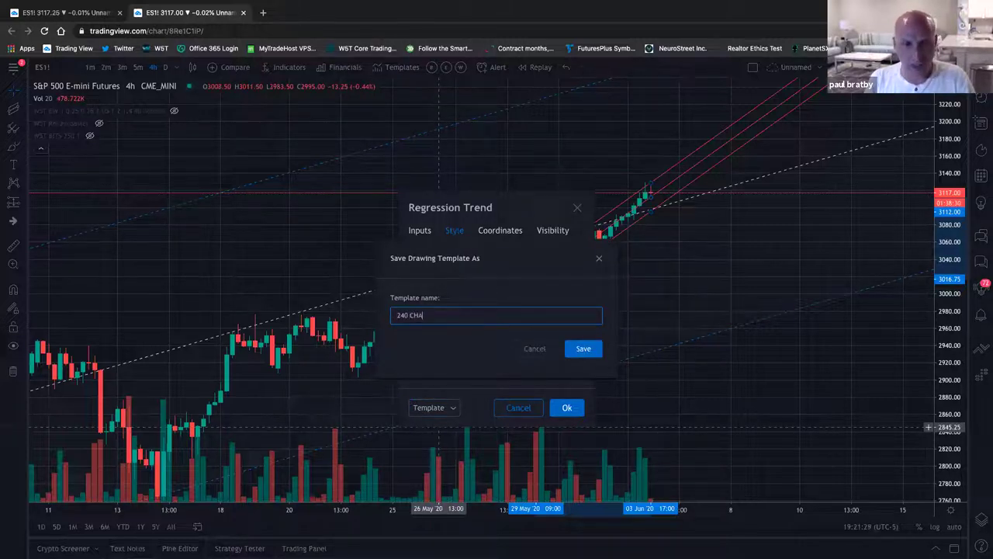
text(240 CHANNEL JW)
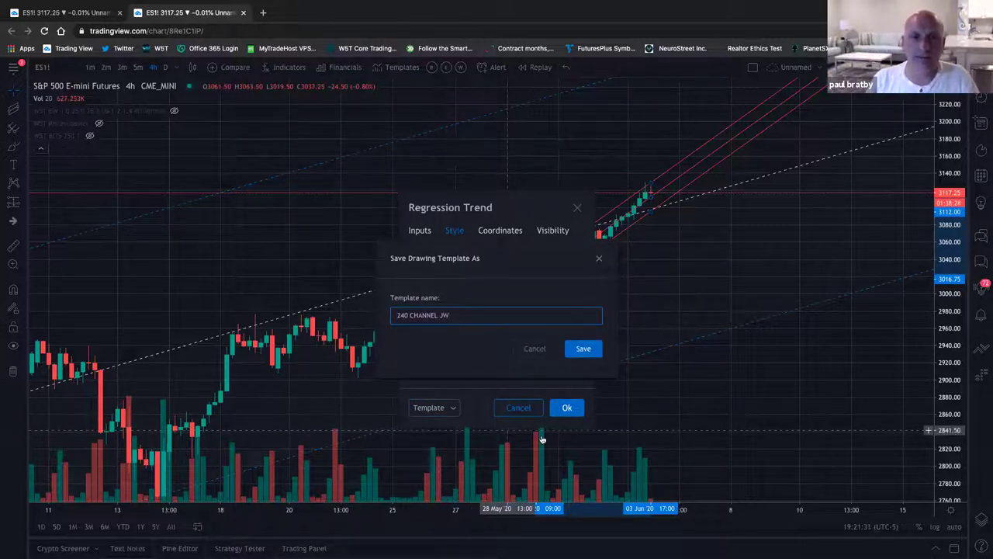
click(583, 348)
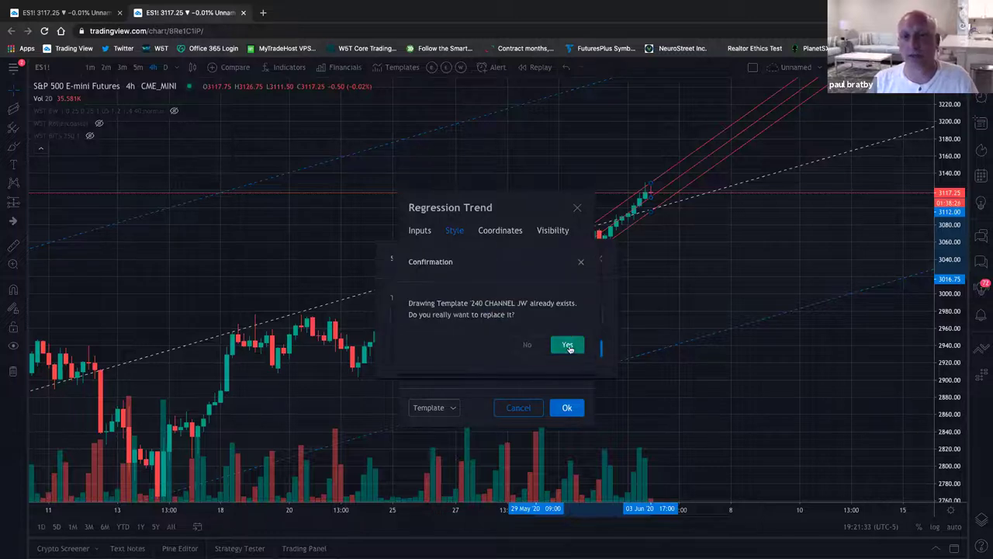
click(569, 347)
click(568, 409)
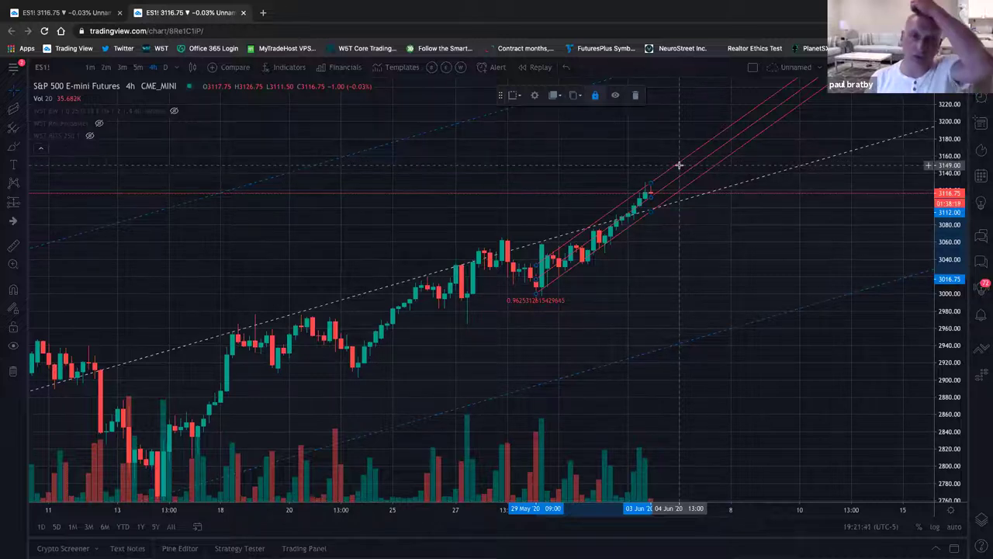
Step: Compare the extended red channel with the daily channel, and switch the chart to the 1-hour interval
scroll(628, 257, down, 2)
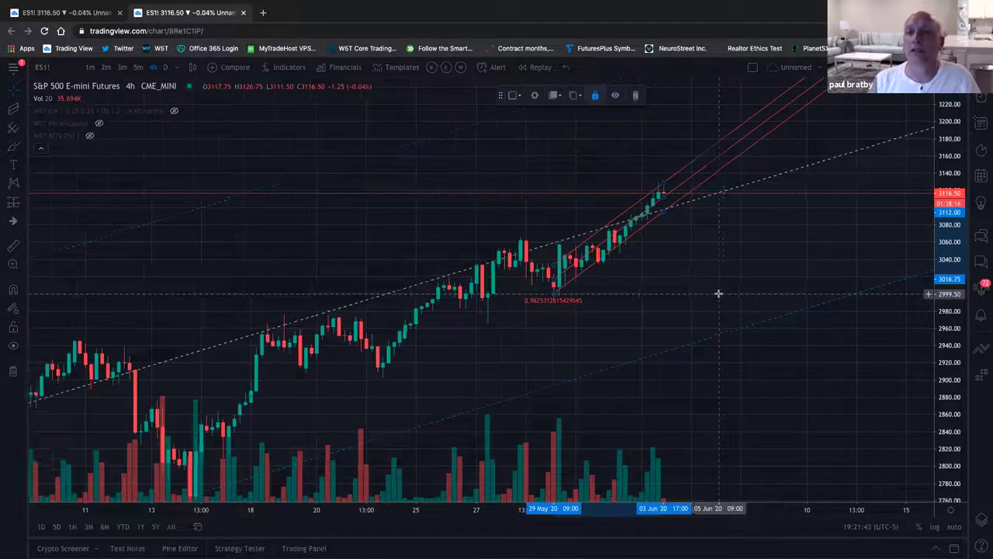
scroll(719, 294, down, 5)
scroll(894, 337, down, 3)
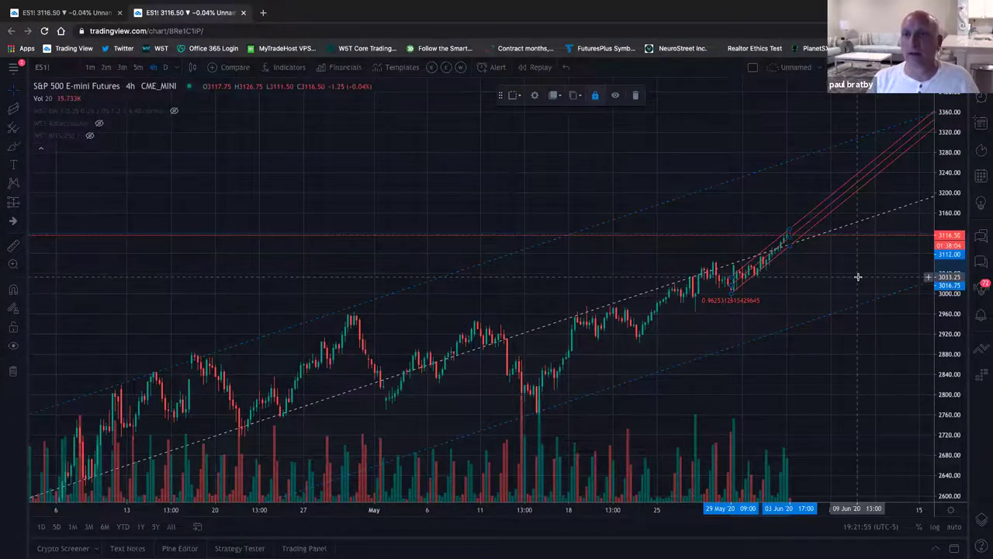
scroll(858, 277, right, 3)
scroll(738, 295, up, 5)
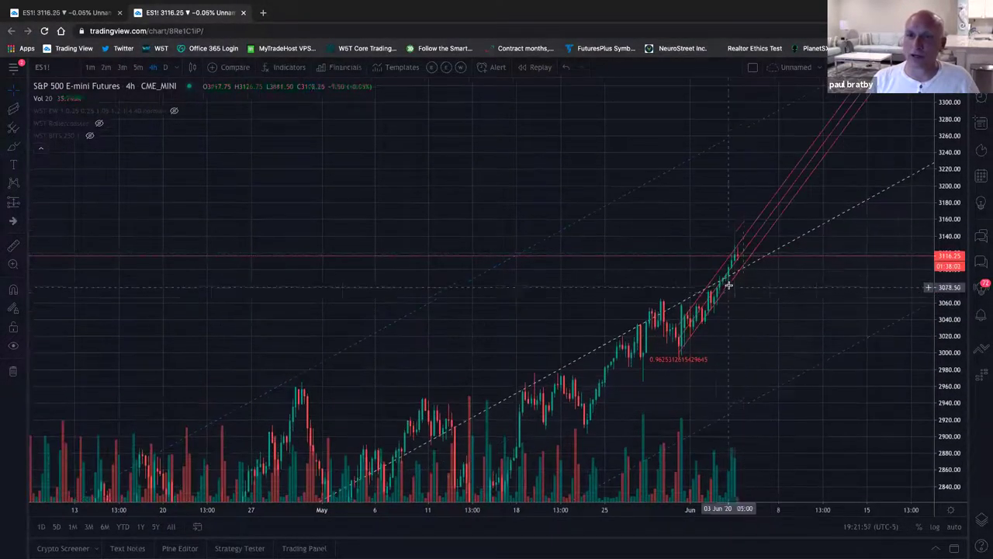
scroll(645, 294, up, 2)
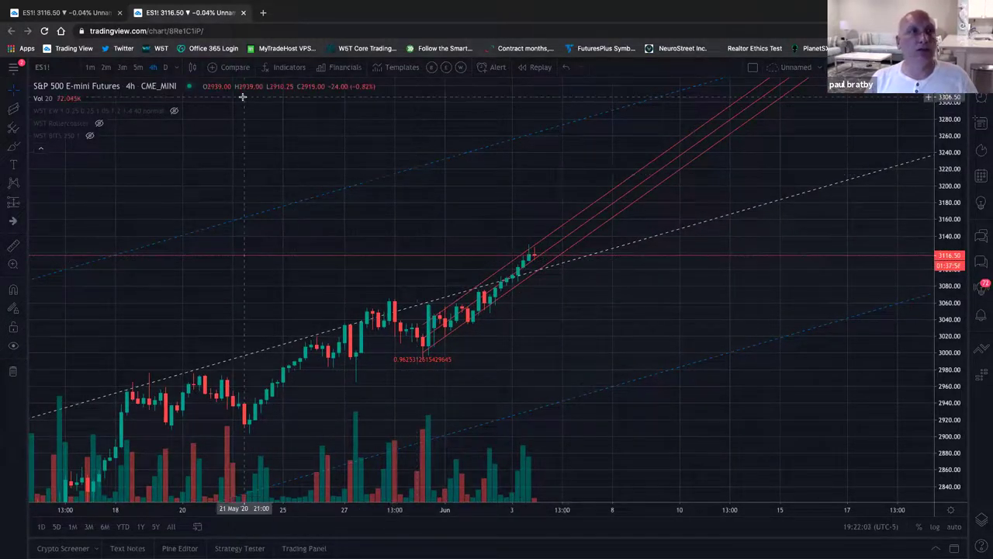
click(175, 69)
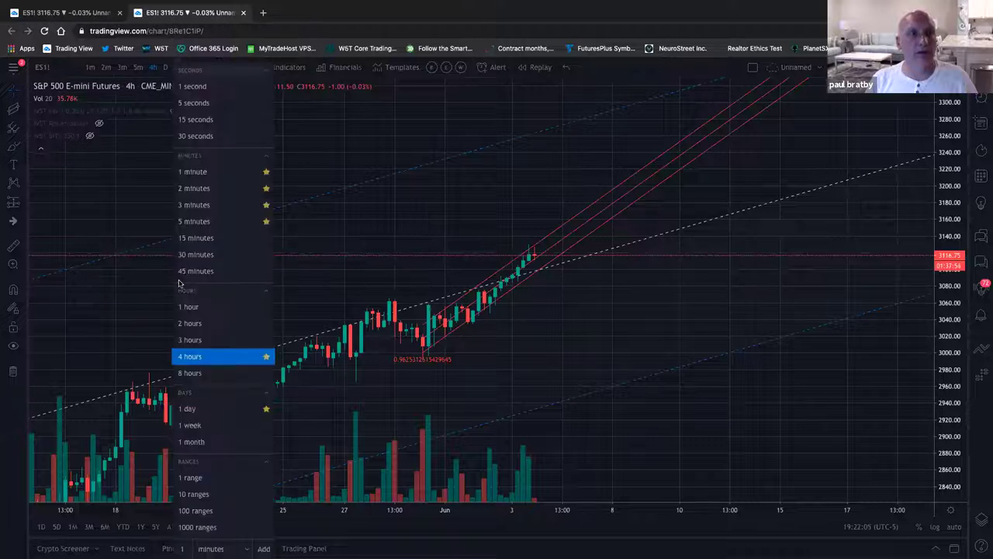
click(193, 307)
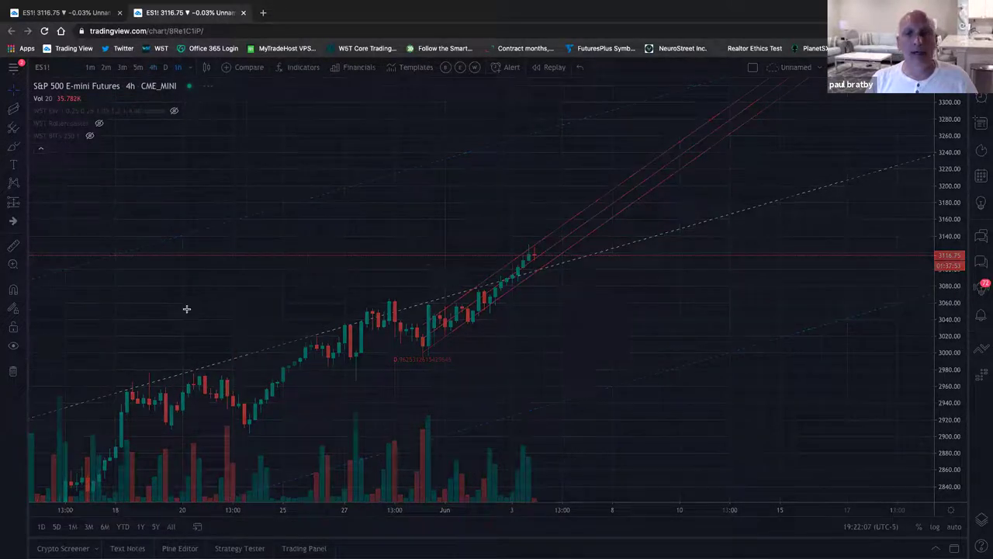
scroll(532, 325, down, 6)
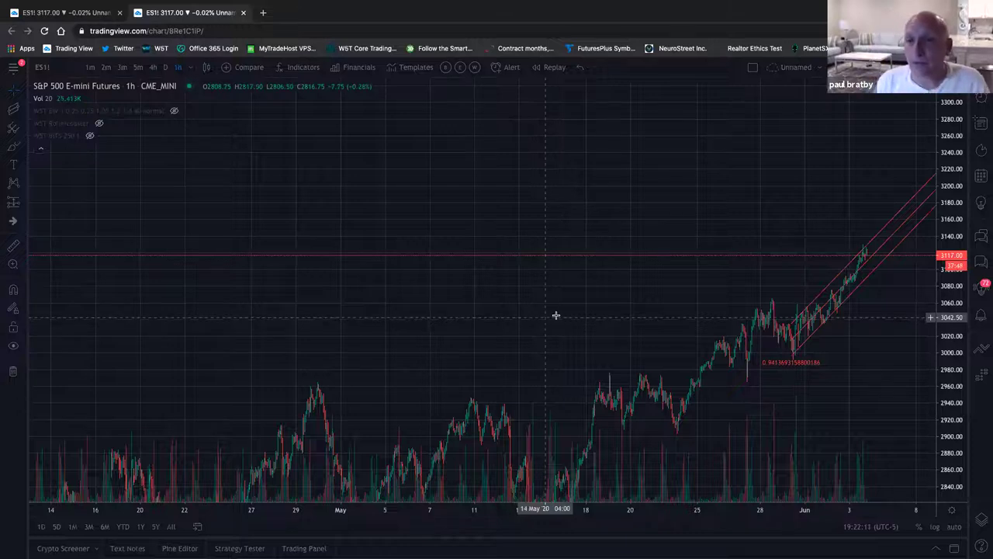
Step: Examine on the 1-hour chart how the extended red channel projects through the daily channel from the March low into July
scroll(597, 322, down, 5)
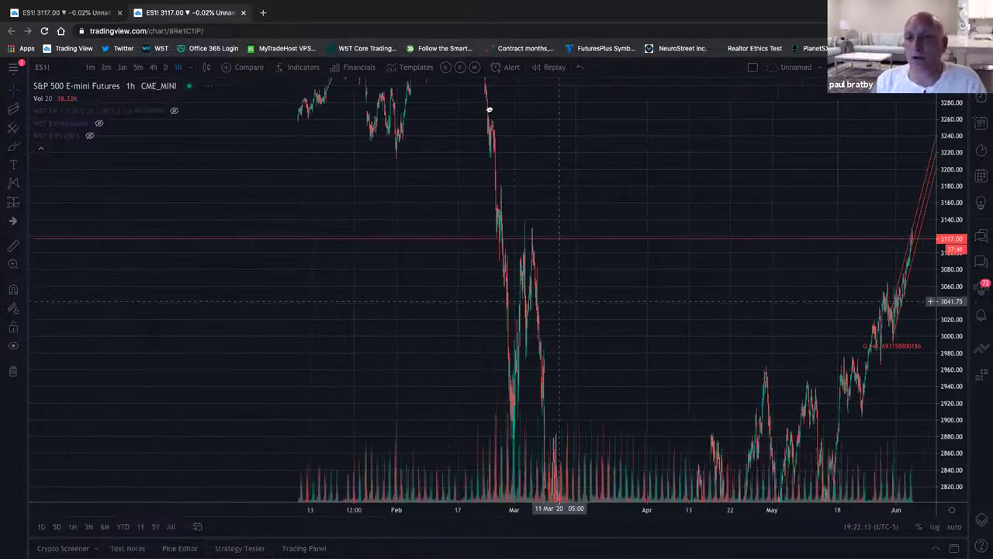
scroll(489, 109, down, 5)
scroll(694, 372, down, 4)
scroll(694, 377, left, 8)
scroll(610, 334, right, 10)
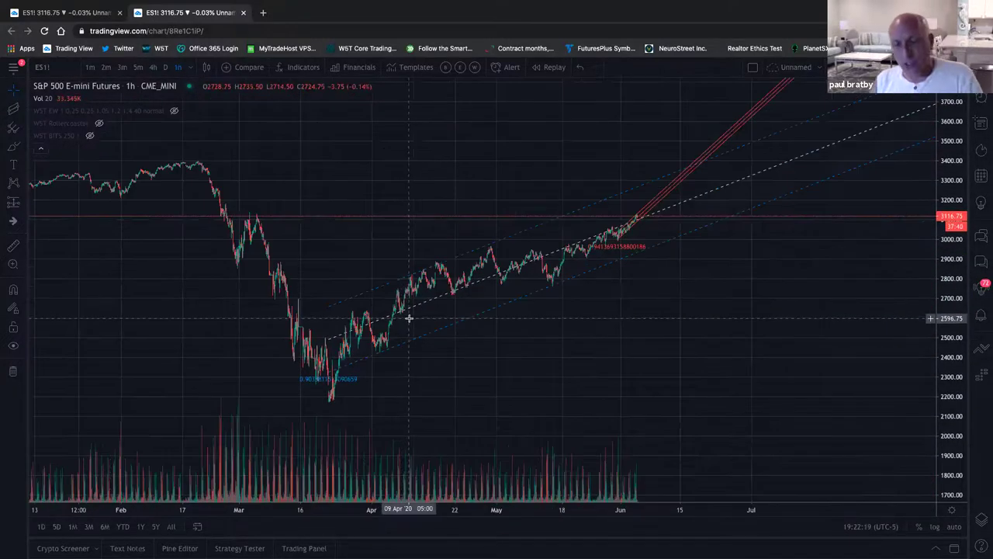
scroll(409, 318, right, 10)
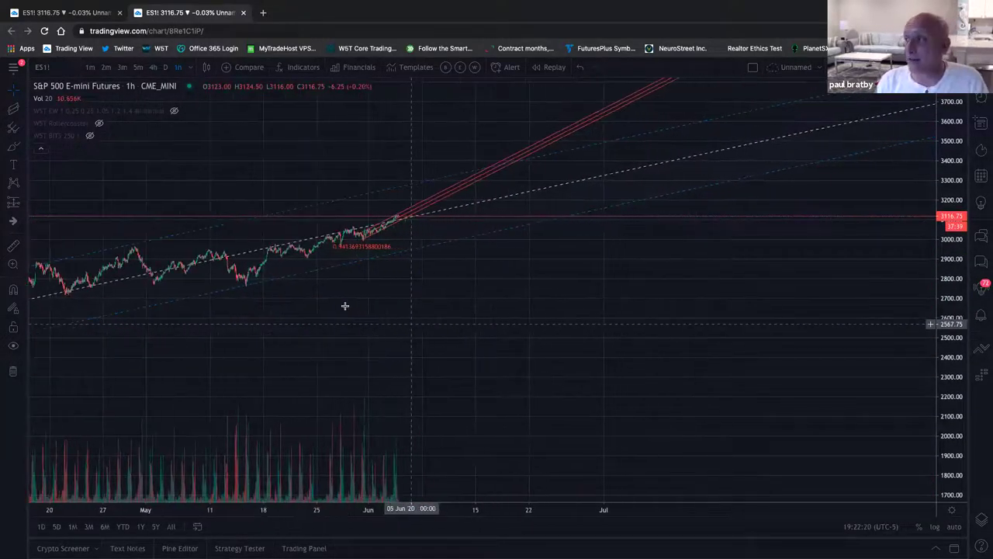
scroll(345, 306, right, 2)
drag(350, 304, 548, 403)
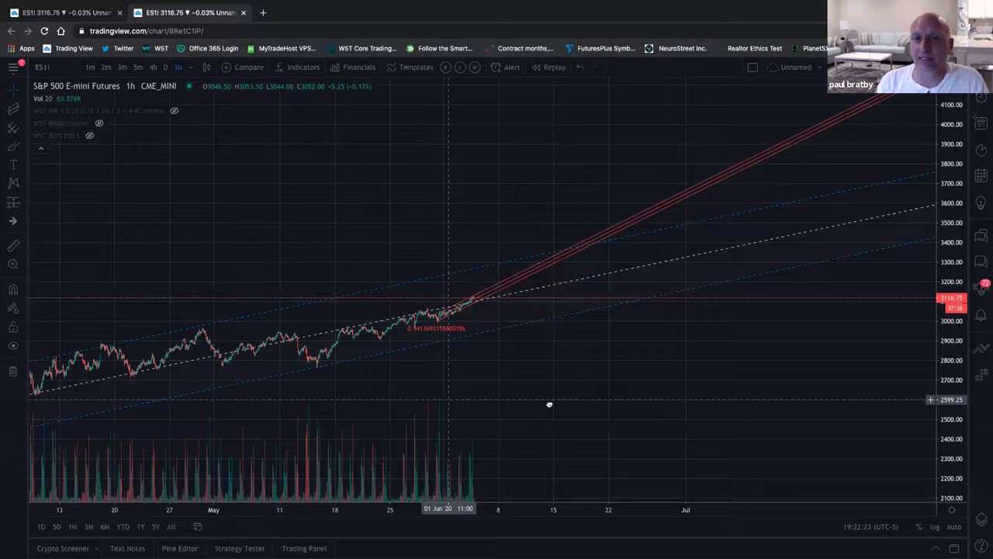
drag(956, 388, 968, 291)
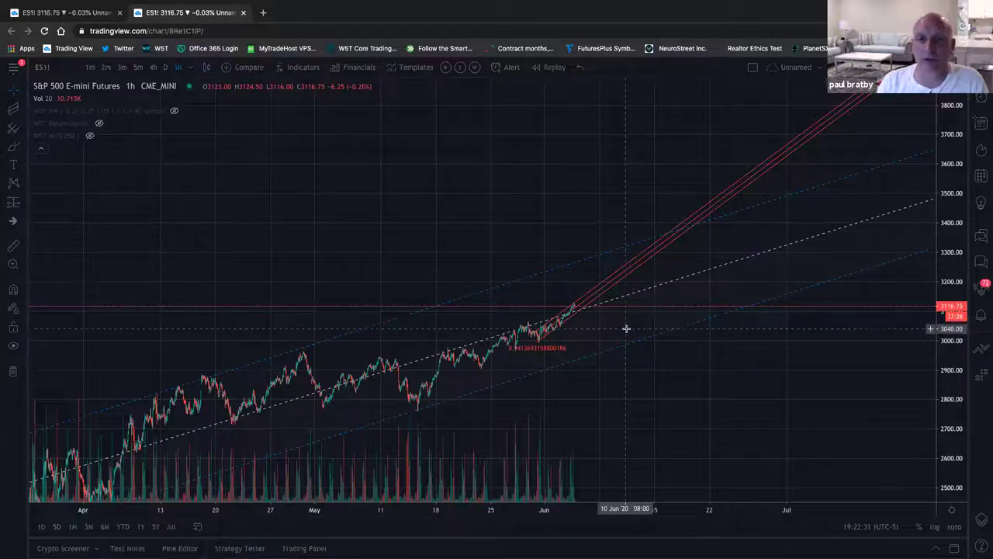
drag(942, 375, 947, 283)
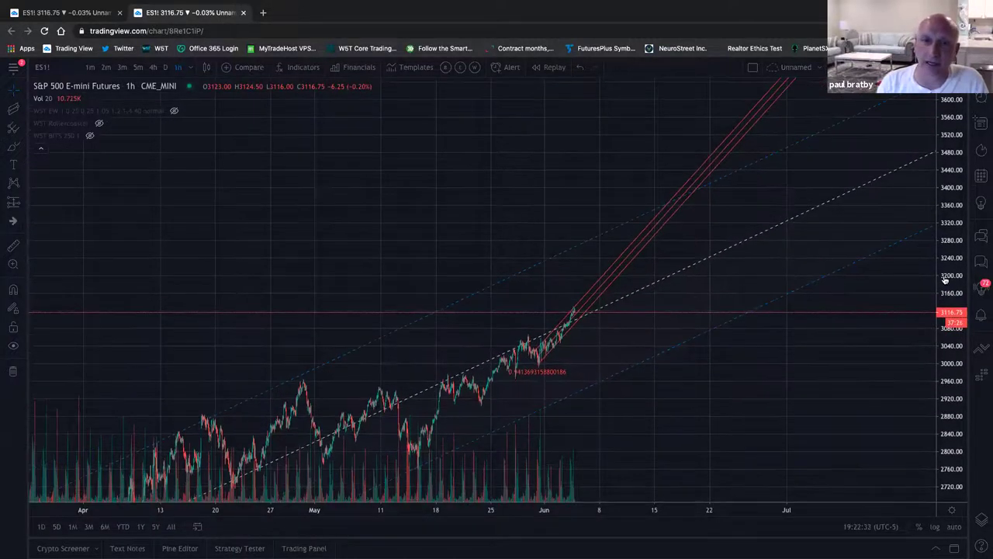
Step: Examine where the red channel crosses the daily channel's dashed midline, and trace price within the daily channel back to late March
scroll(803, 264, up, 2)
scroll(802, 265, up, 2)
drag(803, 264, 616, 321)
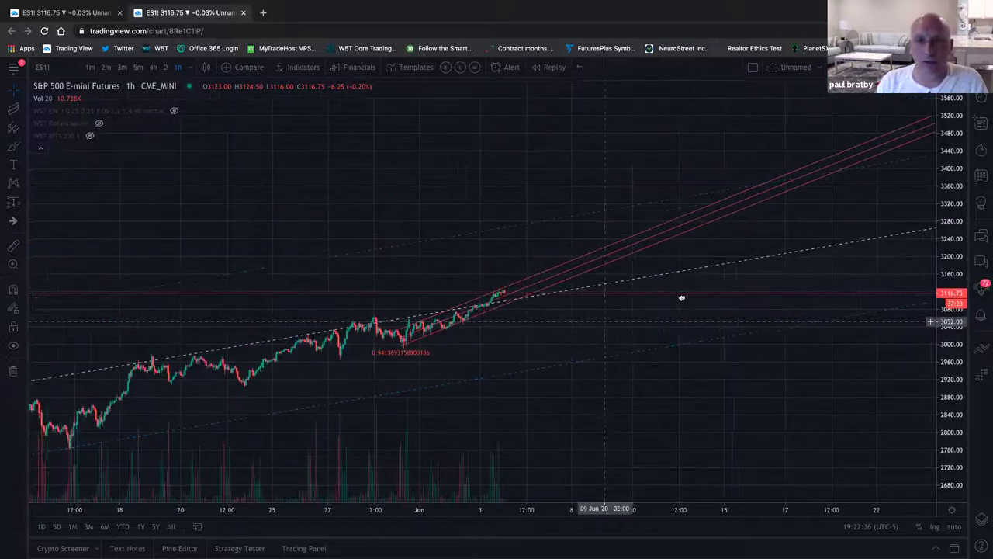
scroll(633, 370, up, 1)
scroll(634, 370, down, 1)
drag(633, 369, 482, 430)
scroll(470, 238, down, 2)
drag(470, 238, 556, 99)
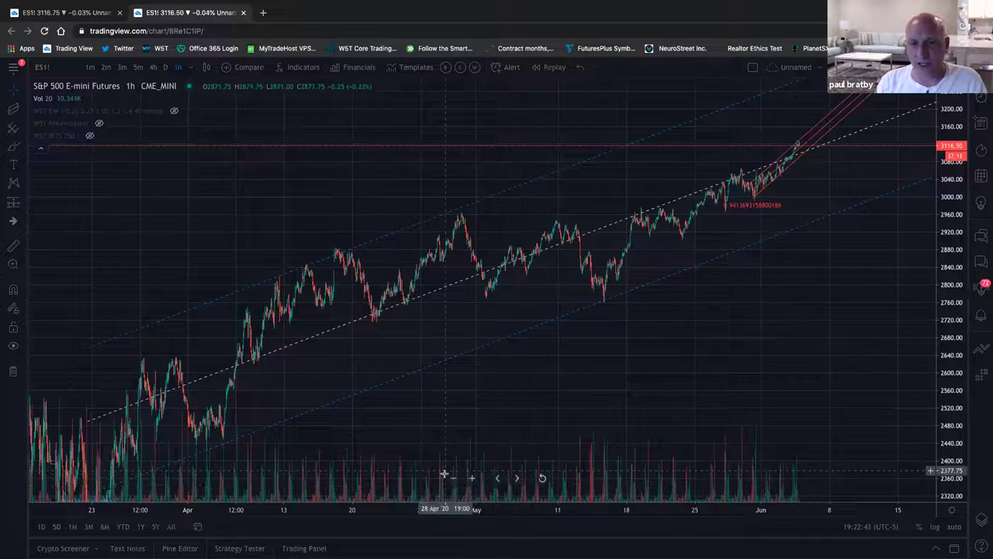
Step: Reset the chart view and inspect the recent 1-hour candles inside the red channel beside the daily channel's midline
click(542, 479)
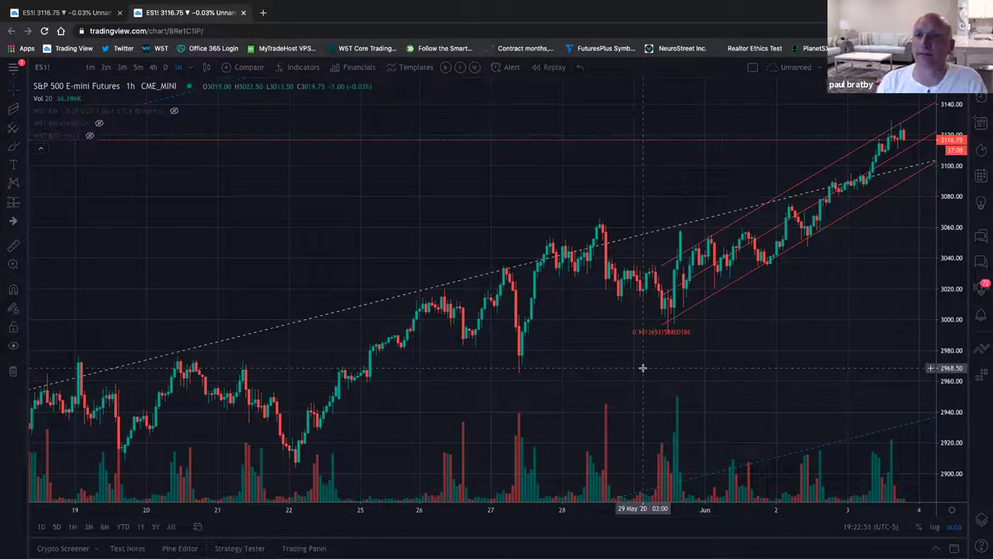
drag(827, 326, 626, 360)
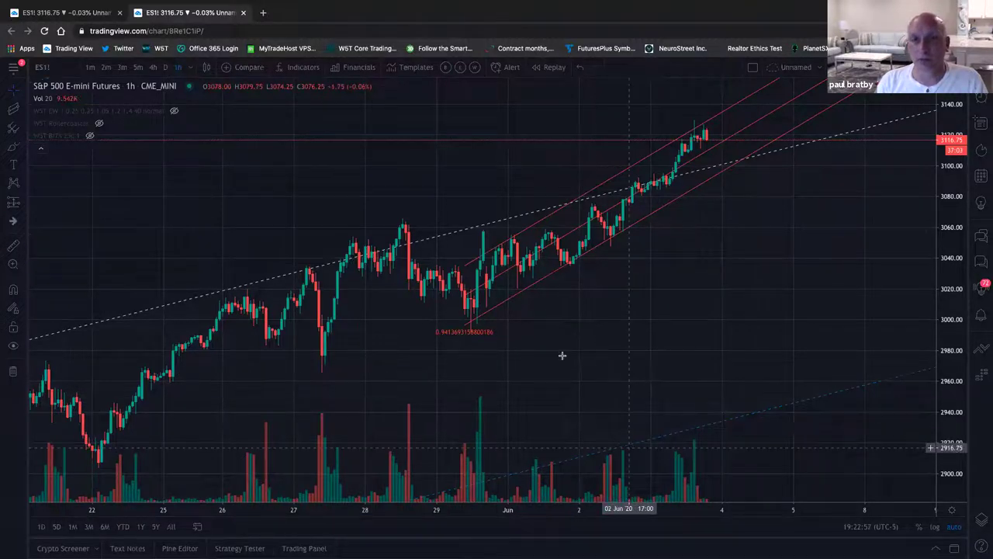
scroll(418, 125, left, 2)
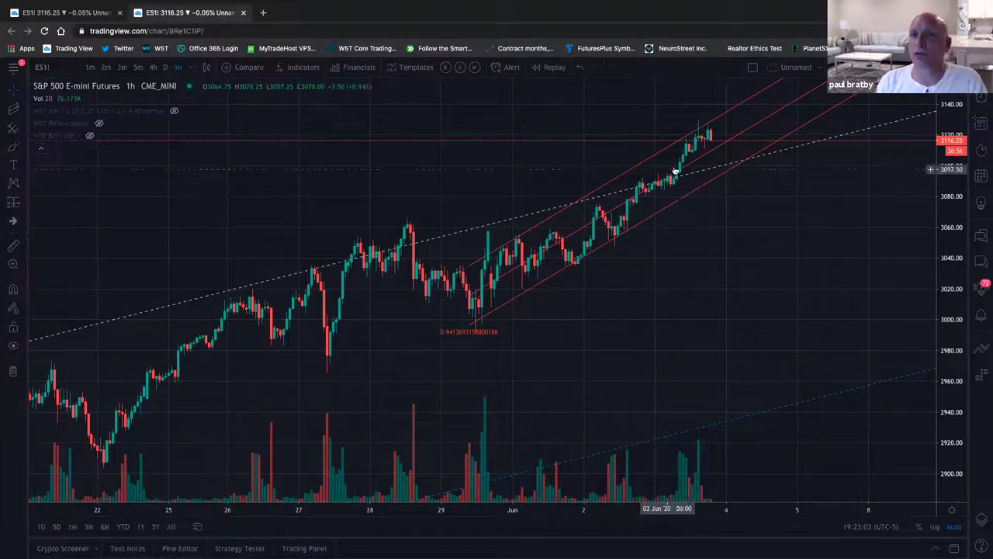
scroll(737, 138, right, 1)
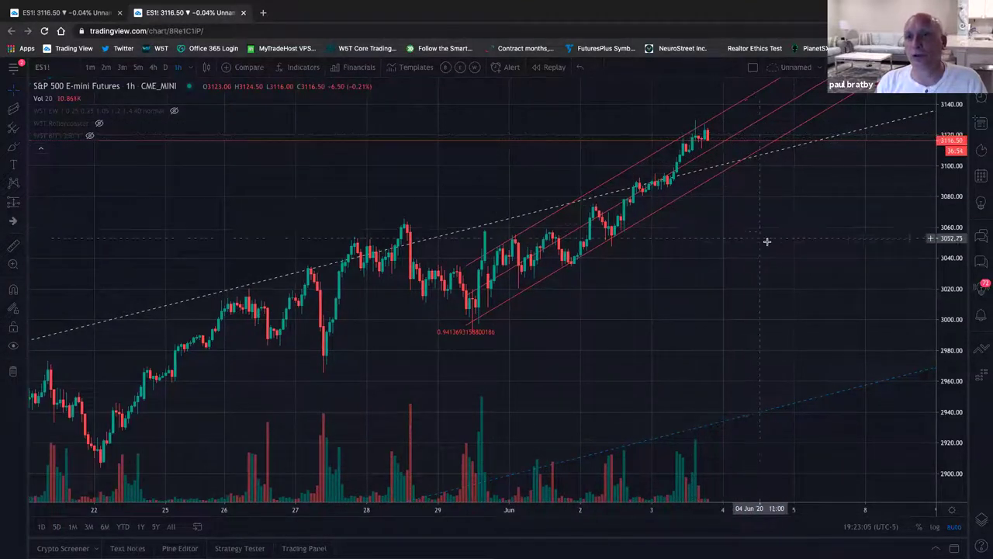
scroll(698, 282, right, 5)
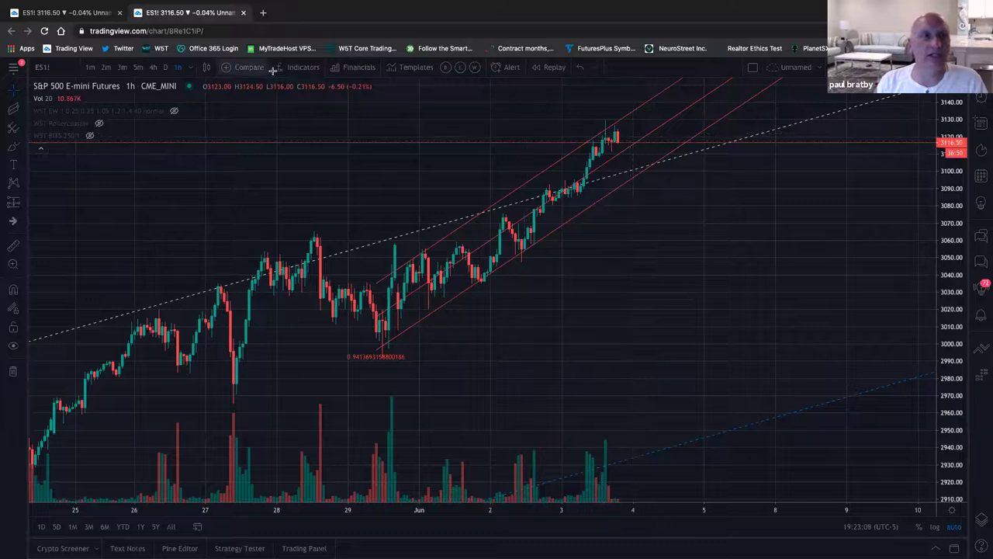
Step: Switch the chart to the 4-hour interval and inspect the latest candles within the extended red channel
click(155, 69)
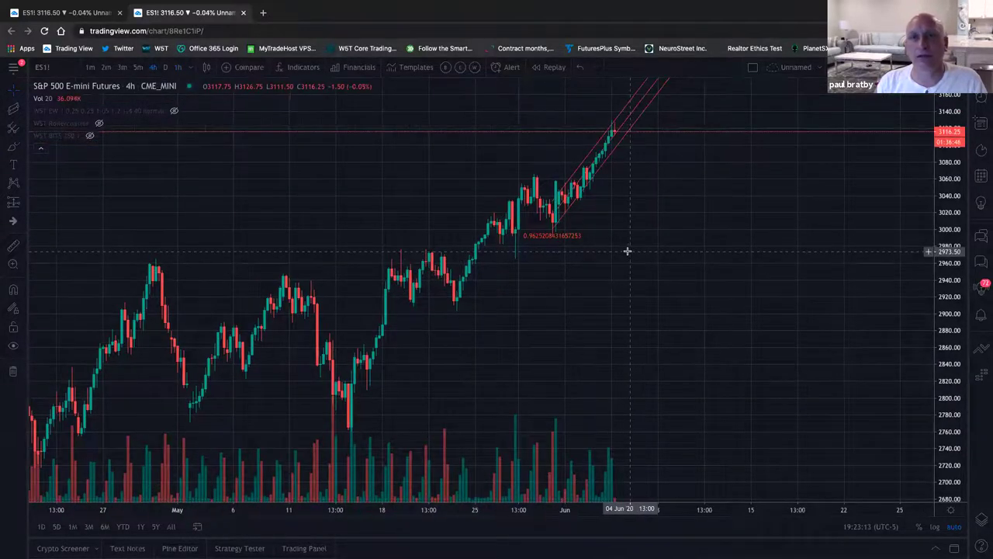
scroll(222, 259, up, 5)
scroll(683, 295, down, 4)
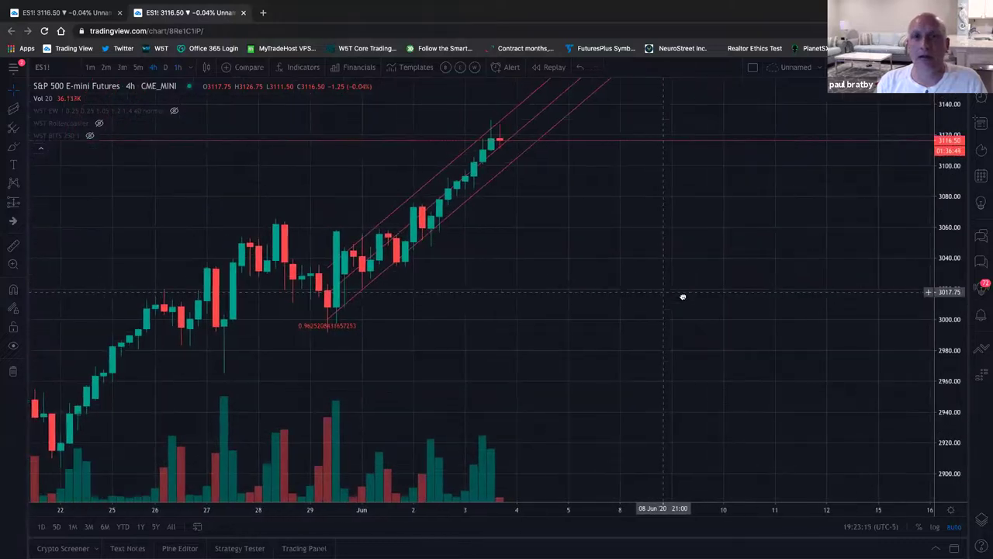
drag(683, 295, 644, 301)
drag(517, 181, 644, 284)
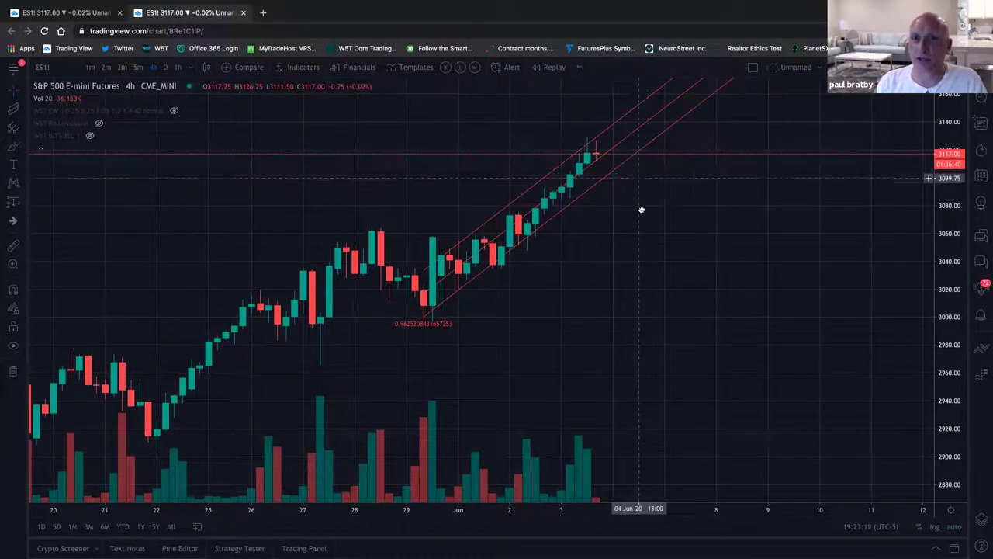
drag(641, 209, 683, 255)
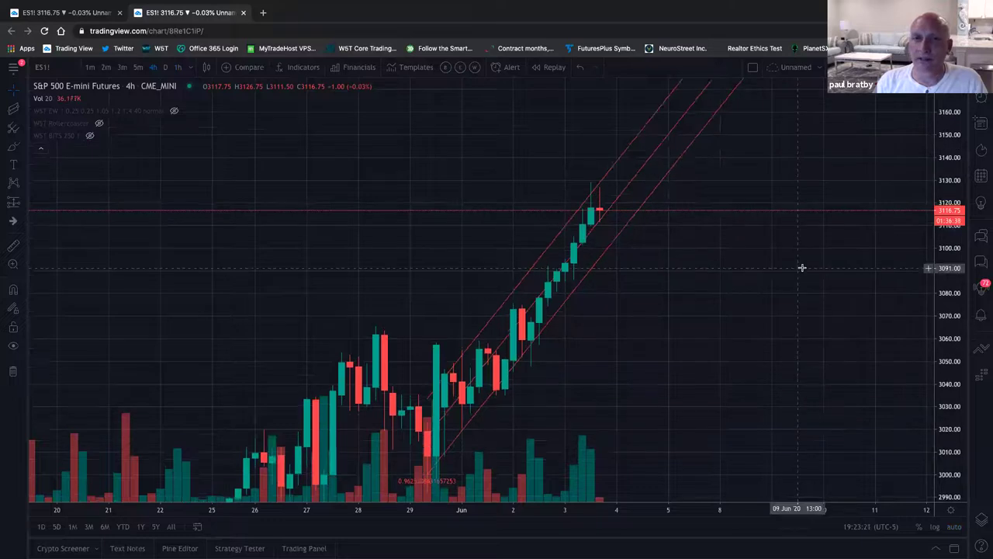
scroll(392, 233, up, 5)
scroll(711, 253, left, 10)
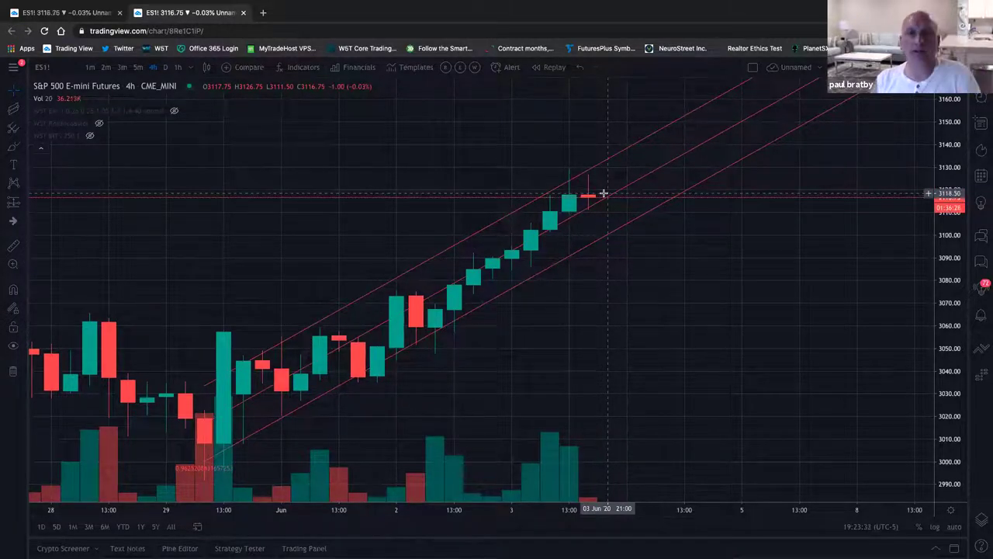
Step: Return the chart to the 1-hour interval and inspect the whole red channel from its late-May start
click(177, 68)
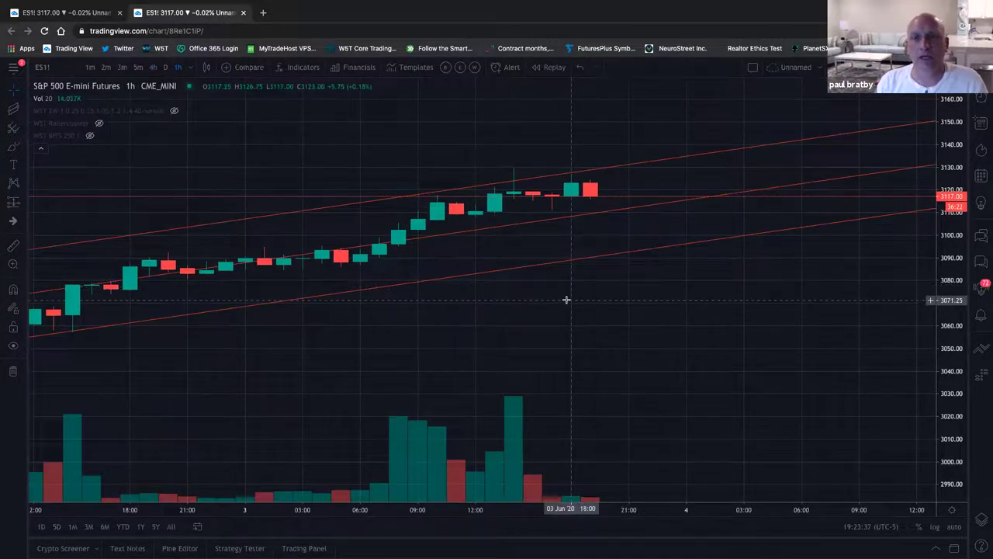
scroll(567, 299, down, 5)
scroll(662, 300, up, 3)
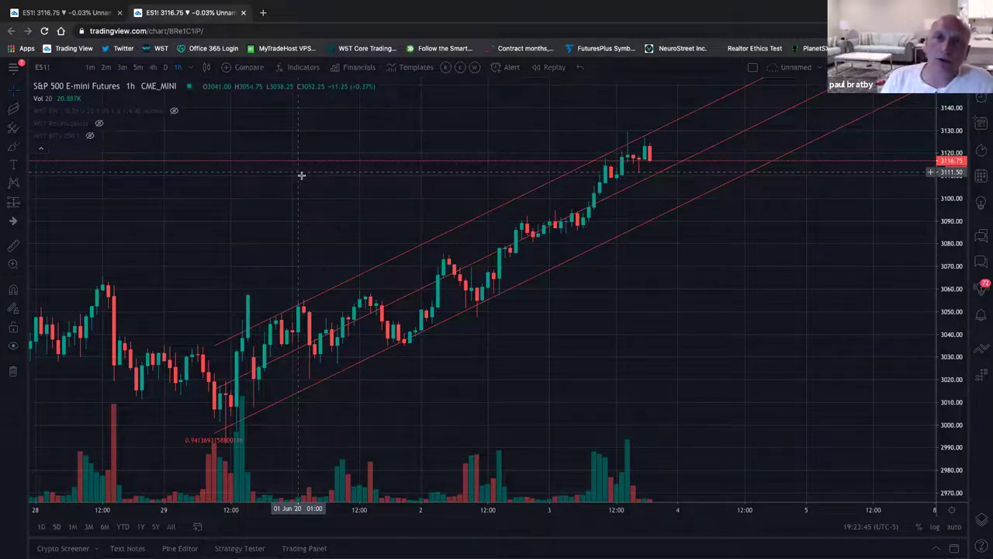
scroll(452, 356, left, 3)
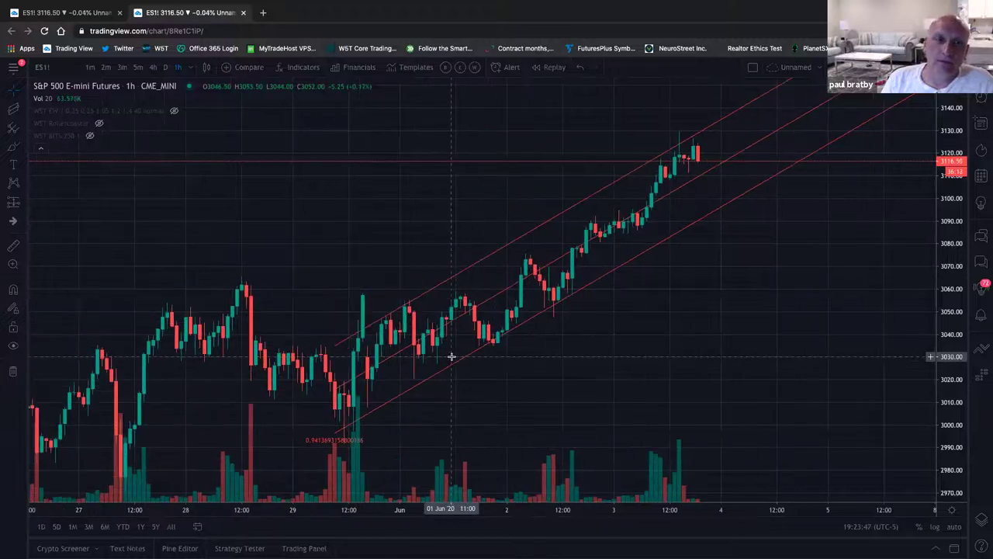
Step: Examine how the early-June candles behave where the red channel's midline meets the daily channel's dashed midline
scroll(778, 325, down, 10)
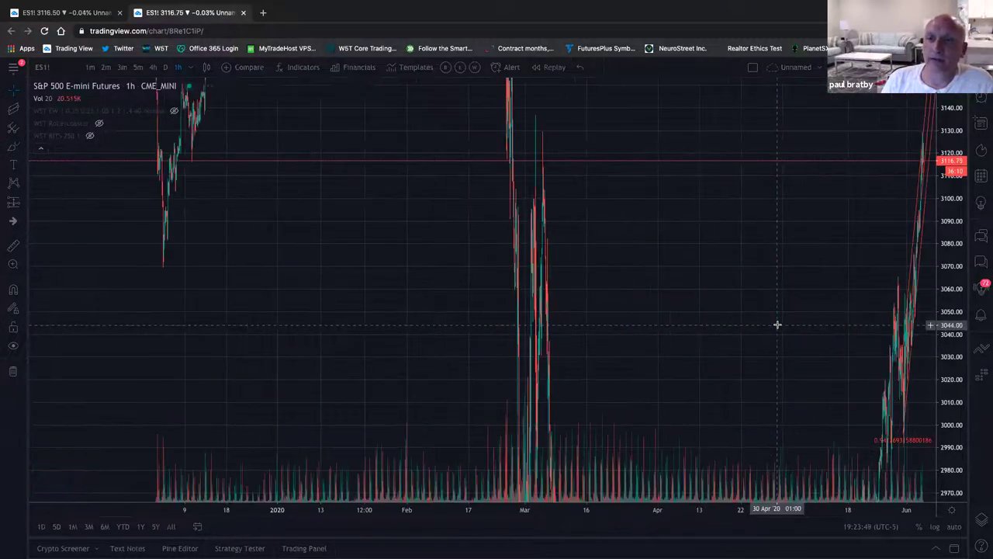
scroll(777, 324, up, 10)
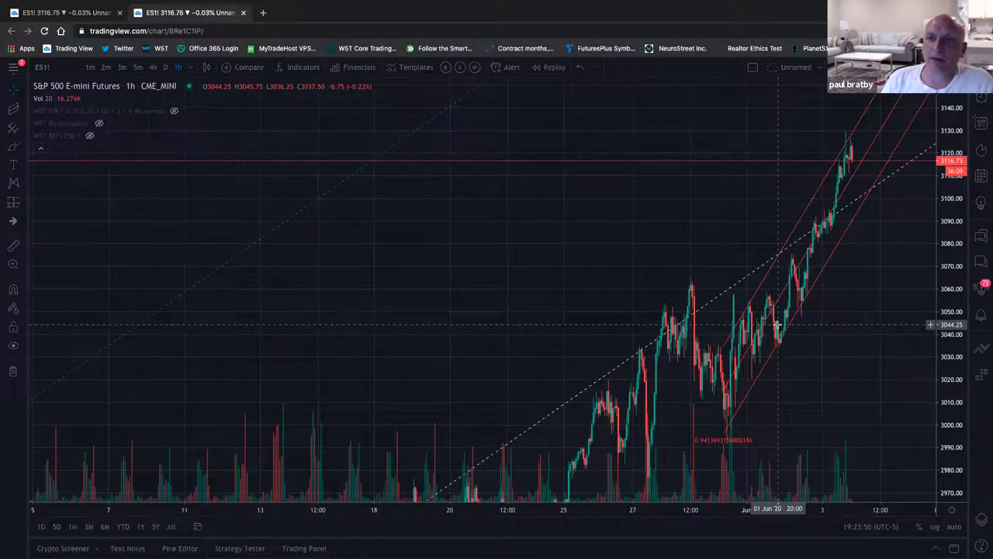
scroll(778, 324, up, 6)
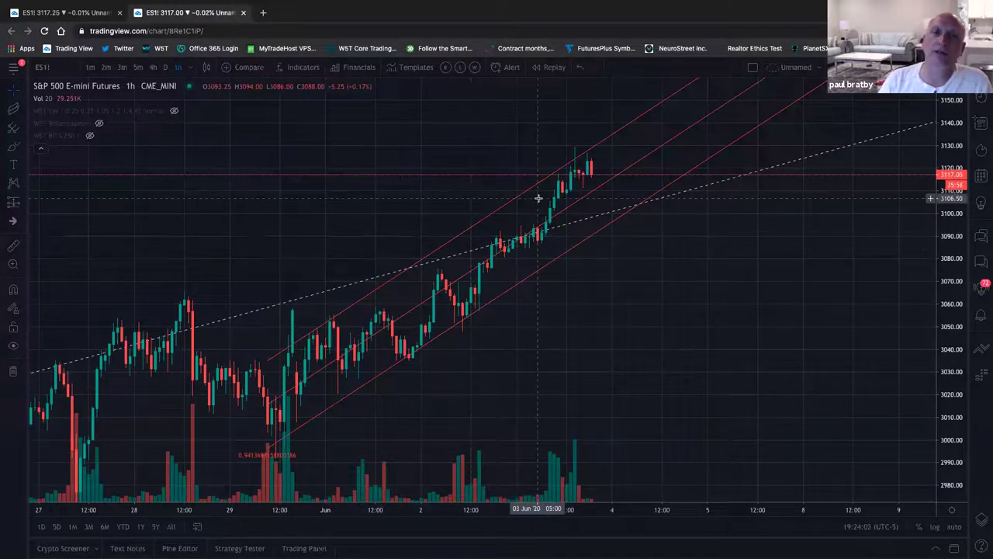
scroll(538, 198, right, 2)
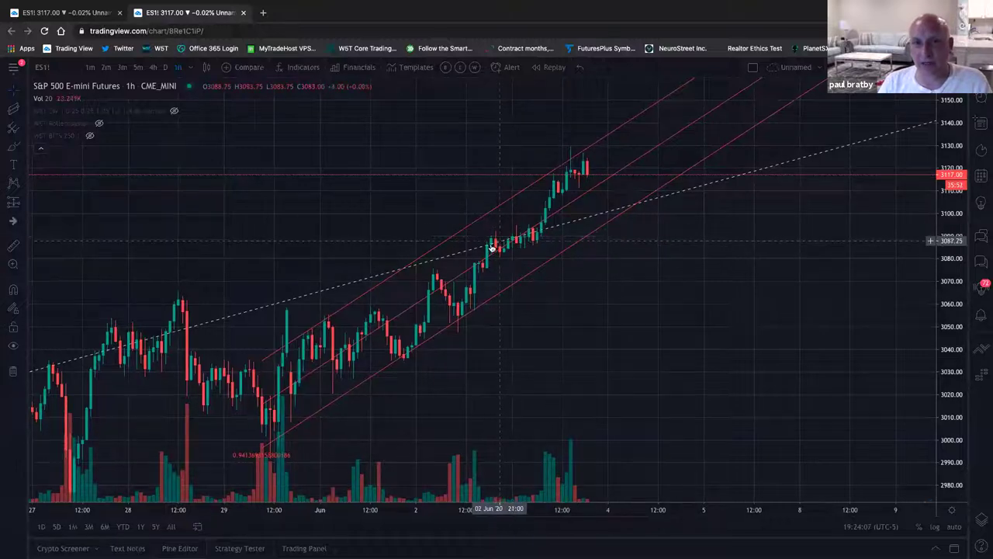
scroll(489, 248, down, 1)
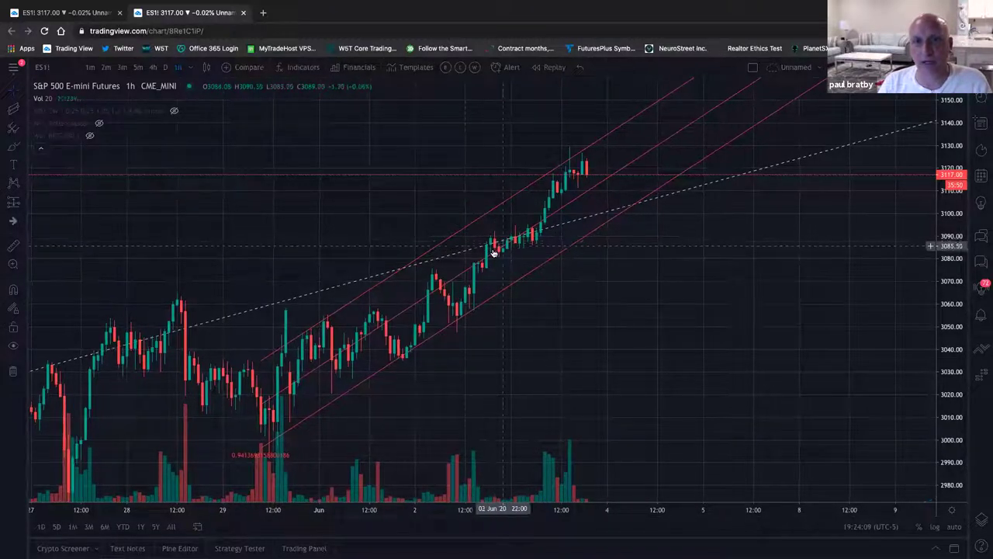
scroll(505, 252, up, 2)
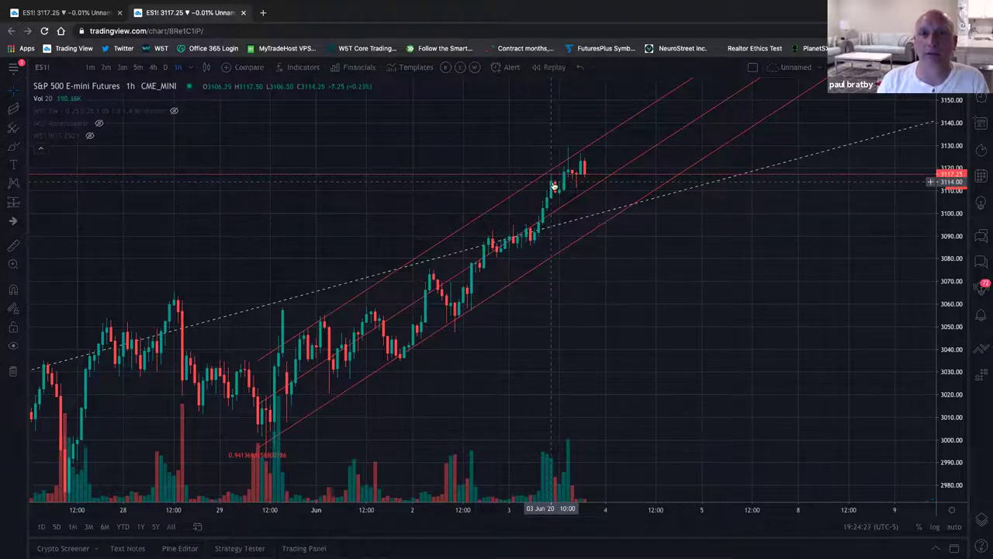
Step: Show the W5T Rollercoaster indicator and switch the chart to the 5-minute interval
mouse_move(72, 137)
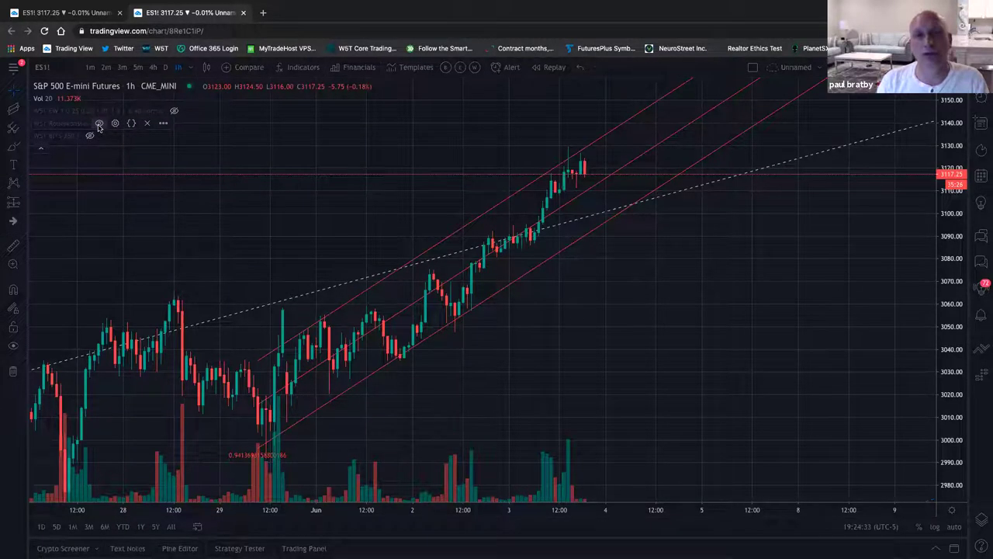
click(99, 125)
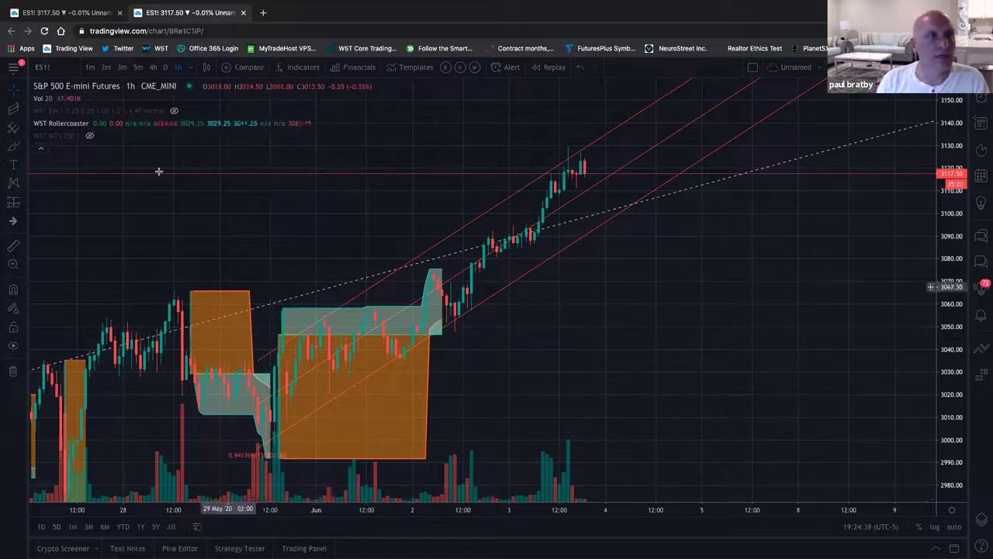
click(138, 68)
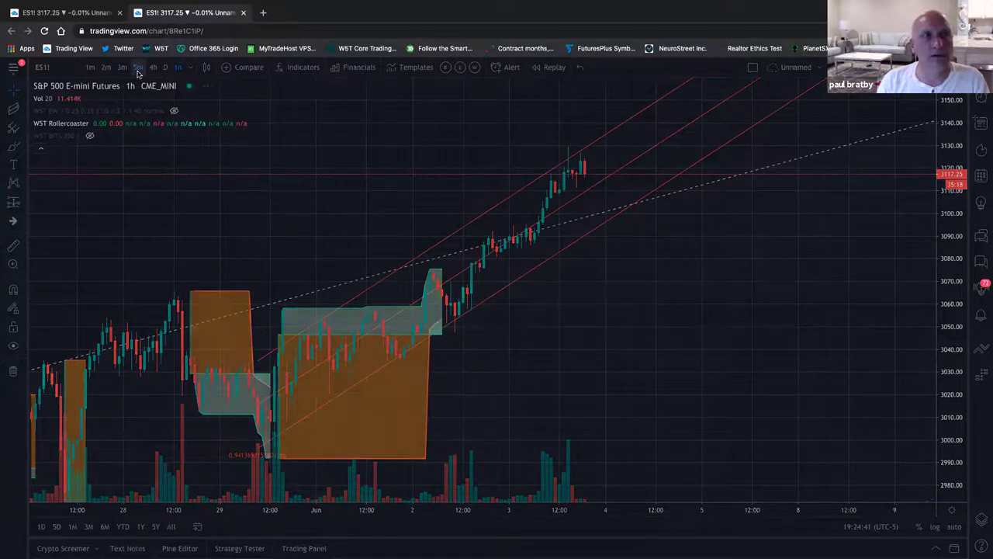
Step: Examine the Rollercoaster boxes across the May price history on the 5-minute chart
scroll(394, 276, down, 10)
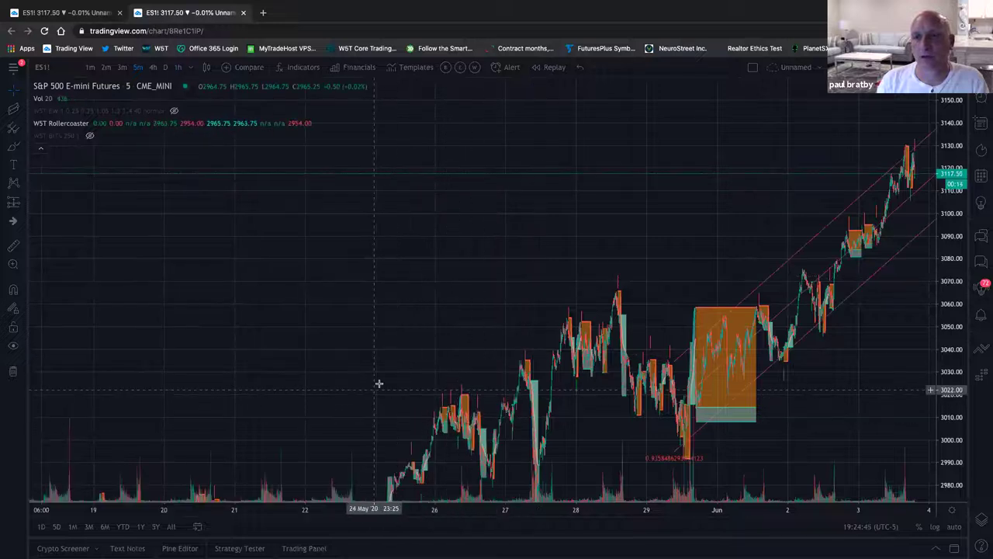
scroll(727, 137, right, 10)
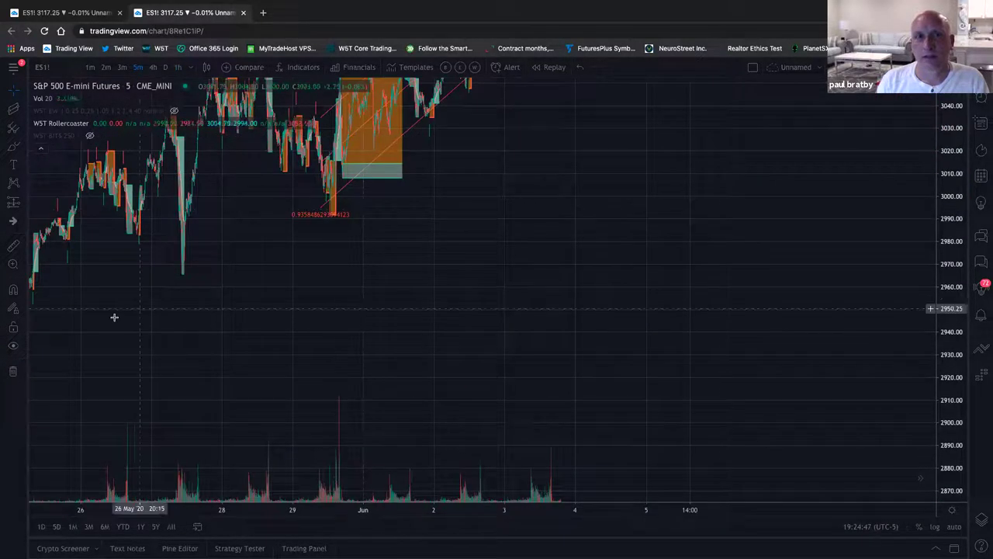
scroll(836, 313, left, 20)
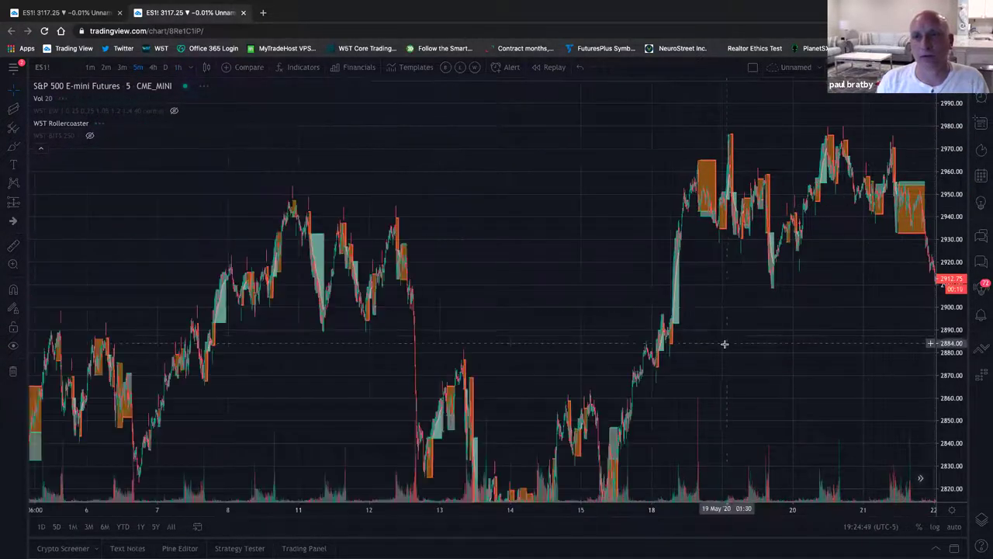
scroll(819, 214, left, 5)
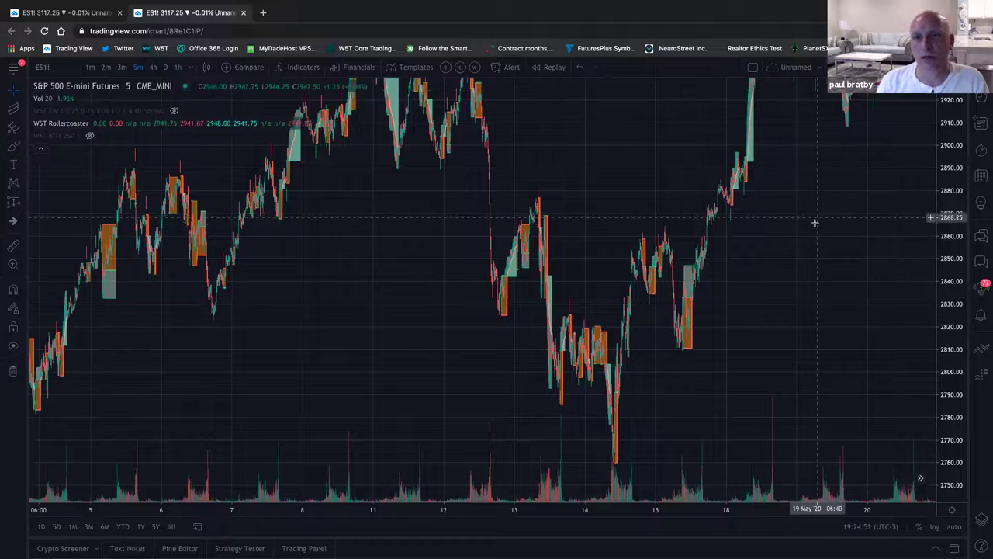
scroll(816, 219, right, 4)
scroll(925, 410, down, 5)
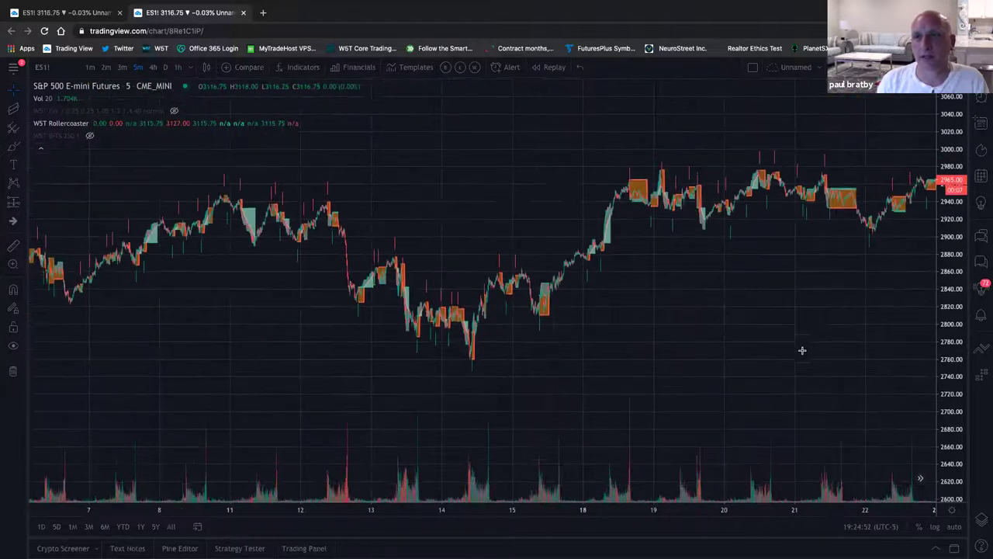
Step: Examine the Rollercoaster boxes back to mid-April and around the latest 3 June bars on the 5-minute chart
scroll(800, 348, left, 10)
scroll(477, 346, left, 10)
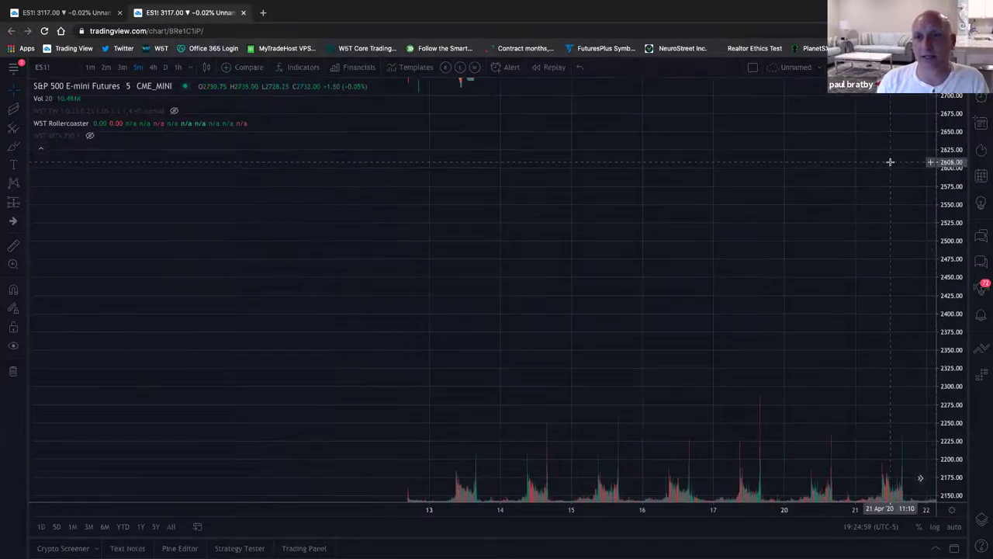
scroll(502, 307, left, 5)
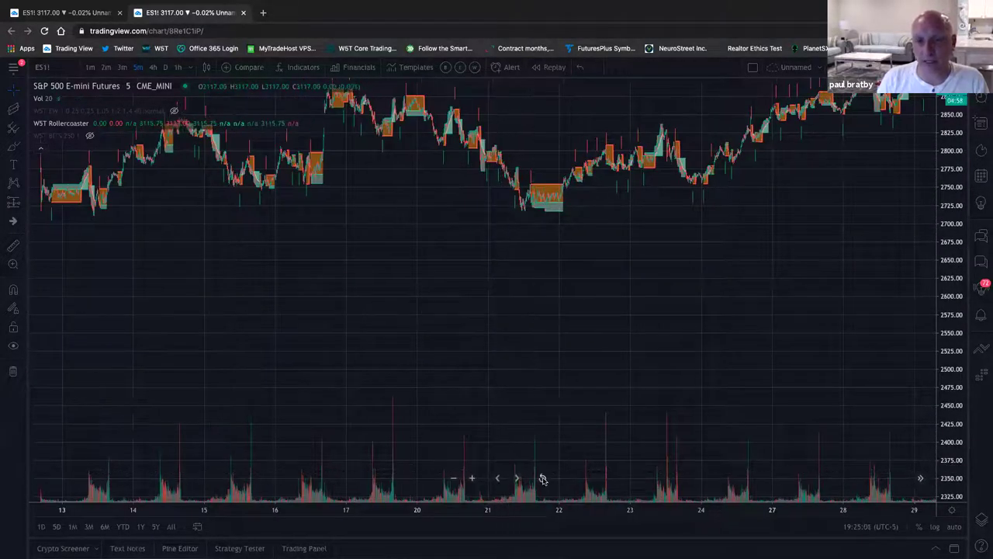
click(543, 478)
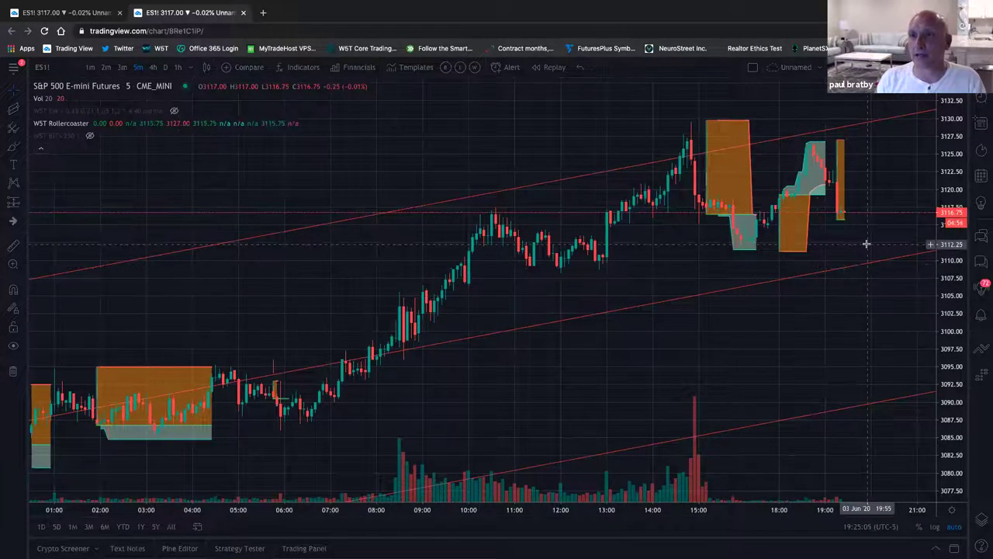
drag(891, 295, 754, 288)
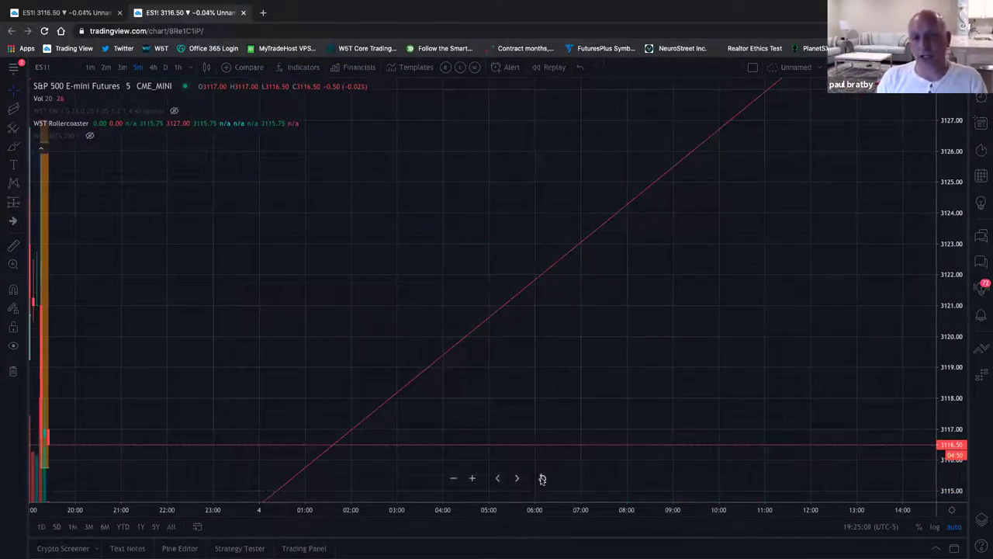
click(541, 479)
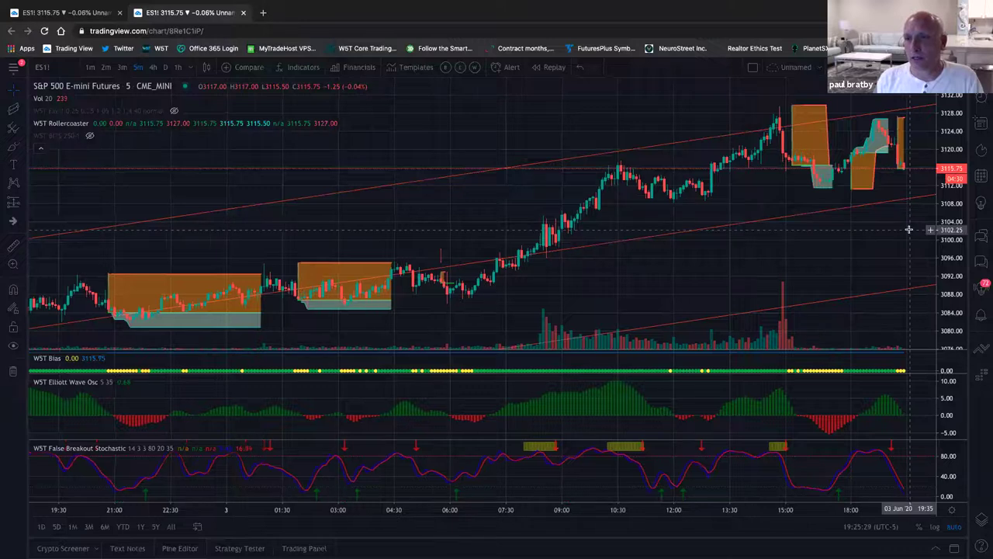
scroll(875, 445, up, 3)
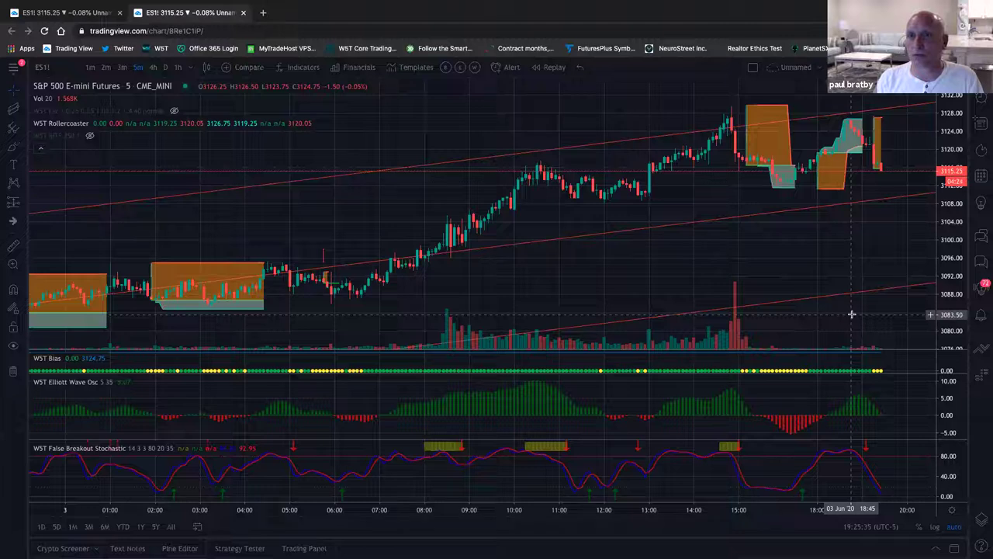
scroll(657, 253, down, 3)
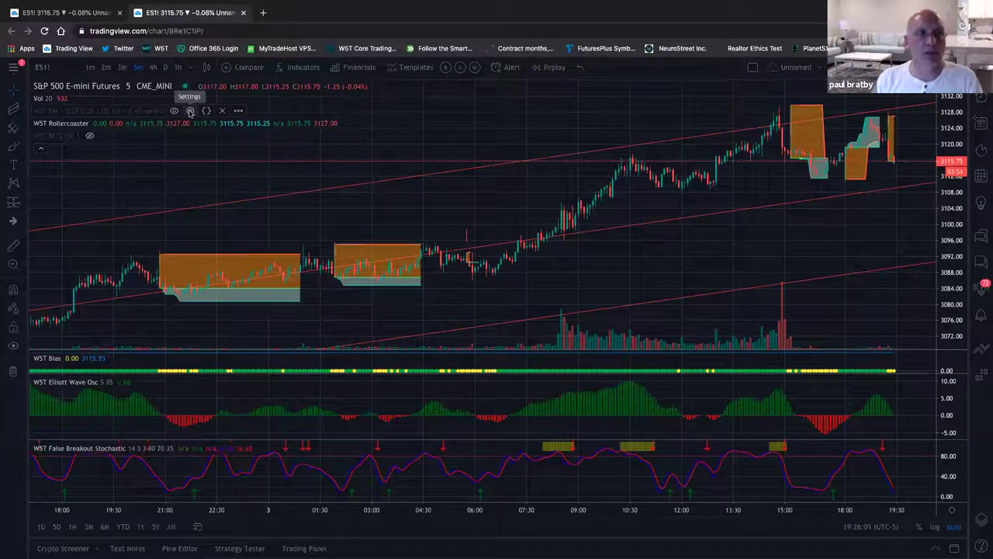
Step: Show the W5T EW indicator and set its Start On Bar Number to 3124
click(190, 111)
click(513, 224)
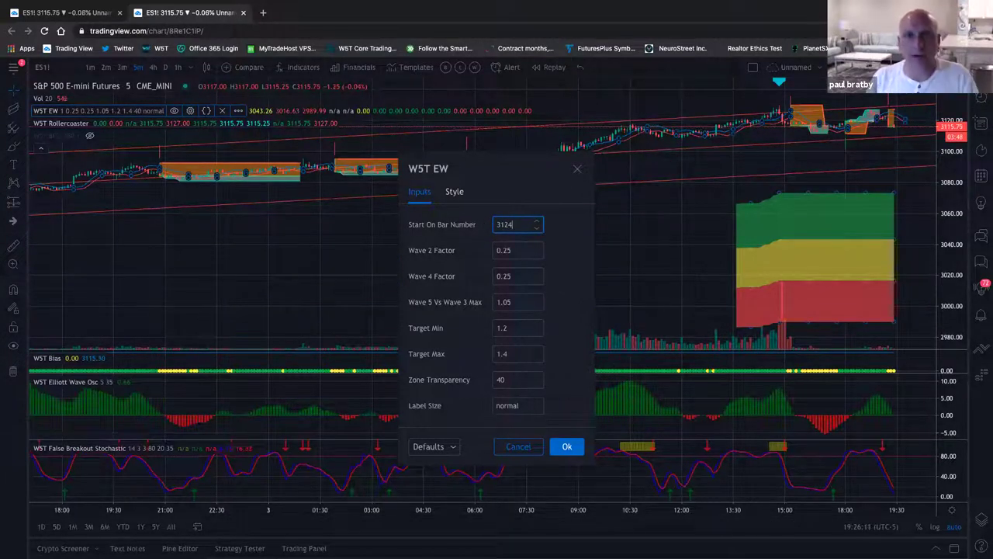
click(575, 449)
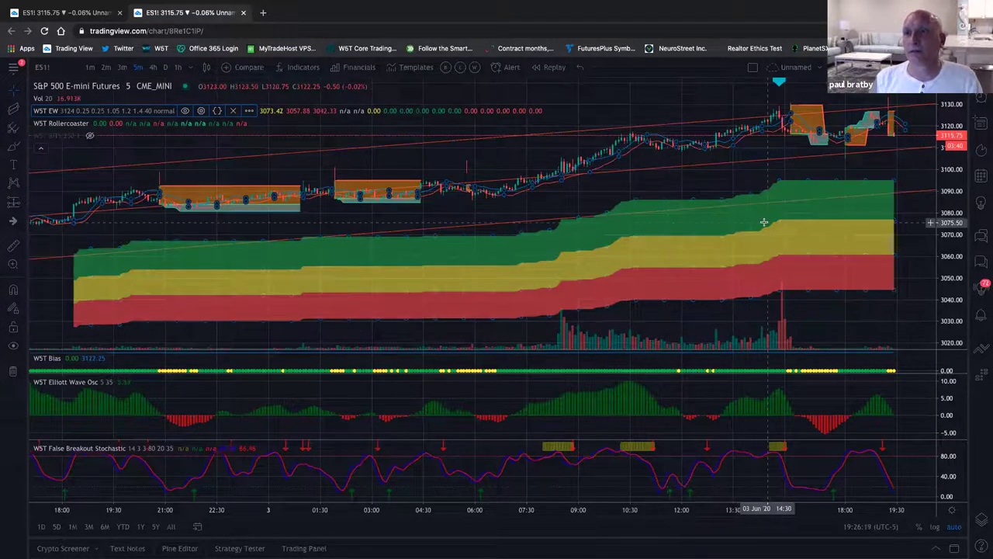
Step: Examine the green, yellow and red W5T EW zones beneath the 3 June rally together with the W5T oscillator and stochastic
scroll(756, 218, down, 3)
scroll(759, 218, down, 5)
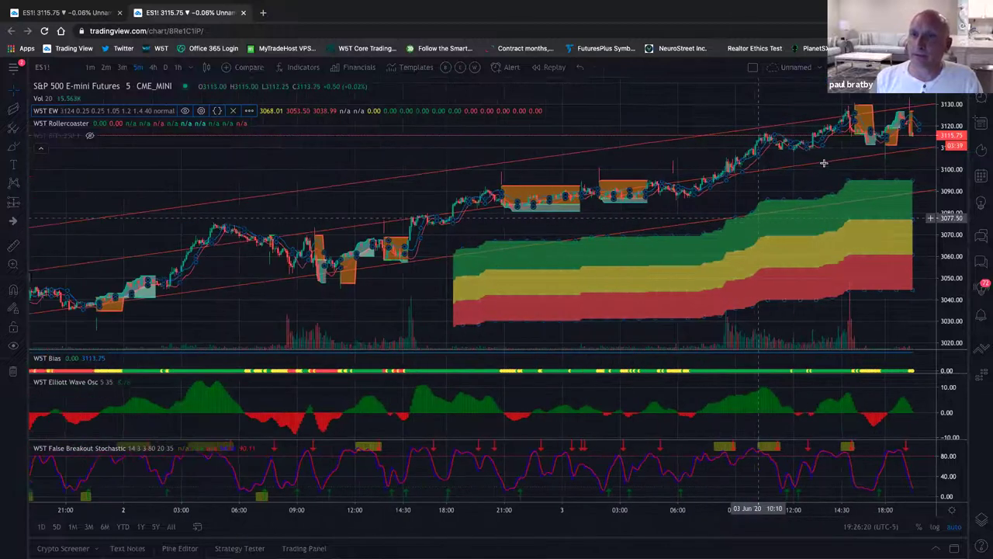
drag(665, 188, 561, 187)
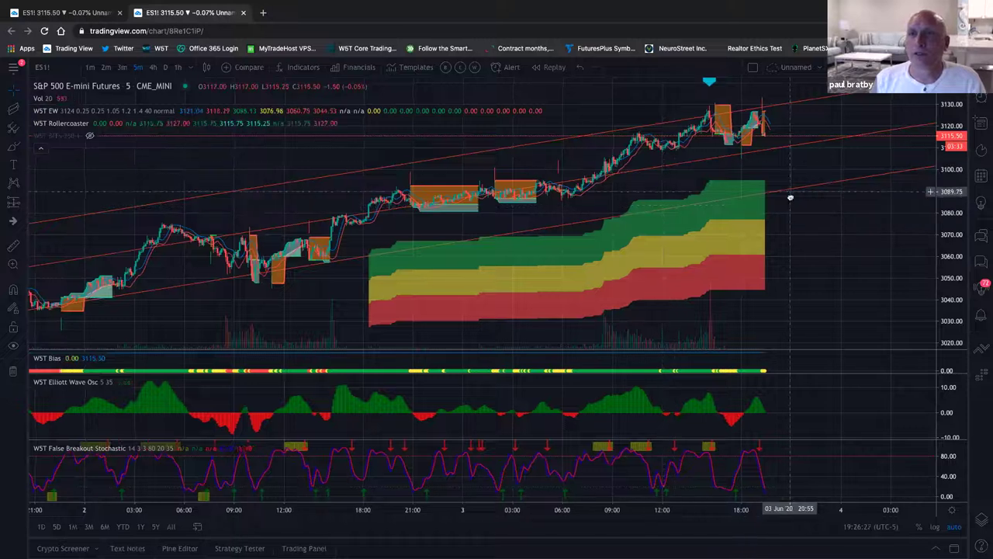
double_click(960, 215)
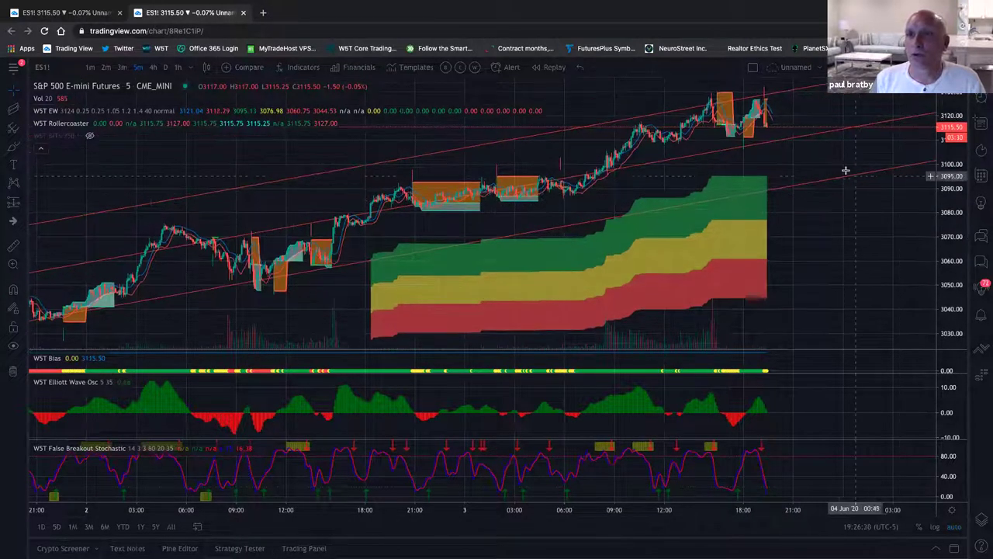
drag(792, 160, 788, 202)
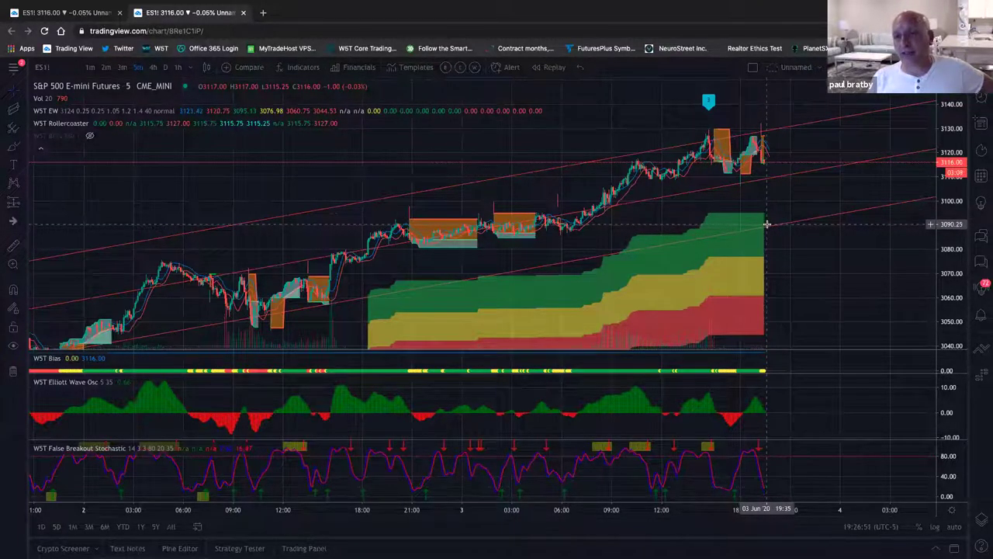
scroll(772, 174, up, 3)
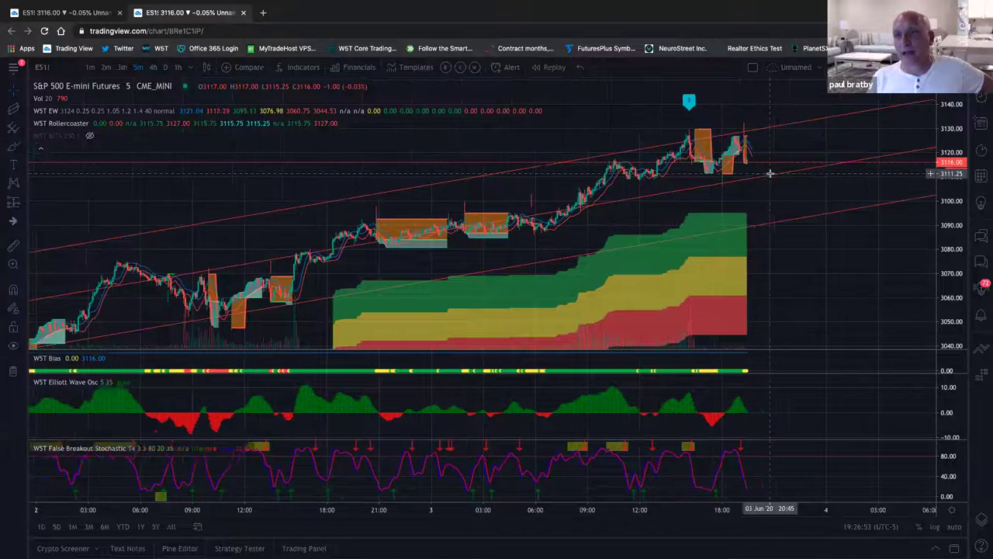
scroll(771, 175, up, 1)
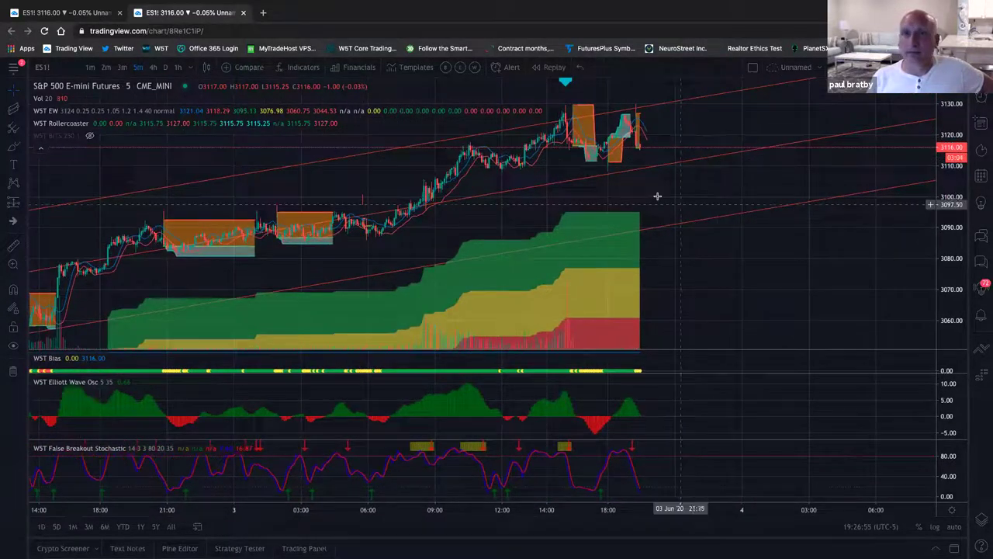
scroll(686, 208, up, 1)
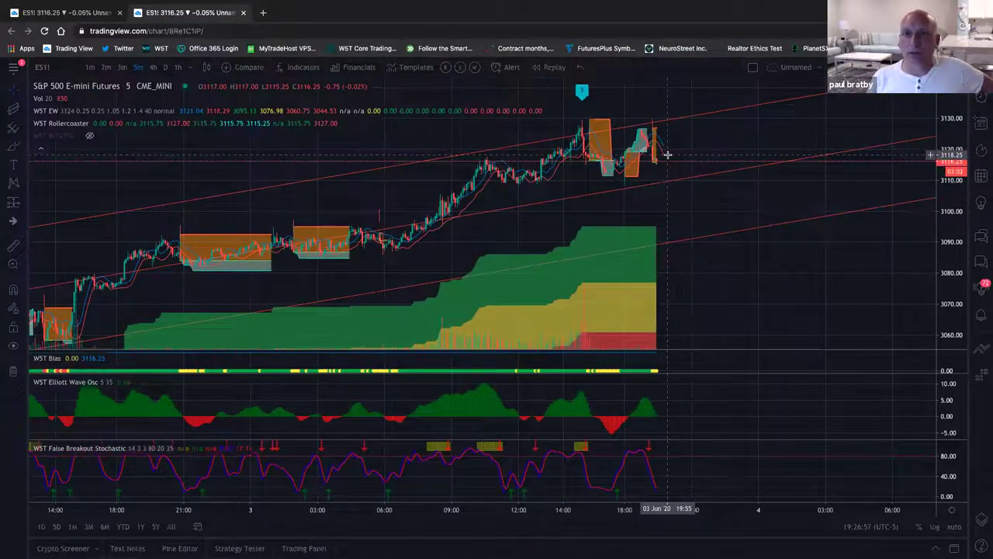
scroll(648, 164, up, 1)
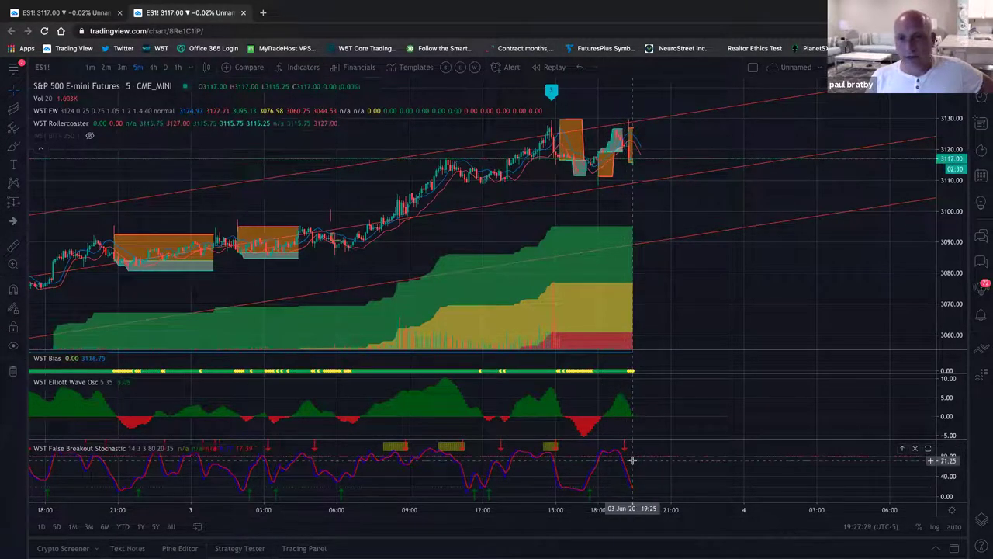
scroll(668, 450, down, 1)
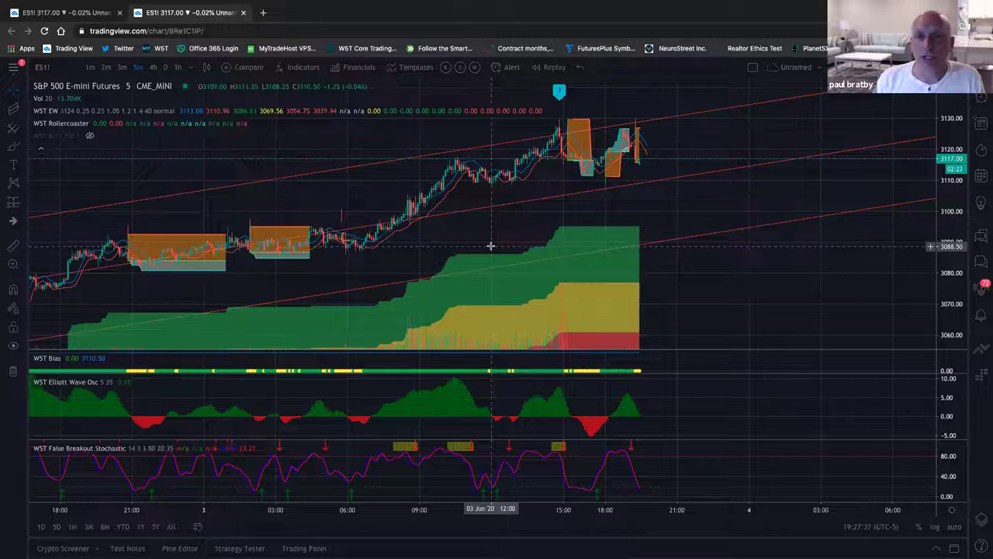
Step: Show the W5T BITS indicator and turn off the Labels element in its style settings
mouse_move(87, 137)
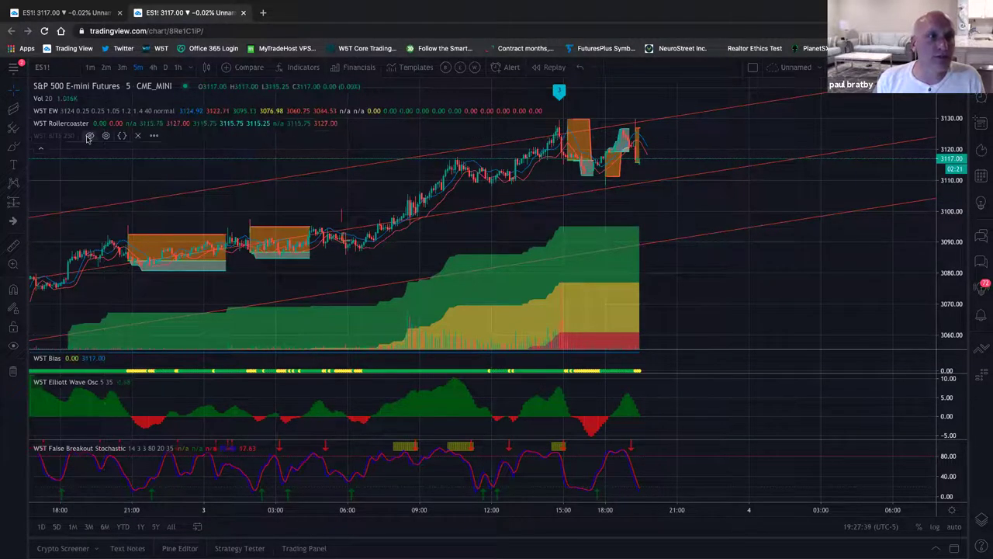
click(89, 136)
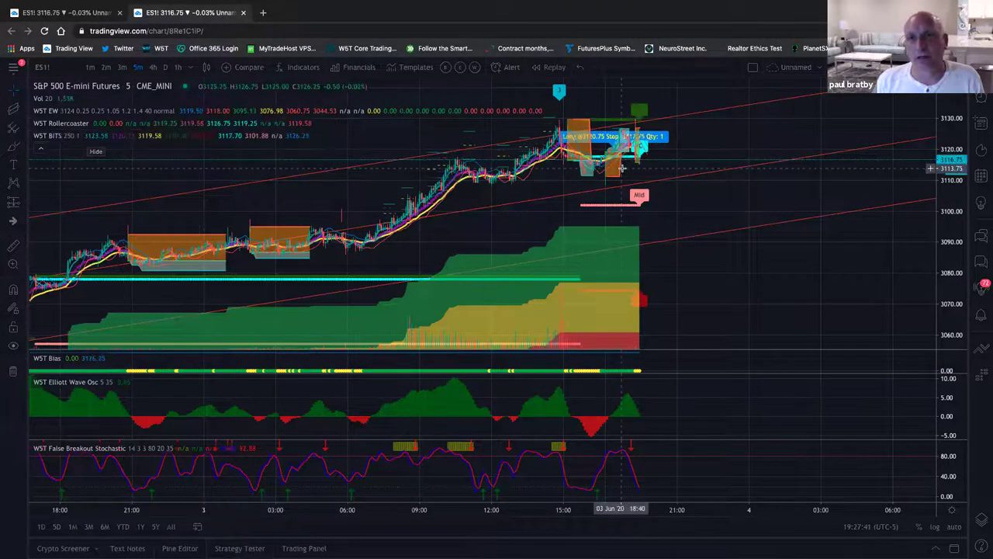
scroll(664, 154, up, 1)
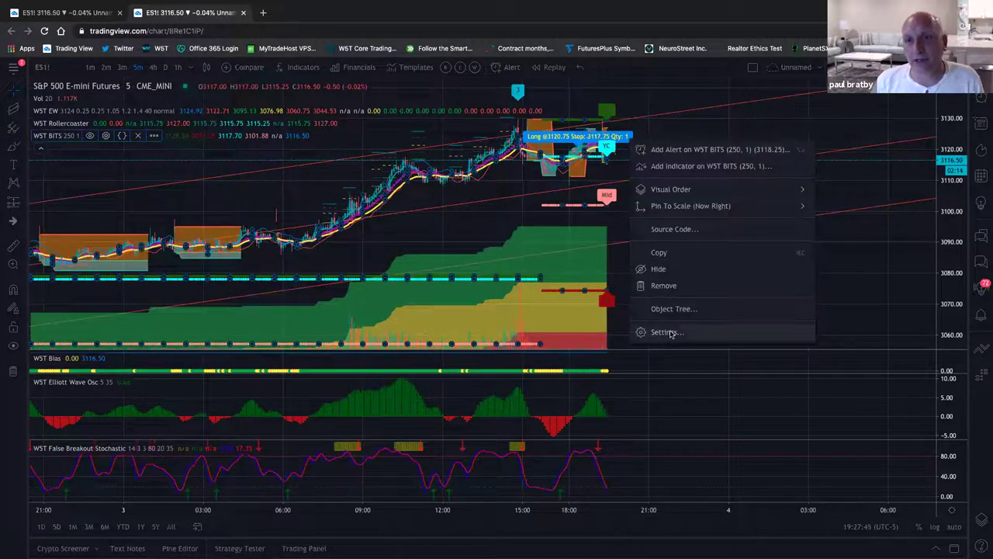
click(666, 332)
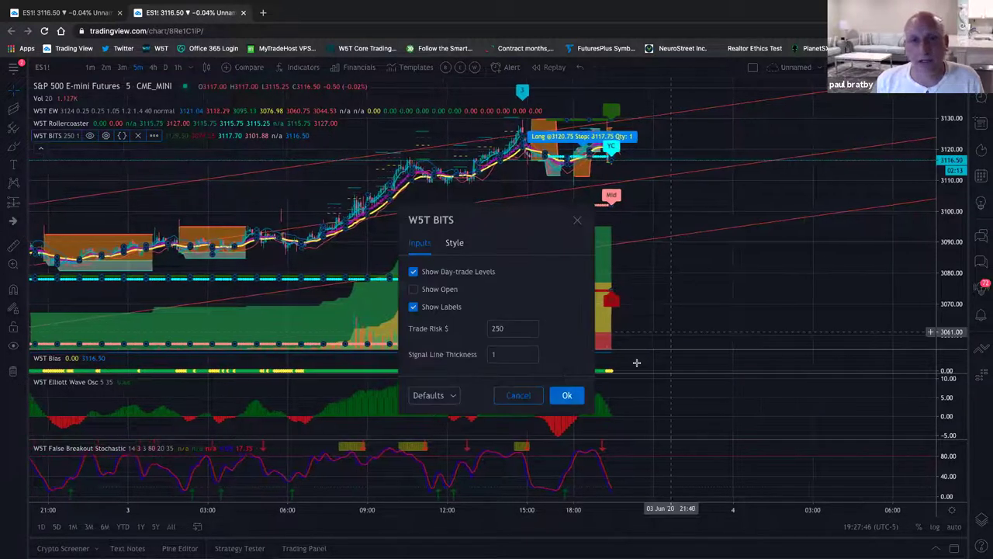
click(457, 243)
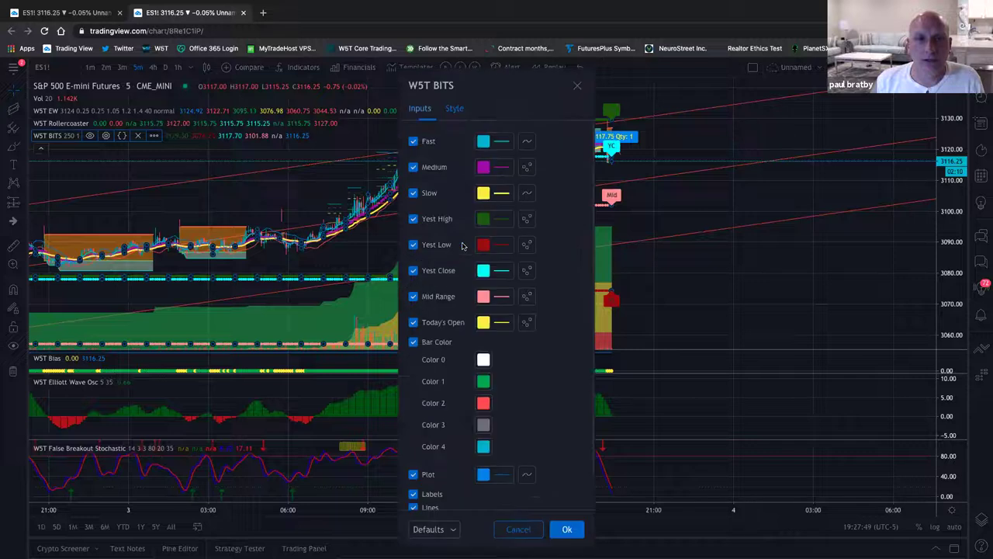
click(414, 494)
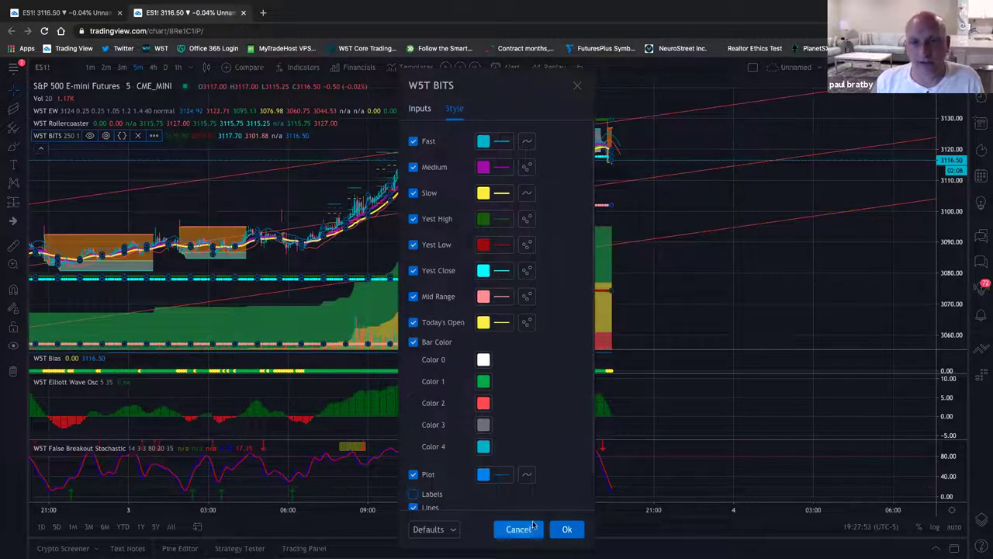
click(433, 111)
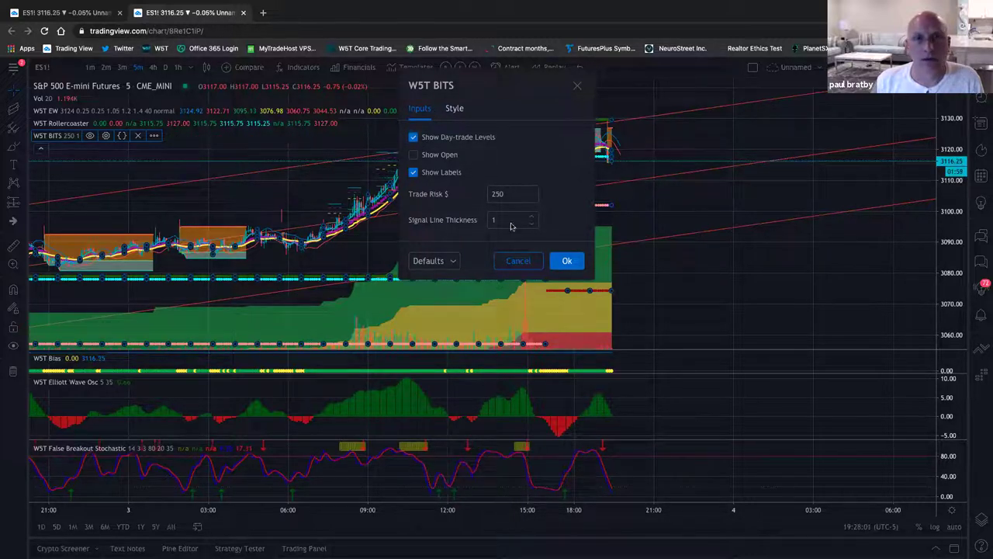
click(562, 261)
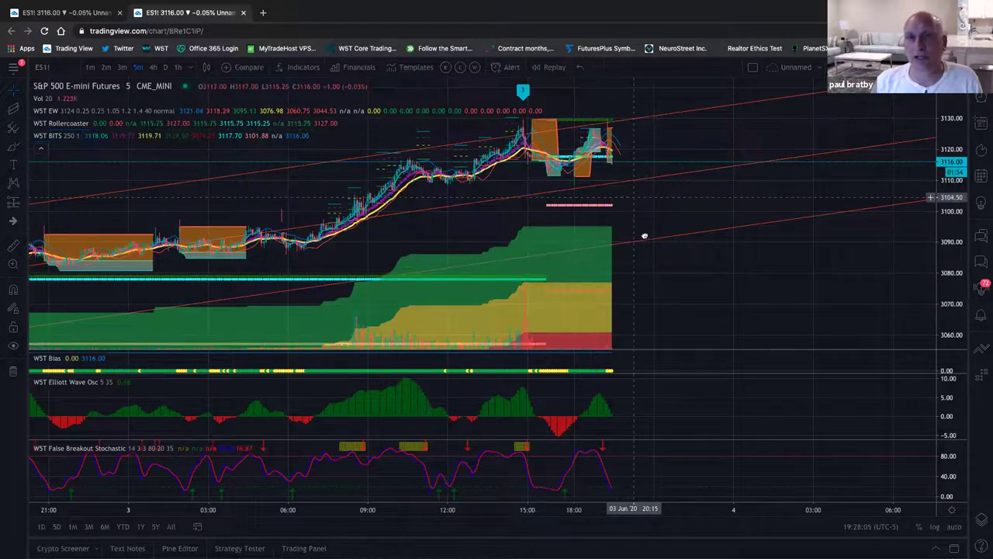
Step: Hide the W5T Rollercoaster indicator so the recent 3 June candles and BITS lines are uncluttered
drag(947, 204, 948, 181)
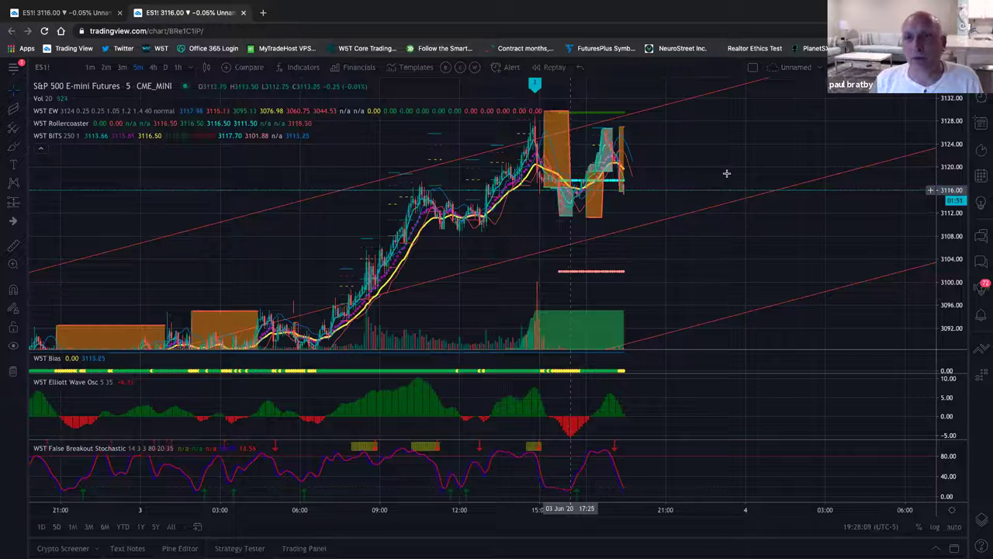
scroll(725, 171, up, 3)
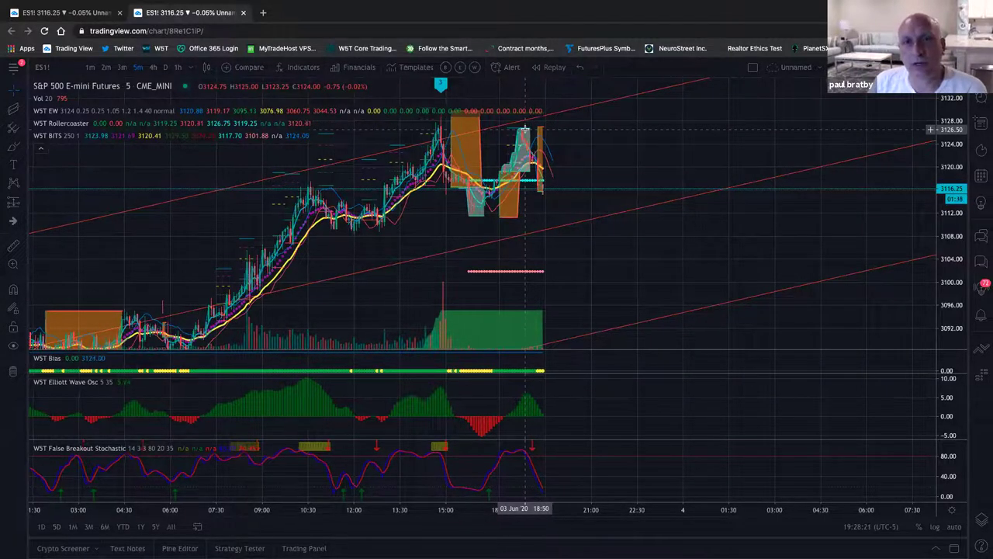
scroll(520, 151, right, 5)
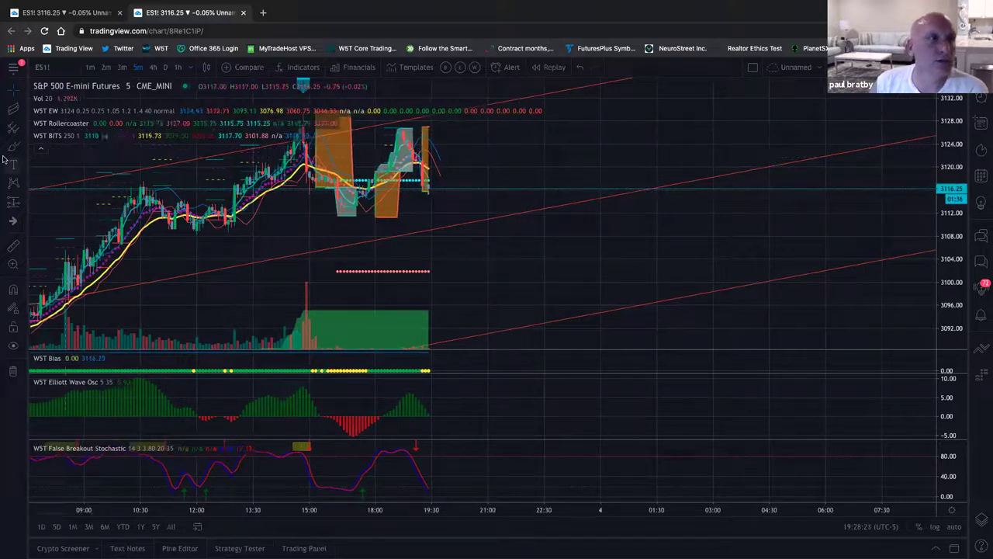
click(100, 124)
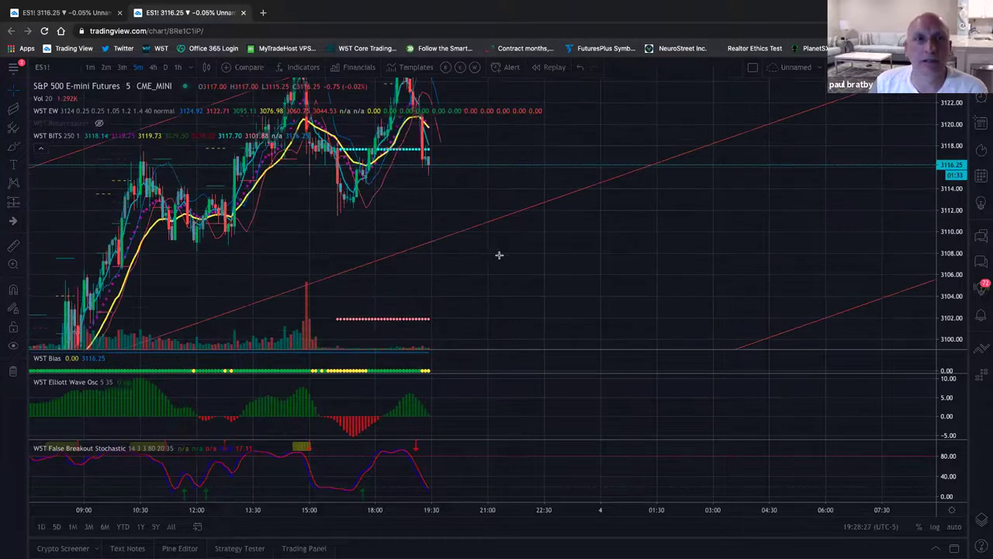
Step: Examine the latest 3 June candles against the BITS averages, the yesterday's-close line and the red channel lines
scroll(434, 256, up, 5)
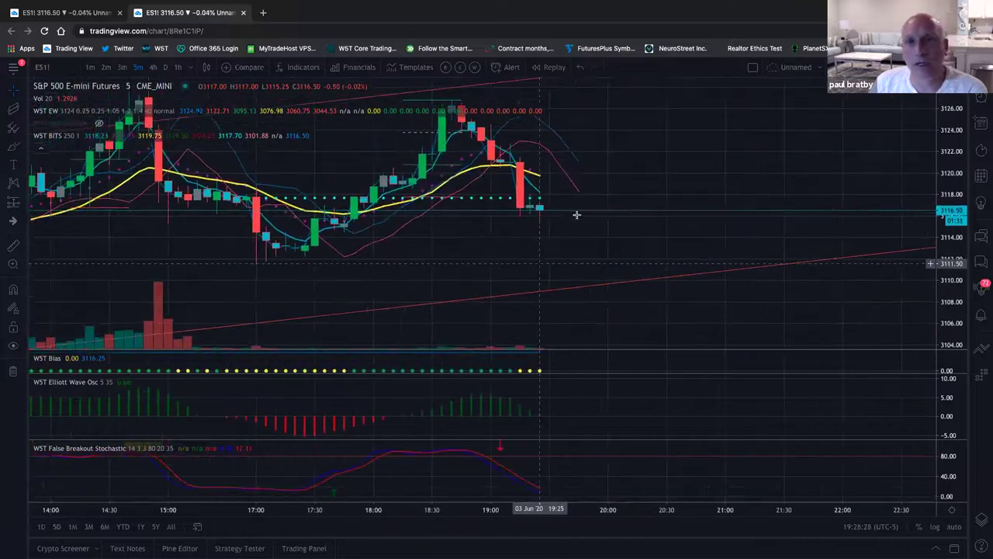
scroll(576, 214, left, 3)
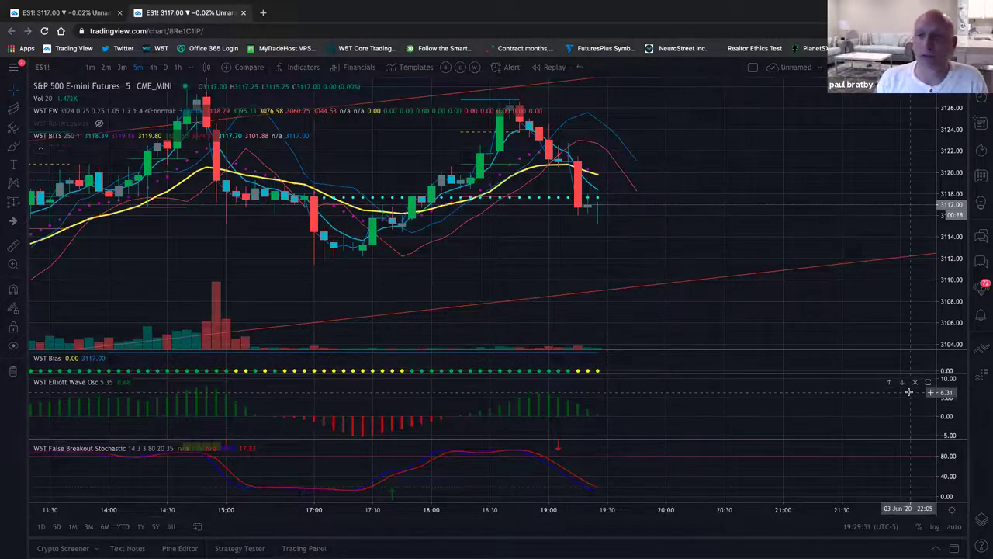
scroll(670, 177, down, 5)
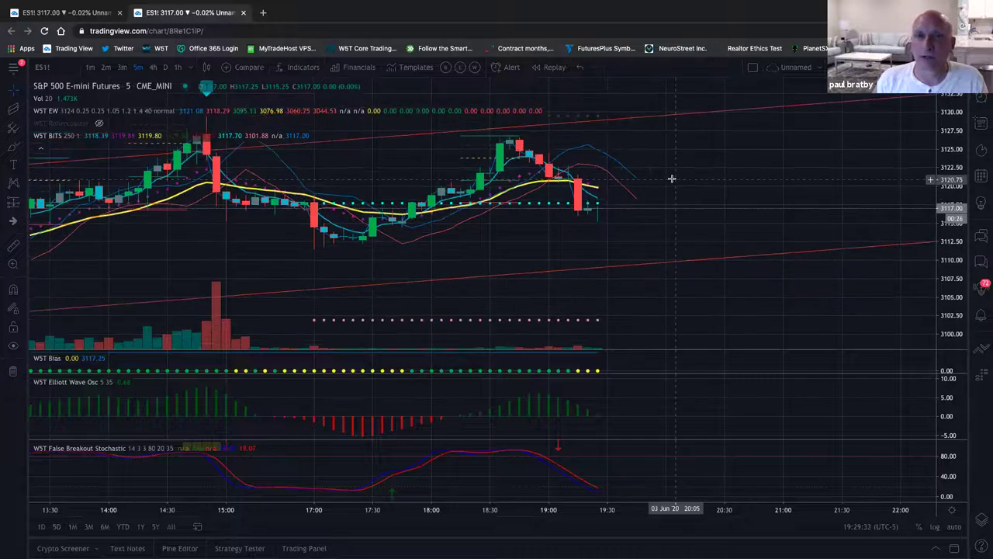
scroll(809, 284, down, 5)
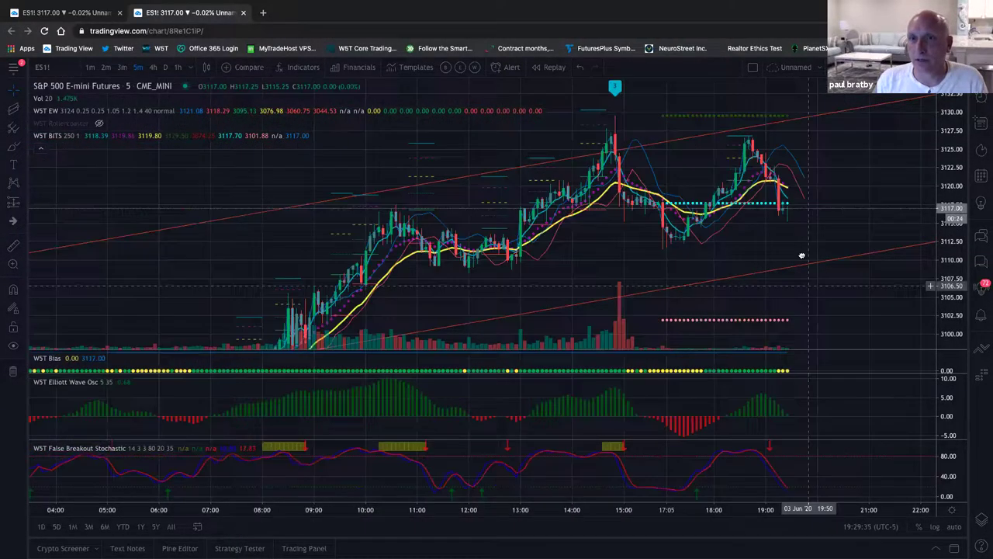
scroll(874, 244, down, 5)
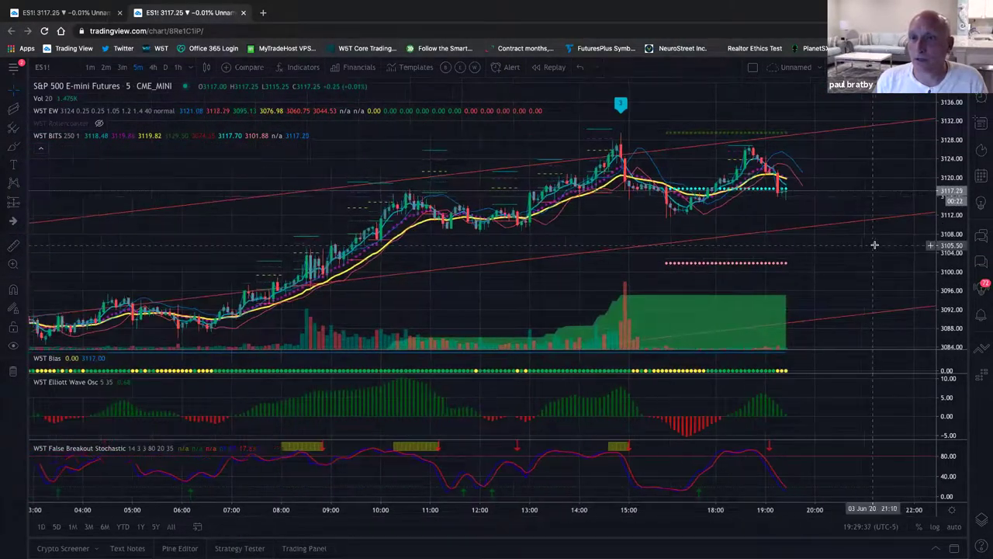
Step: Compare the latest ES1! price action on the 3-, 2- and 1-minute intervals and return the chart to 5 minutes
drag(820, 232, 761, 186)
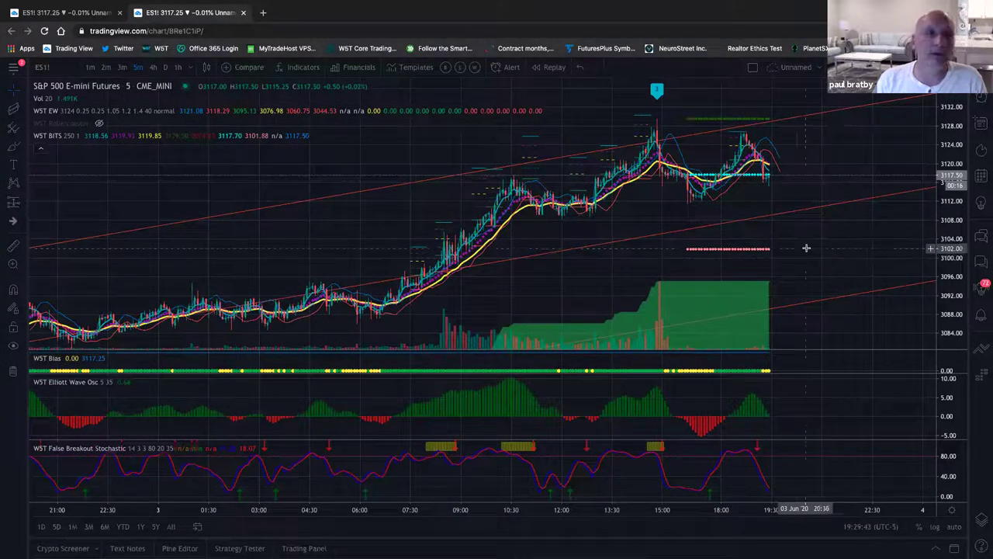
click(121, 68)
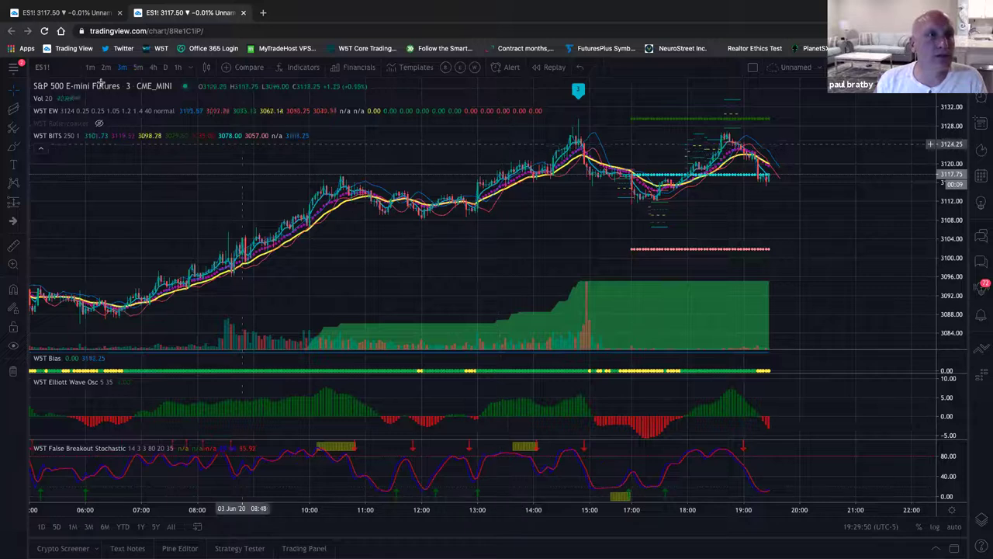
click(105, 67)
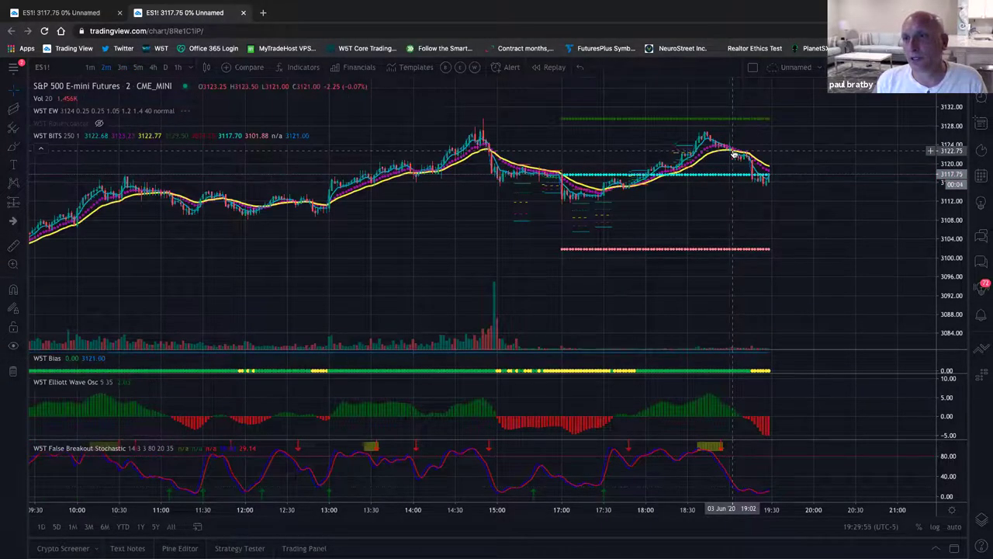
click(90, 68)
drag(939, 259, 878, 184)
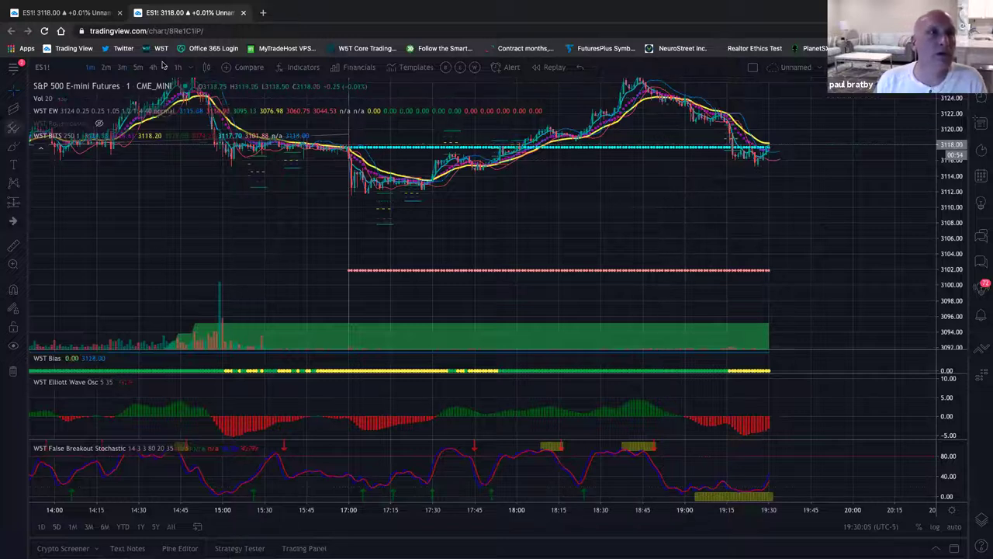
click(140, 68)
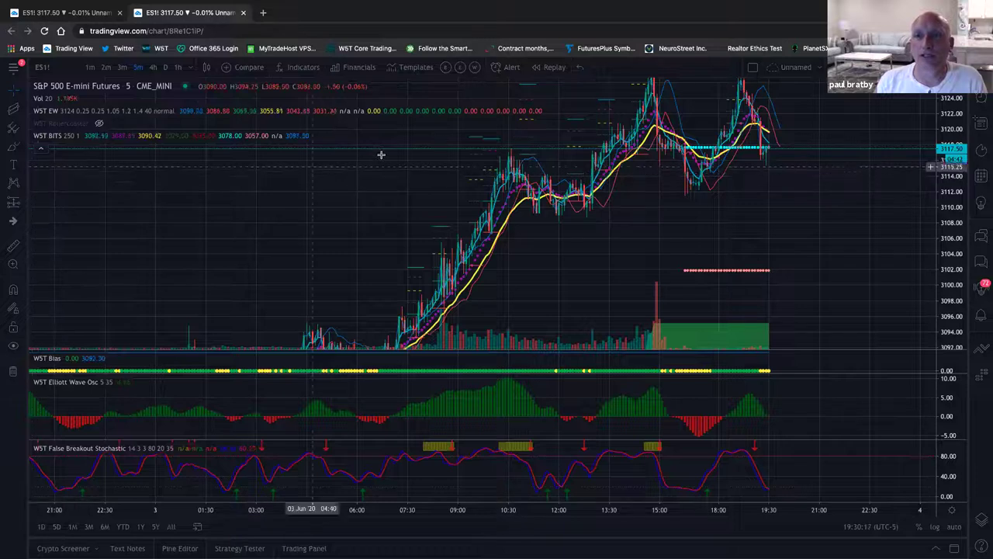
Step: Turn on the Labels element in the W5T BITS style settings for the 5-minute chart
scroll(821, 192, right, 3)
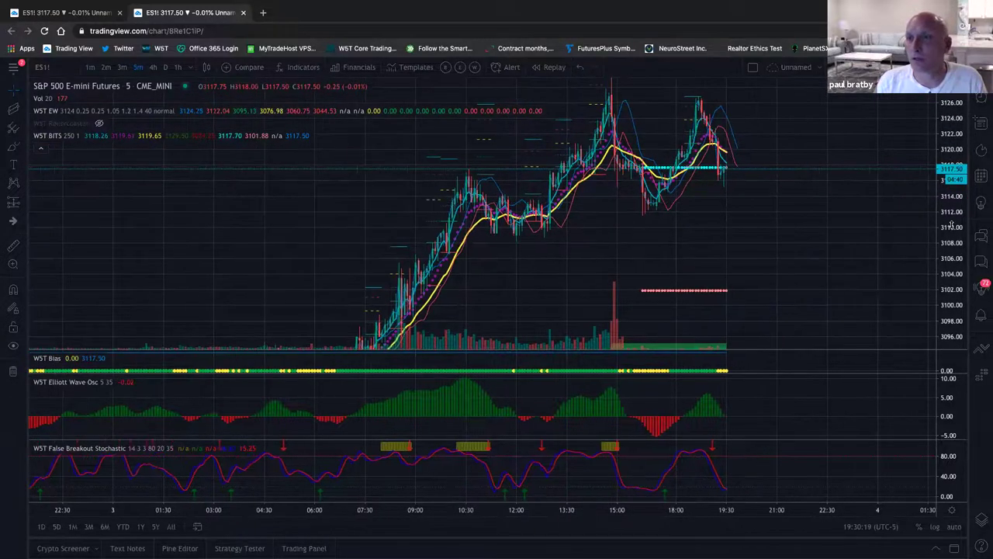
scroll(828, 171, up, 5)
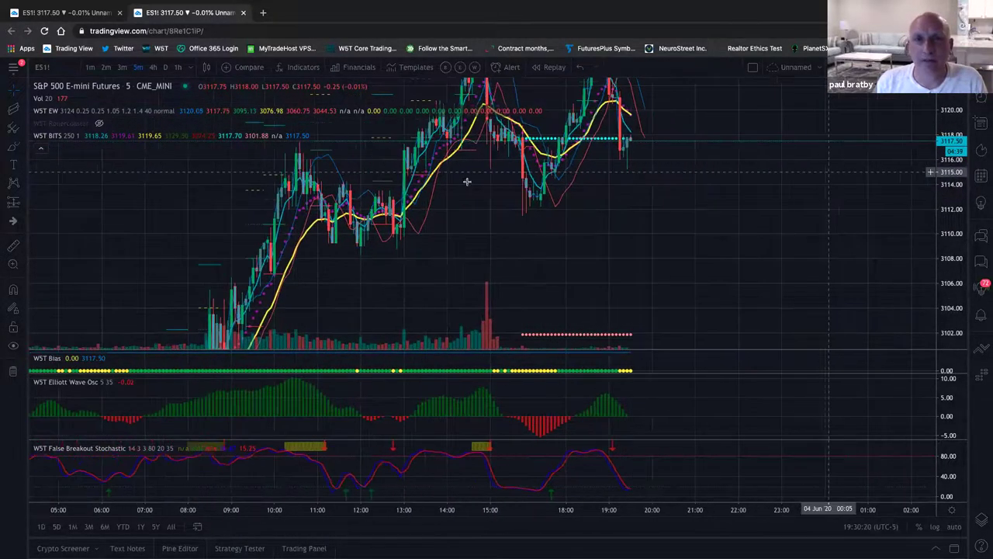
drag(500, 203, 644, 228)
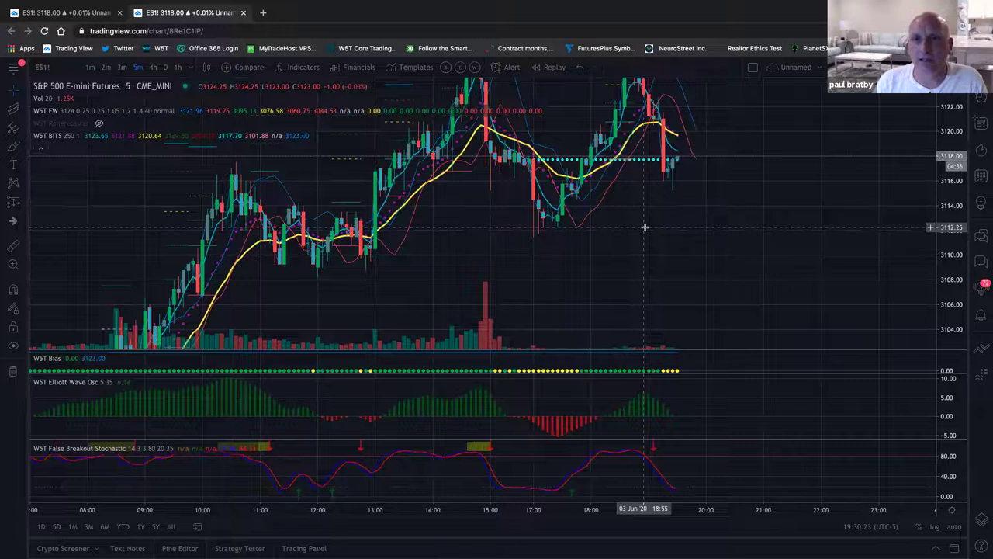
scroll(645, 225, down, 3)
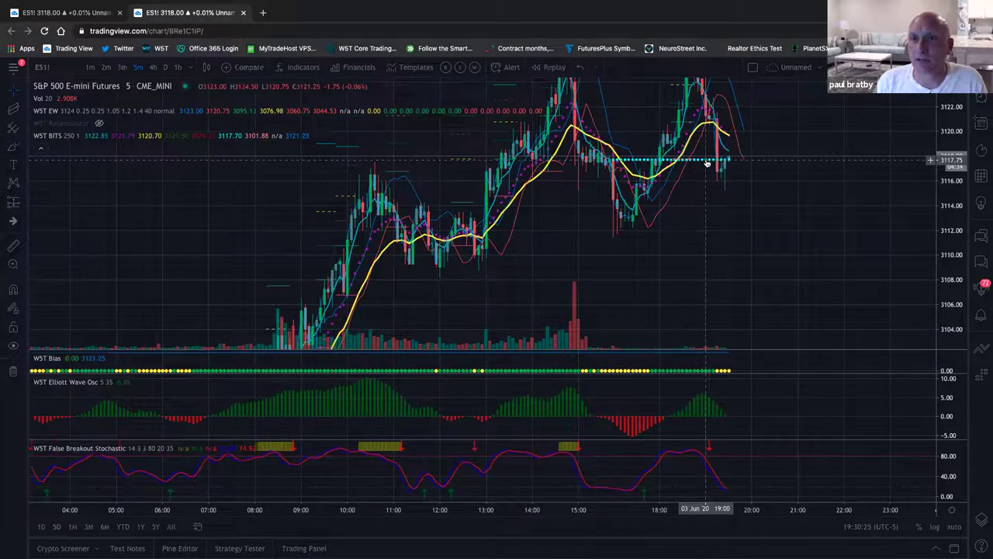
right_click(707, 163)
click(726, 354)
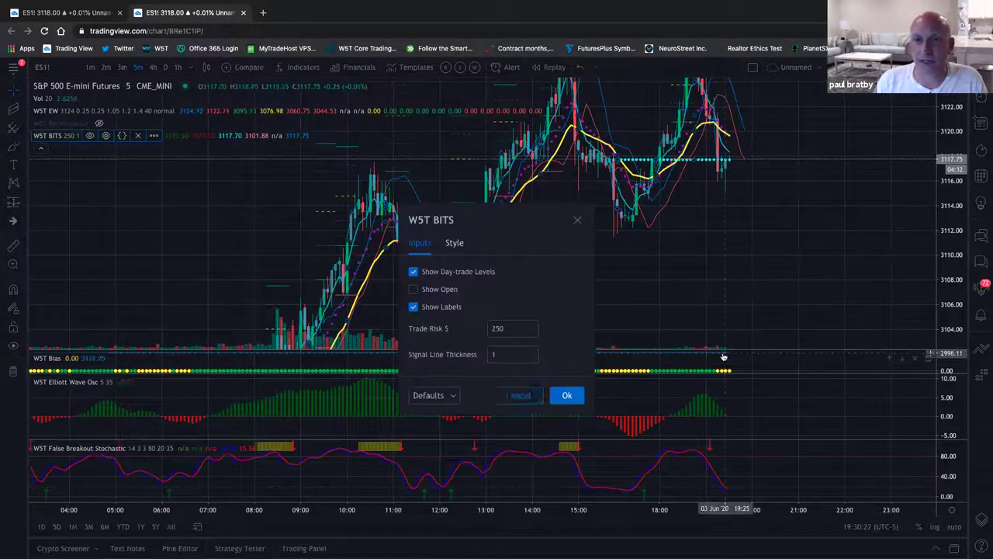
click(454, 242)
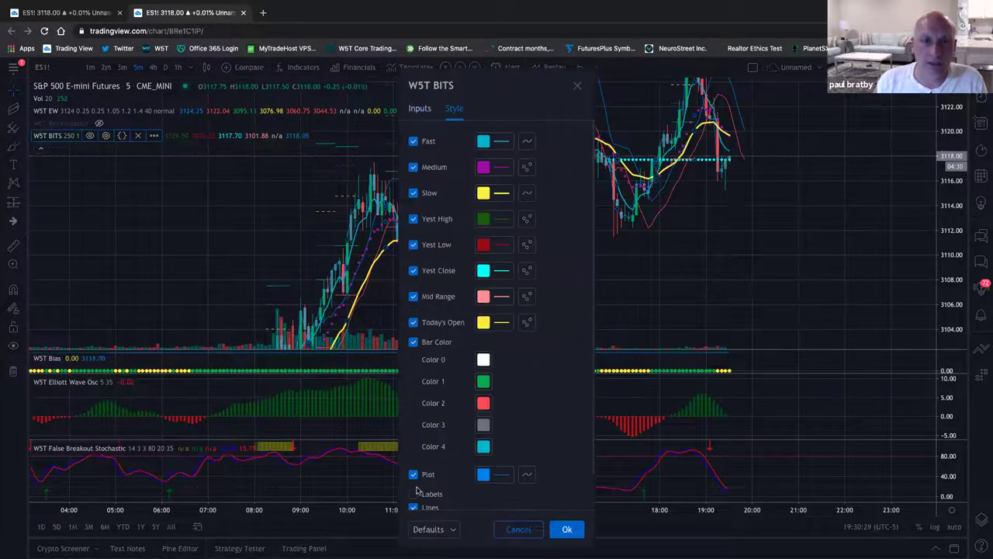
click(454, 497)
click(568, 529)
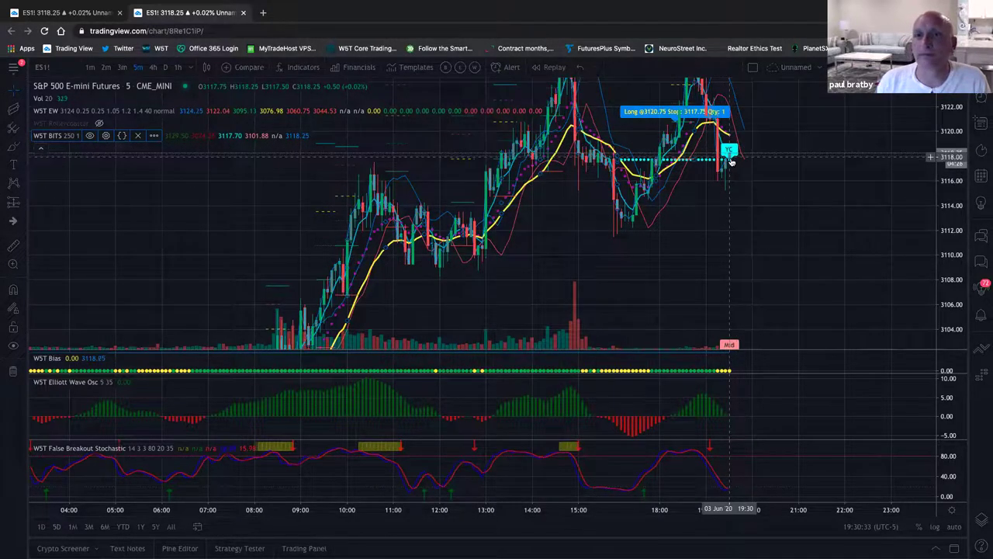
Step: Check the yesterday's-close label beside the latest candles and turn the W5T BITS Labels element off again
scroll(732, 161, up, 2)
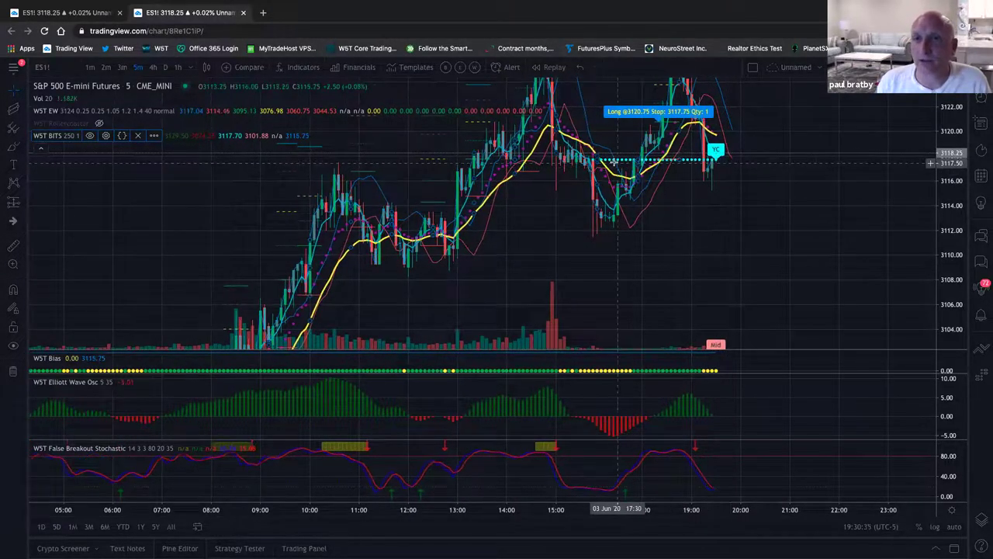
scroll(745, 174, up, 2)
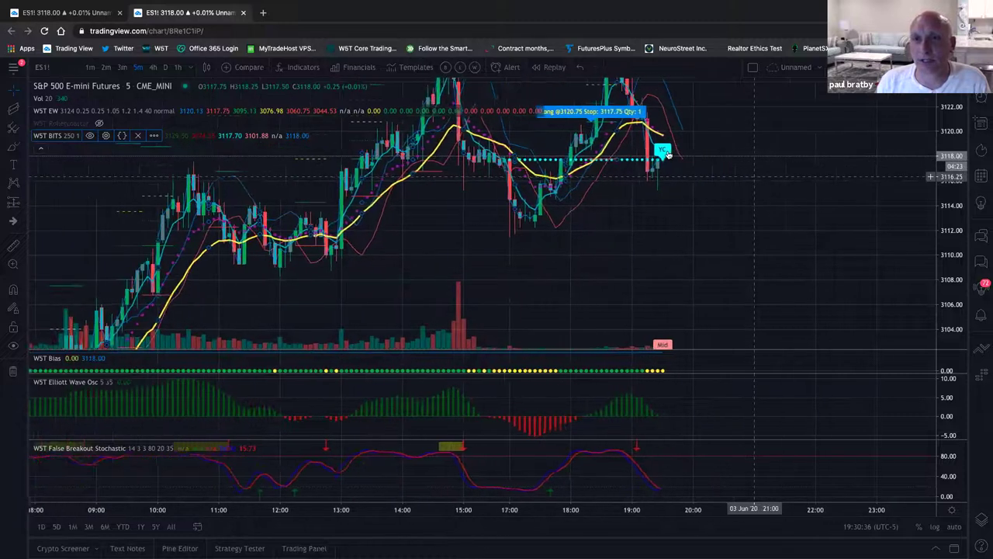
right_click(668, 154)
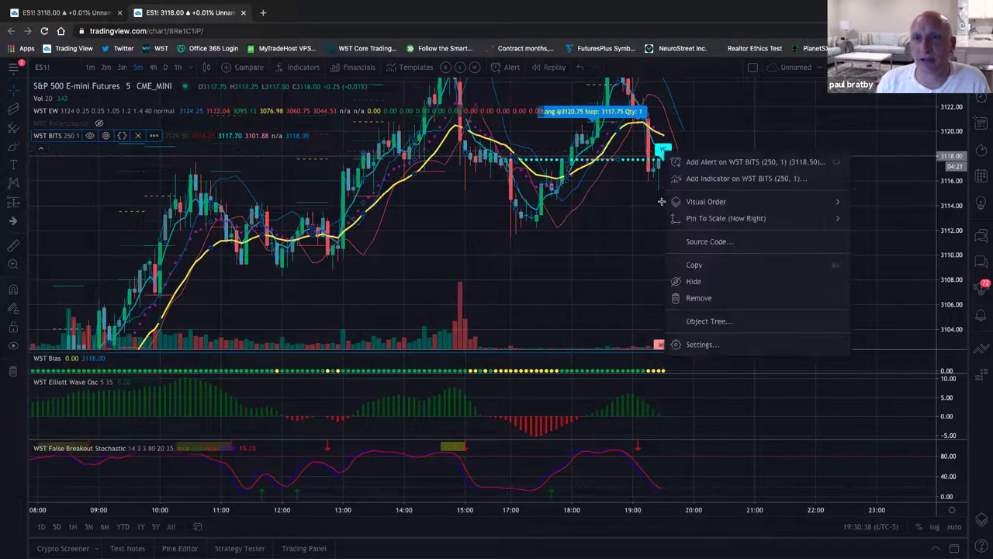
click(700, 345)
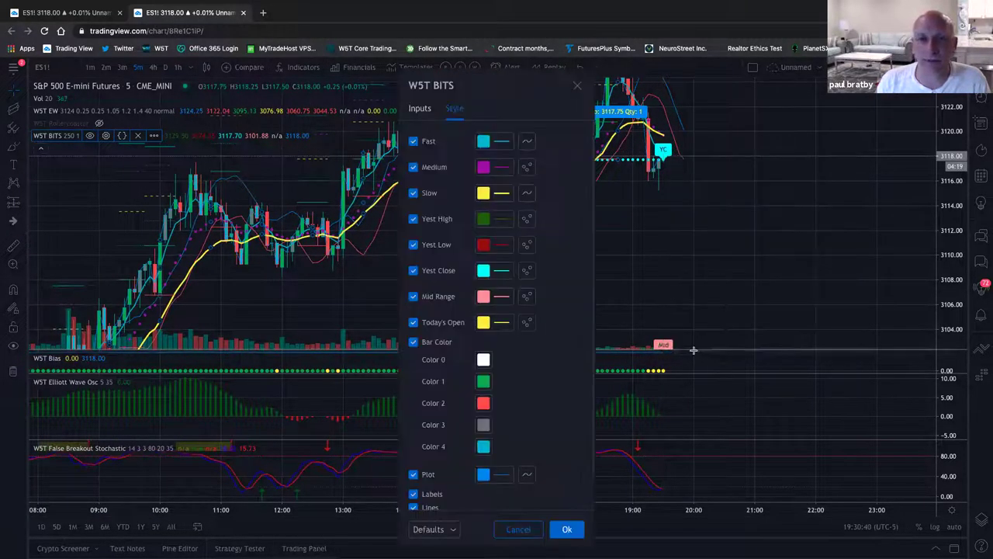
click(414, 494)
click(567, 529)
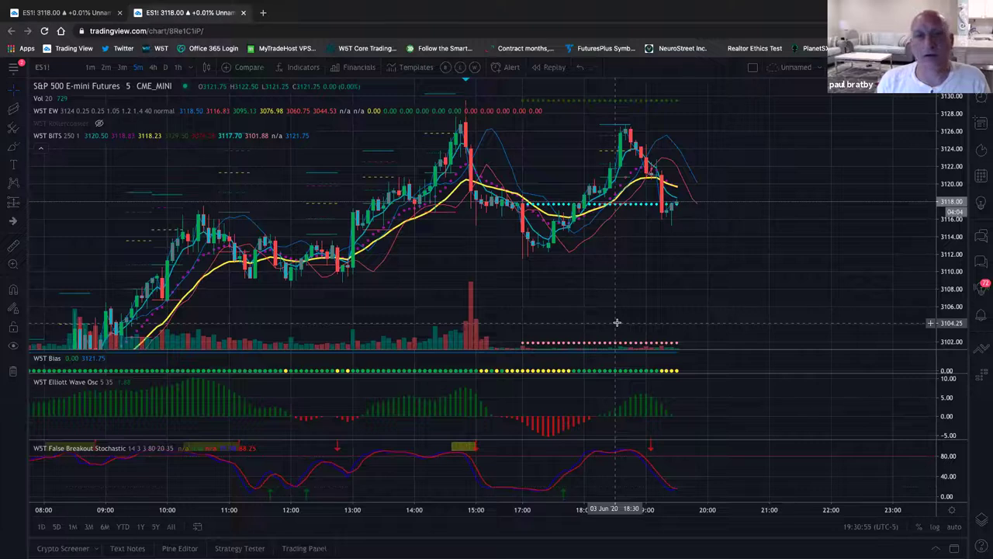
Step: Show the W5T Rollercoaster indicator on the 3 June candles and compress the Elliott Wave oscillator's vertical scale
click(98, 124)
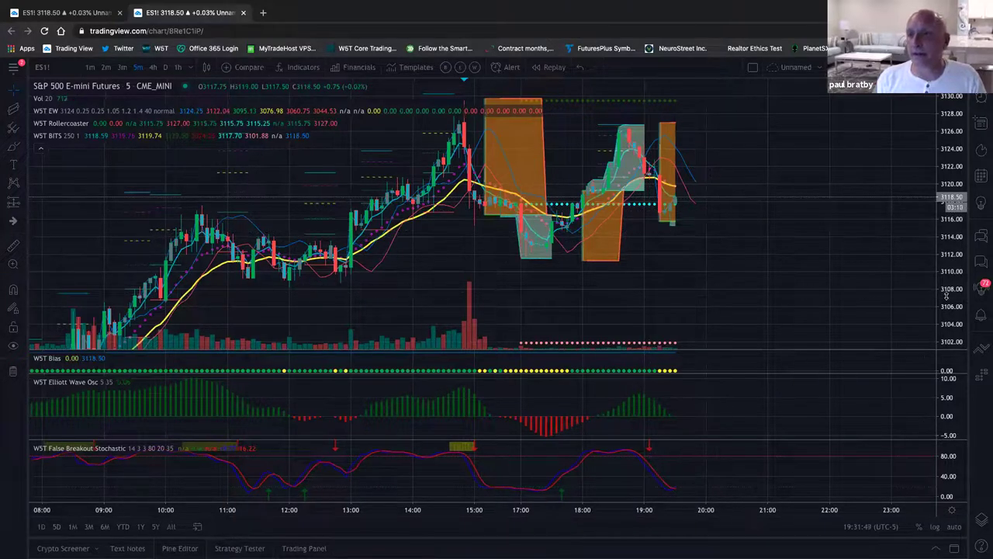
scroll(826, 222, up, 2)
scroll(826, 222, up, 2)
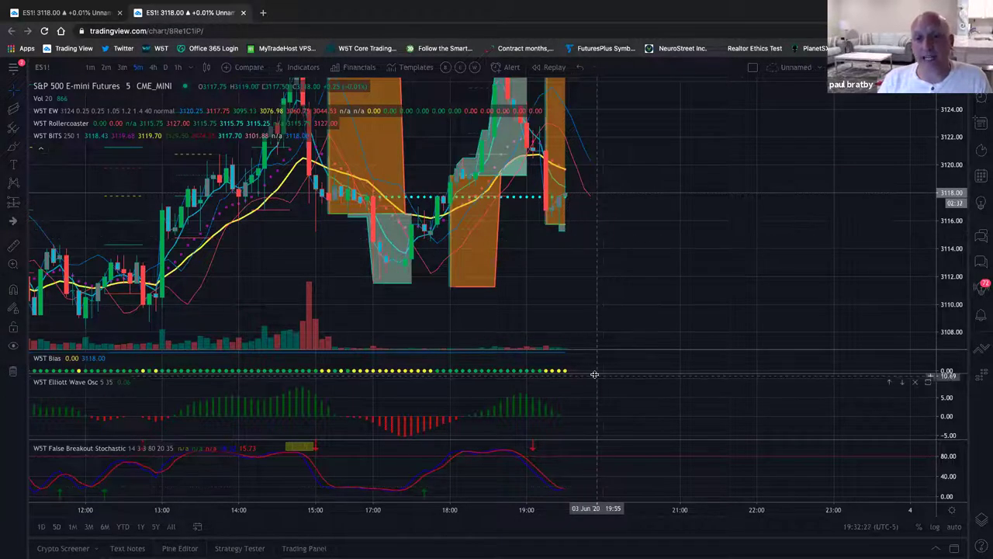
mouse_move(950, 411)
mouse_down()
mouse_move(951, 435)
mouse_move(952, 408)
mouse_up()
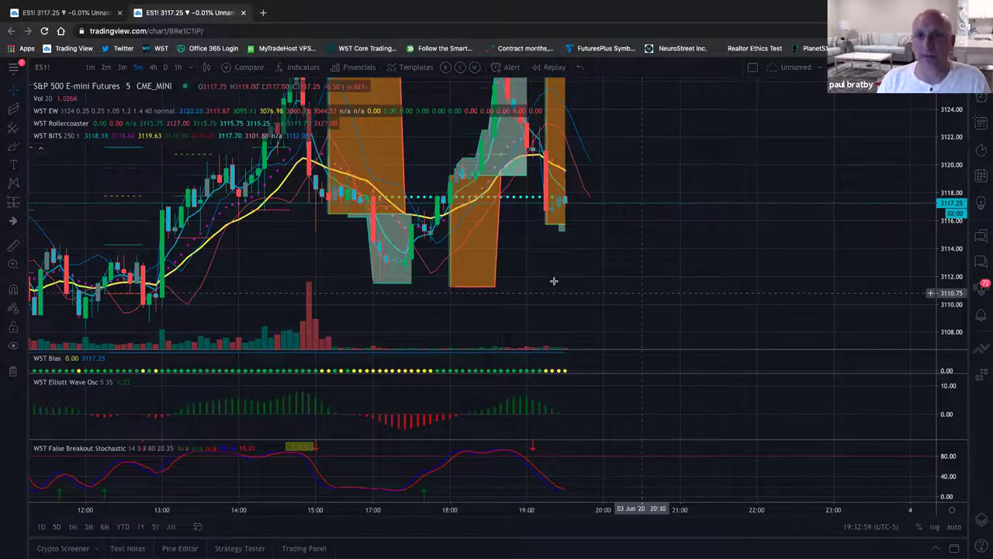
Step: Toggle the W5T EW indicator's visibility and examine its green and yellow zones against the Rollercoaster boxes over the 3 June session
scroll(672, 288, left, 3)
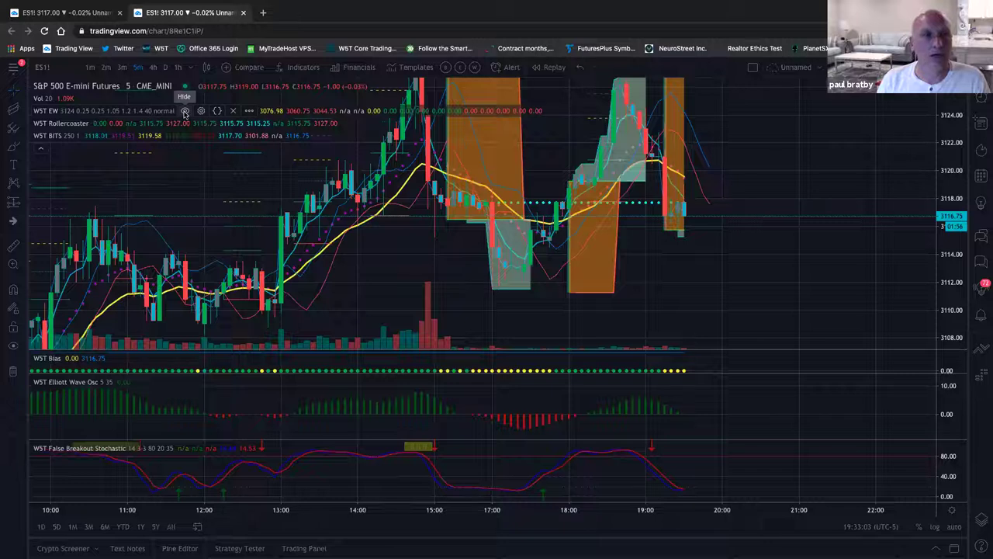
click(185, 111)
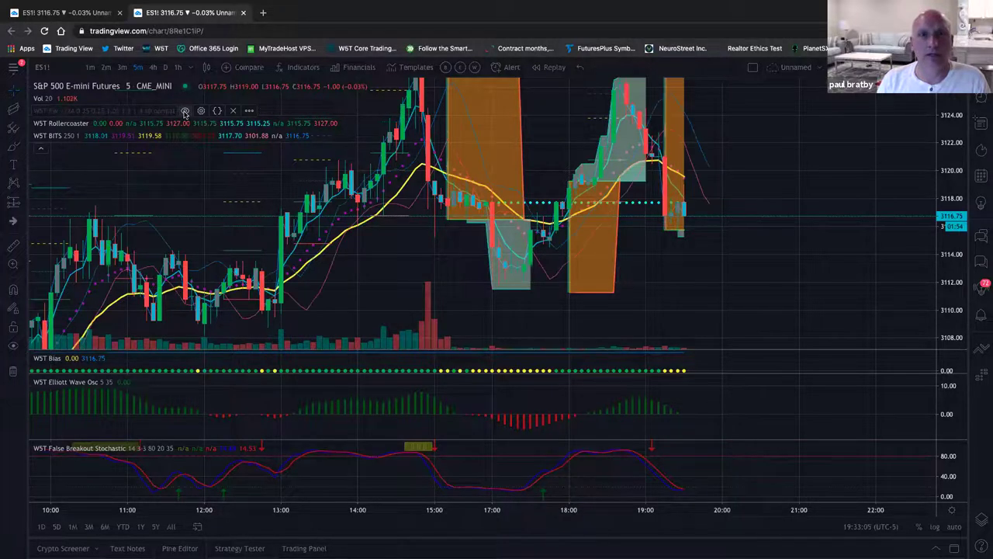
scroll(355, 233, down, 5)
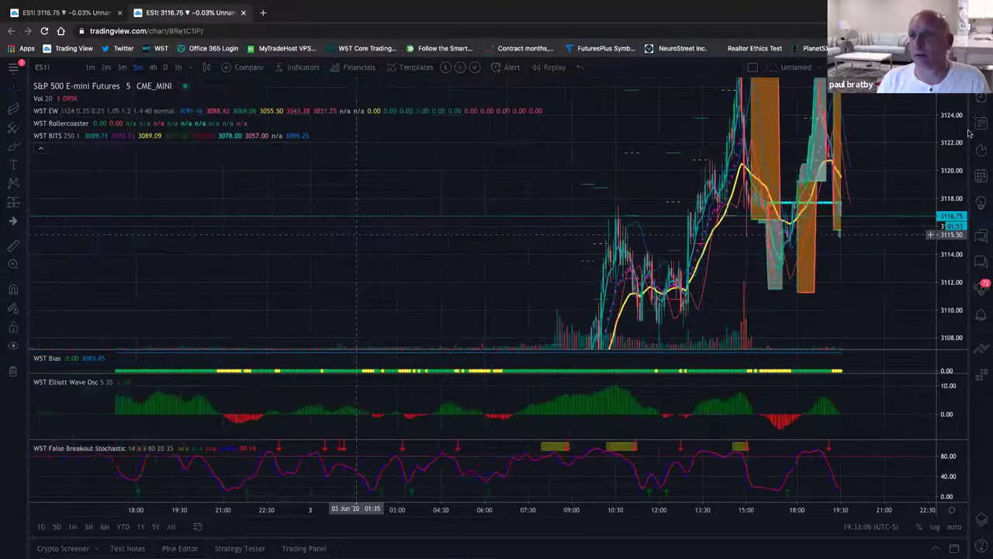
scroll(865, 308, down, 3)
drag(861, 226, 844, 219)
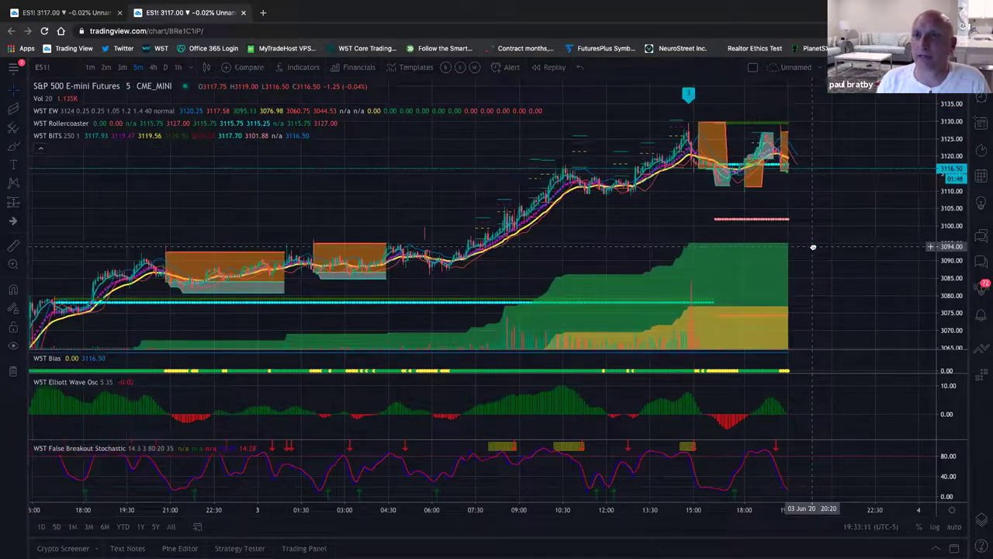
scroll(801, 240, up, 3)
scroll(801, 240, up, 3)
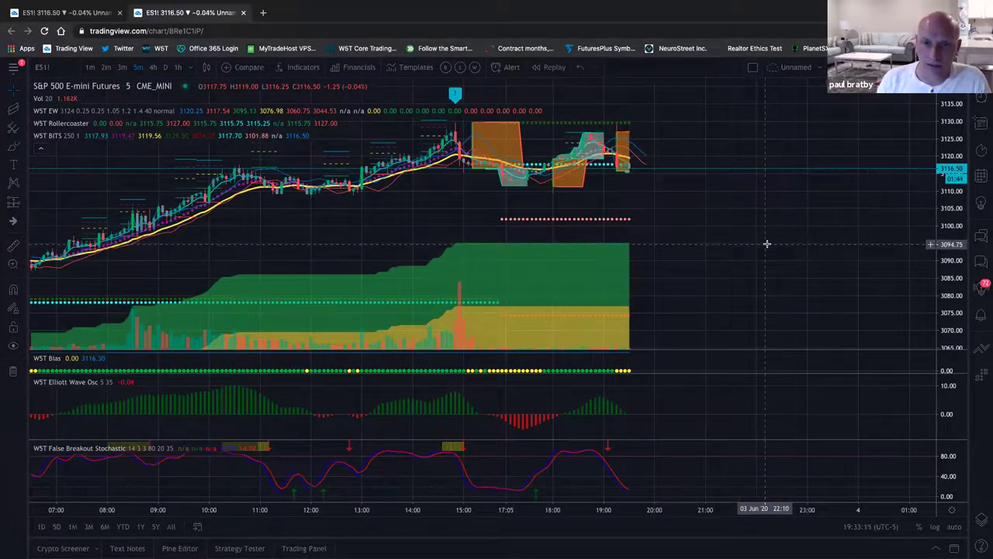
drag(938, 423, 939, 403)
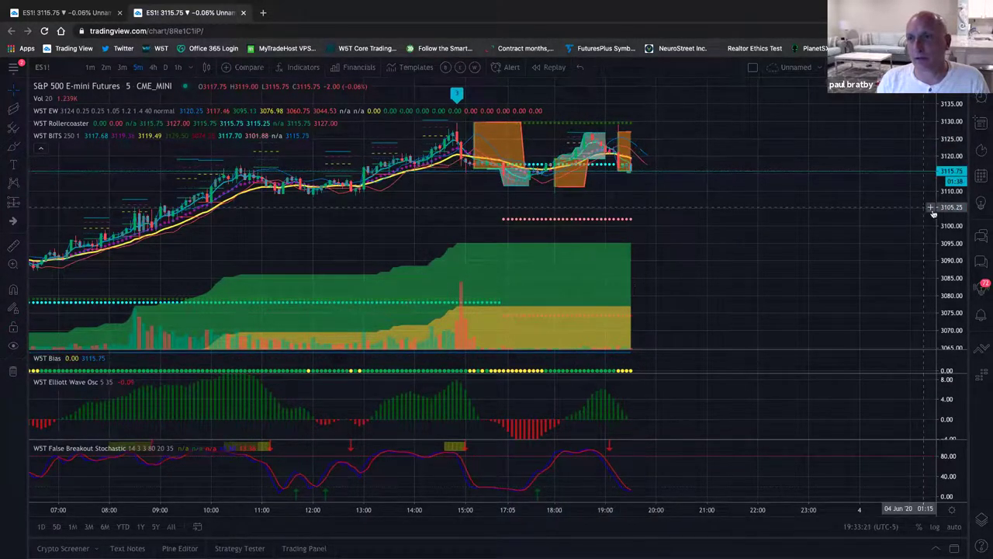
drag(948, 213, 949, 220)
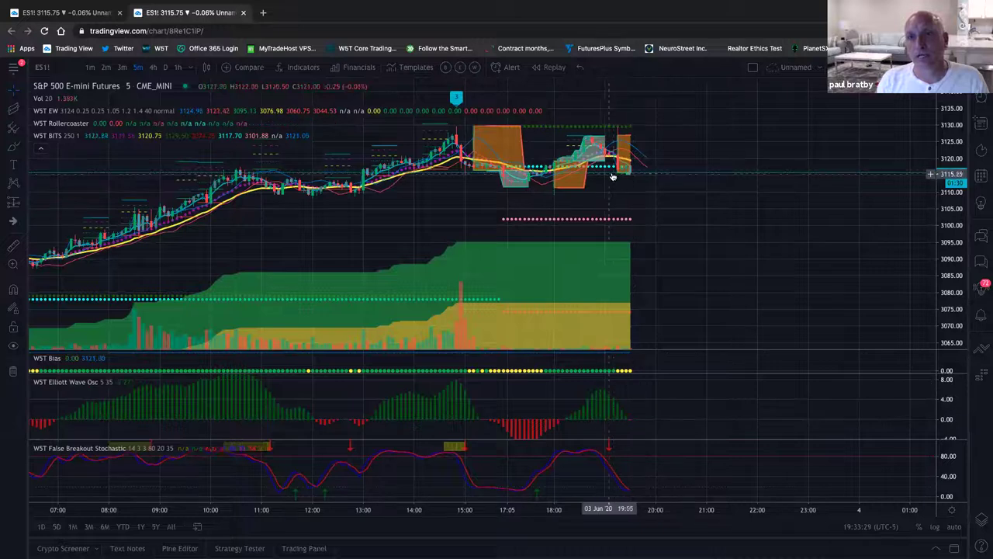
Step: Open the order ticket, connect the chart to the Paper Trading broker and minimize the account's positions view
click(976, 349)
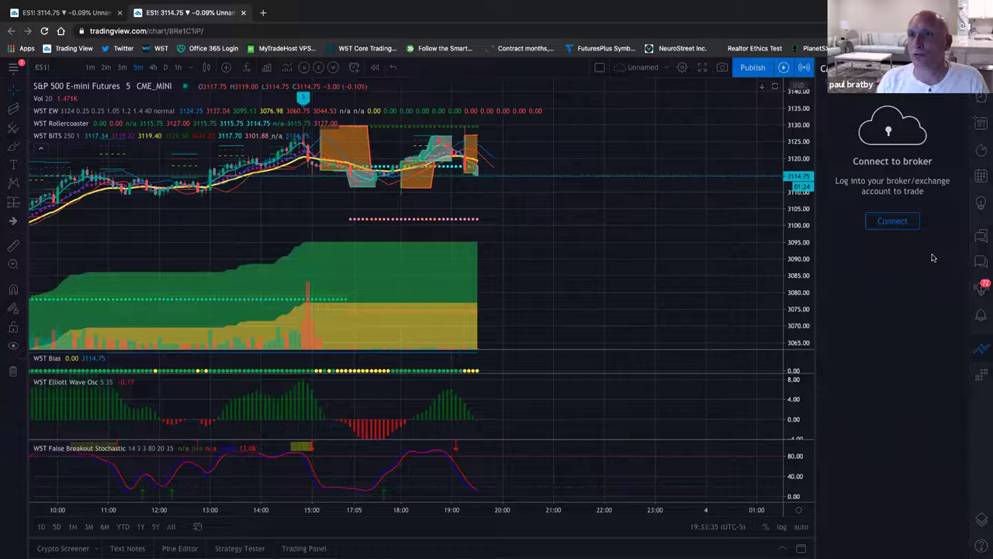
click(893, 221)
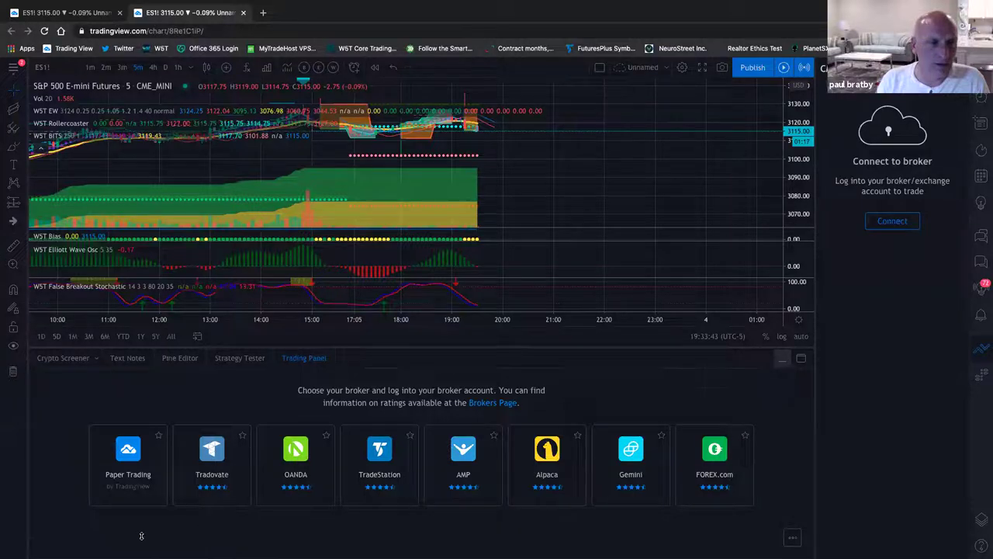
click(783, 357)
click(891, 221)
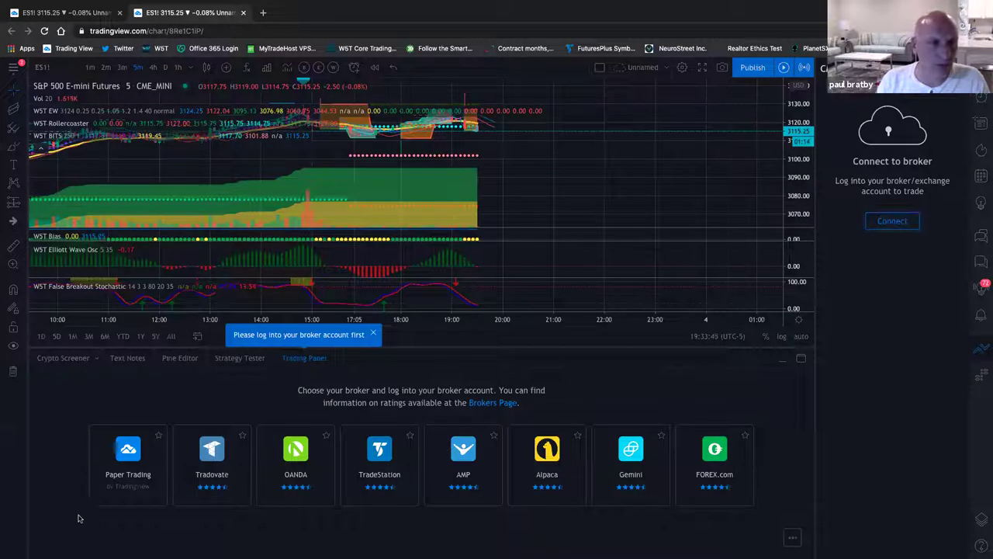
mouse_move(126, 460)
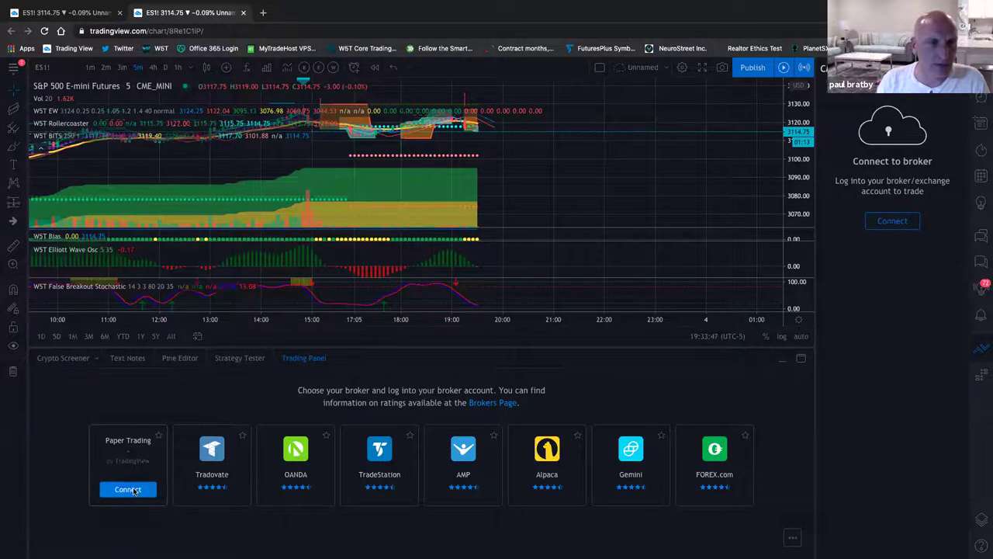
click(128, 489)
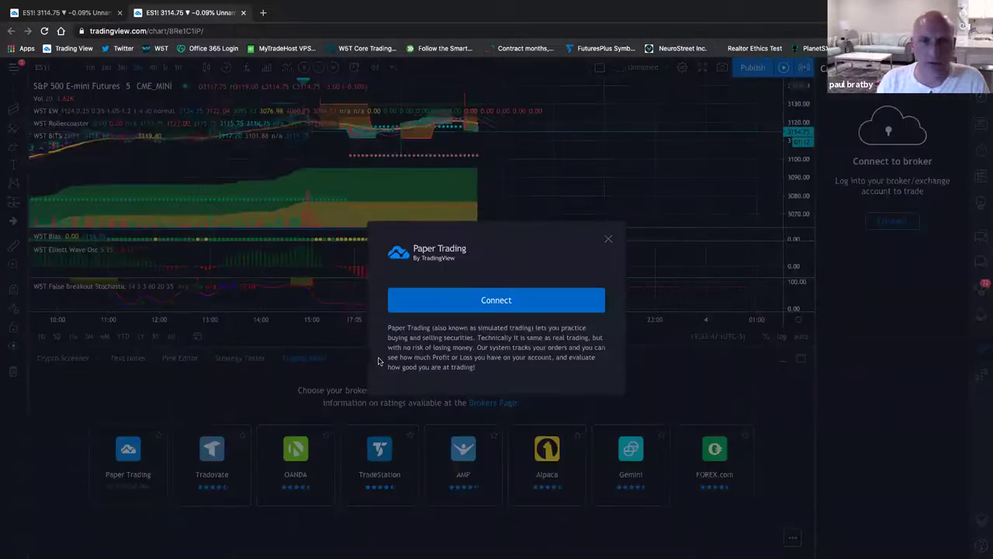
click(491, 298)
click(840, 343)
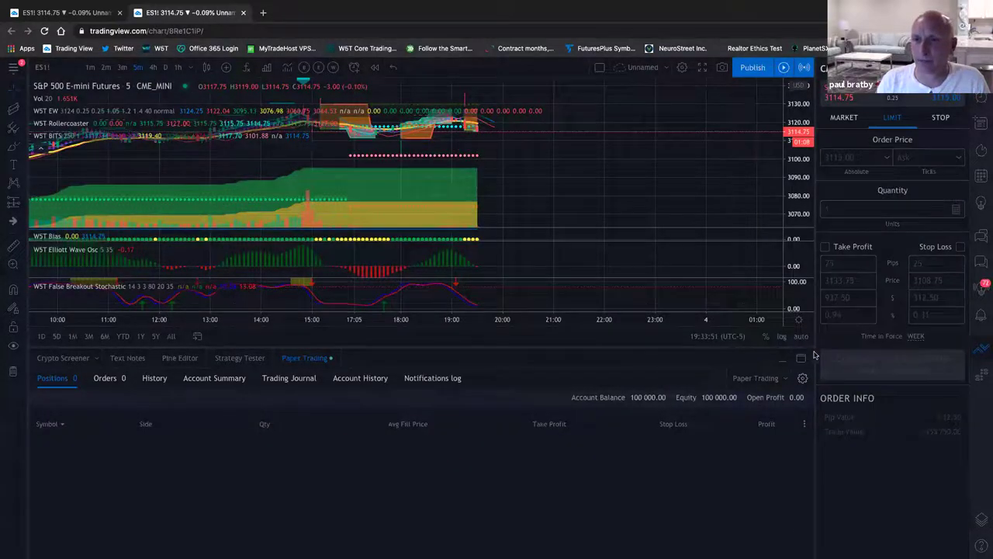
click(782, 358)
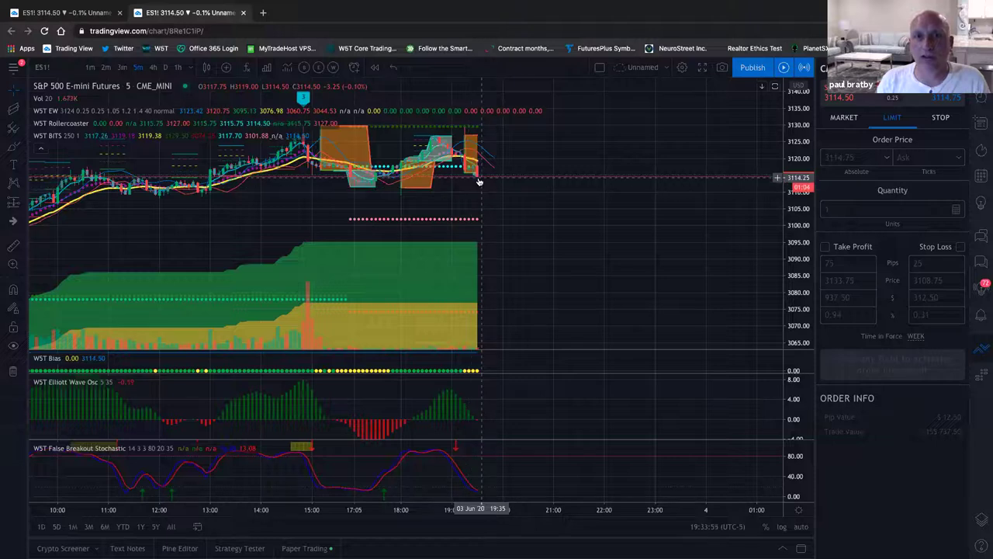
Step: Set the order ticket to the sell side and enable a stop loss of 15 pips
click(838, 98)
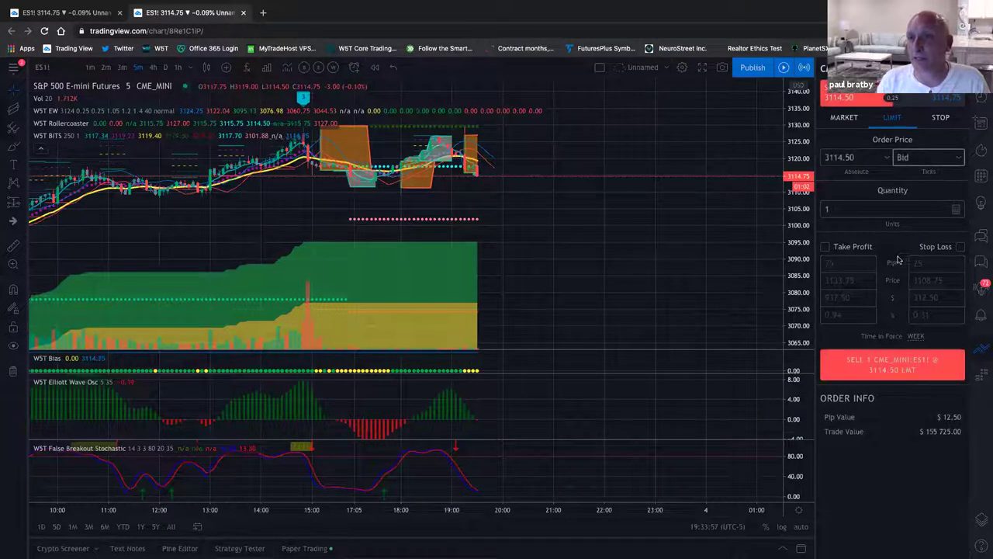
click(962, 247)
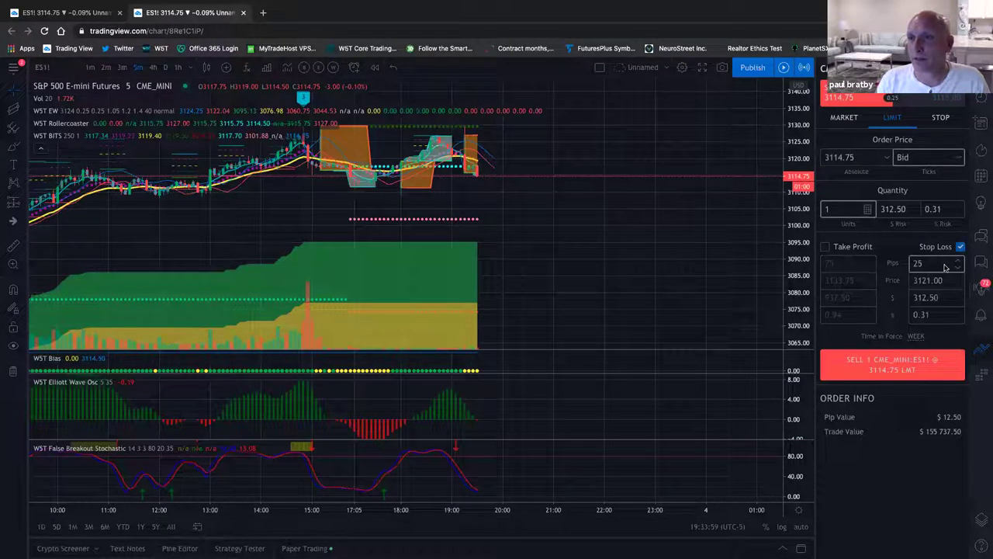
key(BackSpace)
key(BackSpace)
text(15)
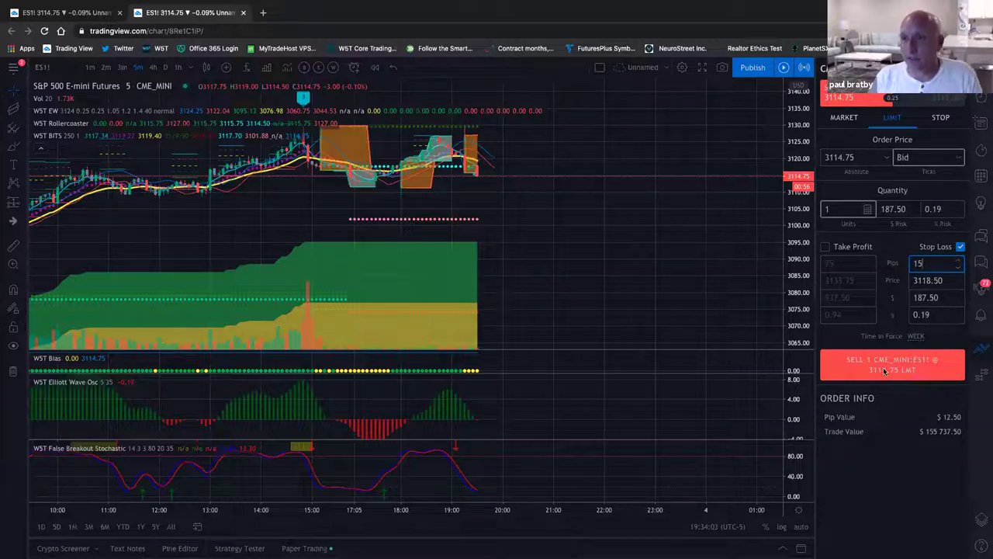
Step: Submit the sell of 1 ES1! unit as a market order and close the order ticket
click(845, 117)
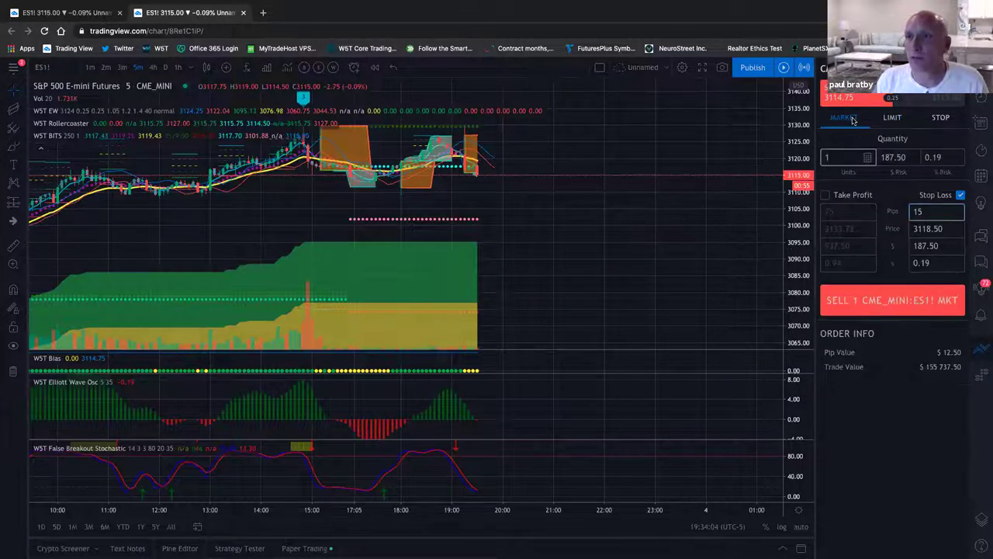
click(897, 305)
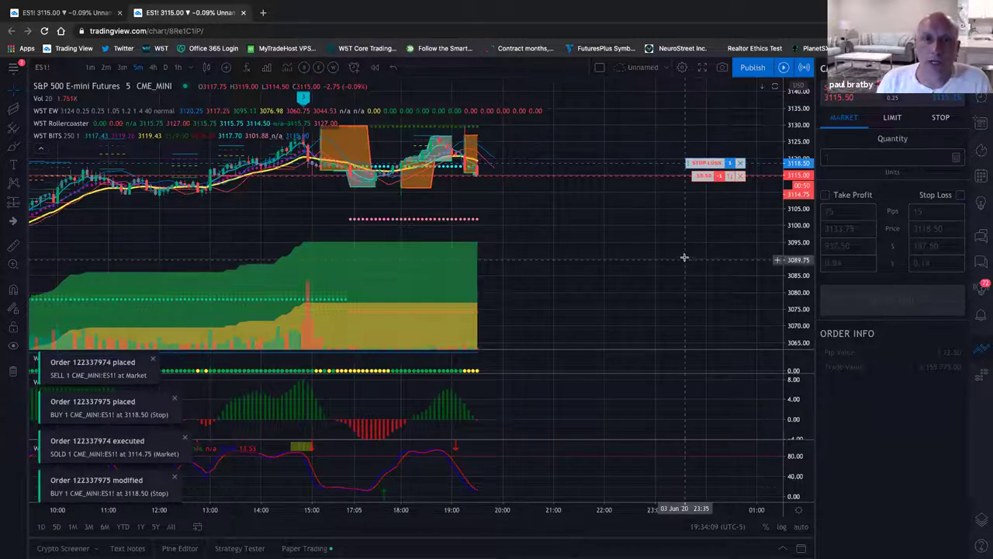
scroll(594, 230, left, 3)
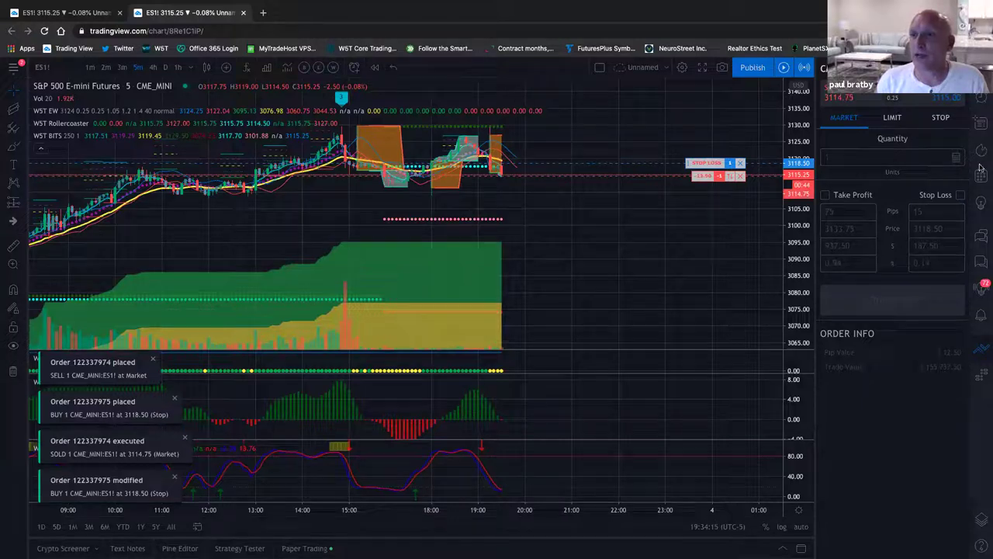
click(980, 349)
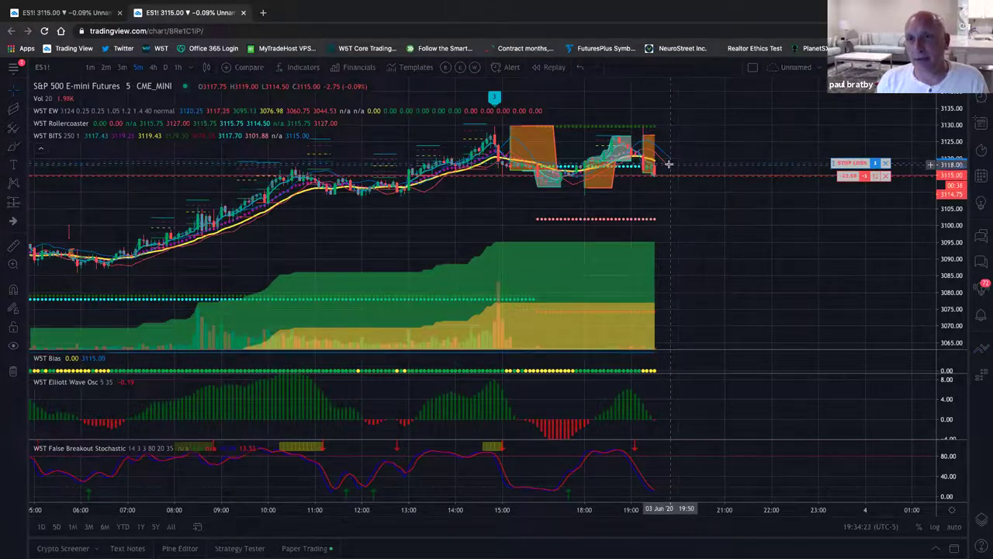
Step: Switch the chart to the 2-minute interval and examine the latest candles around the short position and its stop loss
scroll(683, 228, down, 3)
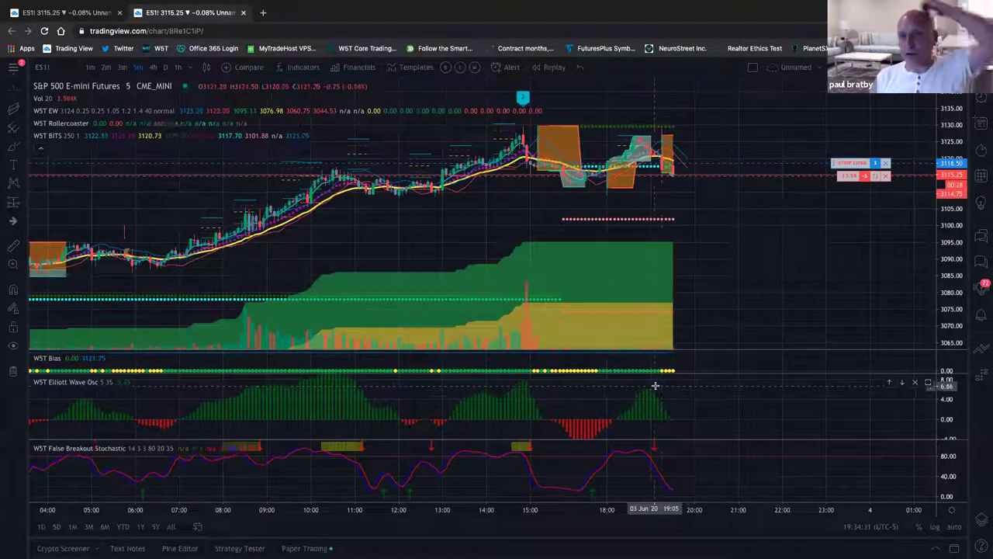
scroll(395, 162, down, 2)
click(106, 68)
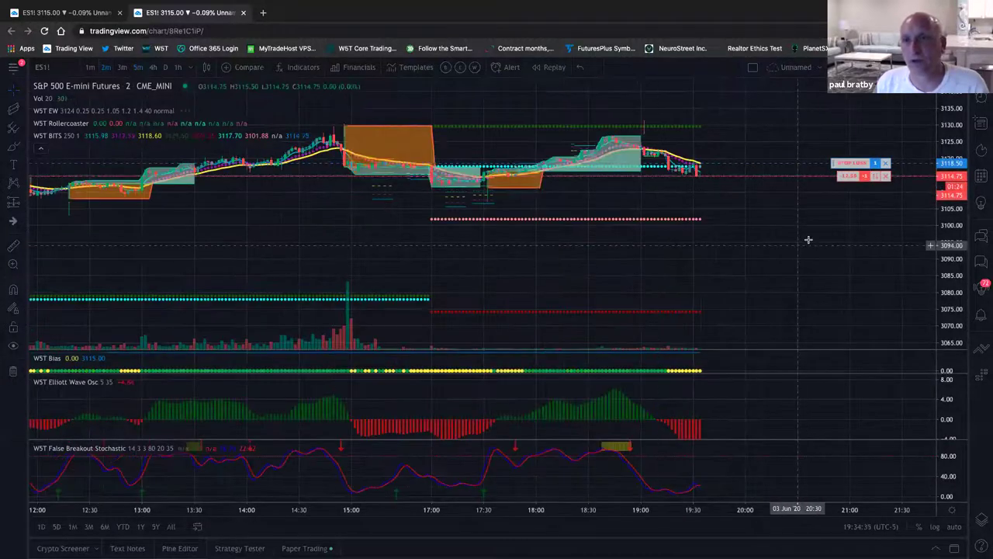
scroll(791, 228, up, 2)
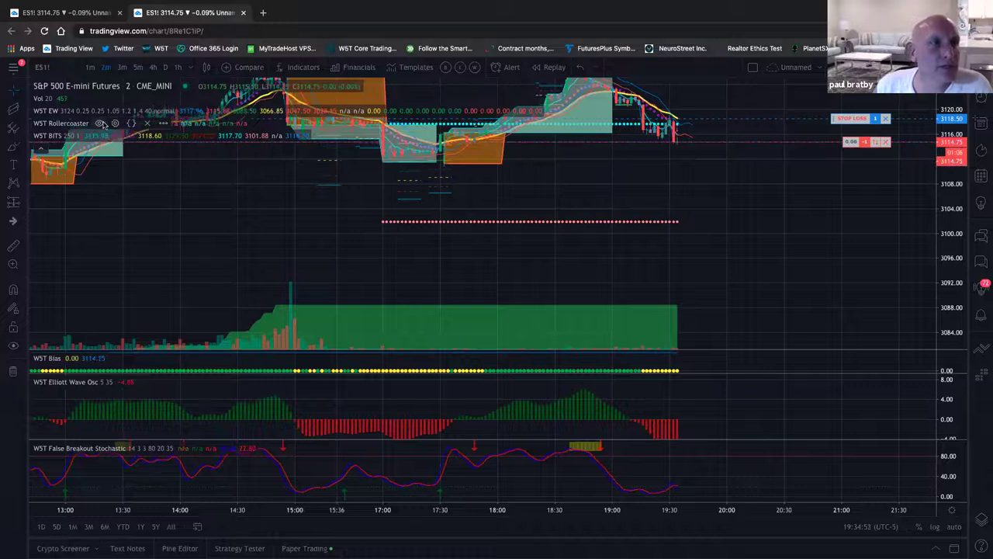
Step: Hide and reshow the W5T Rollercoaster boxes on the 2-minute chart, and compare them with the 3-minute interval
click(99, 124)
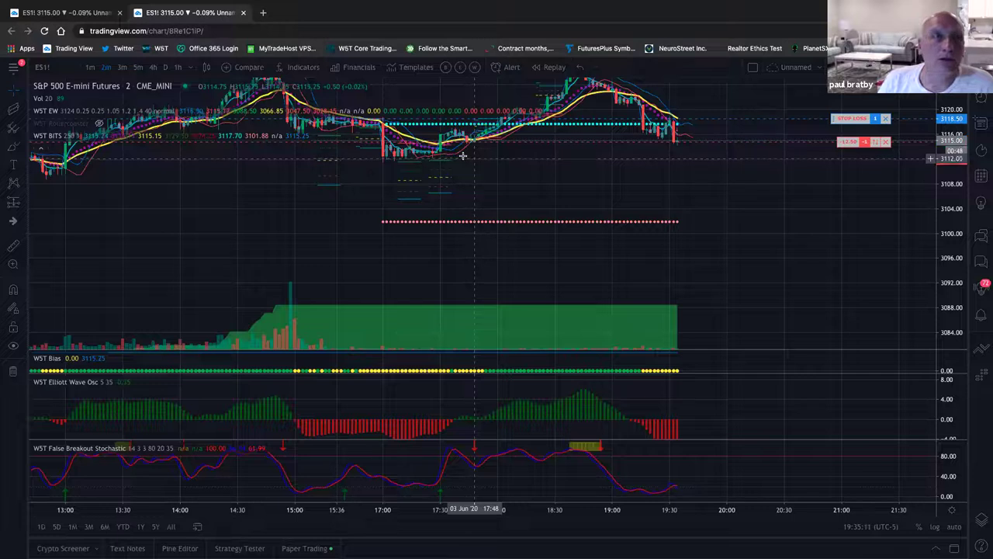
click(99, 124)
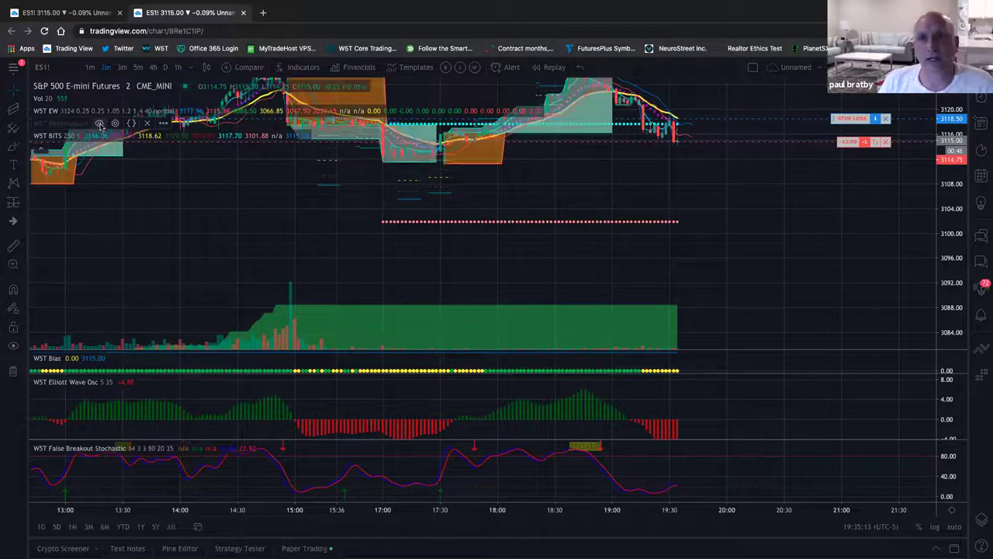
drag(672, 178, 680, 228)
scroll(680, 227, down, 3)
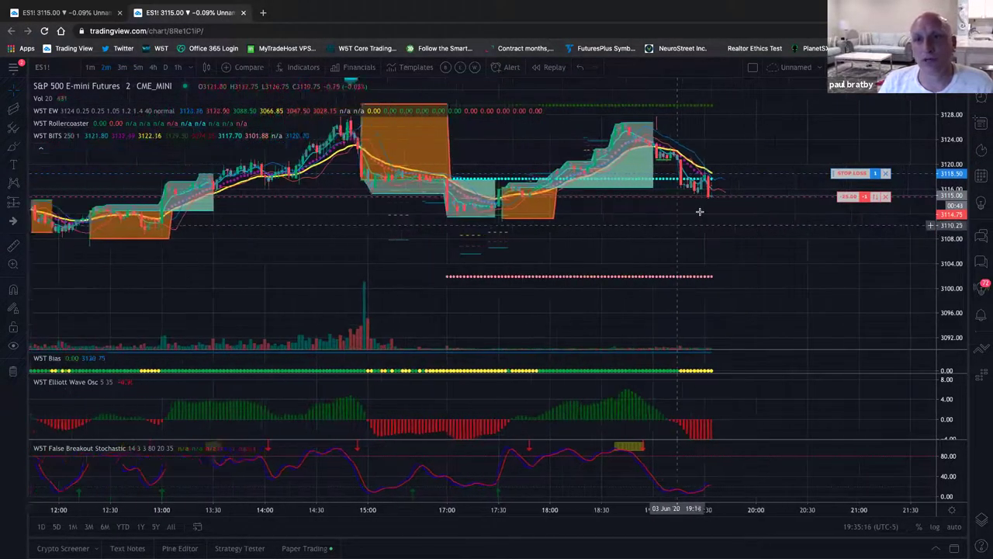
click(124, 67)
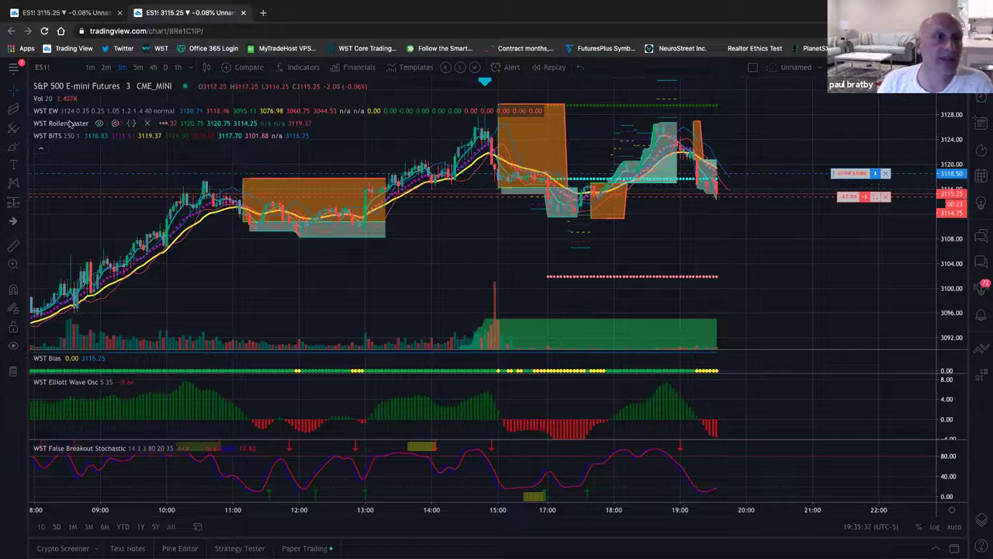
Step: Add a custom 4-minute interval to the favorites and switch the ES1! chart to it
click(191, 67)
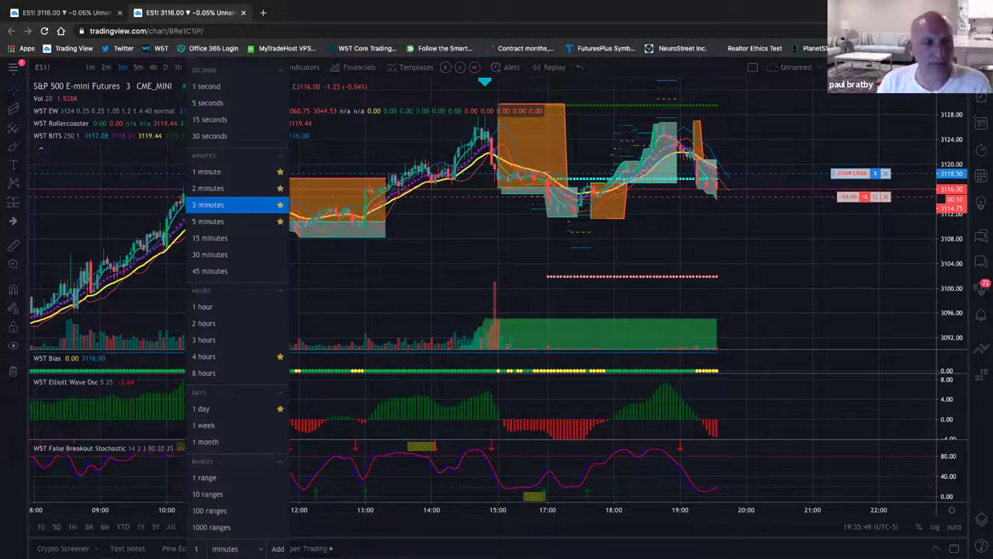
mouse_move(229, 543)
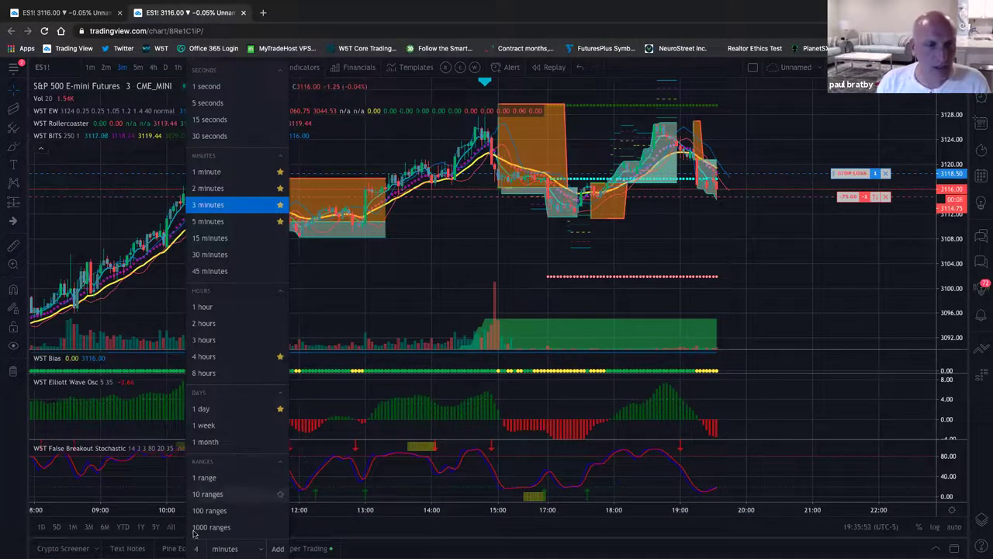
click(277, 548)
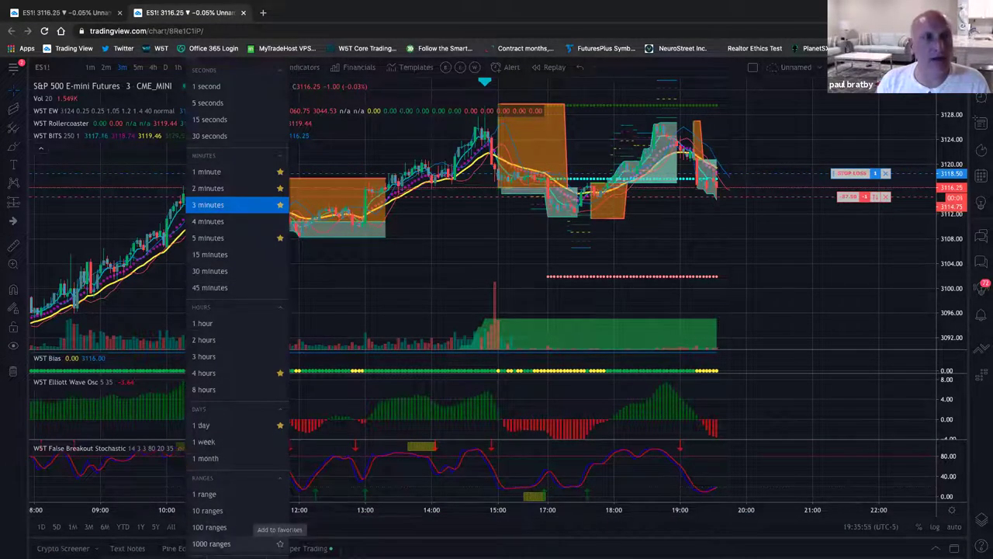
click(280, 221)
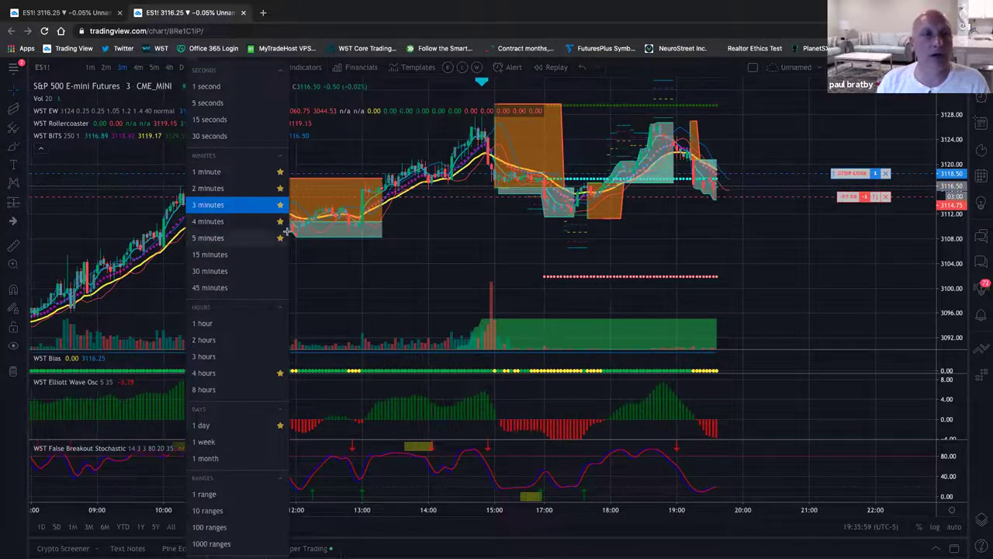
click(337, 275)
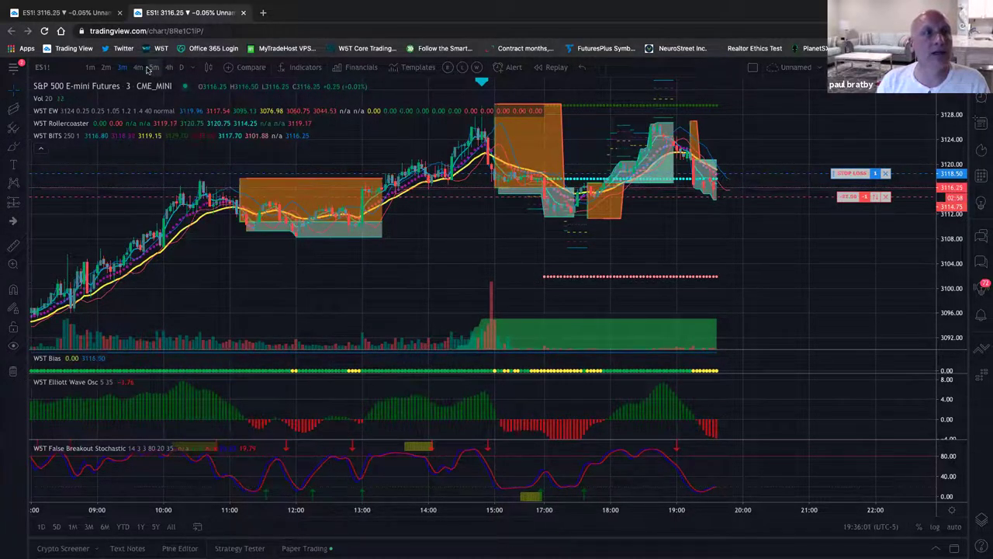
click(139, 68)
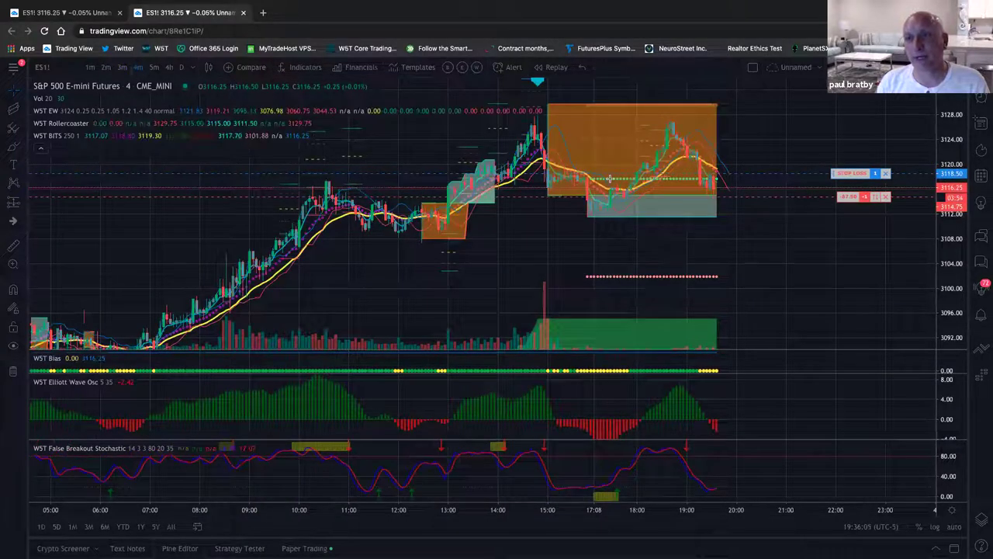
Step: Switch the S&P 500 E-mini Futures chart to the 5-minute interval
scroll(764, 216, right, 3)
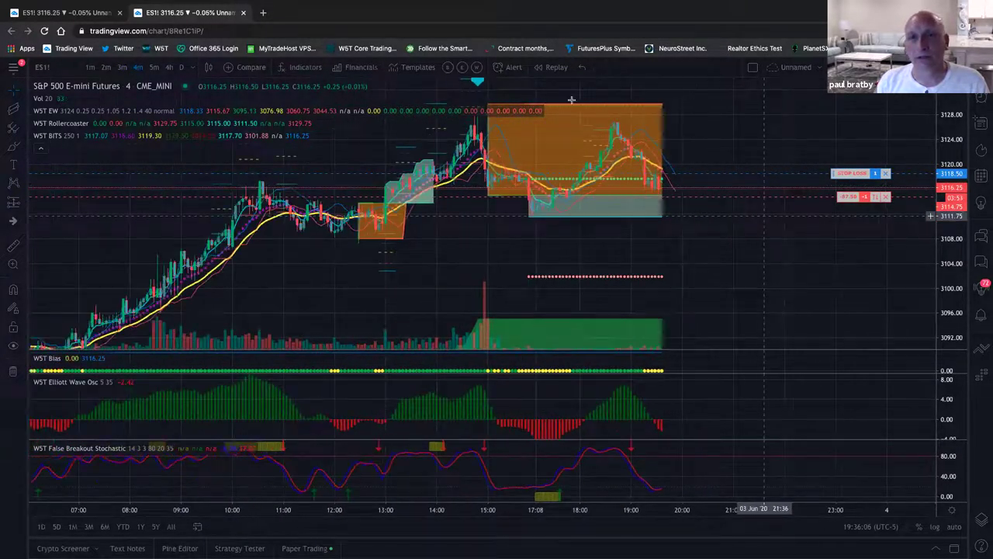
scroll(764, 216, down, 1)
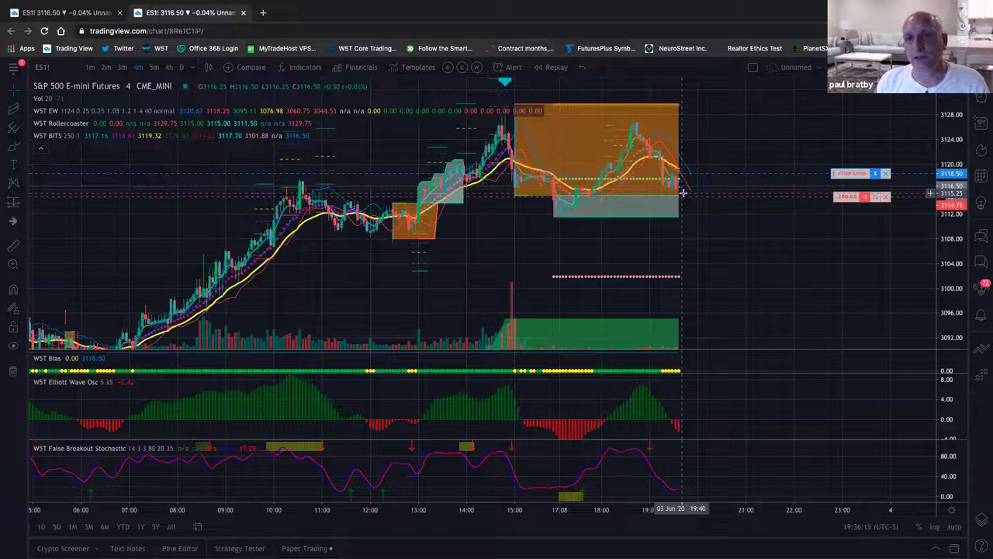
scroll(711, 239, down, 2)
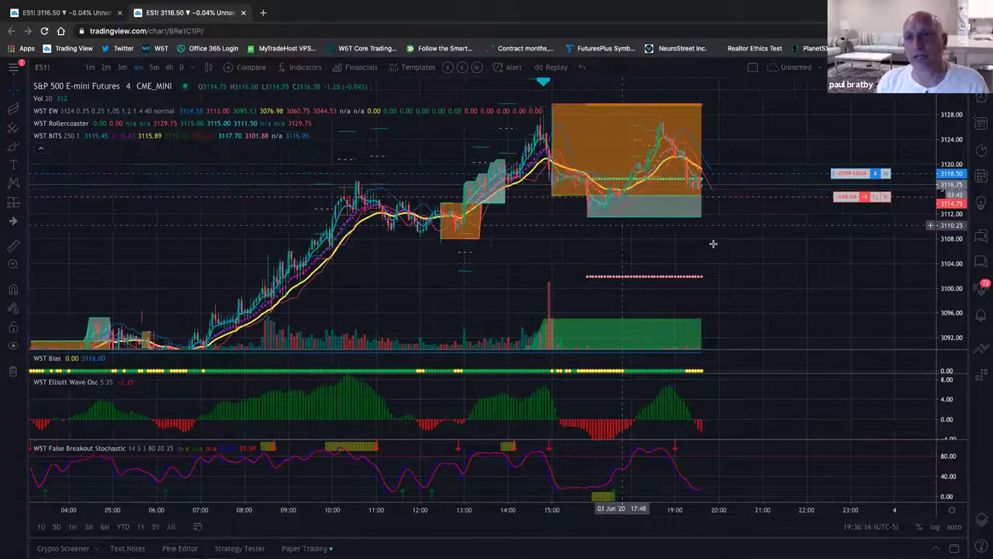
scroll(930, 244, down, 3)
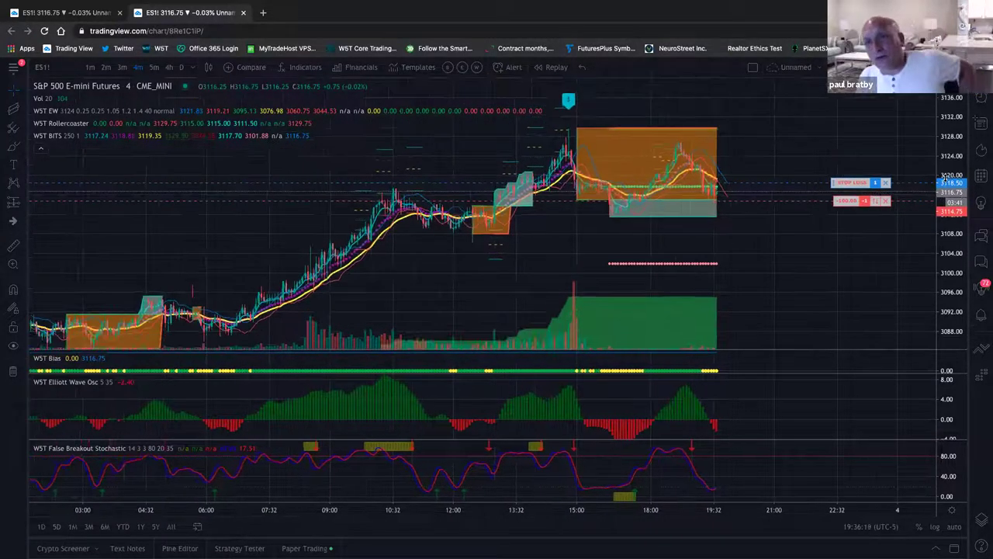
scroll(941, 176, down, 1)
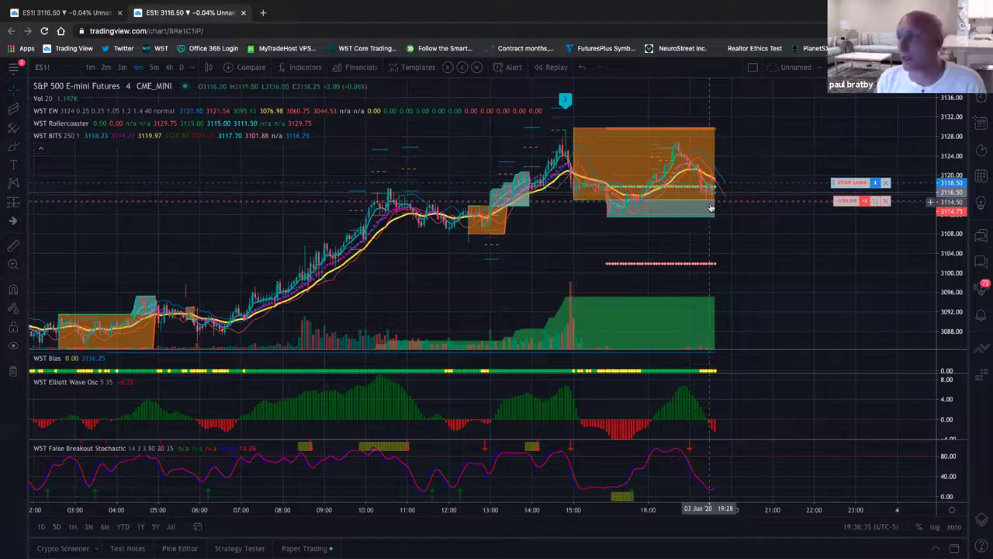
click(154, 67)
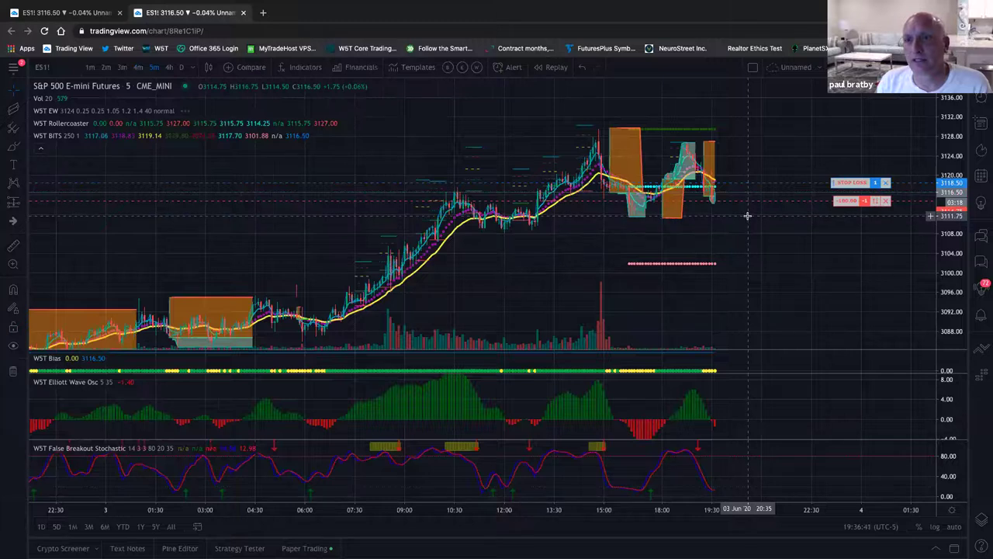
Step: Examine the 5-minute price action, from the overnight session up to the latest candles beside the open position and stop loss
scroll(748, 215, up, 5)
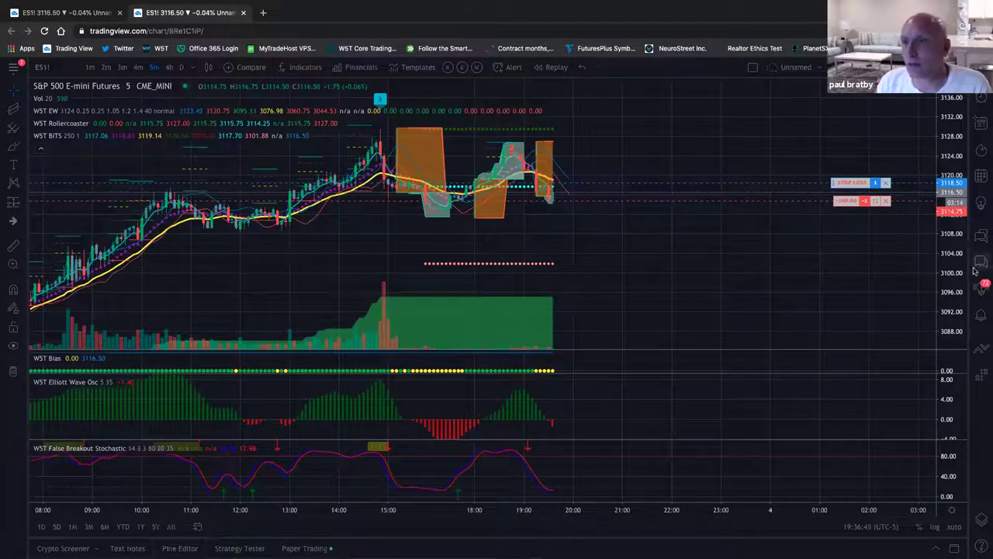
scroll(959, 210, up, 3)
drag(711, 217, 233, 228)
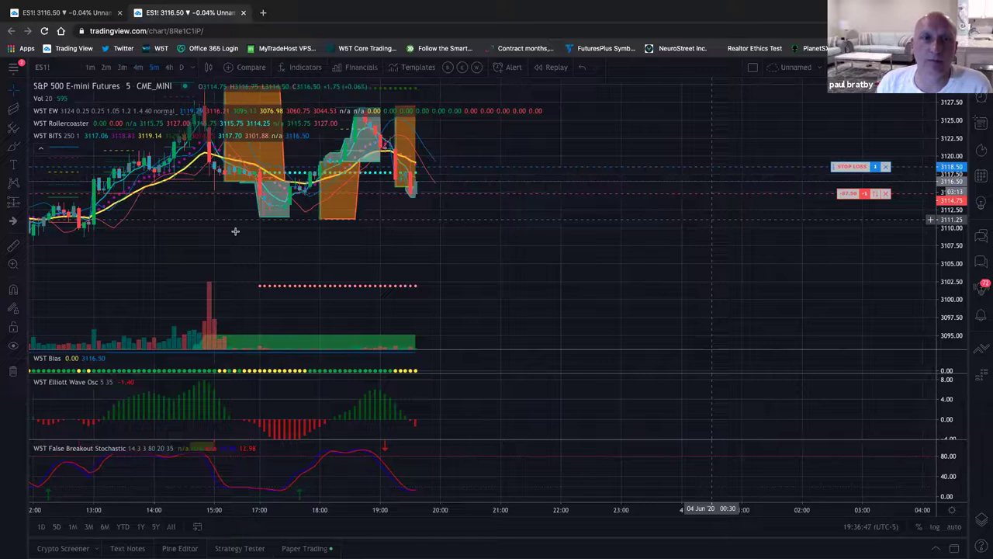
drag(448, 226, 539, 216)
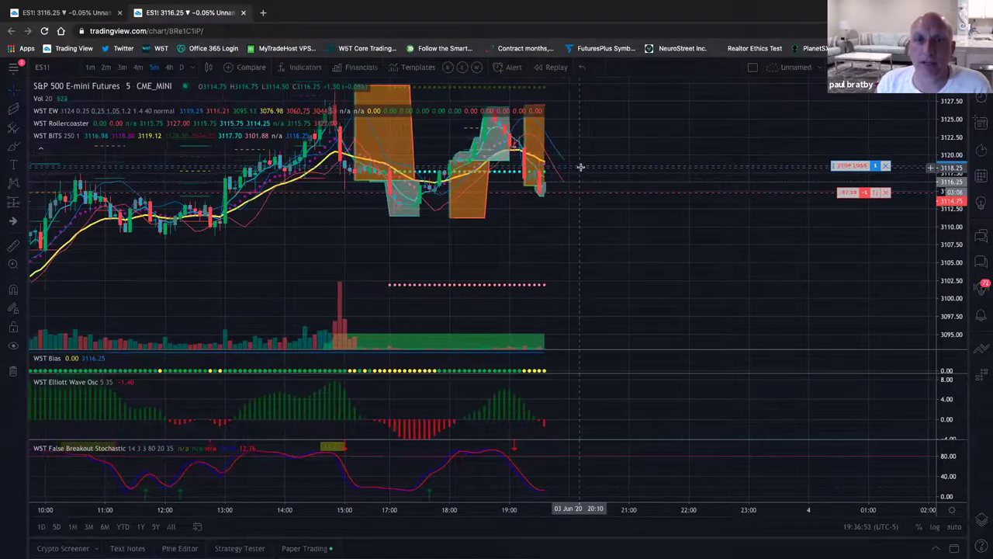
scroll(614, 253, down, 2)
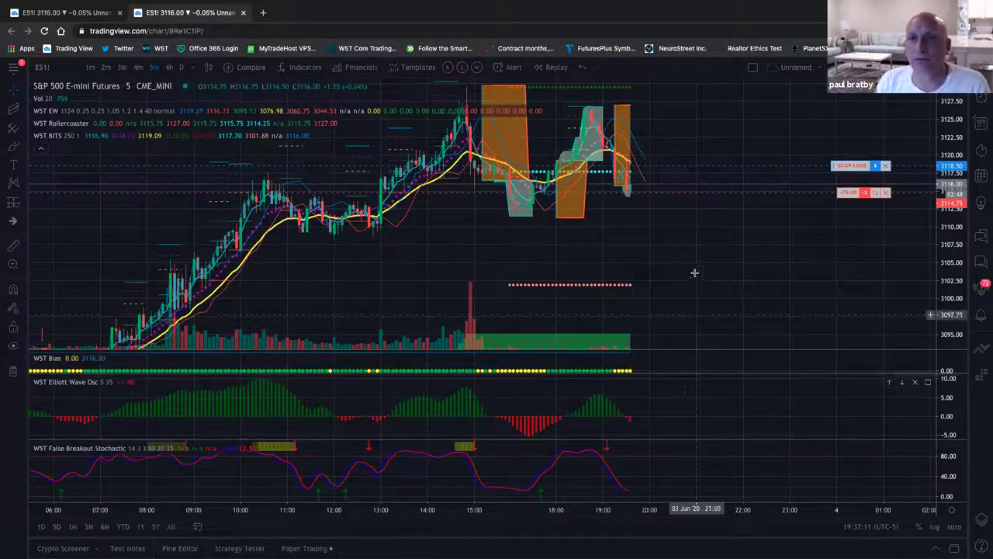
scroll(694, 269, down, 3)
scroll(934, 203, down, 4)
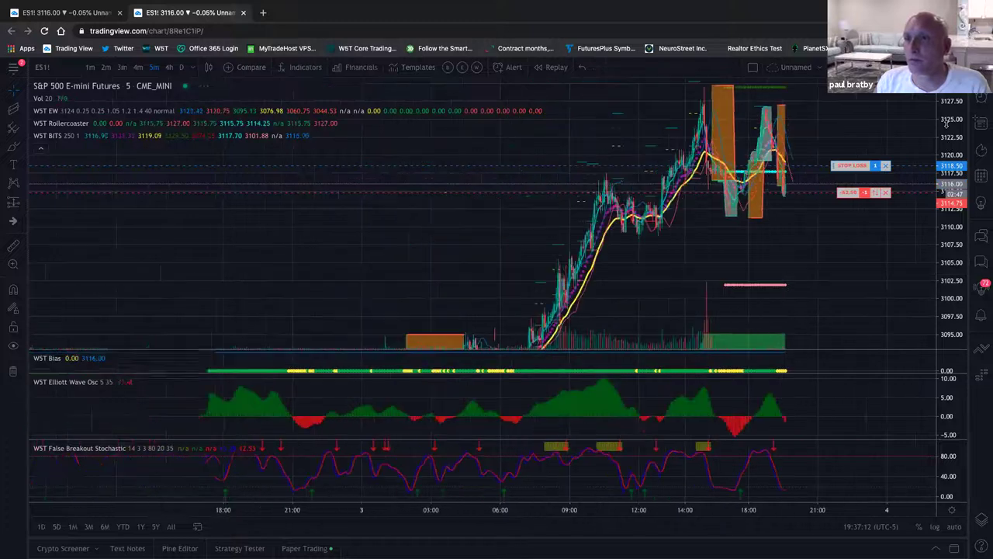
scroll(934, 203, up, 2)
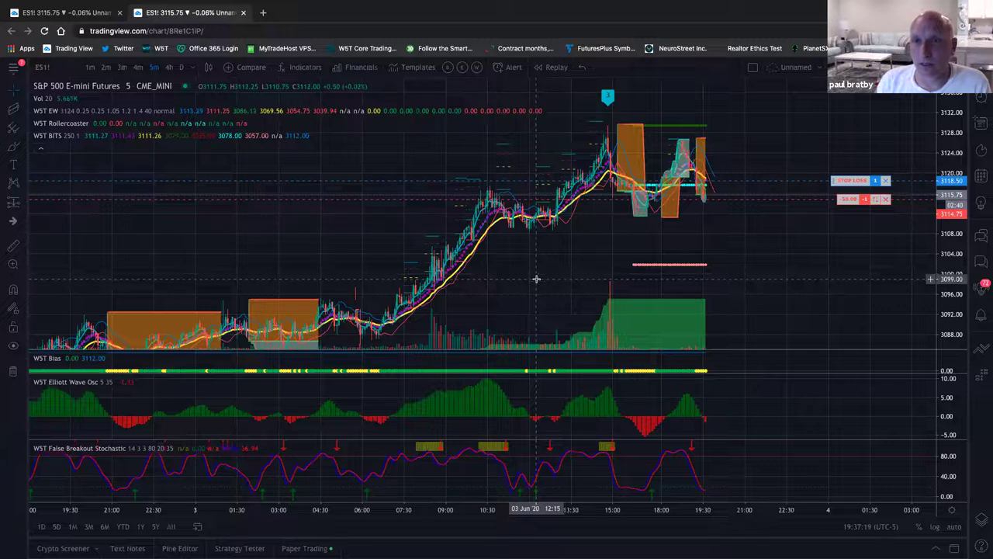
scroll(536, 270, up, 3)
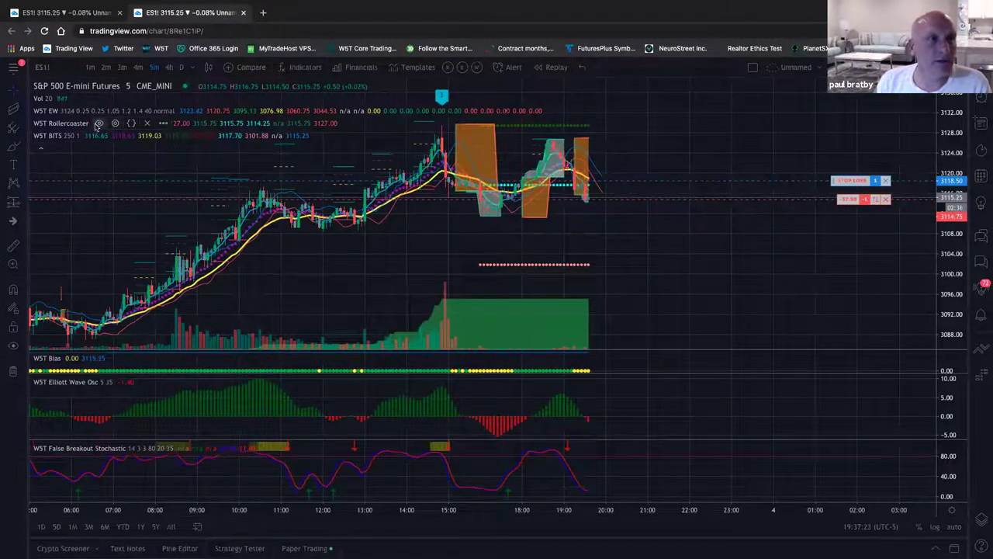
Step: Hide the W5T Rollercoaster, W5T BITS and W5T EW indicators on the price chart
click(99, 123)
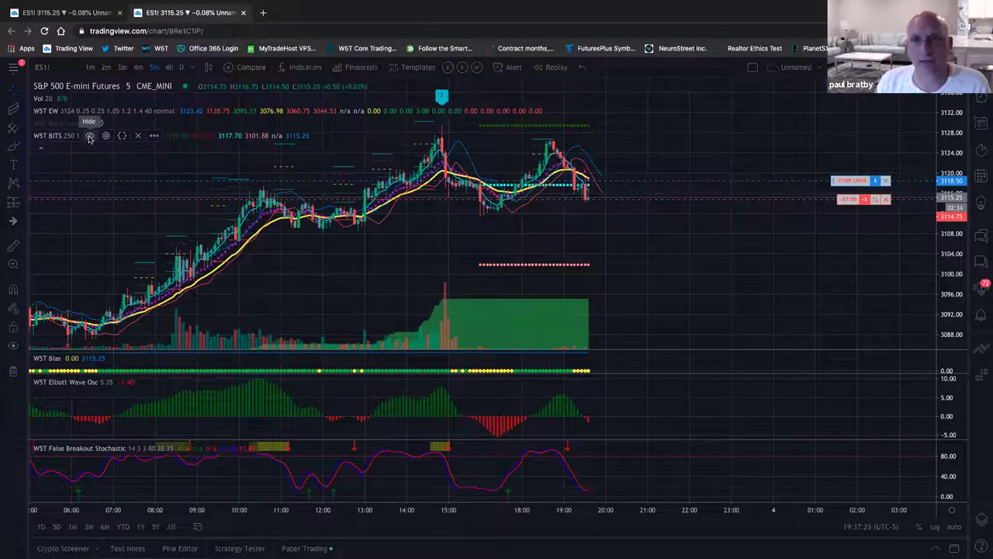
click(90, 136)
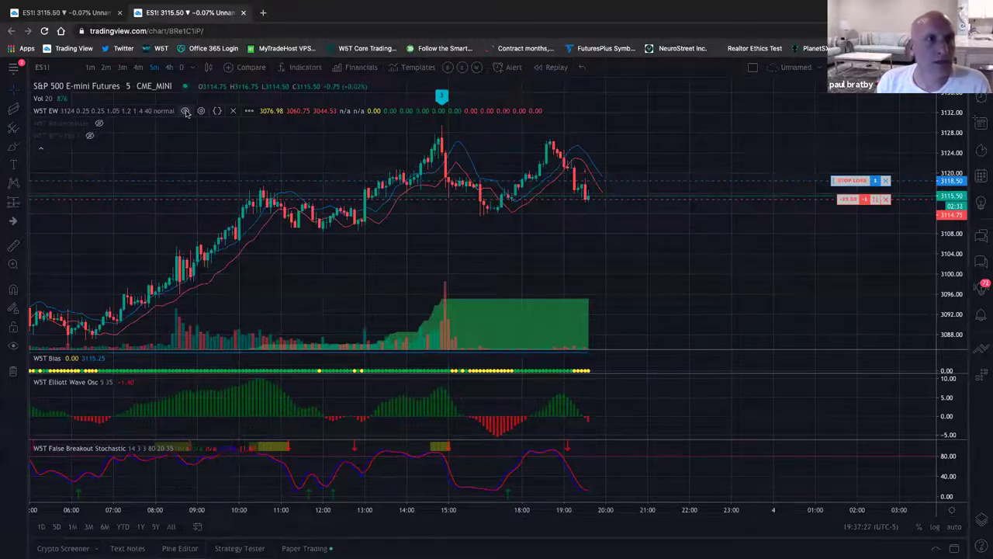
click(186, 112)
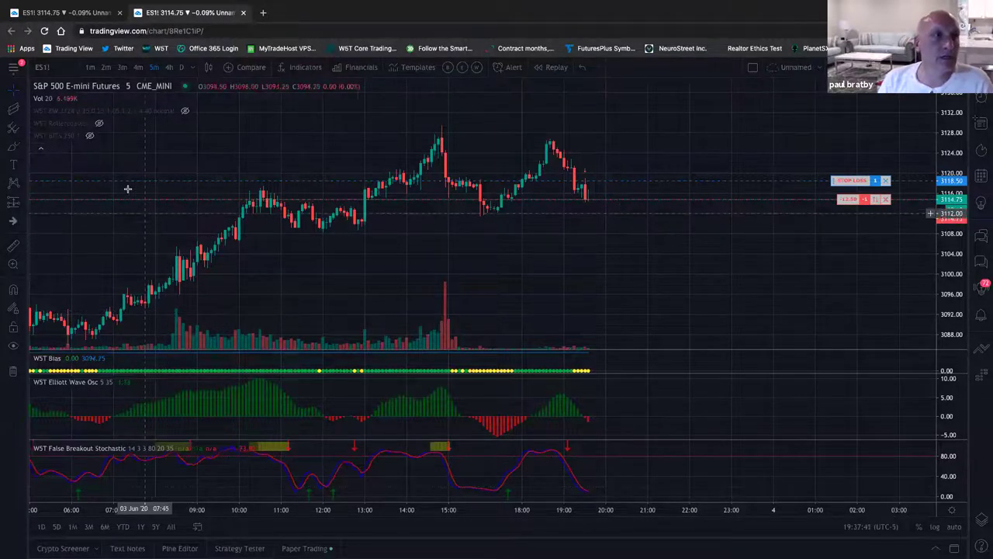
Step: Draw a Regression Trend from the 18:40 swing high down to the 19:30 candle
click(12, 111)
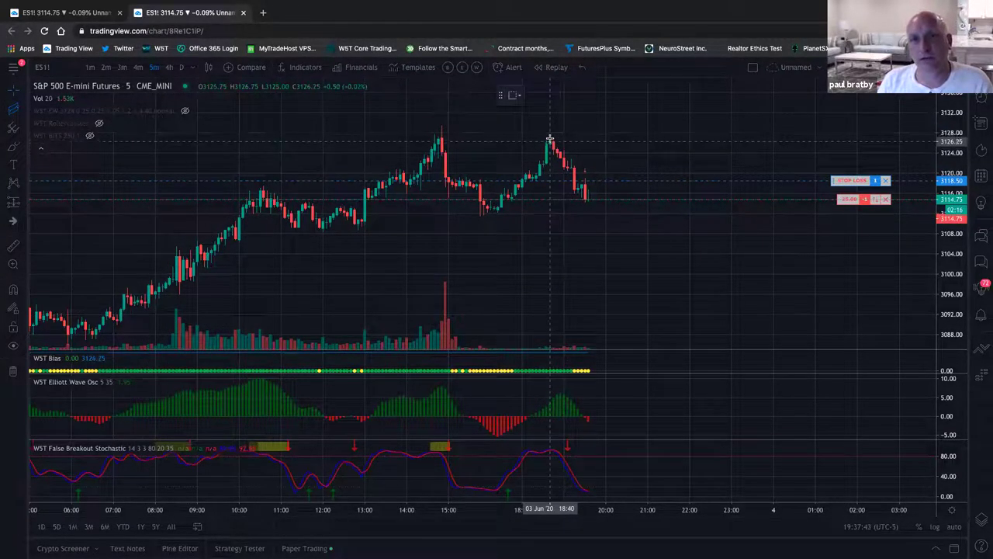
click(586, 200)
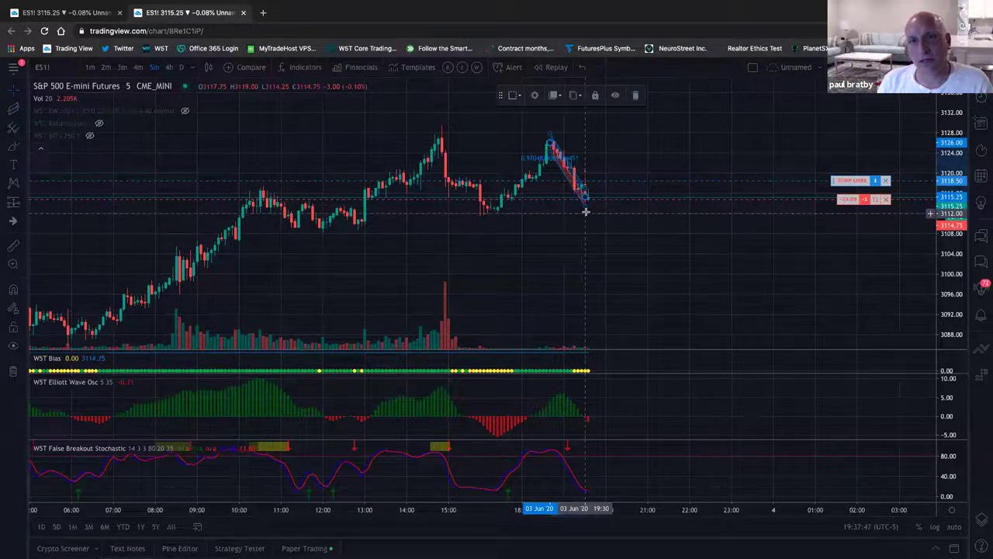
right_click(586, 206)
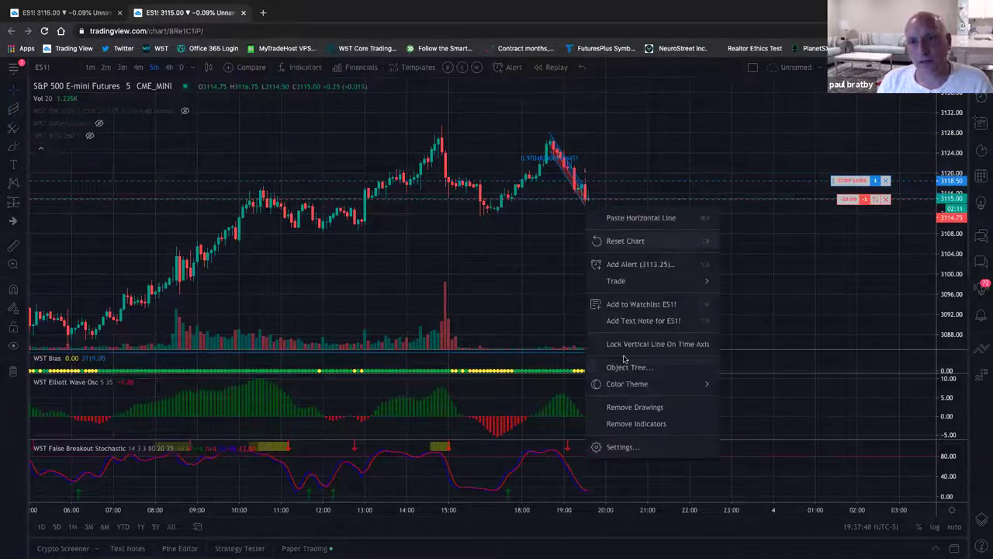
click(632, 447)
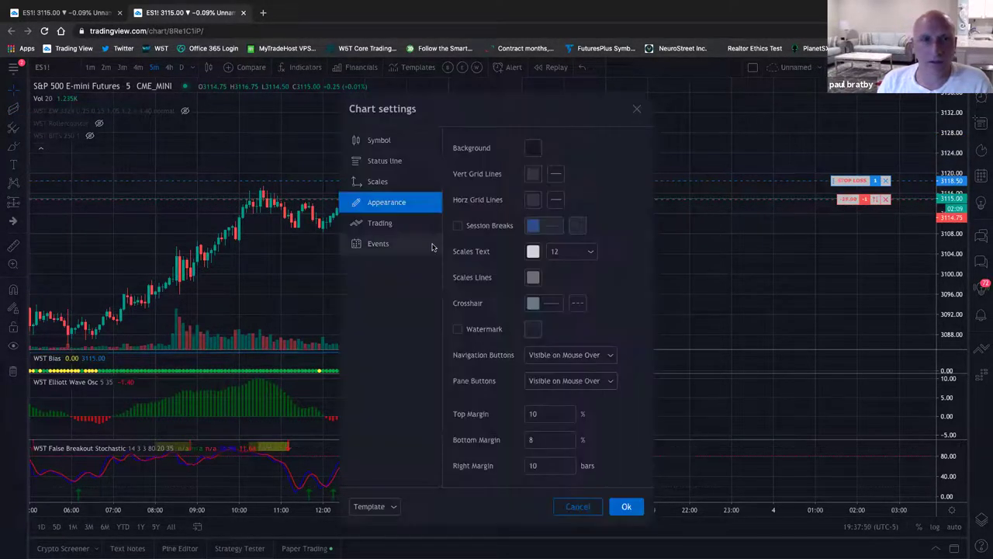
click(577, 506)
Step: Enable Extend Lines in the regression trend's style settings
right_click(556, 146)
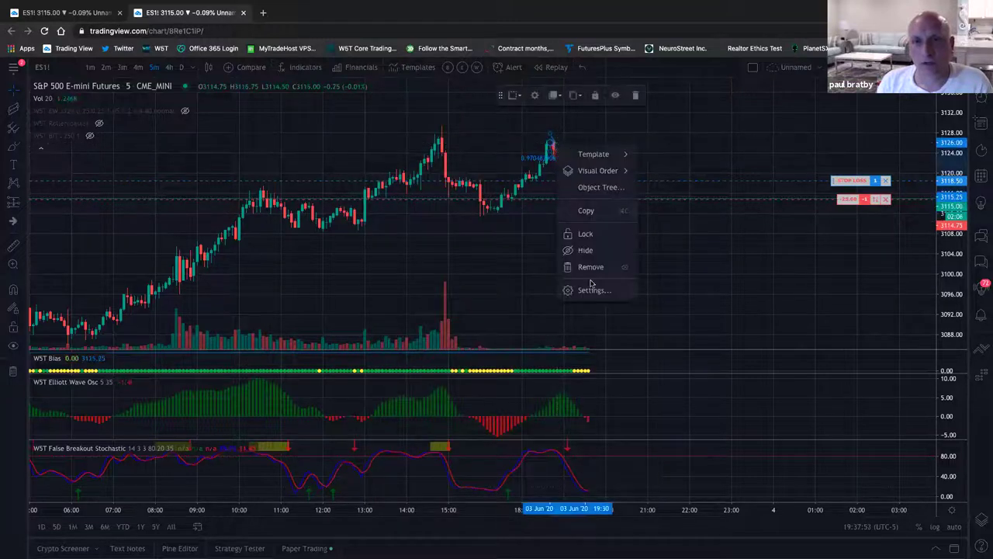
click(588, 290)
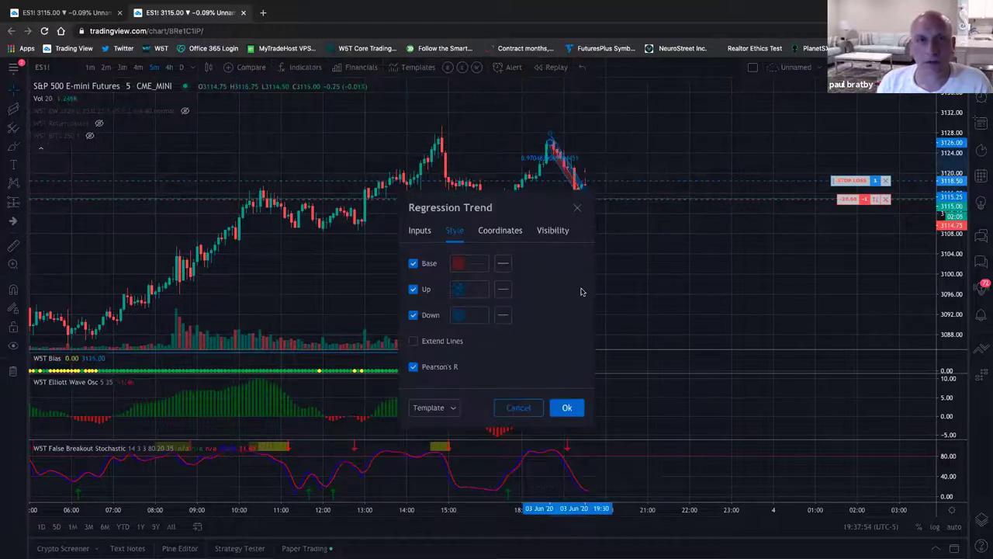
click(413, 341)
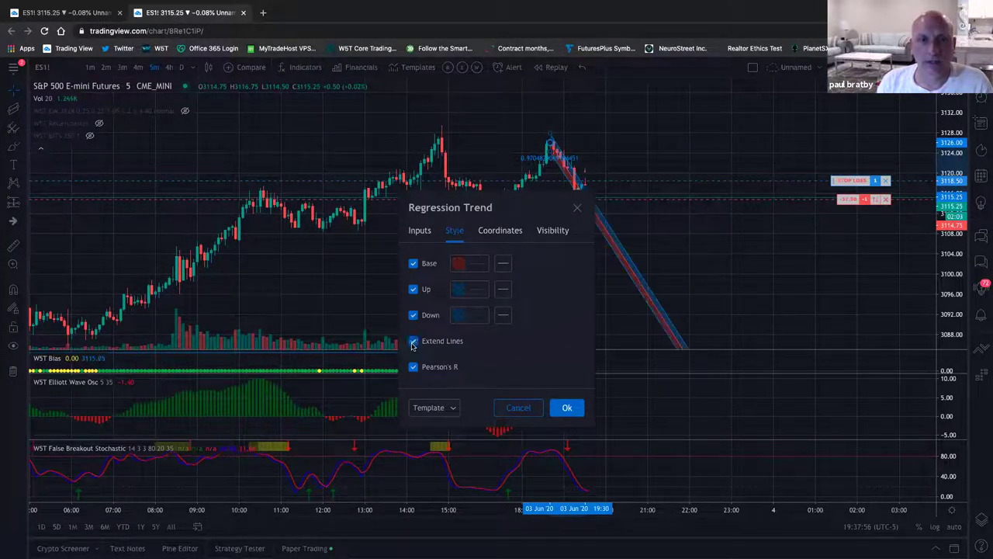
Step: Set the fill opacity of the regression trend's Base, Up and Down lines to 0% and apply the style
click(469, 264)
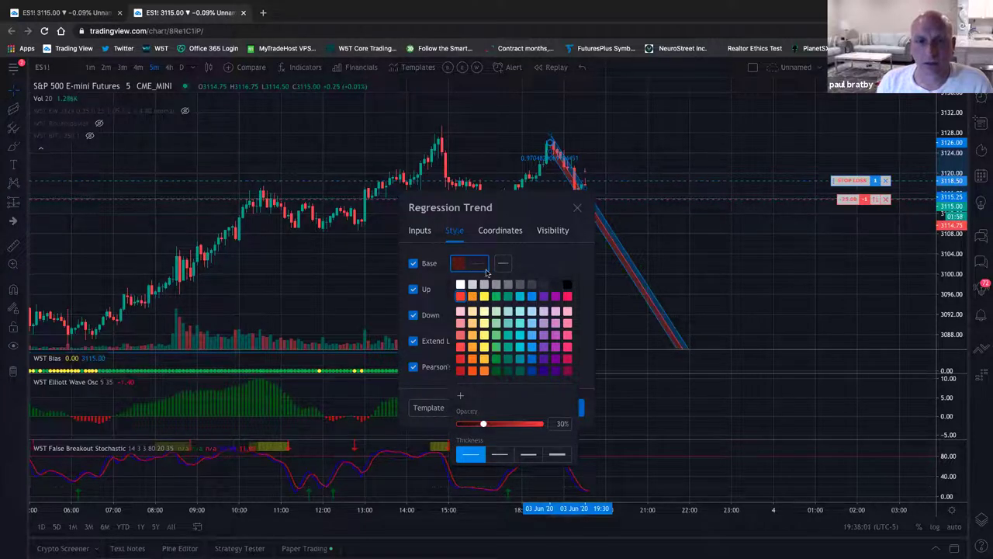
drag(483, 426, 424, 418)
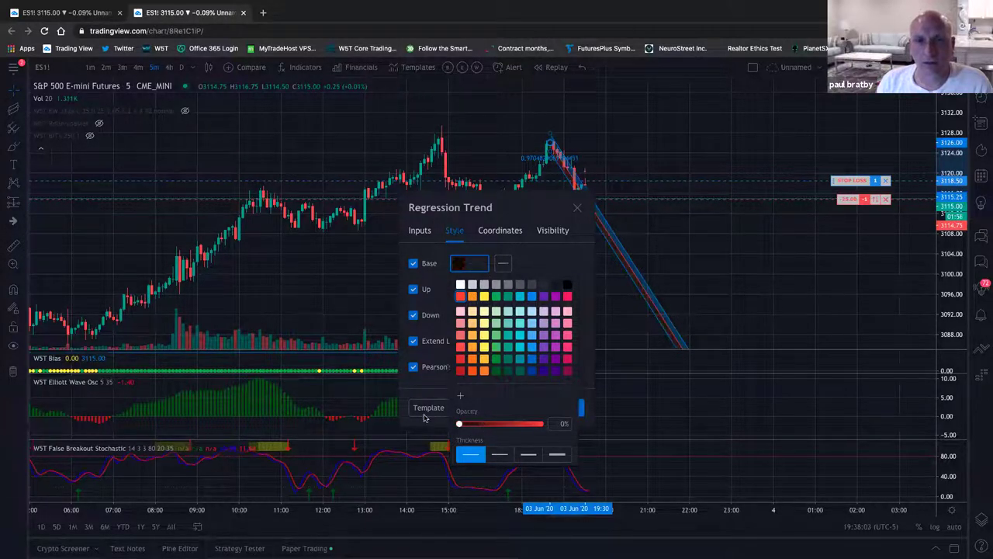
click(462, 290)
click(469, 290)
drag(482, 449, 423, 446)
click(462, 320)
click(470, 320)
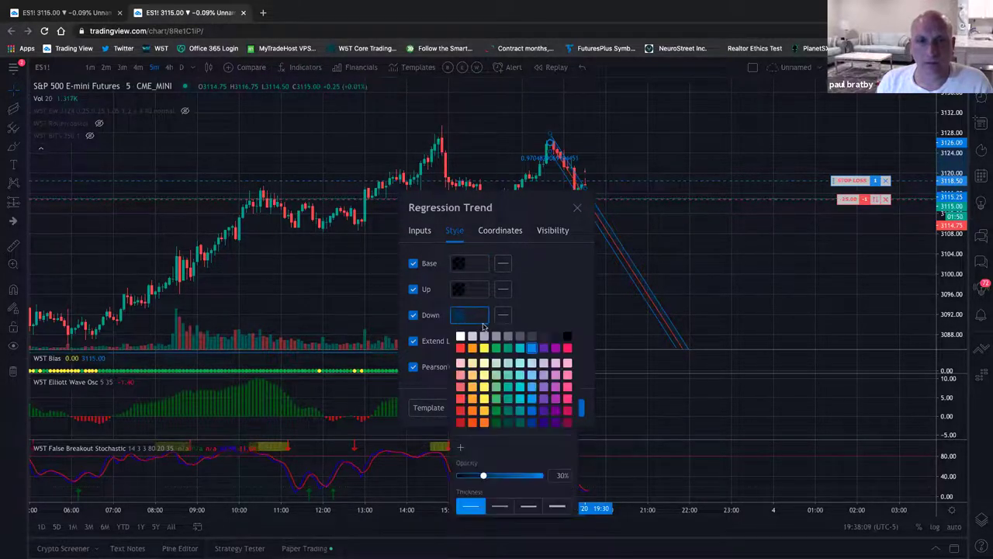
drag(484, 477, 441, 475)
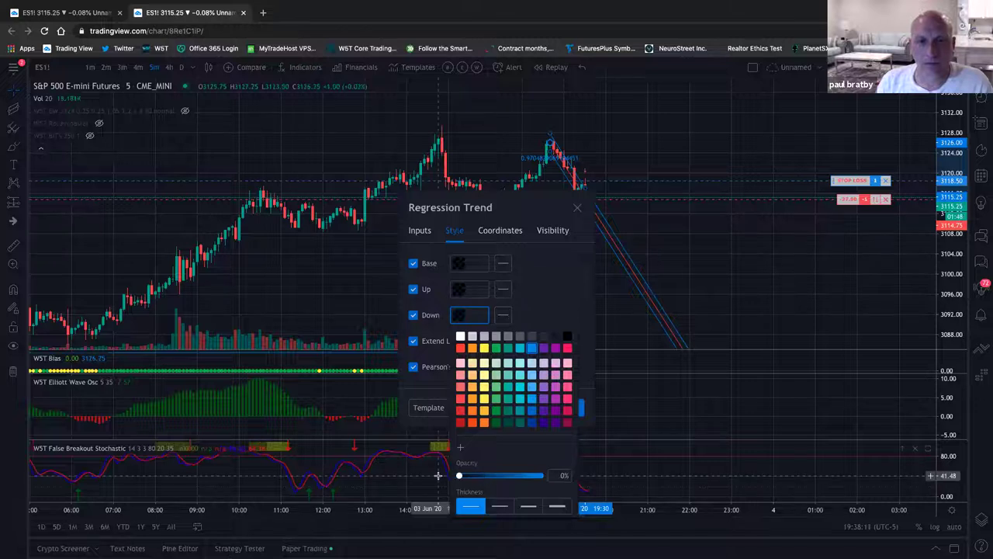
click(586, 381)
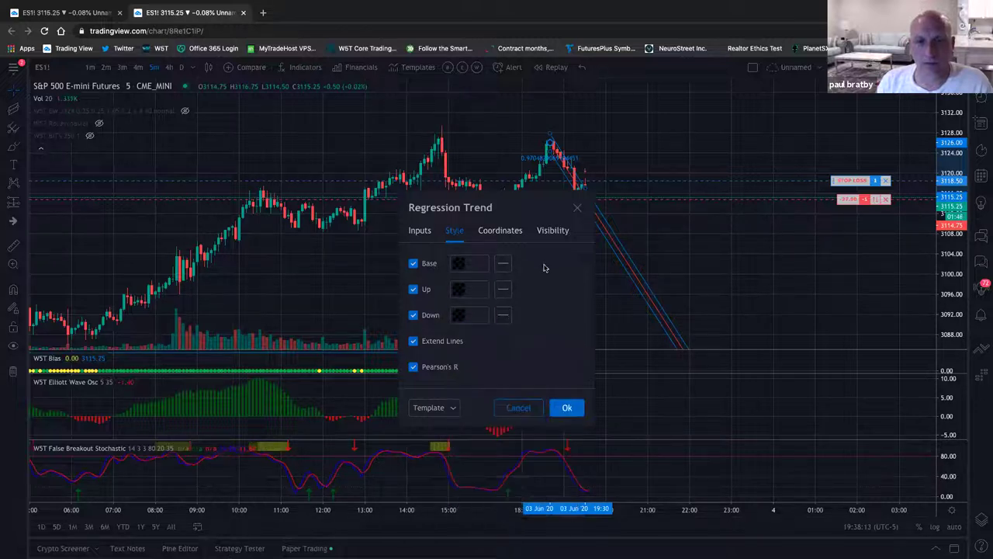
click(566, 407)
Step: Examine the extended regression channel against the latest candles up close, and reset the chart view to compare the wider price history
scroll(534, 184, up, 5)
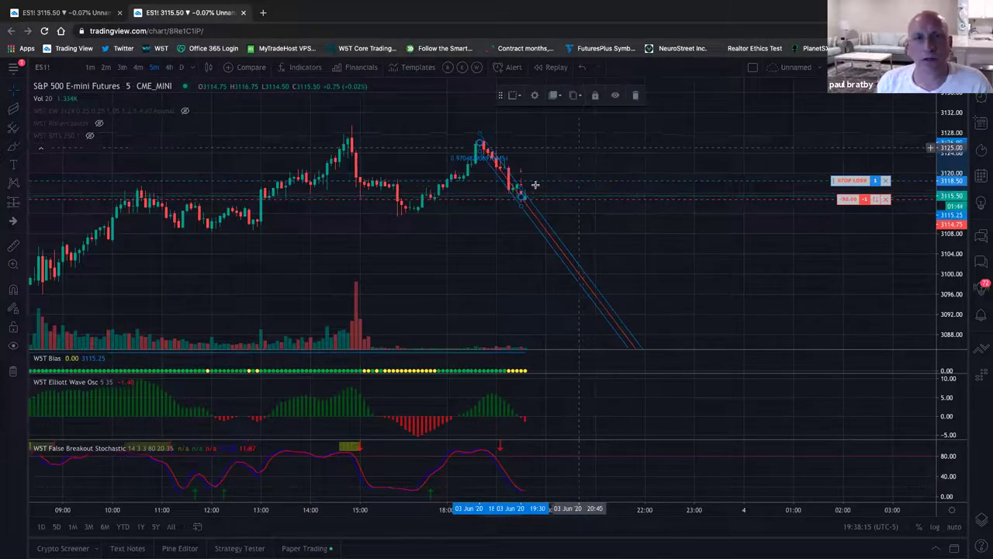
scroll(310, 246, right, 5)
drag(286, 272, 572, 308)
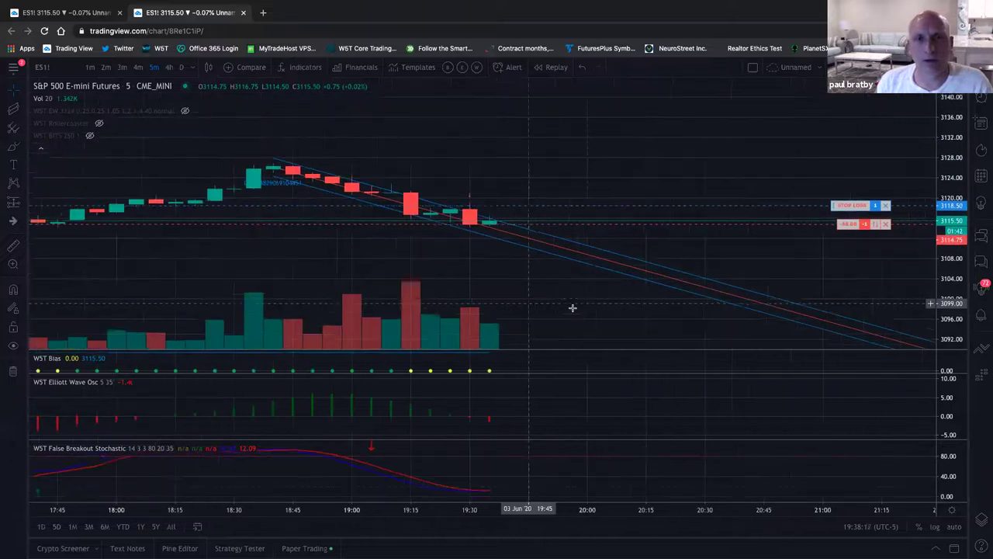
double_click(965, 194)
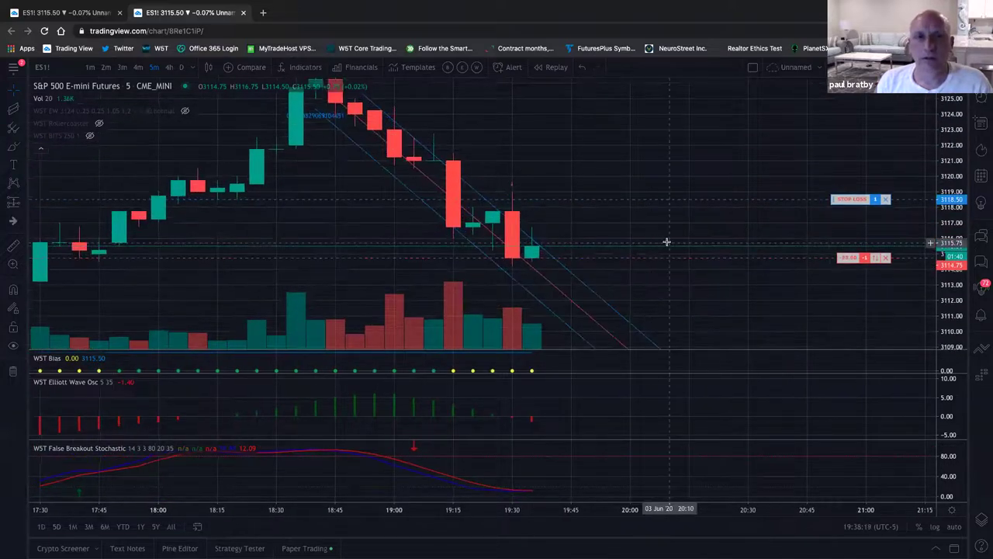
scroll(667, 237, down, 5)
scroll(747, 147, right, 10)
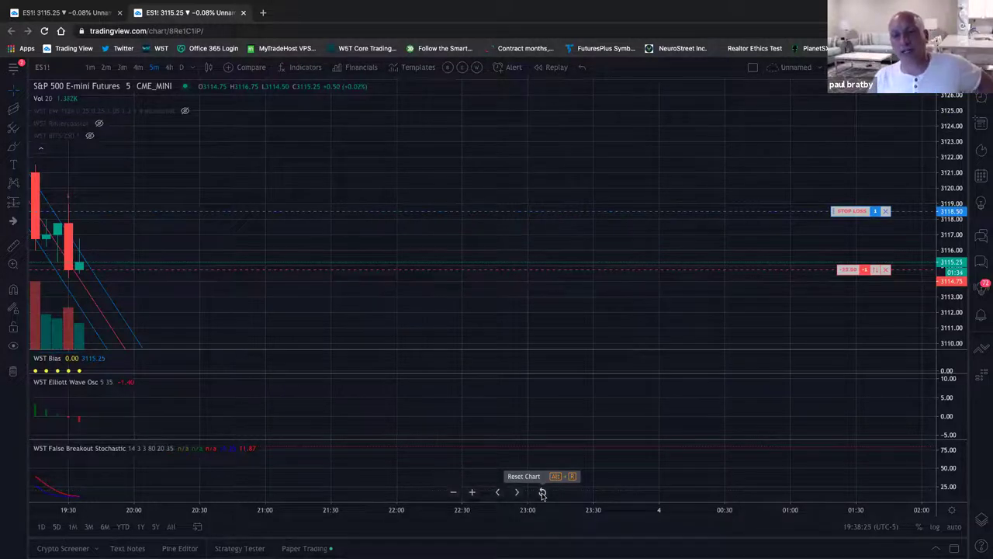
click(542, 493)
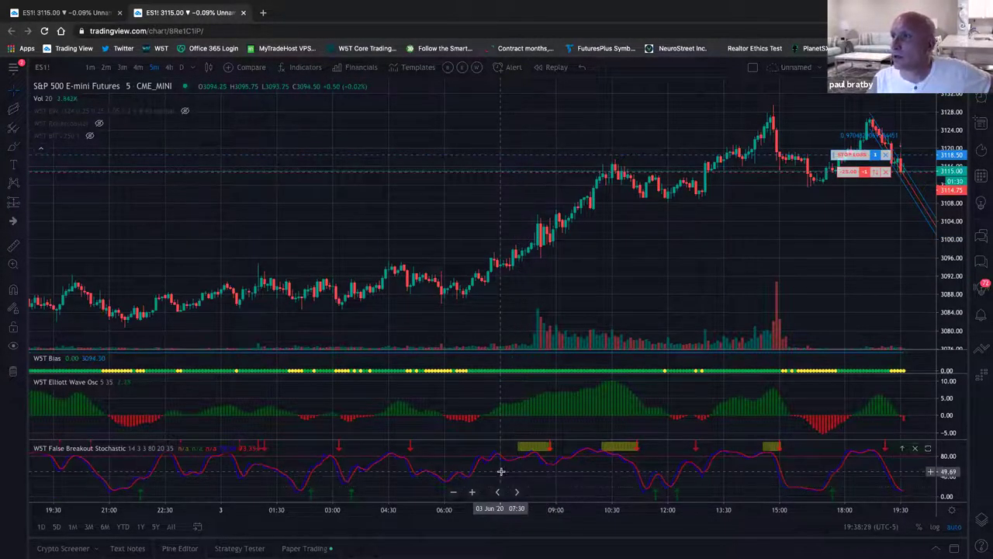
scroll(787, 214, down, 2)
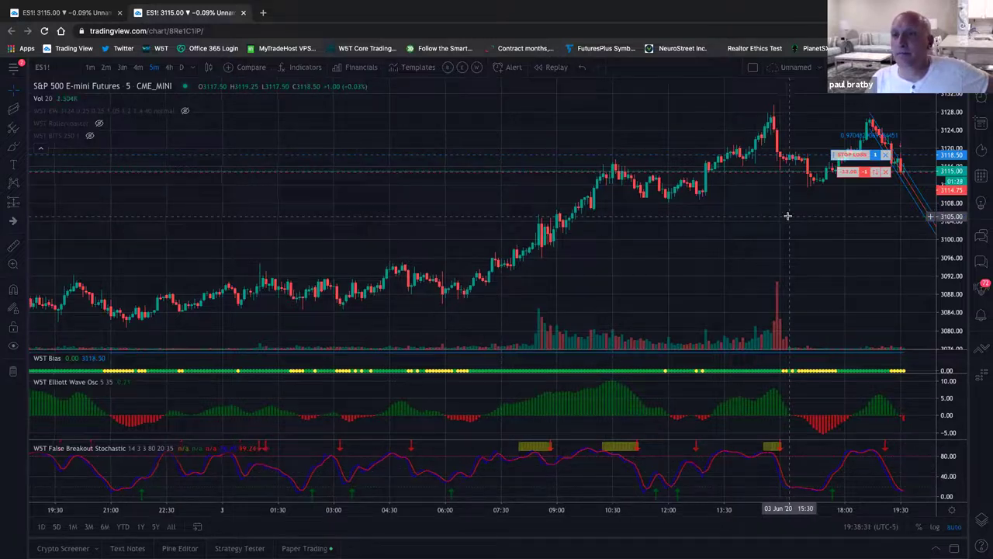
scroll(778, 247, down, 2)
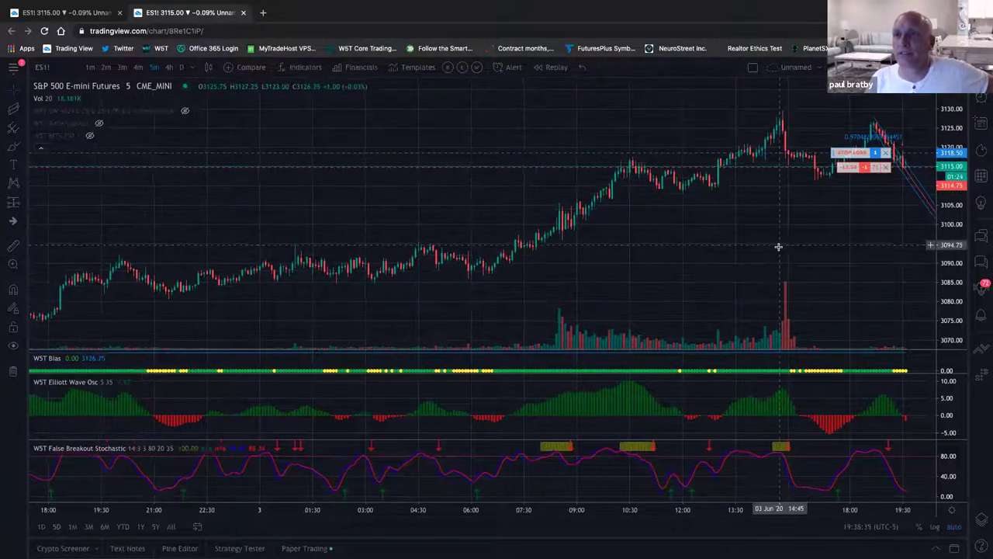
Step: Show the hidden W5T Rollercoaster indicator on the 5-minute chart together with the extended regression channel
scroll(778, 247, up, 5)
drag(680, 294, 742, 212)
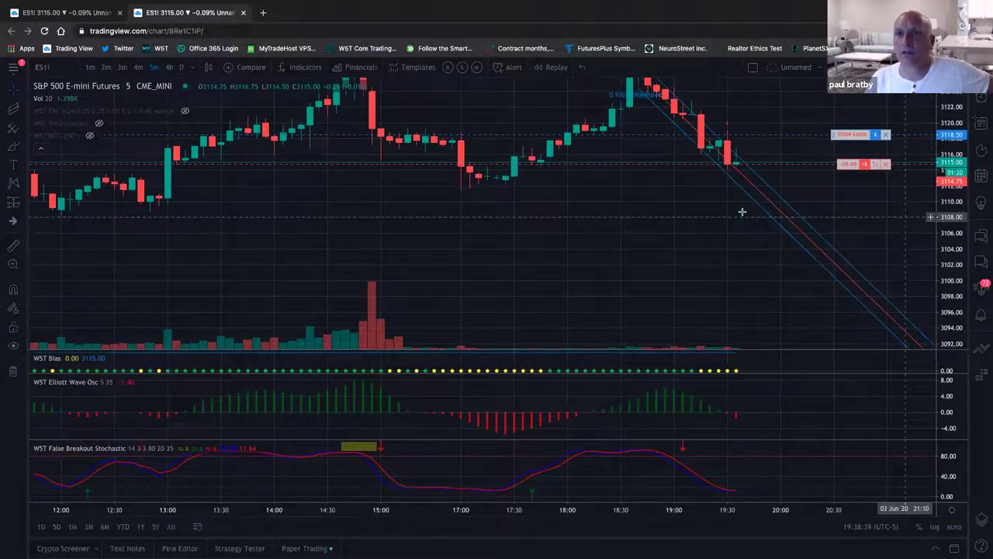
drag(647, 225, 606, 251)
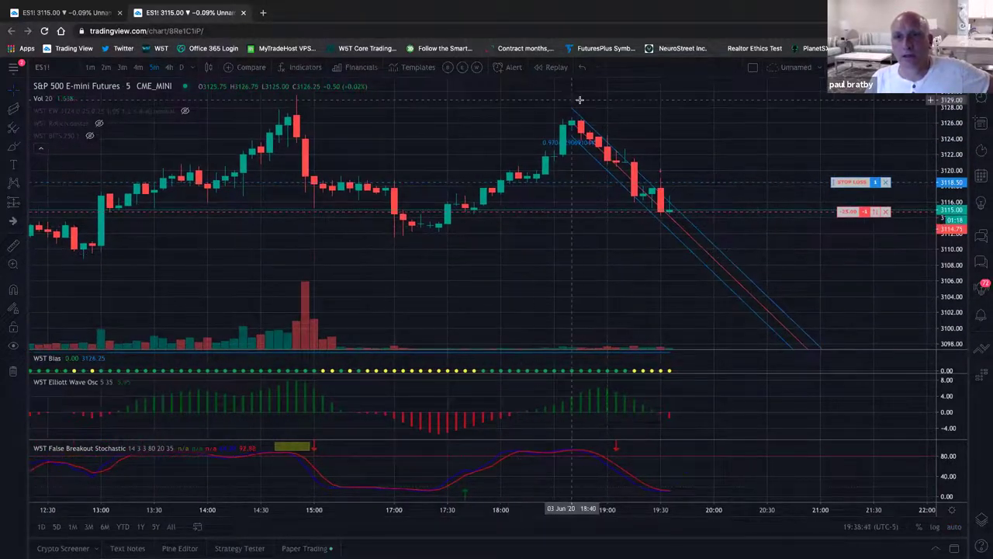
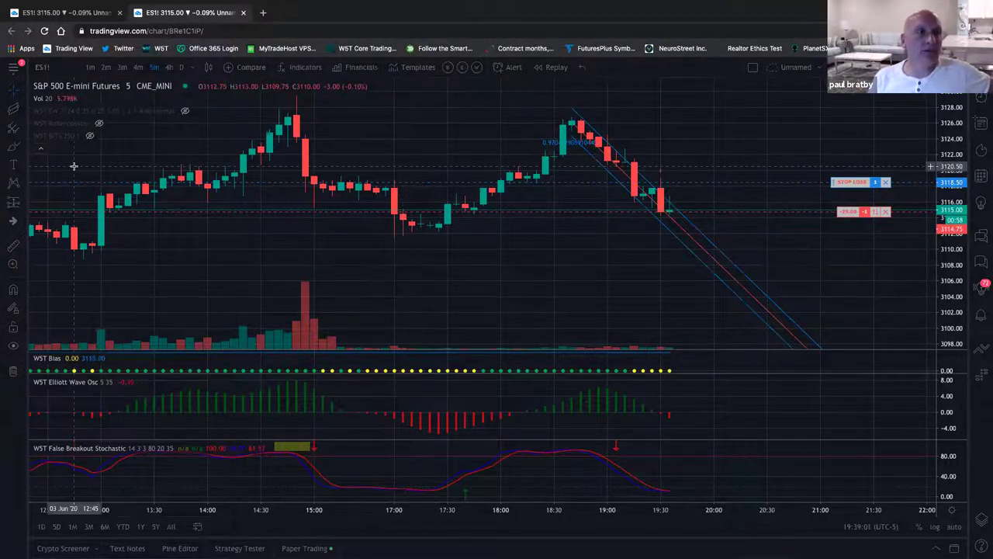
click(100, 123)
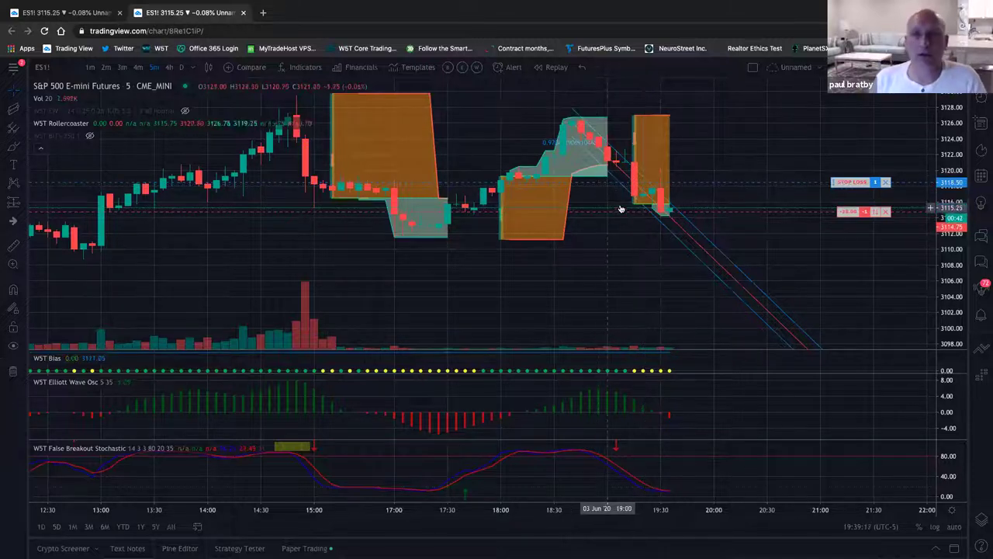
Step: Examine the Rollercoaster zones against the descending regression channel and the long-term rising channel, from the wider history to the latest candles
scroll(644, 194, down, 5)
scroll(651, 200, down, 10)
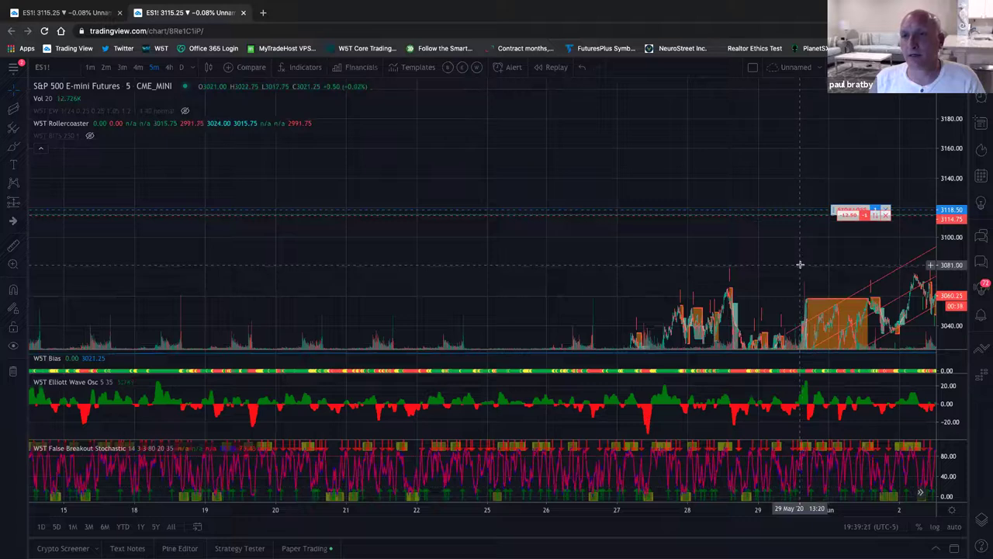
scroll(510, 477, up, 3)
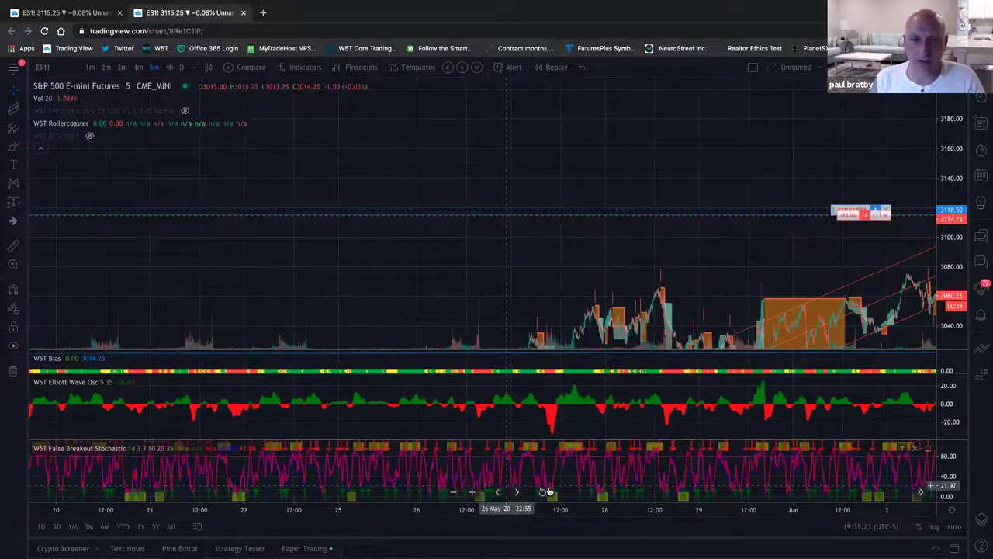
click(542, 492)
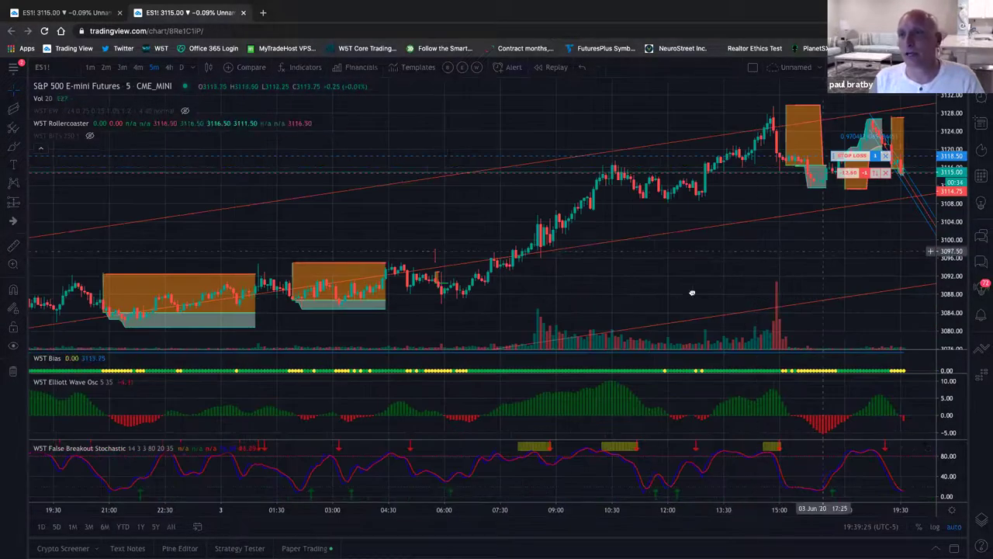
scroll(677, 215, up, 5)
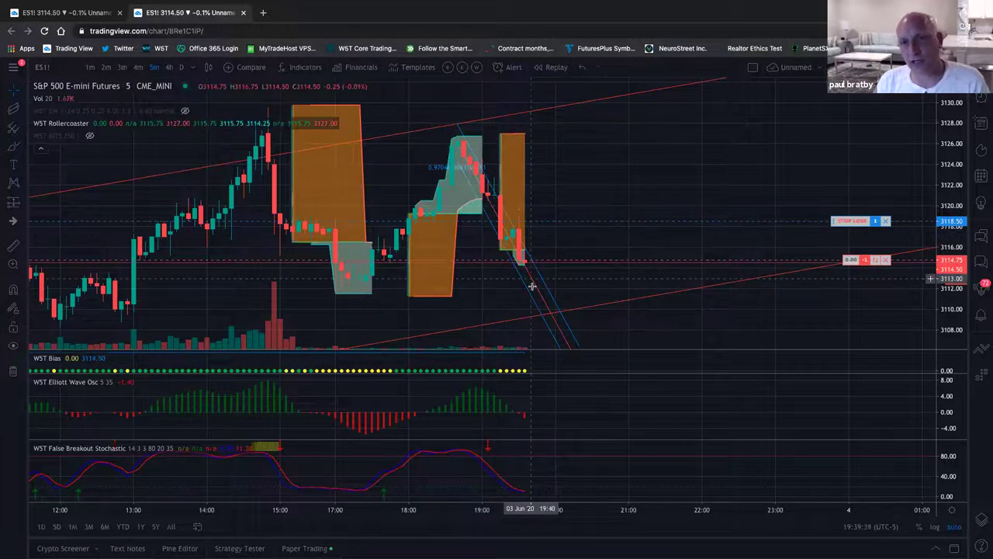
scroll(547, 304, up, 2)
scroll(549, 304, up, 2)
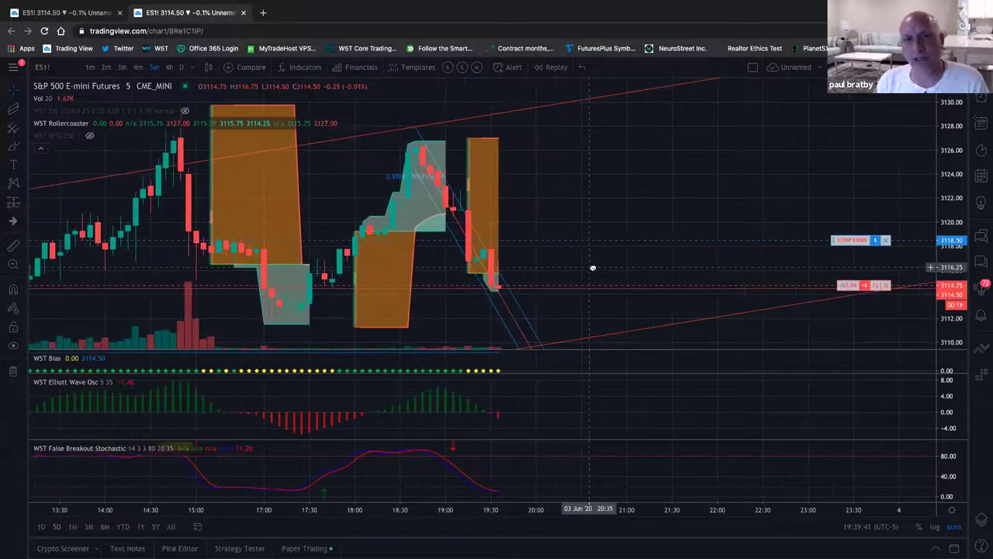
drag(774, 280, 771, 279)
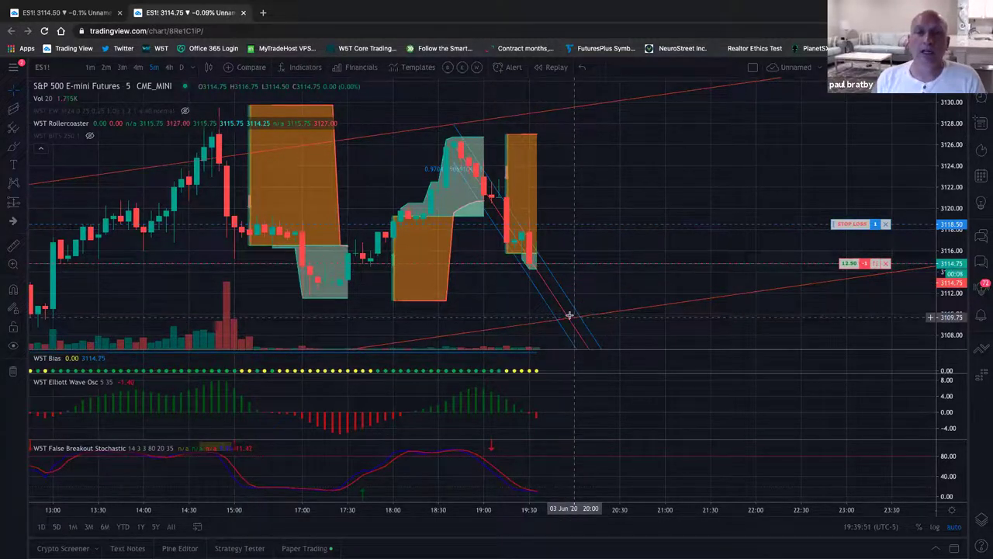
scroll(569, 316, up, 2)
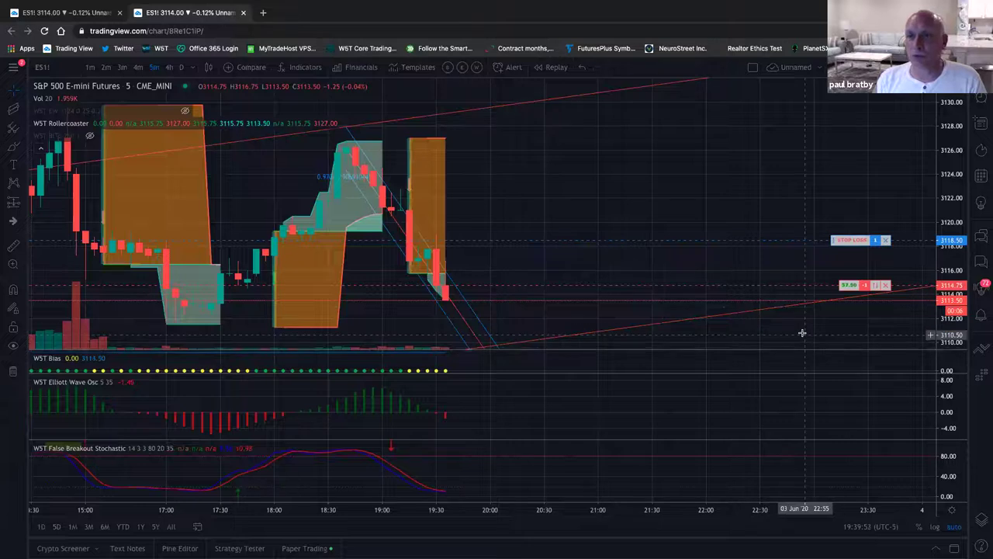
scroll(767, 295, left, 3)
drag(956, 275, 956, 256)
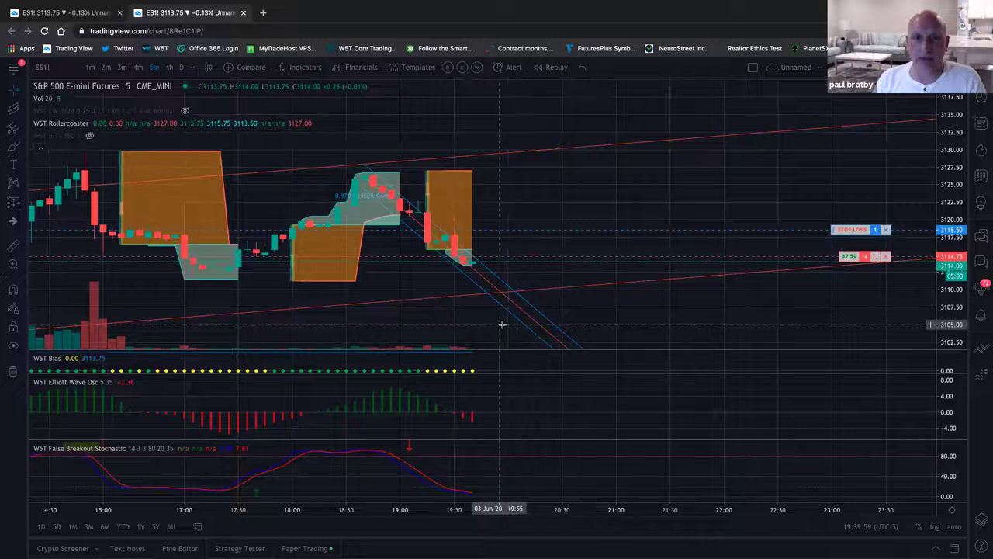
drag(502, 325, 614, 315)
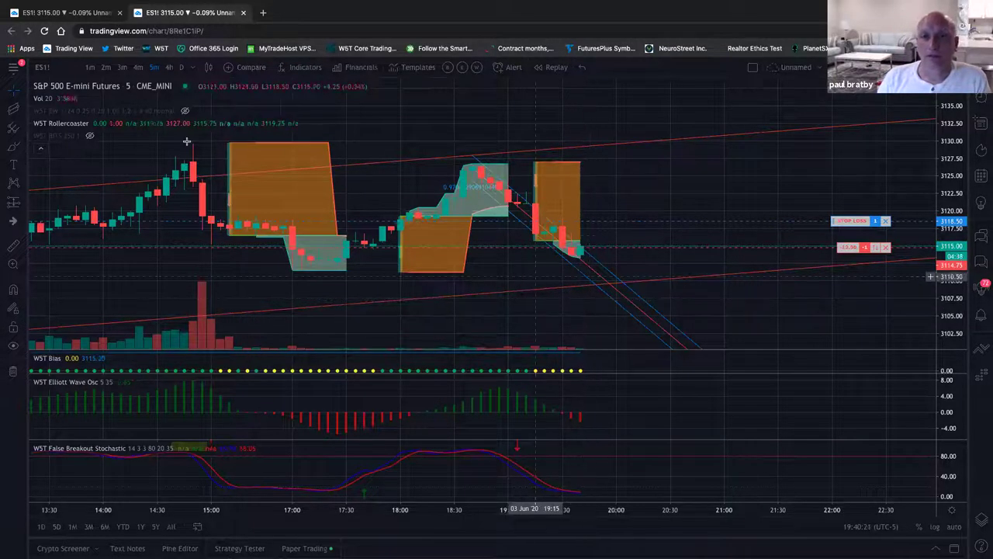
Step: Switch the chart to the 4-minute interval and examine the Rollercoaster zones within the rising channel from 31 May to 3 June
click(138, 68)
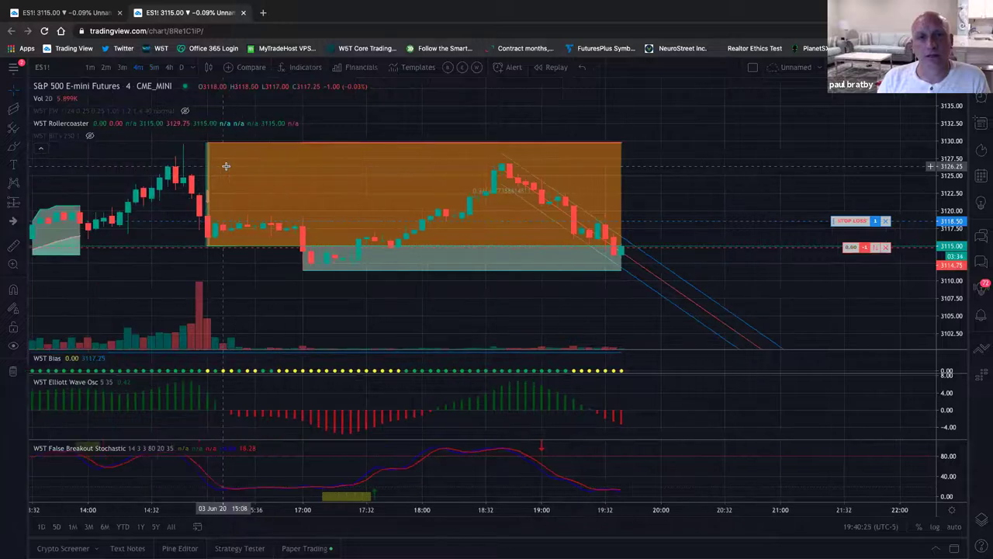
scroll(226, 166, down, 10)
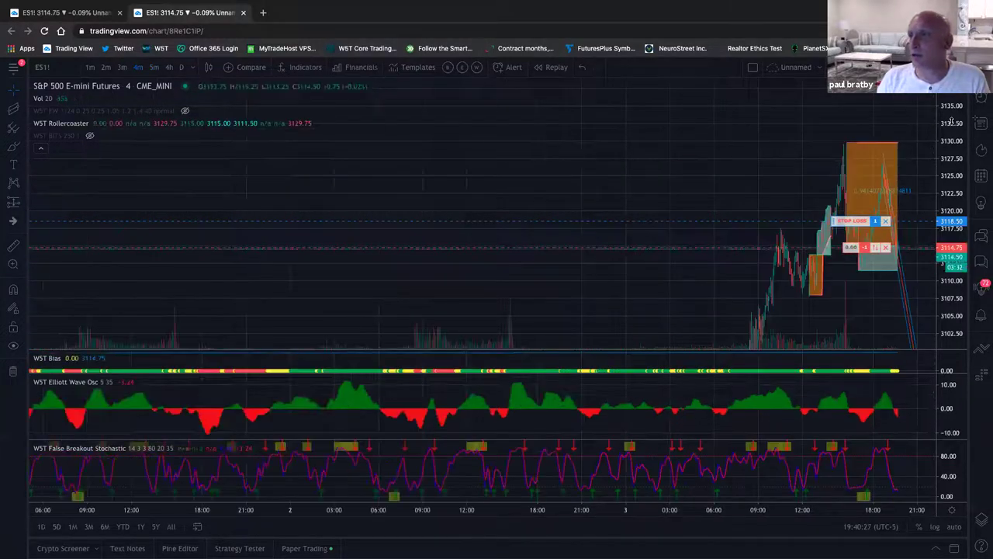
drag(787, 251, 728, 217)
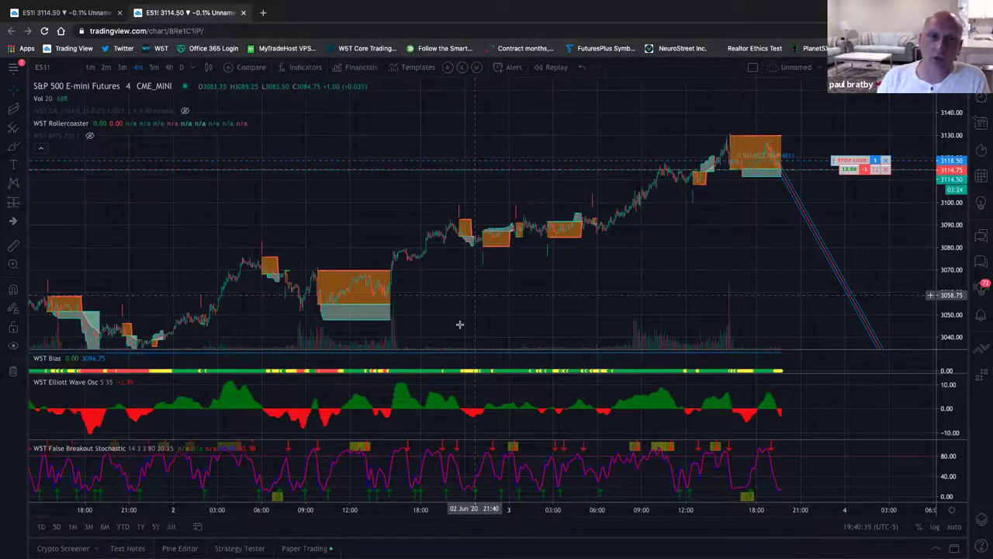
scroll(470, 296, down, 5)
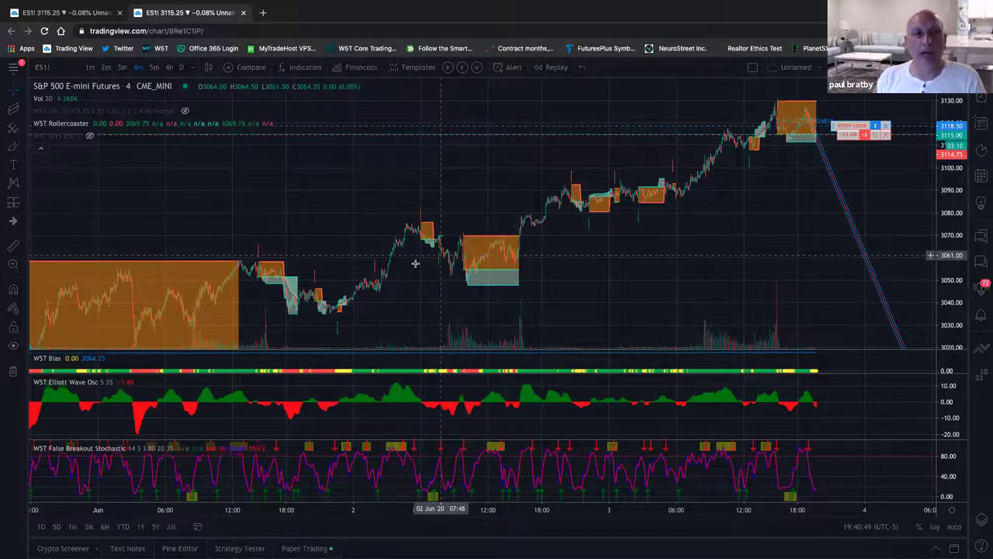
scroll(395, 224, up, 2)
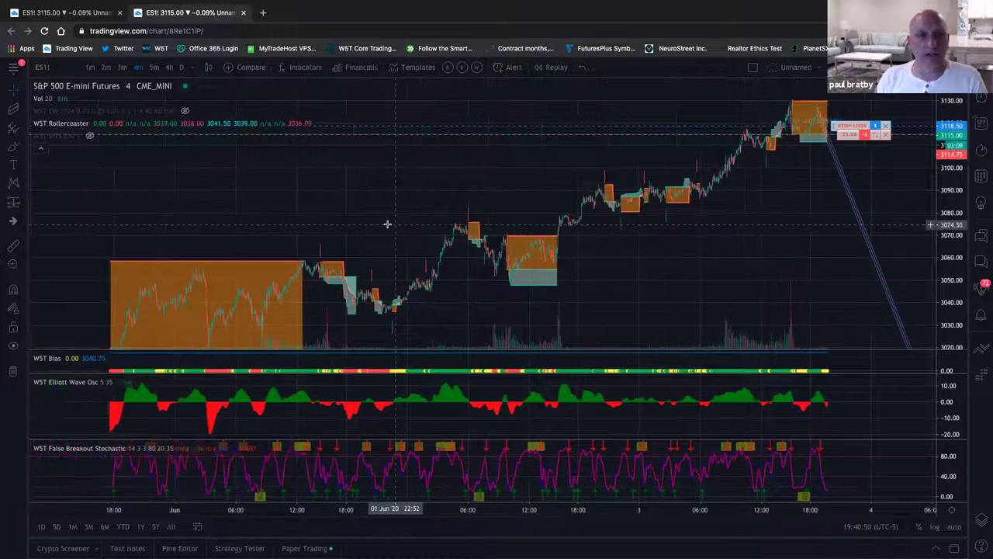
scroll(455, 220, up, 3)
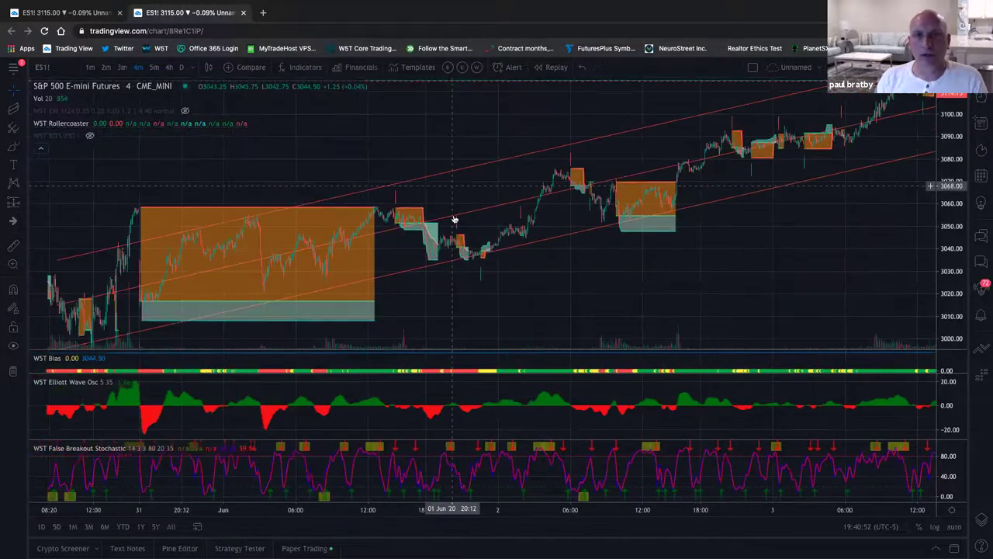
scroll(480, 225, up, 2)
scroll(480, 225, up, 1)
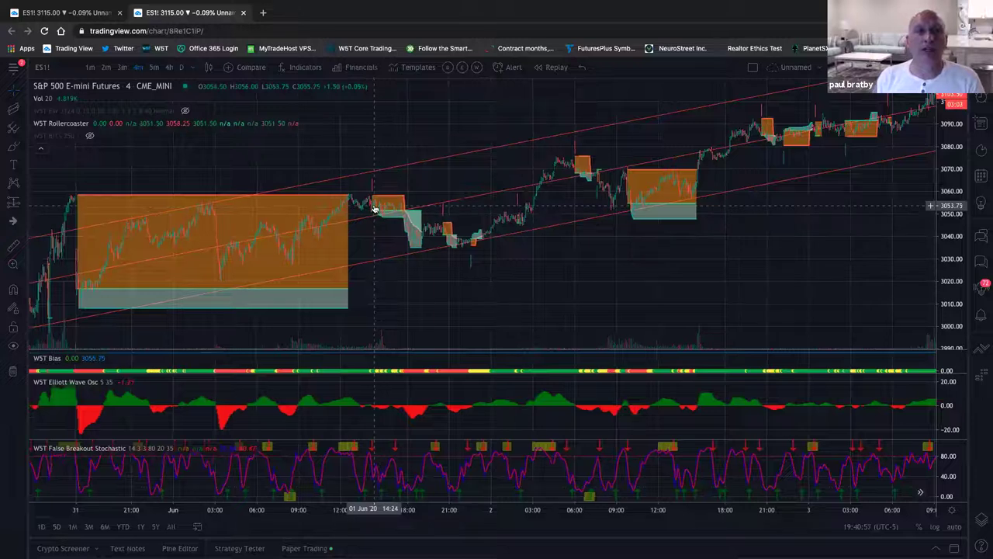
scroll(372, 206, down, 1)
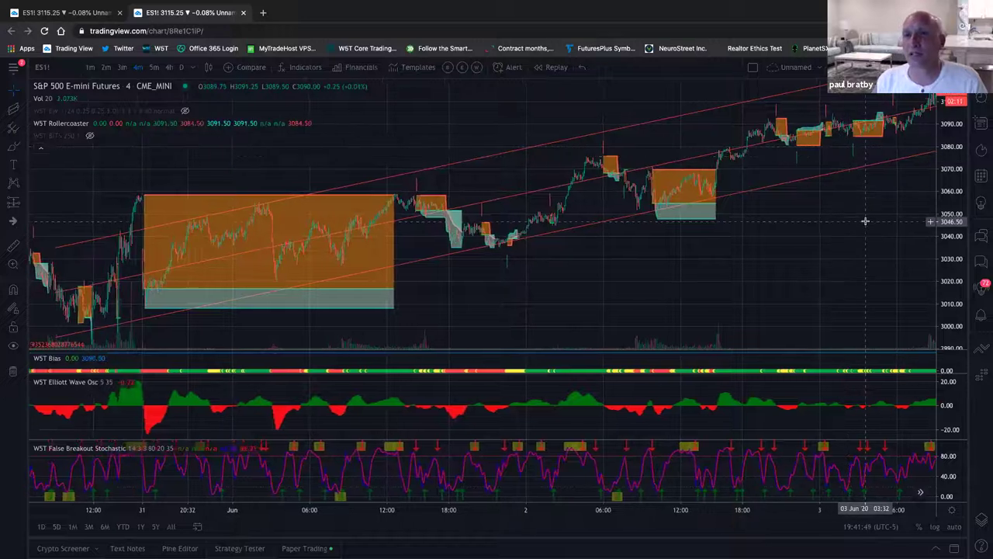
scroll(859, 220, up, 3)
scroll(792, 225, down, 1)
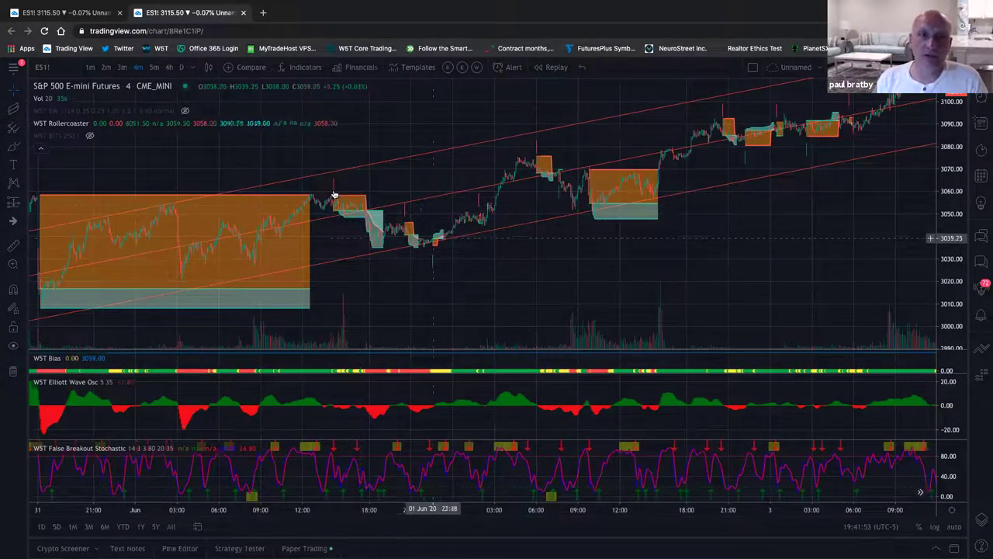
drag(361, 214, 351, 220)
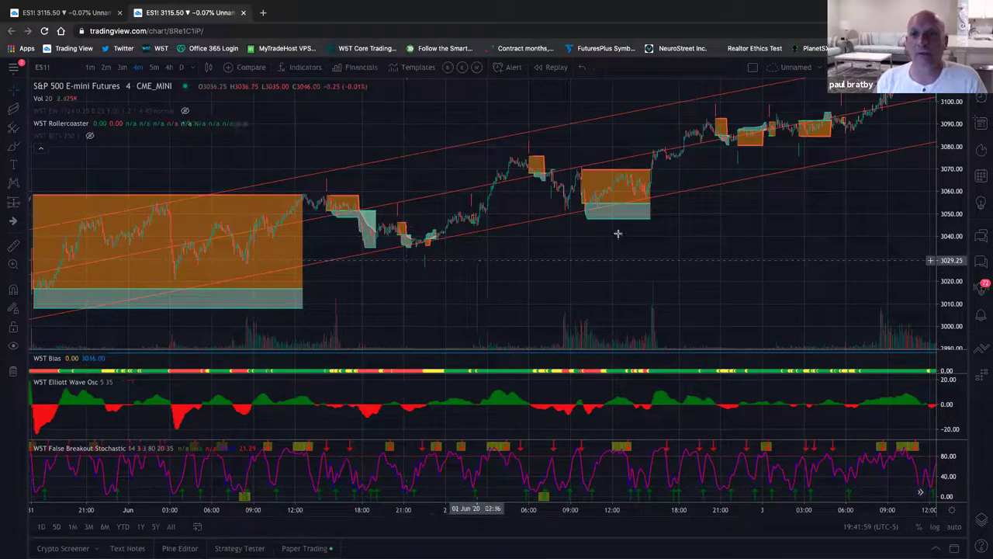
scroll(650, 233, right, 5)
scroll(652, 269, right, 8)
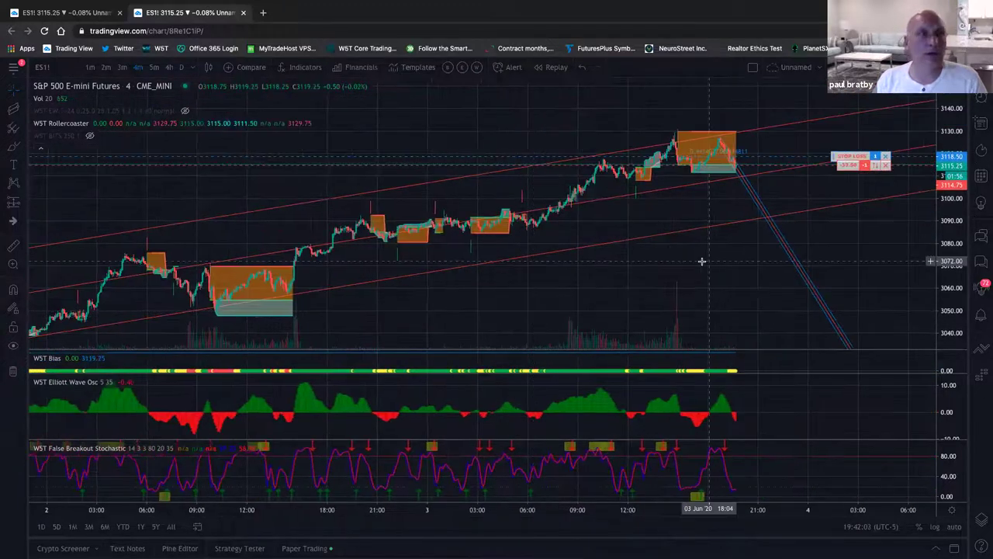
scroll(701, 259, right, 5)
Step: Switch the chart to the 3-minute interval and compare its Rollercoaster zones from 1 to 3 June
click(121, 67)
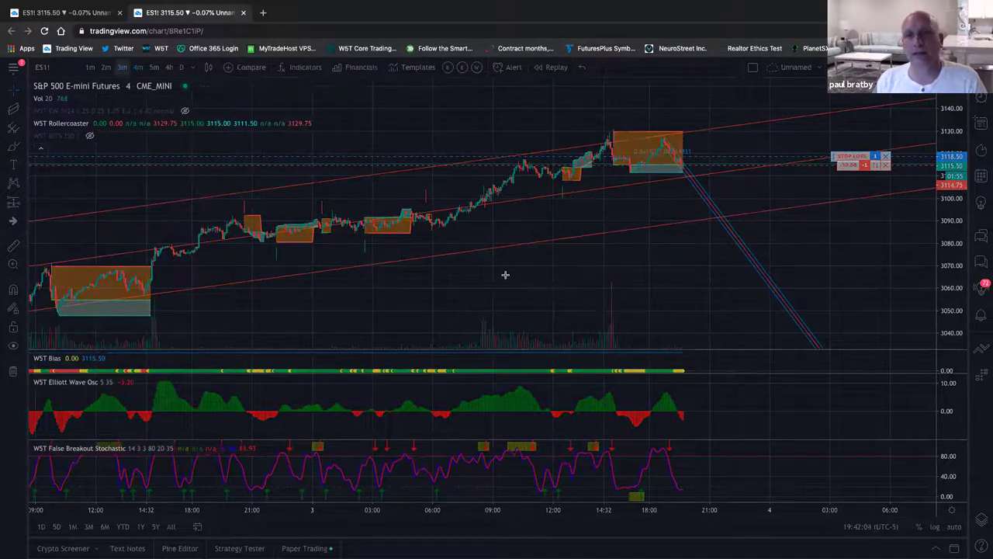
scroll(530, 276, down, 3)
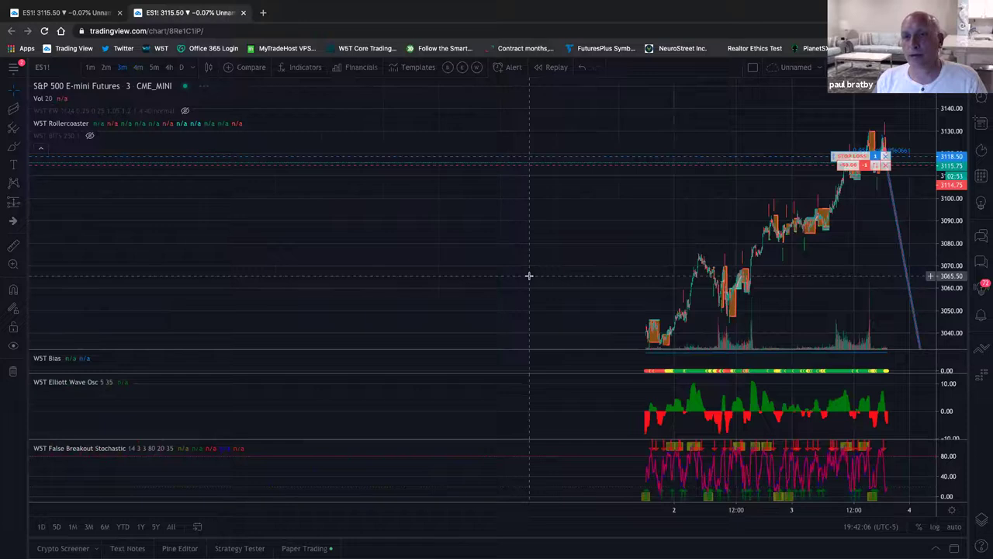
scroll(528, 278, up, 5)
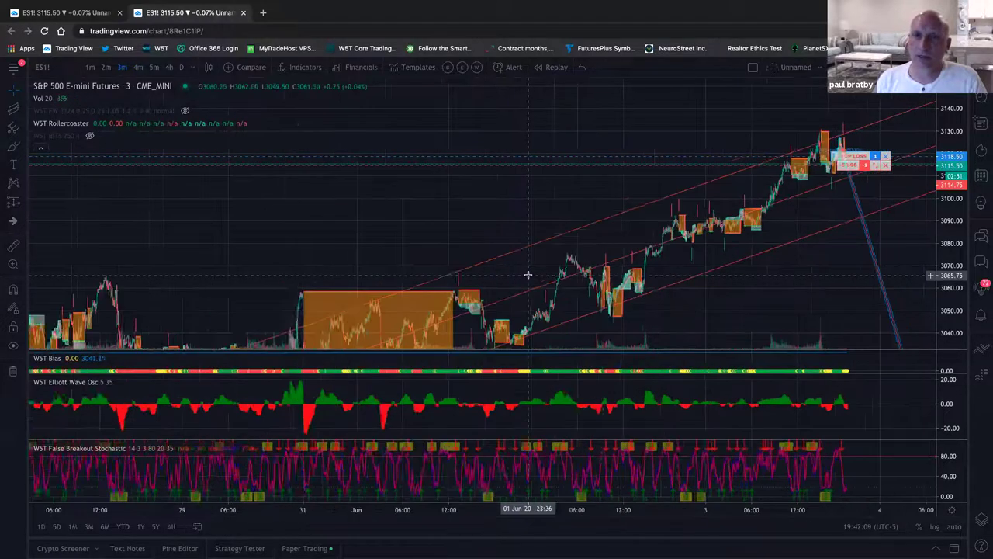
scroll(524, 275, up, 2)
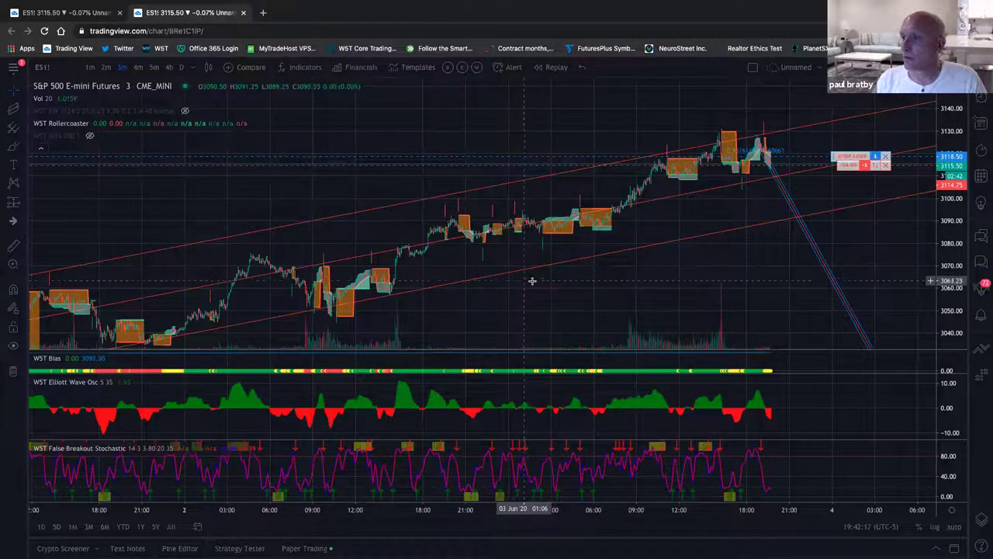
Step: Prepare a market sell order for 1 unit with a 15-pip stop loss, and close the order ticket without placing it
click(981, 349)
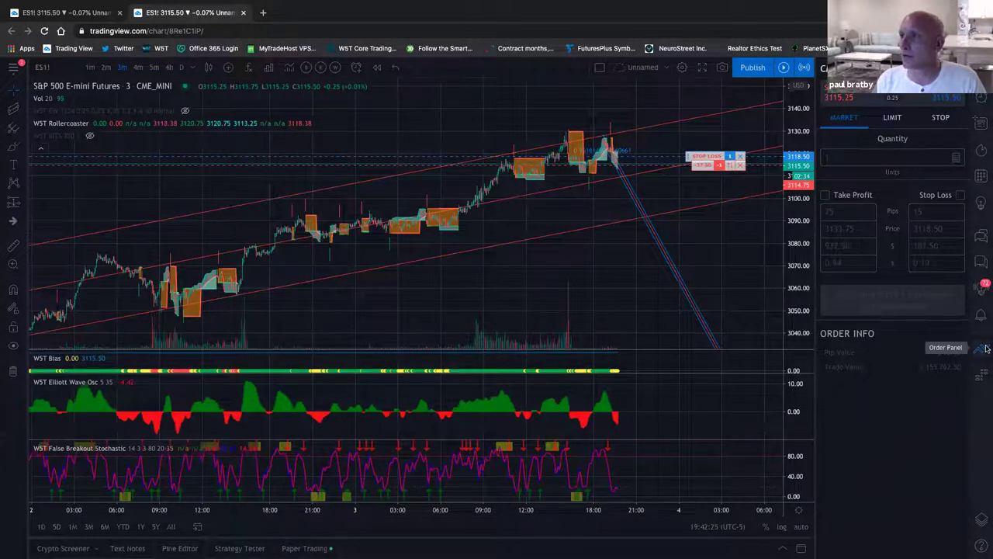
click(853, 99)
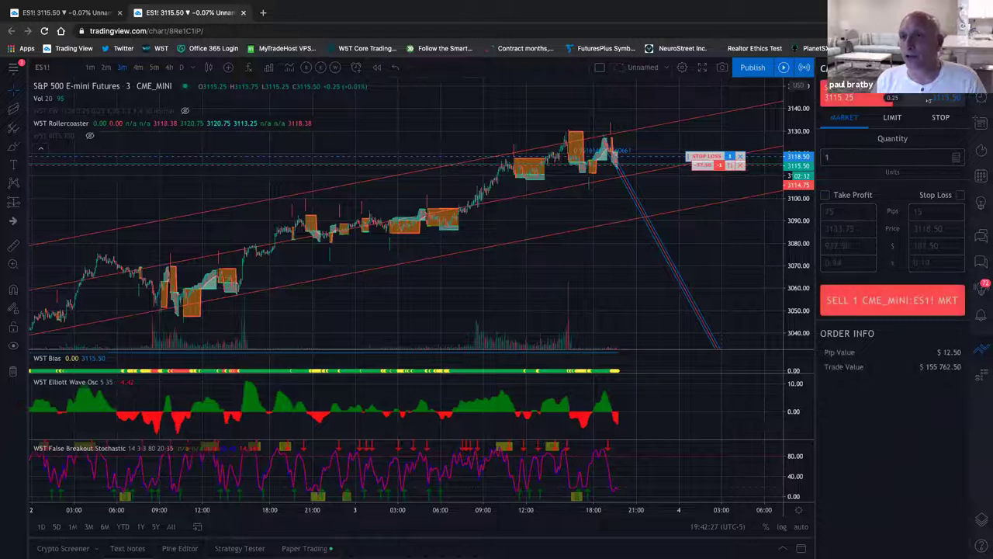
click(857, 101)
click(891, 118)
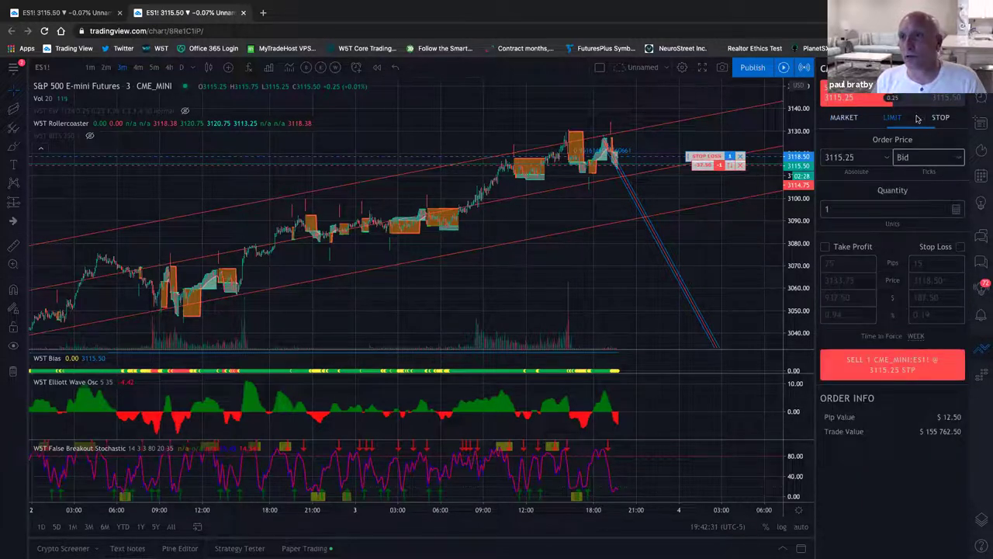
click(850, 118)
click(961, 196)
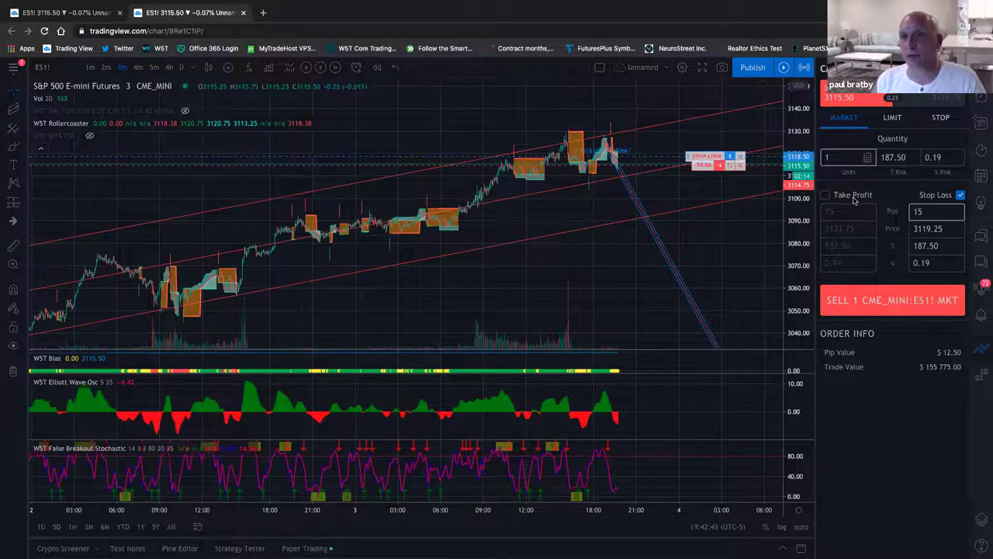
click(984, 351)
Step: Cancel the 3118.50 stop-loss order attached to the open short position
scroll(862, 188, up, 2)
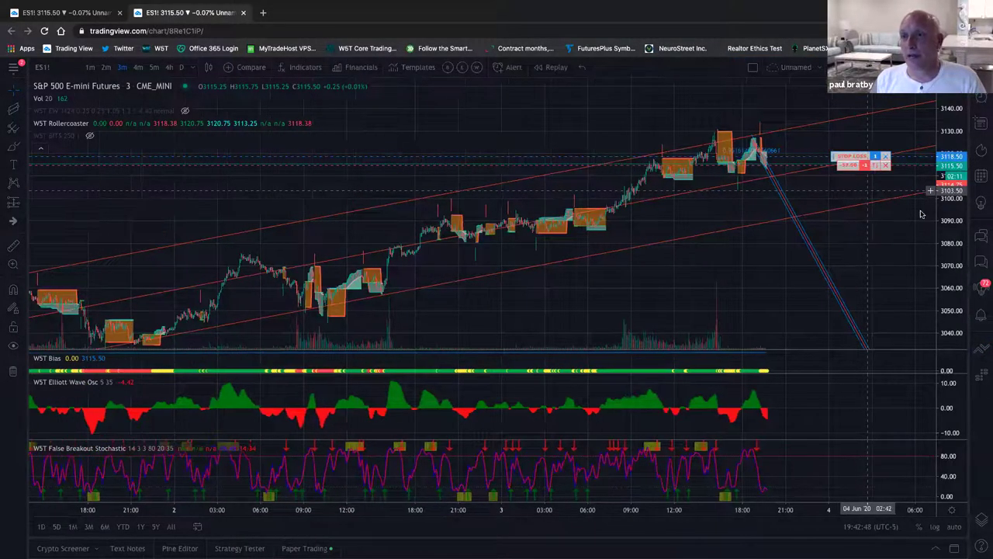
drag(867, 190, 758, 192)
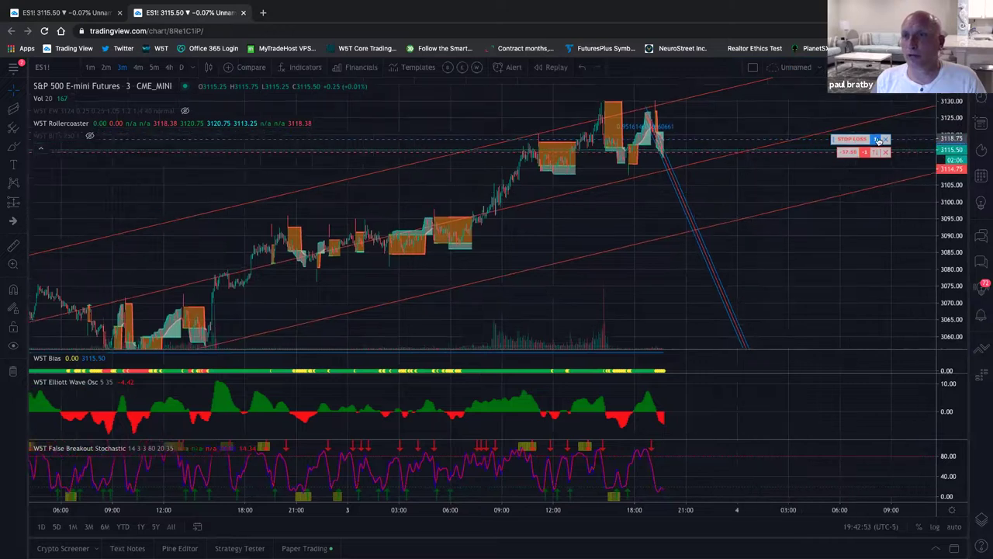
click(888, 140)
click(555, 341)
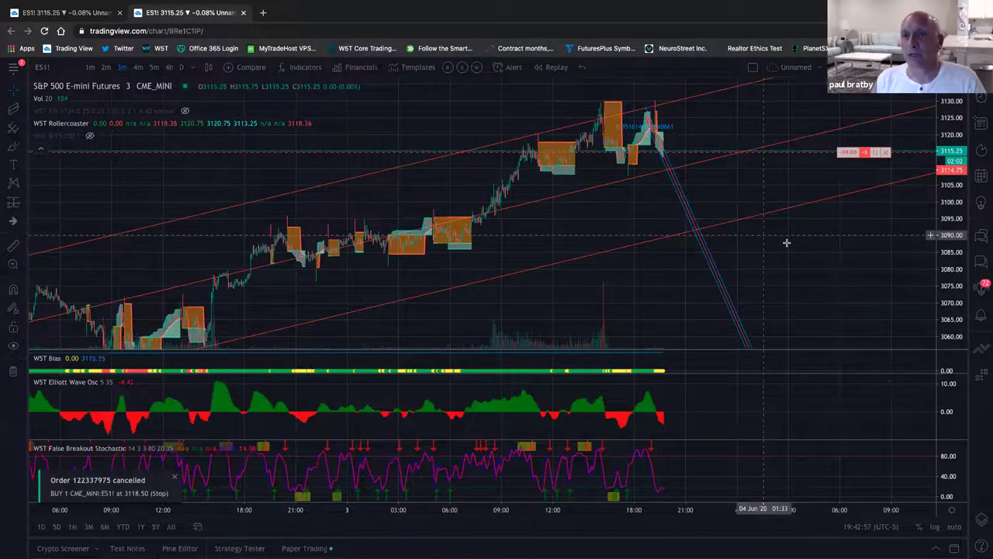
Step: Protect the open short position with a stop loss of 15 pips at 3118.50
click(981, 348)
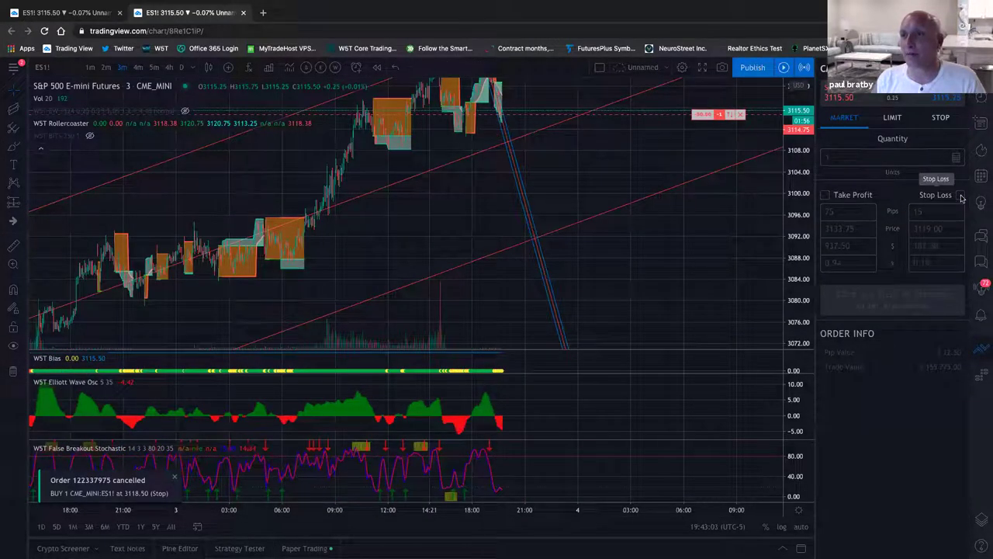
click(981, 346)
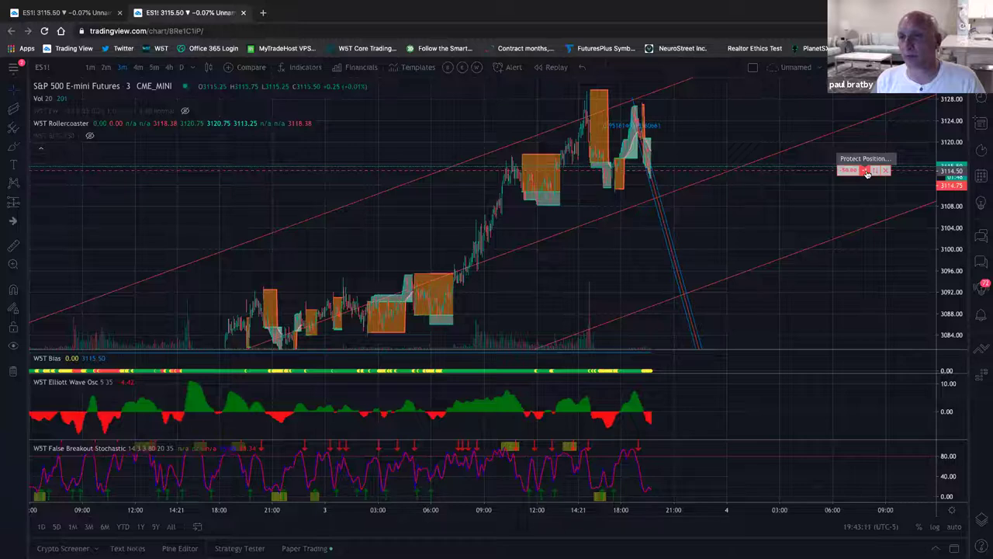
click(866, 172)
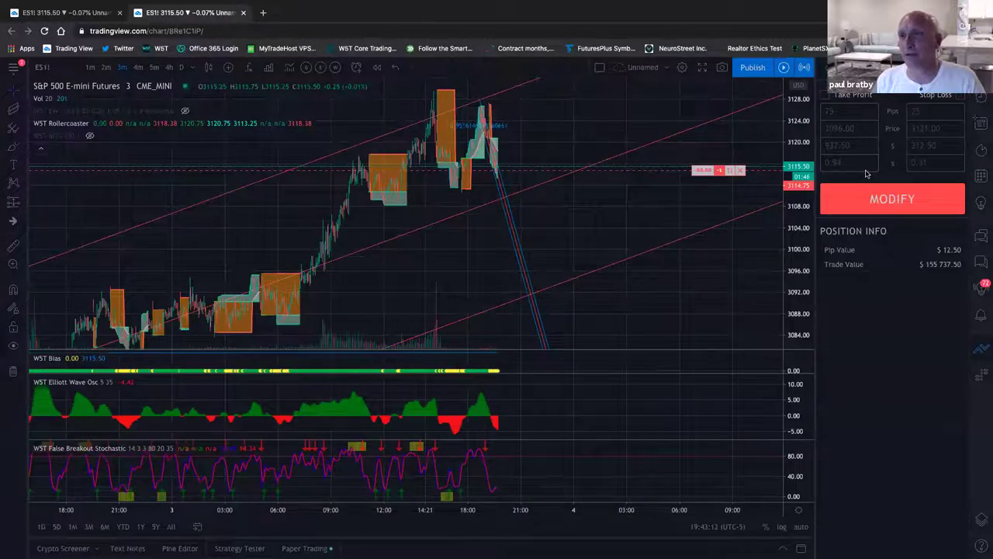
click(960, 97)
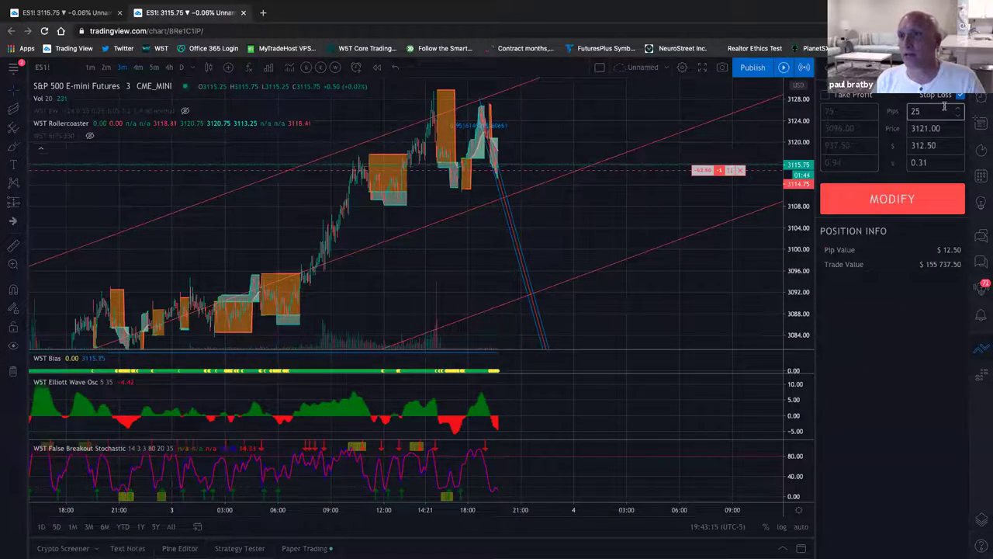
key(BackSpace)
key(BackSpace)
text(15)
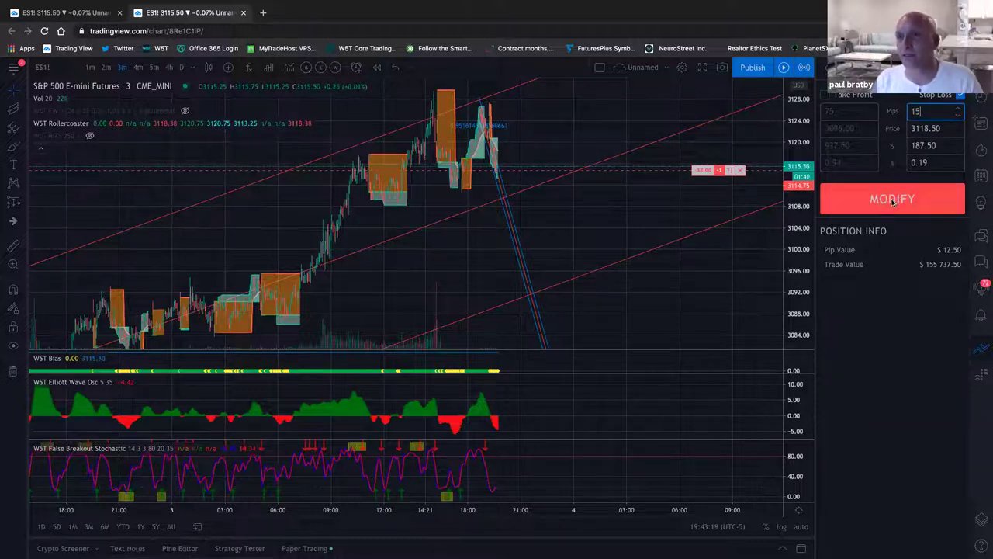
click(892, 200)
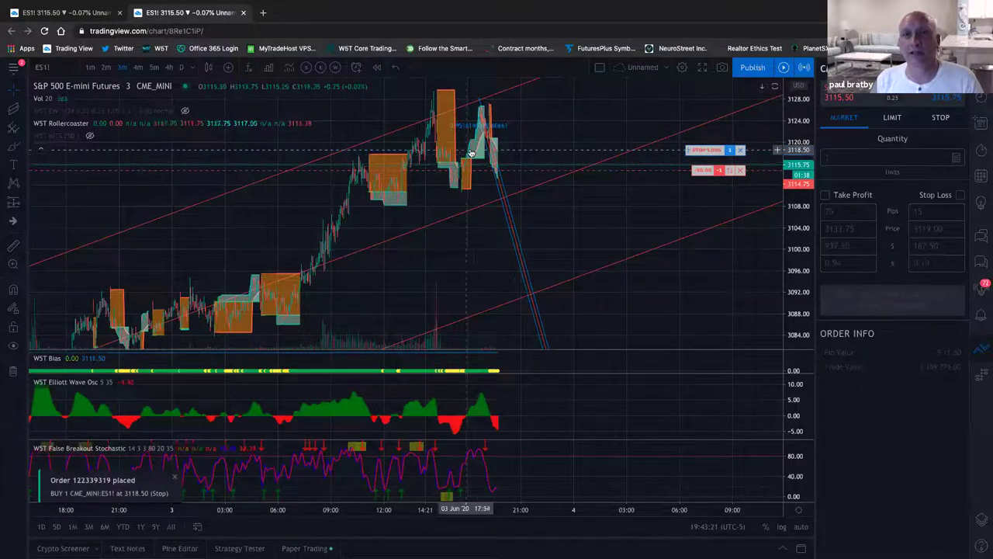
Step: Examine the latest Rollercoaster zones and the steep falling channel on the 3-minute chart for 3 June
scroll(613, 209, up, 1)
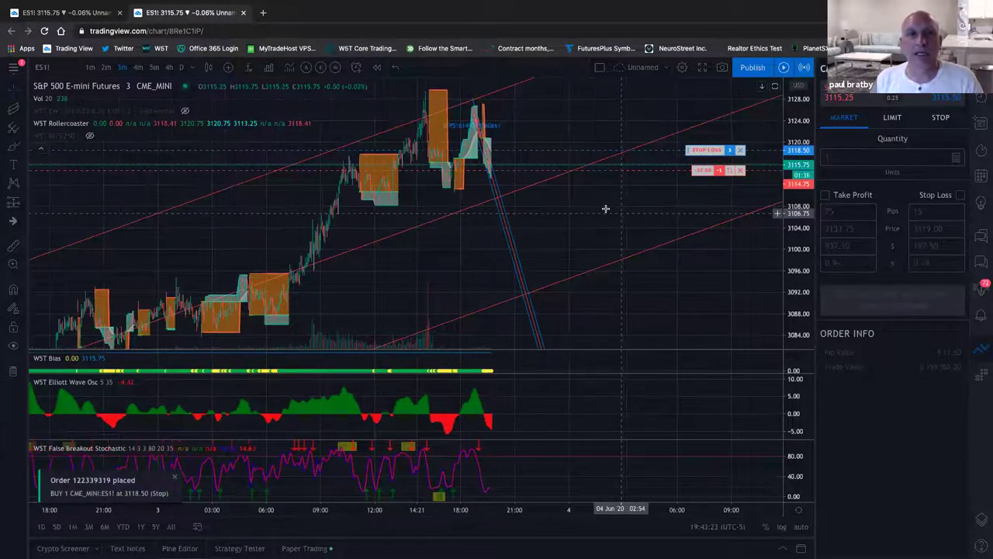
scroll(606, 208, up, 3)
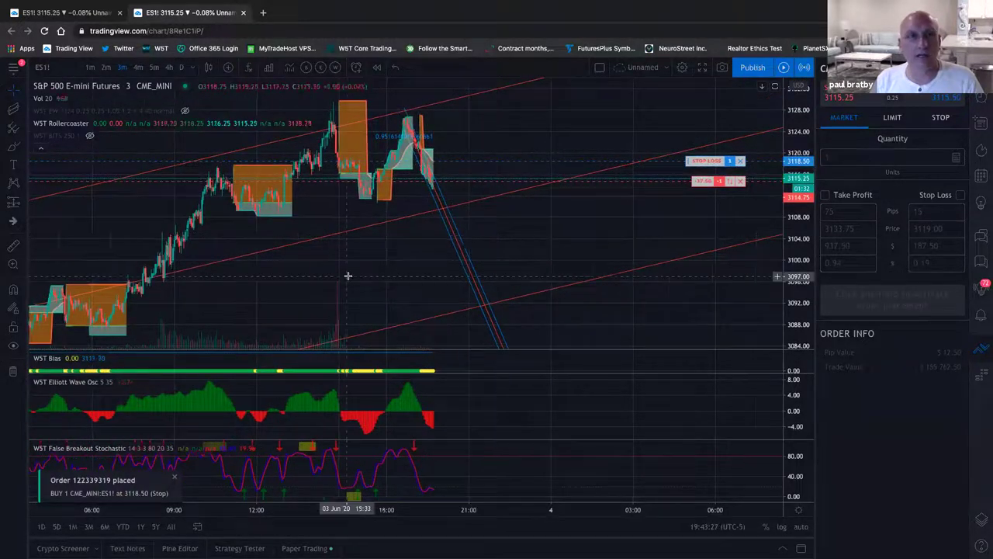
scroll(388, 236, up, 2)
scroll(388, 236, right, 5)
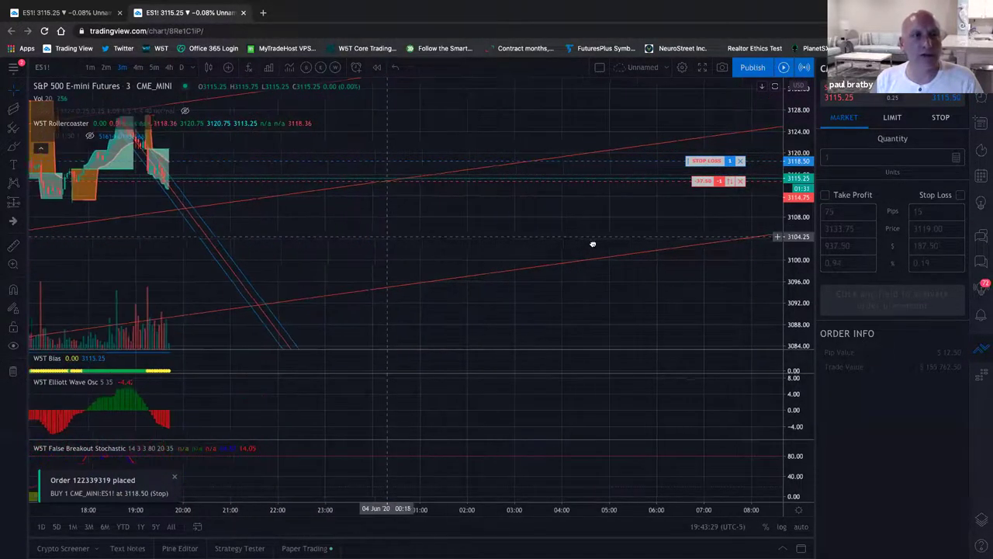
scroll(532, 243, left, 10)
scroll(630, 257, right, 10)
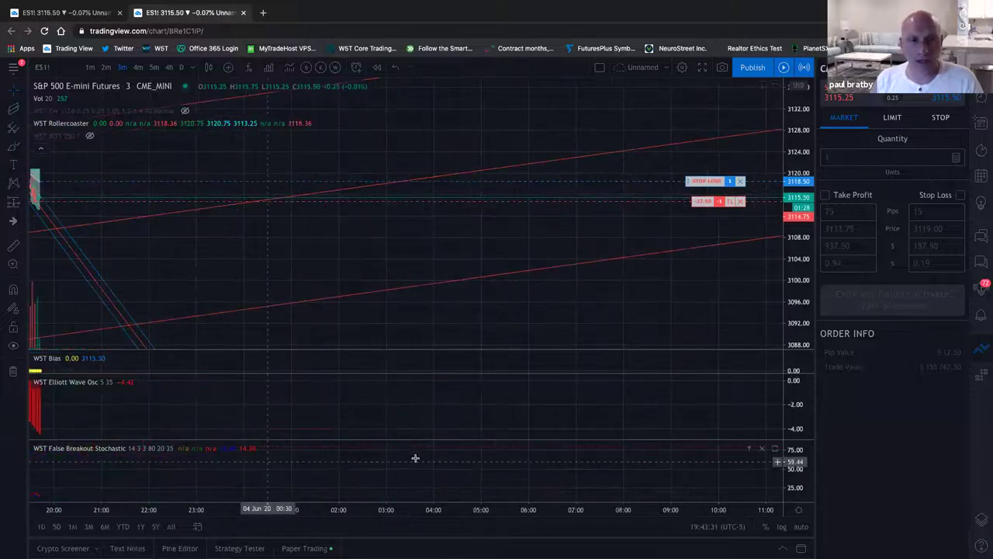
click(465, 491)
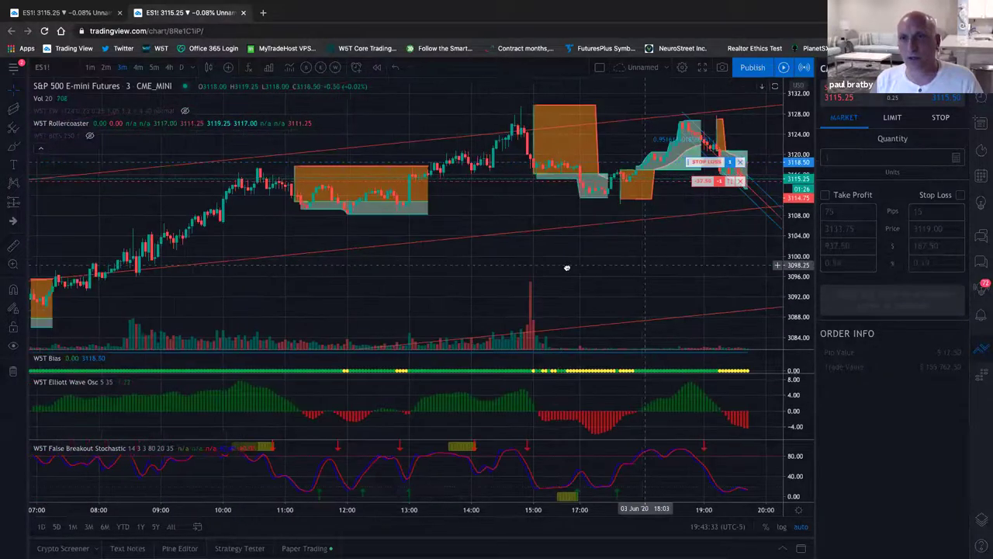
scroll(566, 266, right, 5)
scroll(523, 270, right, 2)
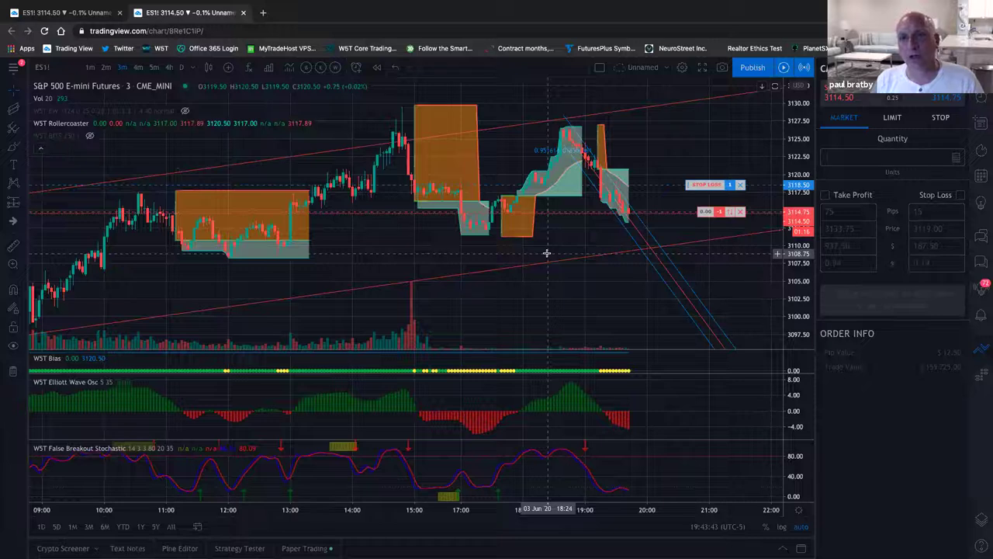
Step: Switch the chart to the 4-minute interval and examine the latest Rollercoaster zone against the falling channel
click(139, 68)
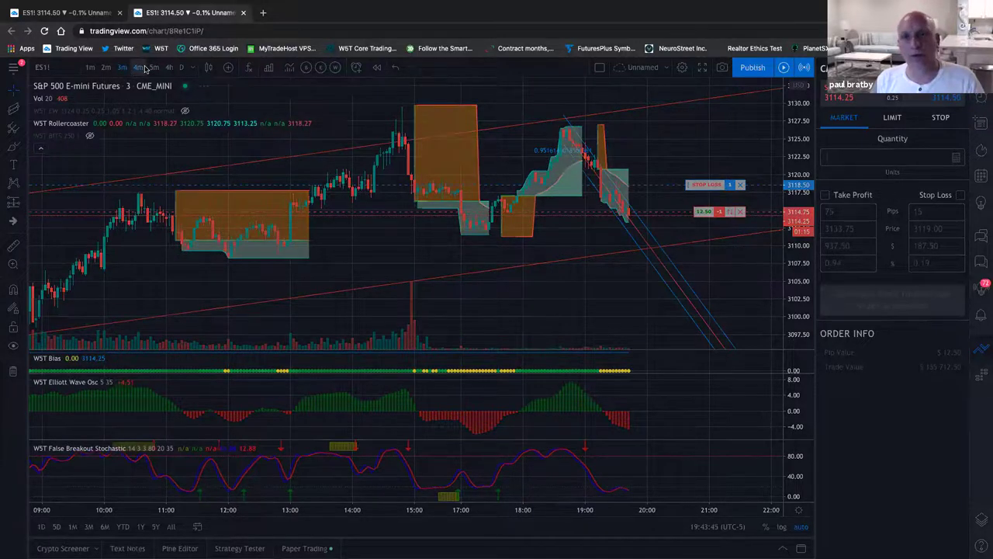
scroll(282, 196, down, 5)
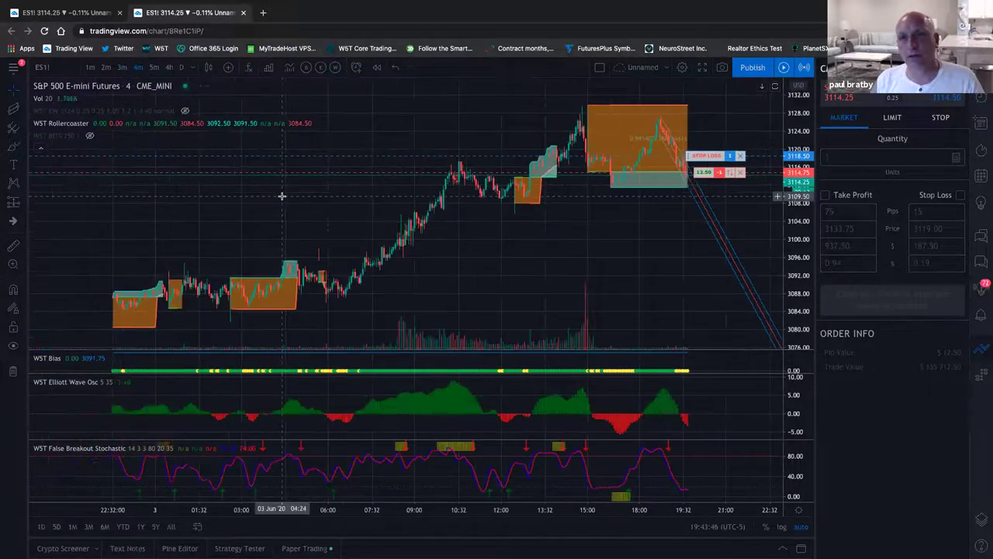
scroll(282, 196, up, 5)
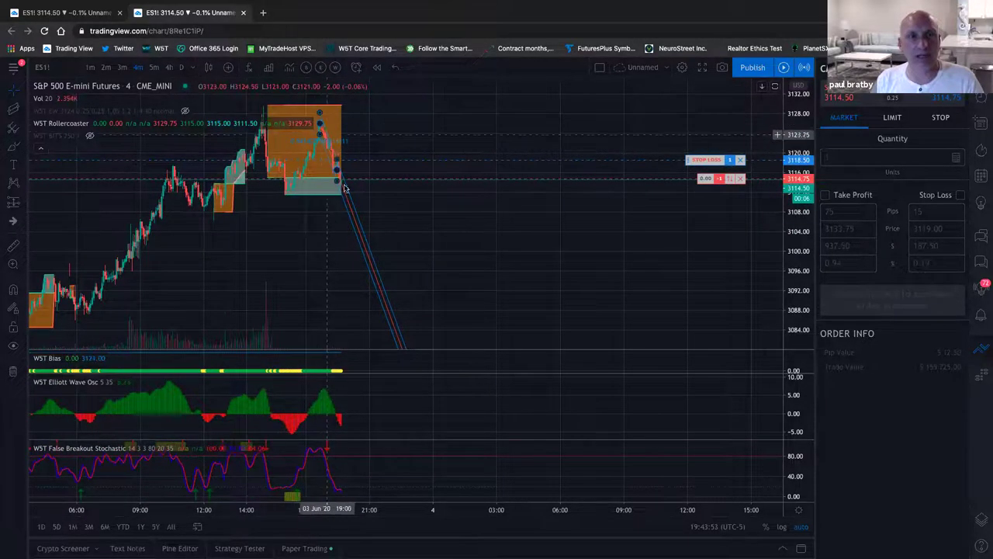
scroll(377, 218, up, 5)
scroll(428, 304, down, 5)
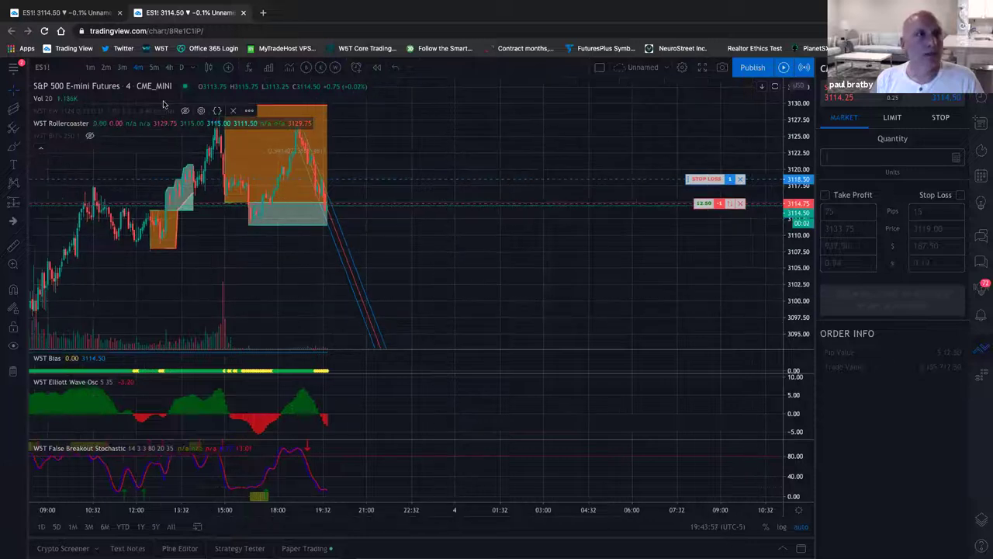
Step: Switch the chart to the 5-minute interval and compare its Rollercoaster zones and falling channel on 3 June
click(154, 67)
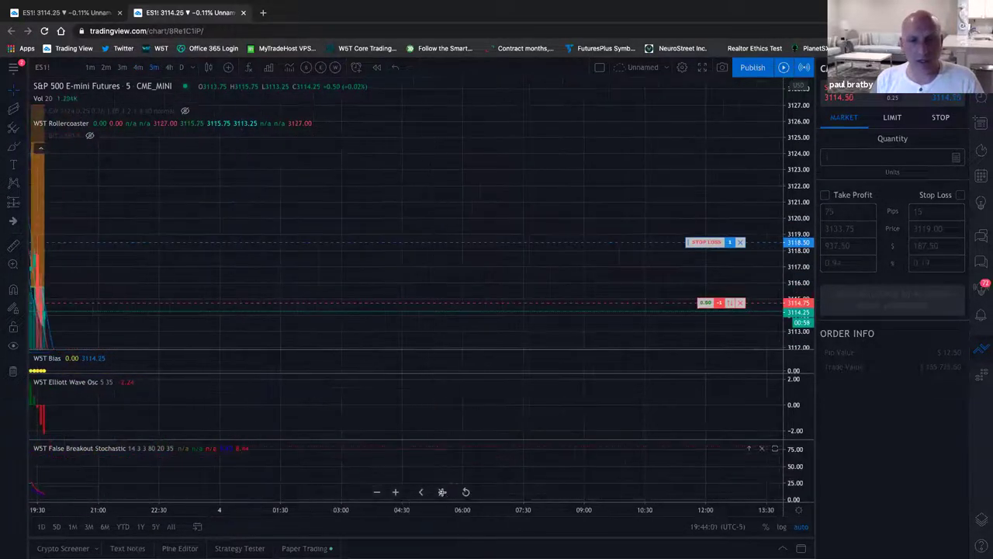
click(466, 491)
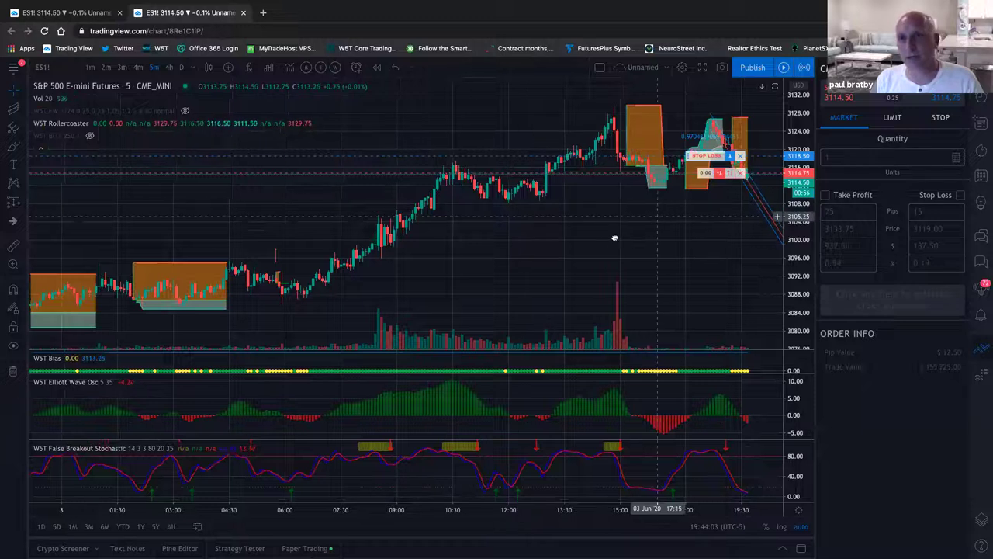
scroll(597, 240, right, 3)
scroll(584, 233, up, 5)
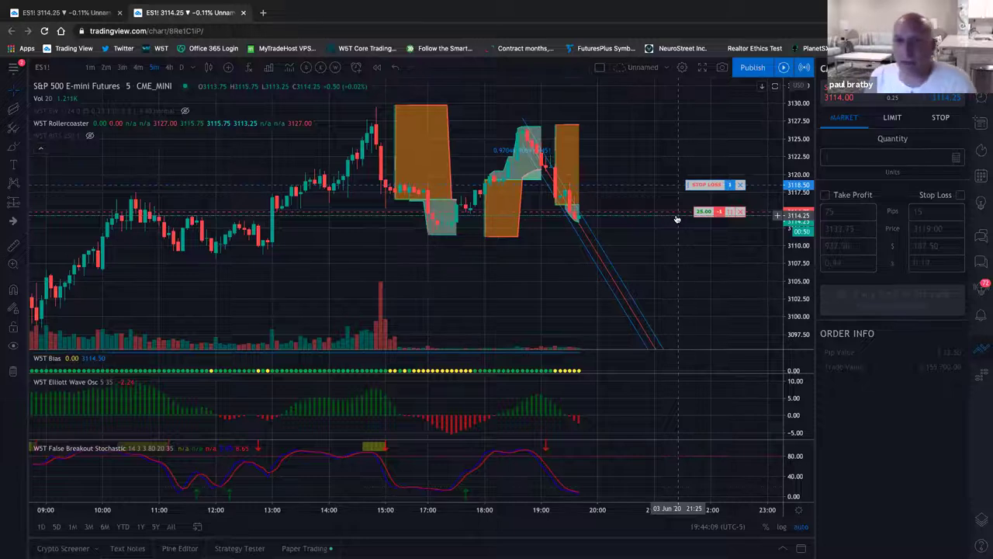
scroll(621, 232, up, 1)
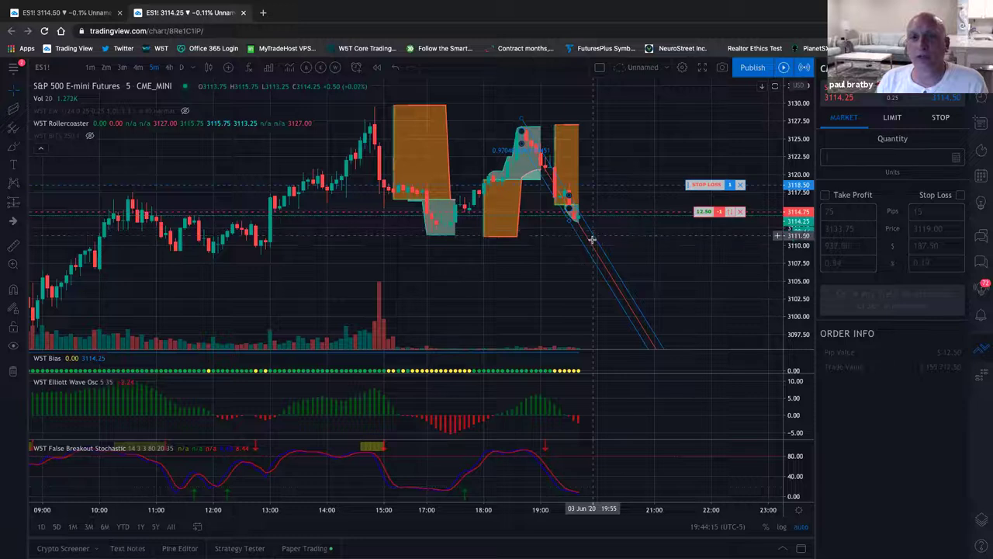
scroll(628, 274, right, 10)
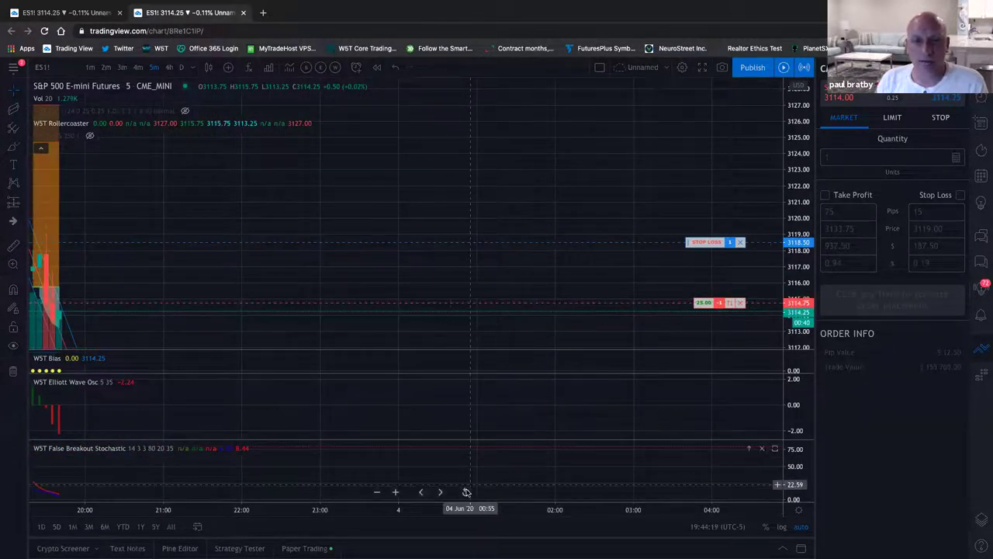
click(465, 493)
scroll(607, 230, up, 4)
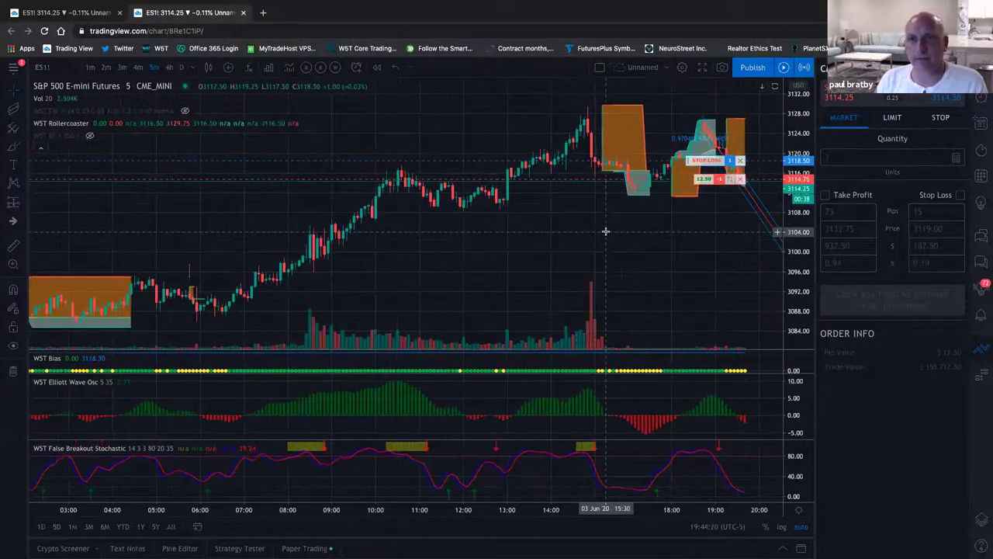
scroll(609, 231, right, 10)
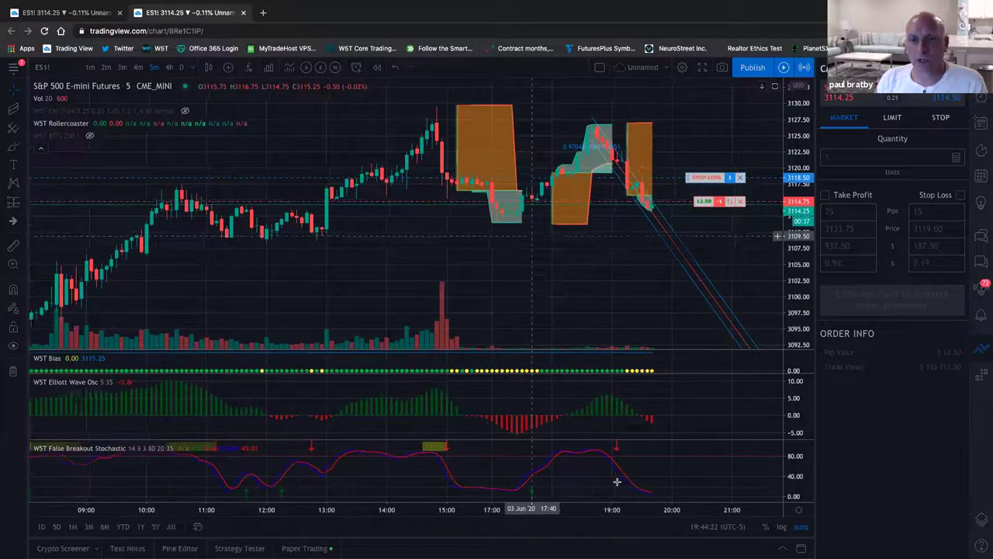
Step: Examine the newest 5-minute candles against the falling channel, the stop-loss line and the oscillators below
scroll(648, 291, left, 3)
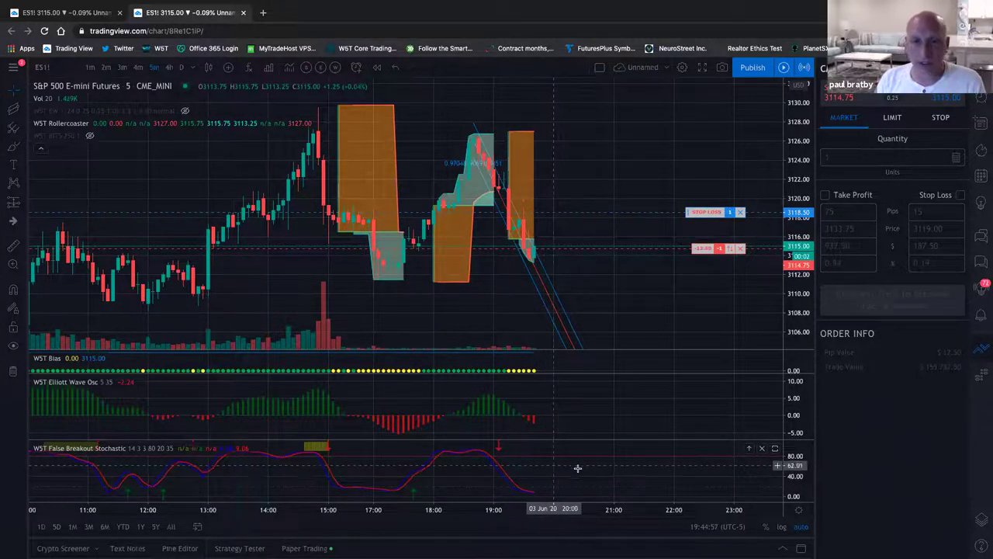
scroll(587, 461, up, 2)
scroll(588, 461, up, 2)
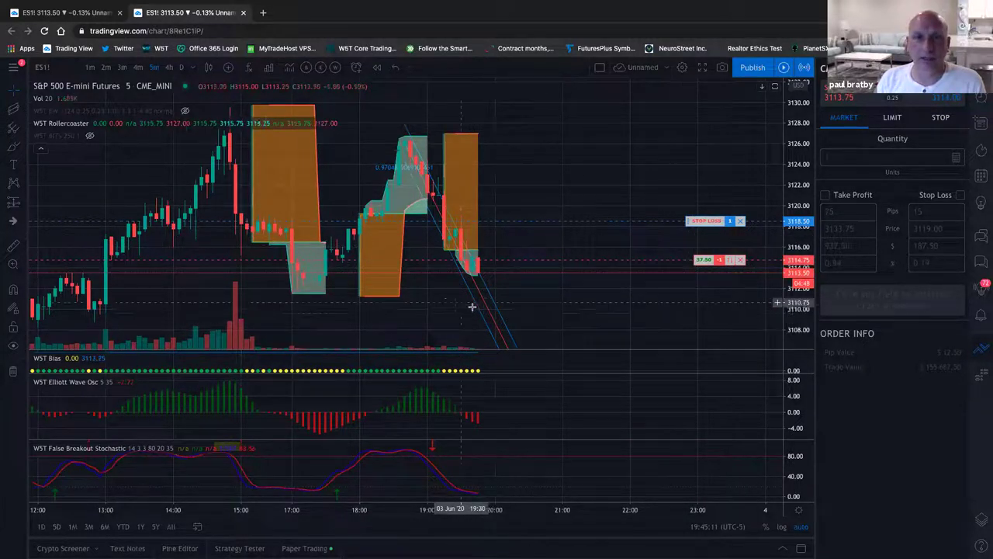
scroll(443, 288, up, 2)
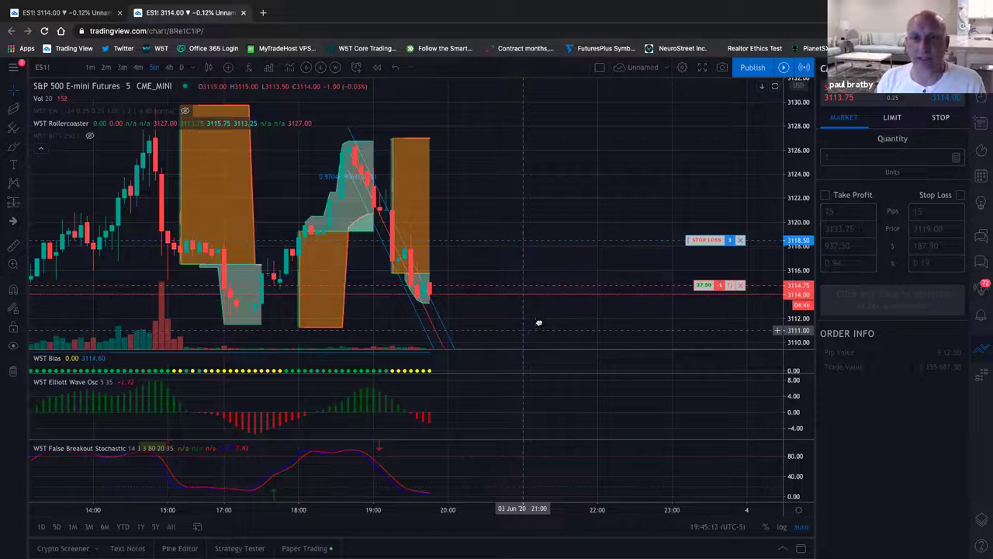
scroll(595, 295, left, 2)
scroll(588, 300, right, 10)
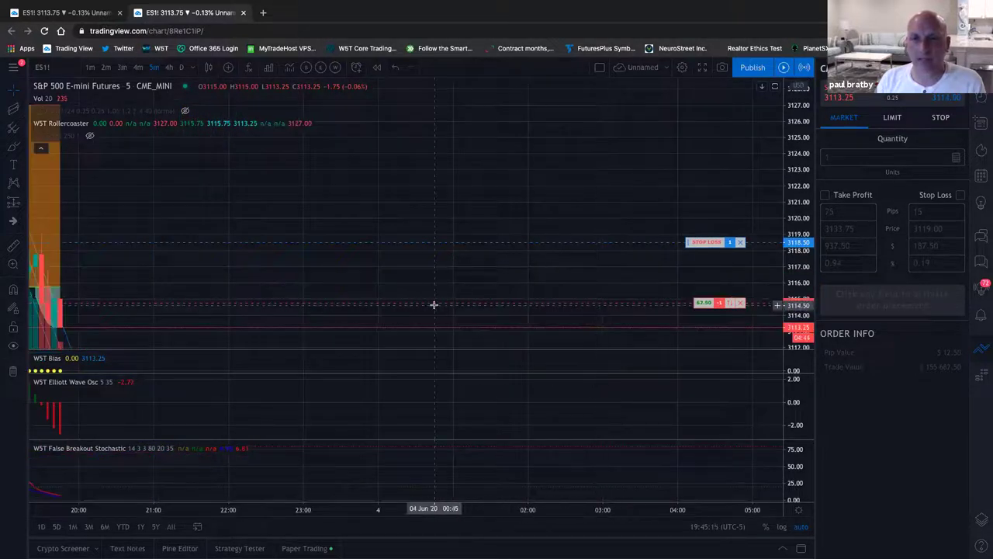
scroll(286, 312, left, 10)
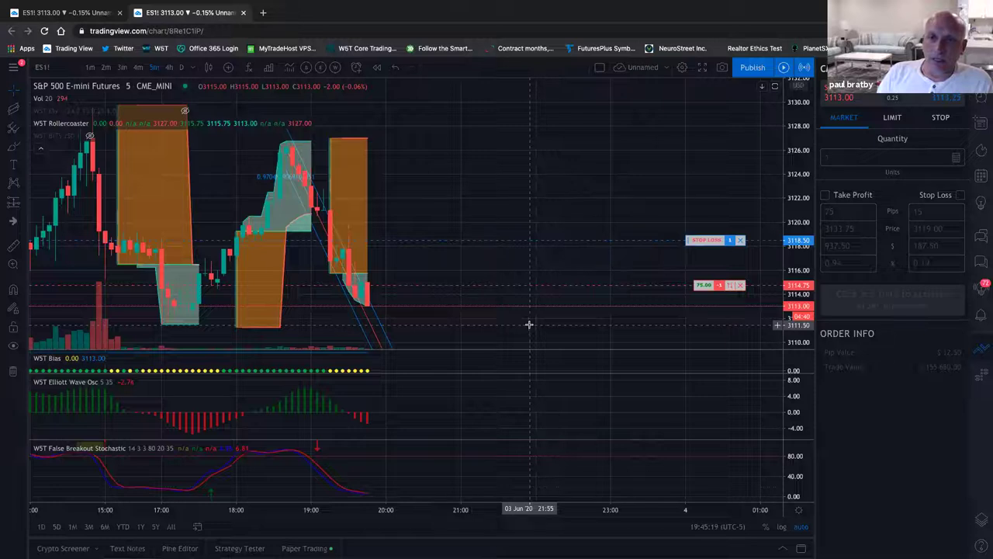
scroll(543, 314, left, 5)
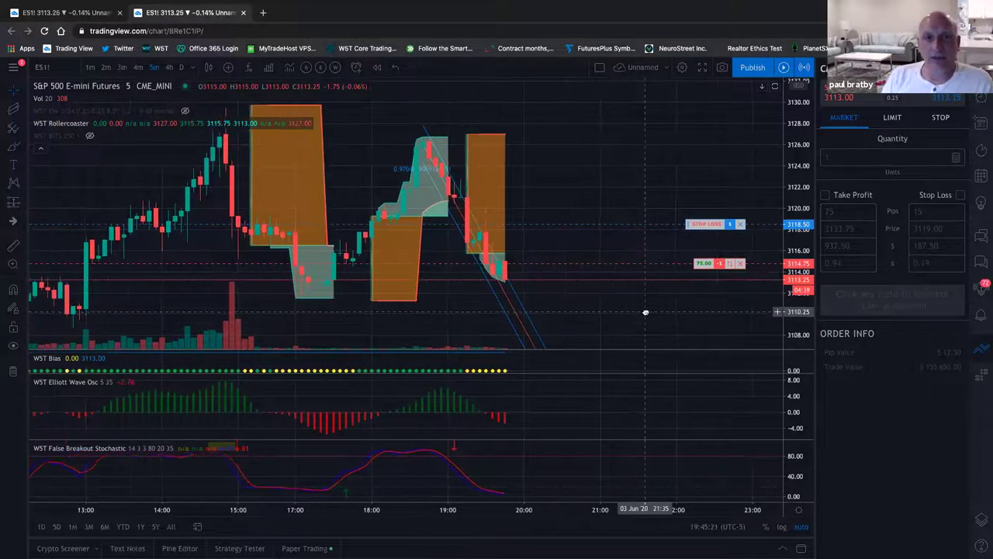
scroll(636, 315, right, 10)
Step: Switch the chart back to the 3-minute interval and inspect the falling channel's projection below the current price
click(127, 67)
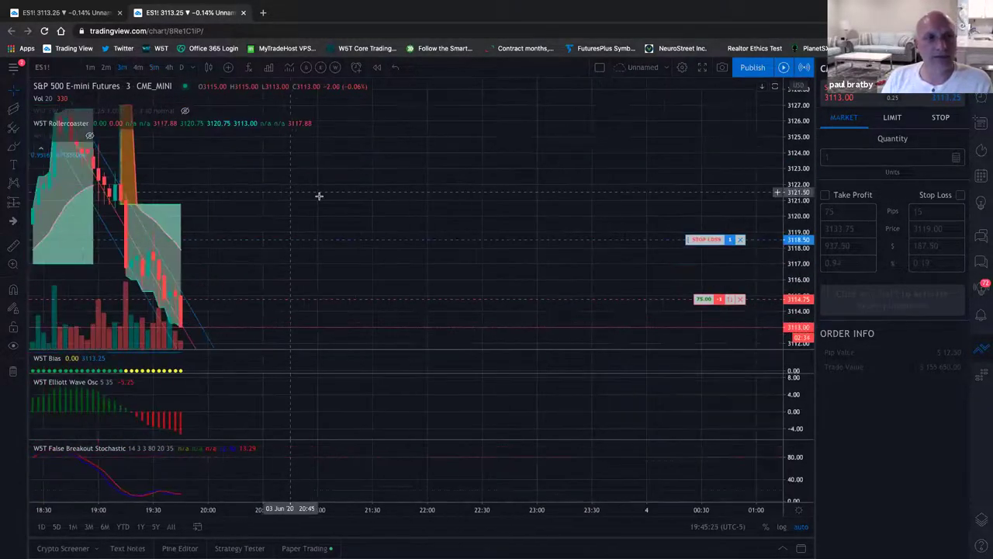
scroll(550, 200, left, 5)
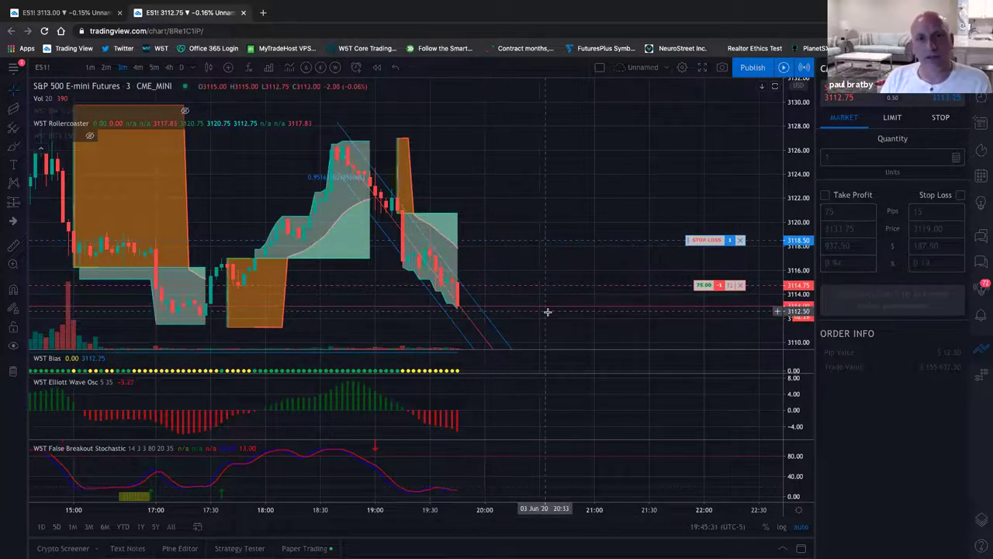
drag(810, 204, 810, 233)
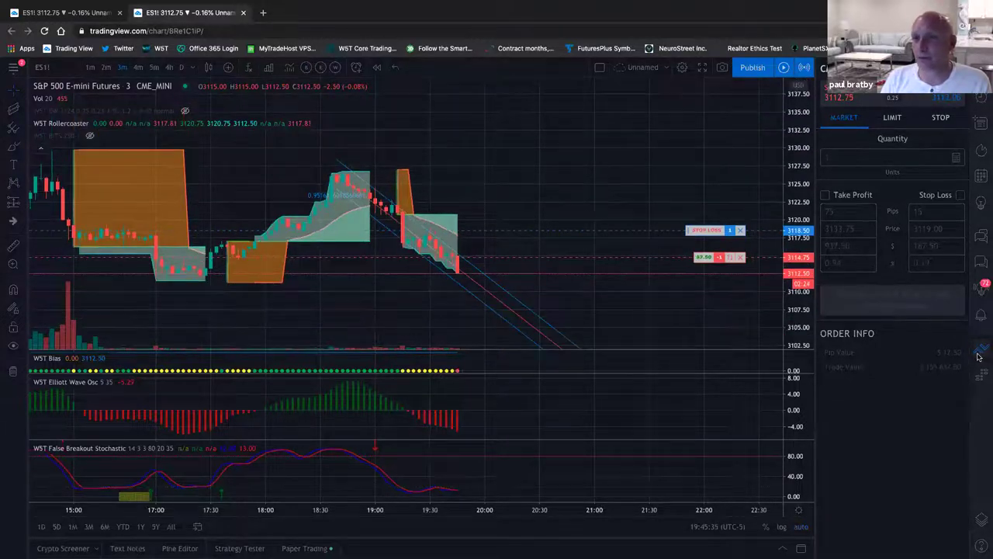
Step: Move the open short position's stop loss to 3114.25 and submit the modification
click(980, 351)
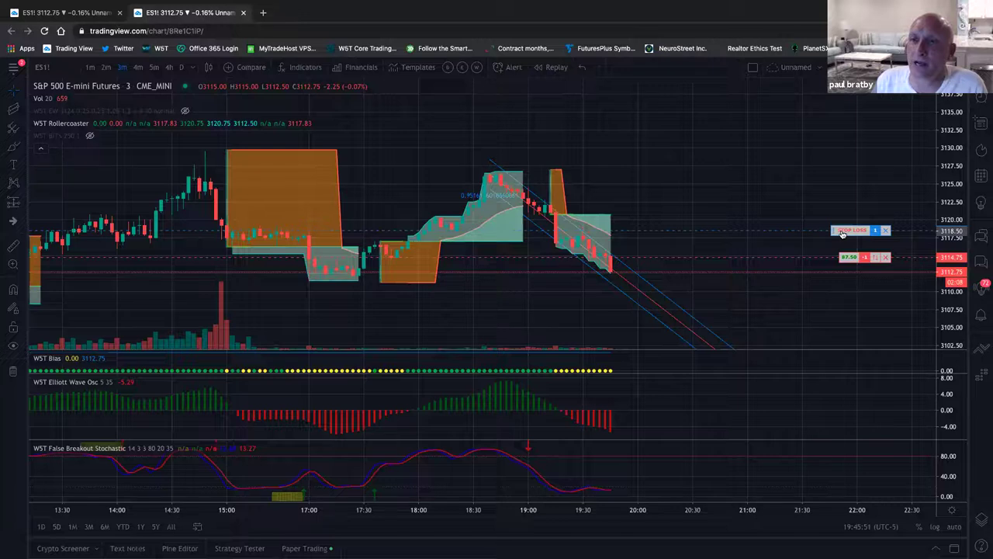
drag(843, 232, 837, 259)
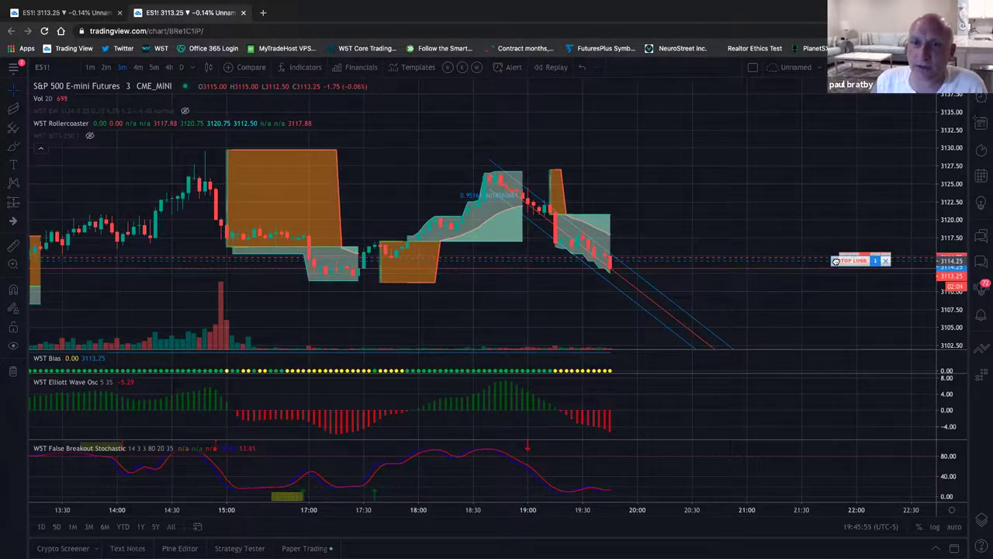
click(837, 261)
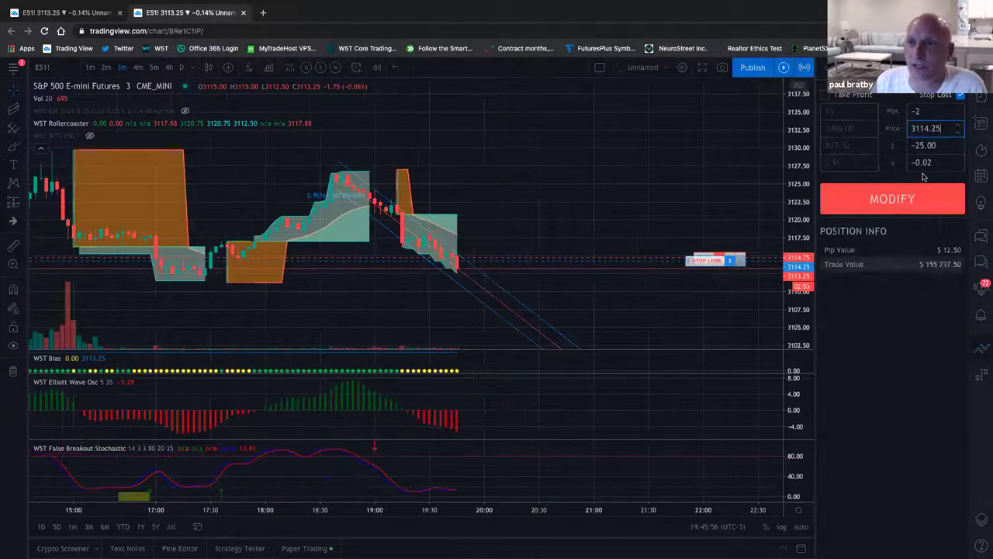
click(893, 200)
Step: Compare the stop-loss and entry lines with the latest 3-minute candles and the falling channel
drag(798, 228, 796, 171)
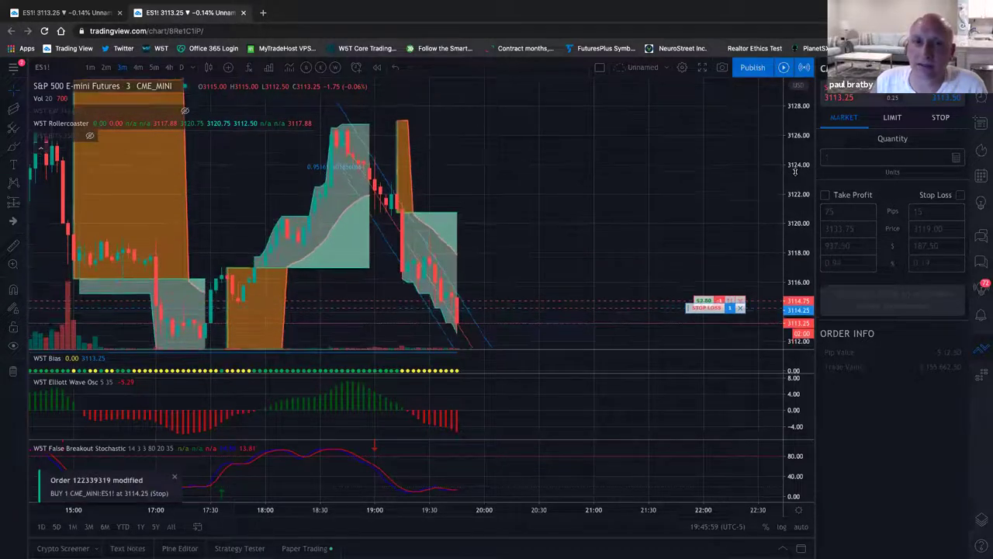
scroll(695, 171, right, 5)
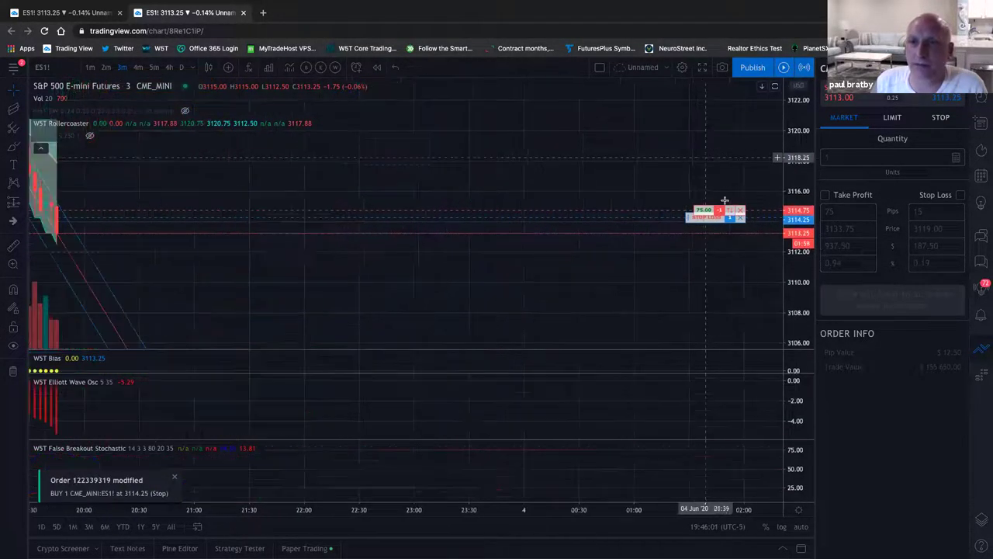
click(465, 492)
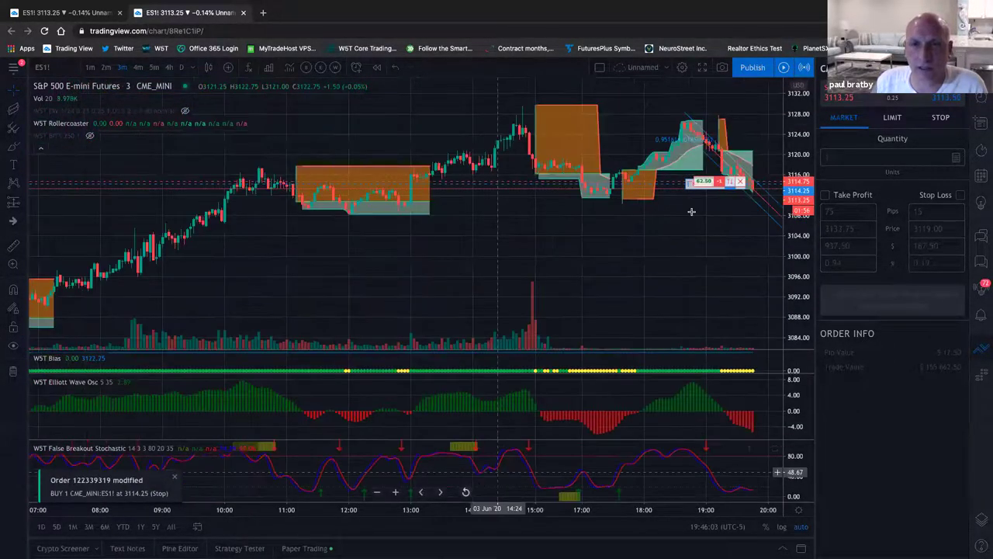
scroll(665, 228, right, 4)
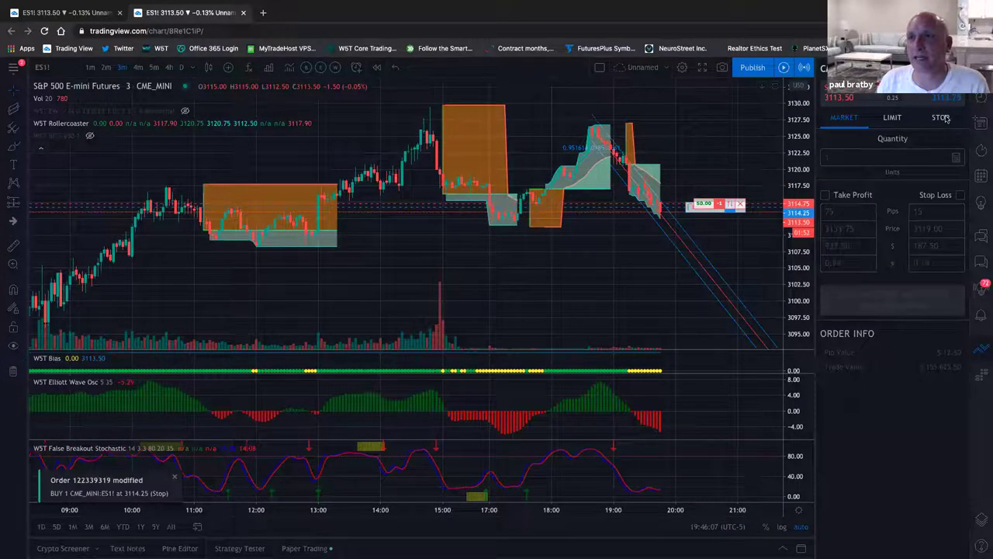
drag(774, 244, 649, 274)
drag(950, 273, 946, 203)
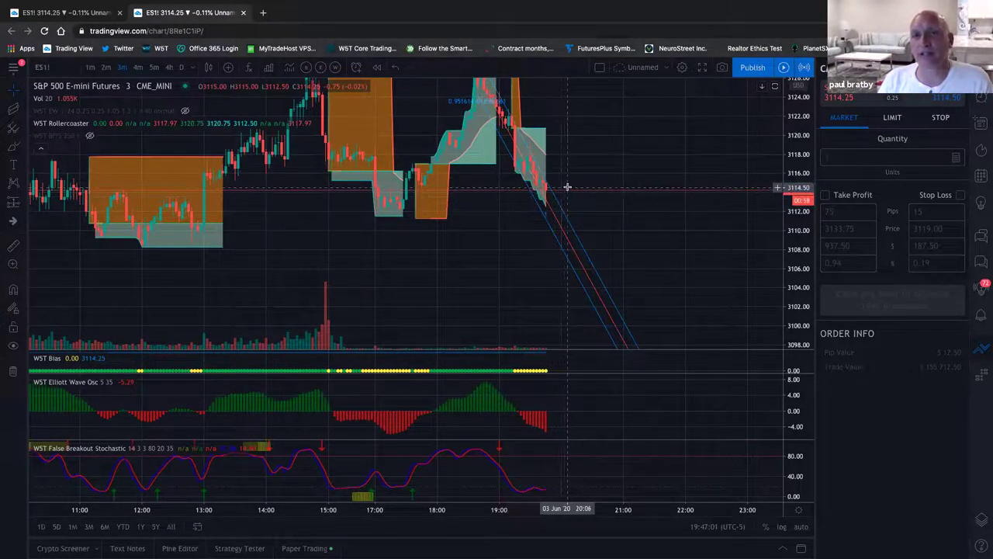
Step: Examine the 3-minute falling channel's projection beyond the newest Rollercoaster zone on 3 June
drag(578, 194, 406, 308)
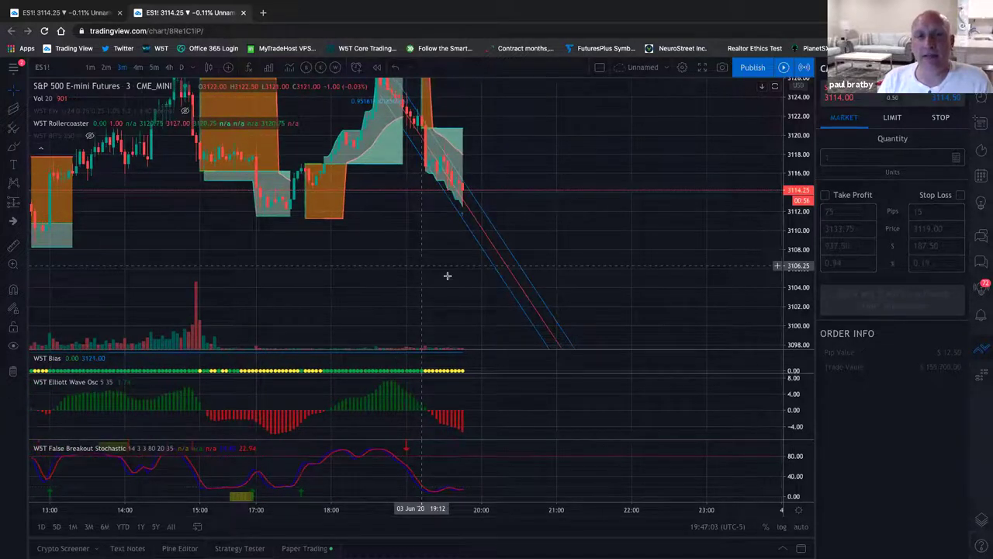
drag(448, 274, 598, 315)
scroll(599, 314, right, 10)
scroll(774, 272, left, 15)
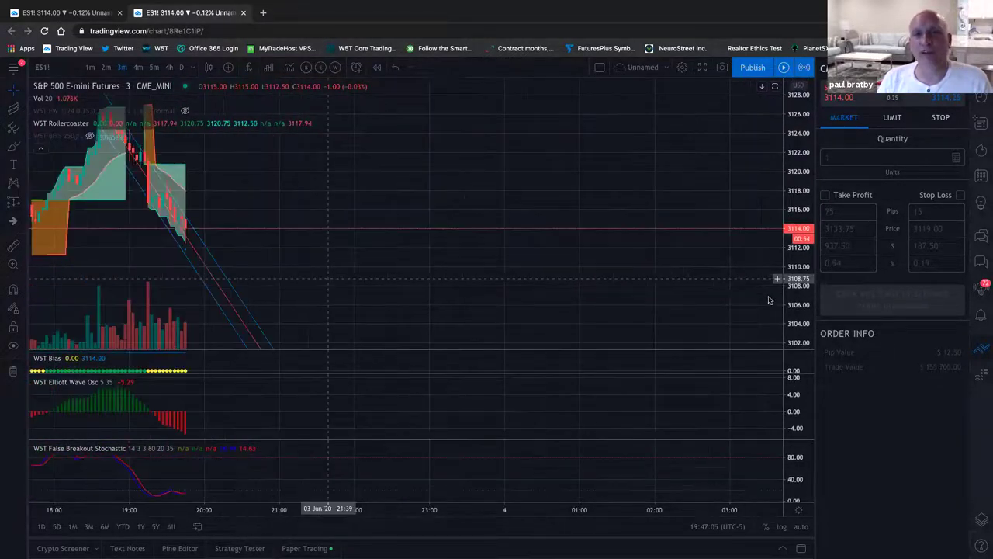
scroll(697, 293, right, 5)
drag(697, 292, 716, 292)
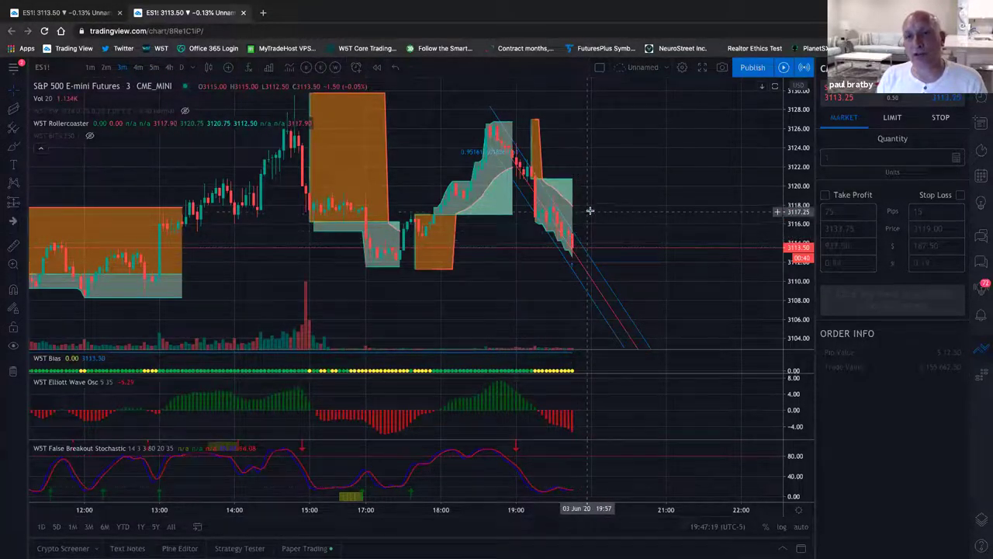
Step: Examine where the falling channel meets the broader rising channel on the 3-minute chart, and check the False Breakout Stochastic
scroll(601, 236, down, 2)
scroll(601, 236, down, 10)
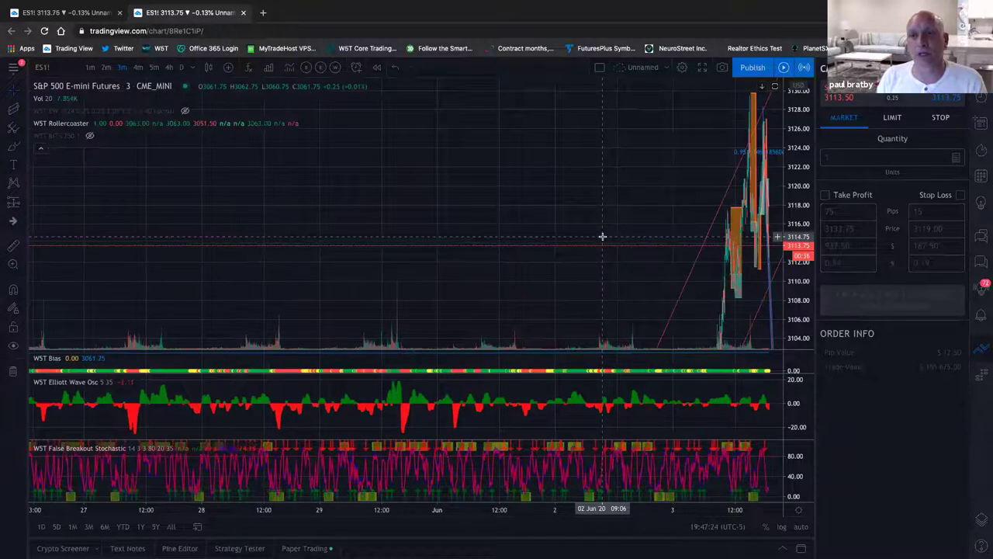
scroll(602, 236, up, 10)
scroll(601, 236, up, 5)
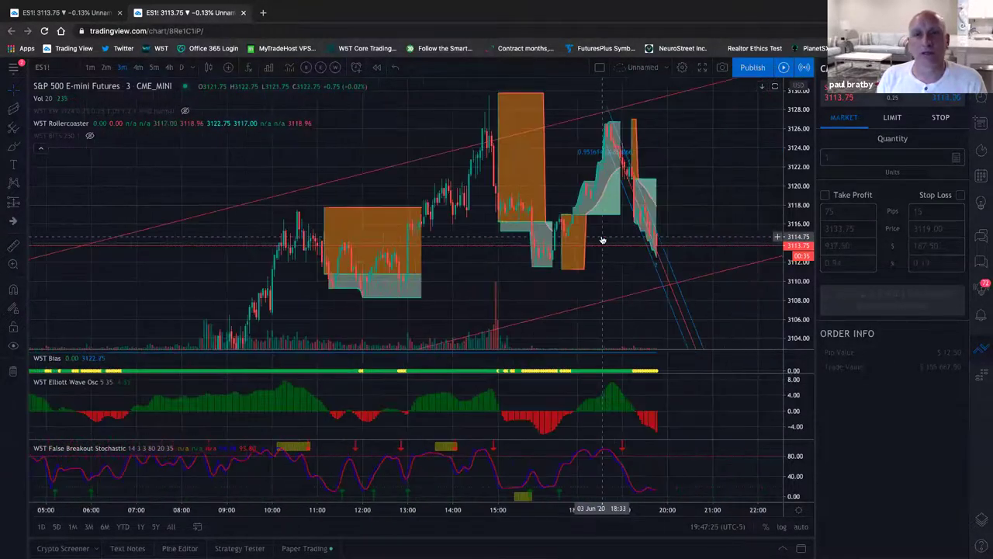
scroll(601, 286, down, 5)
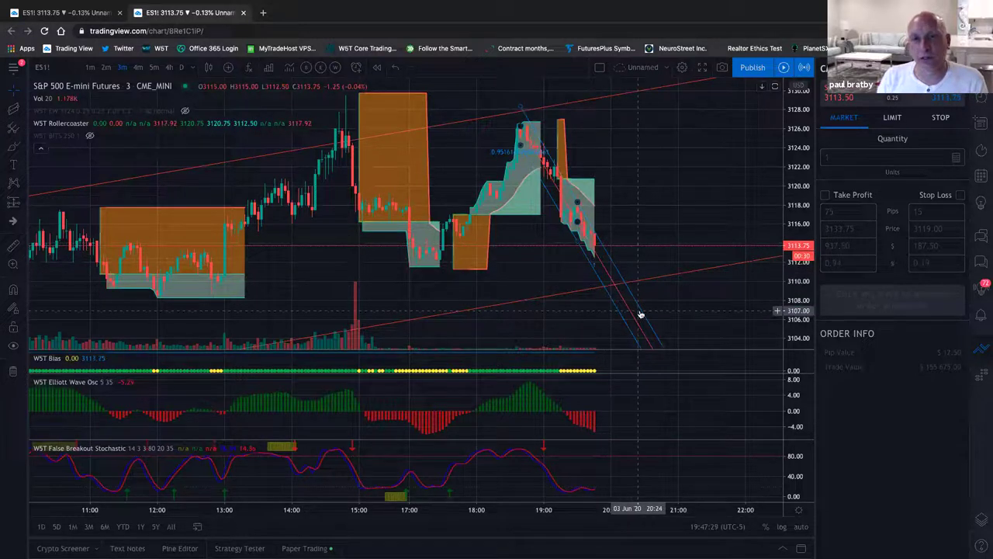
scroll(605, 287, up, 1)
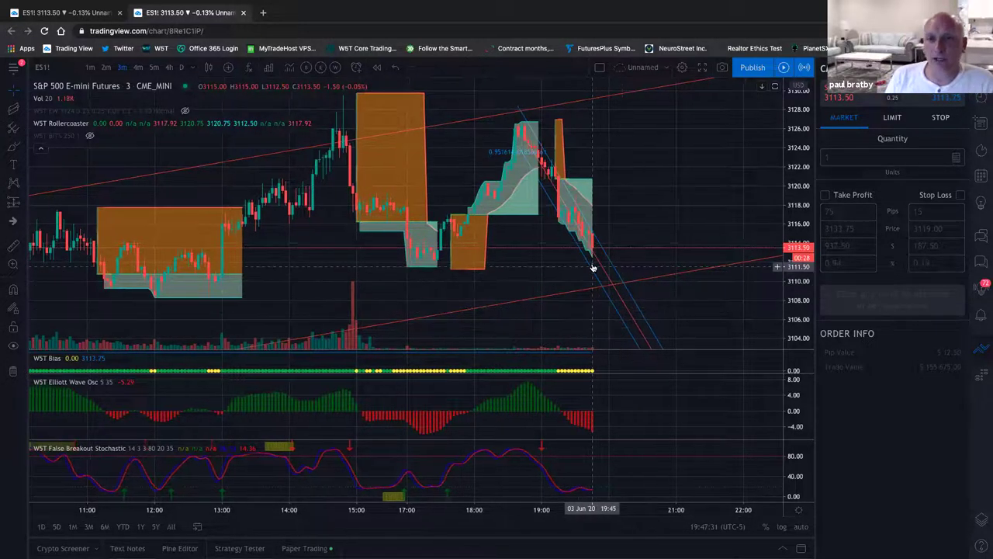
scroll(579, 492, up, 1)
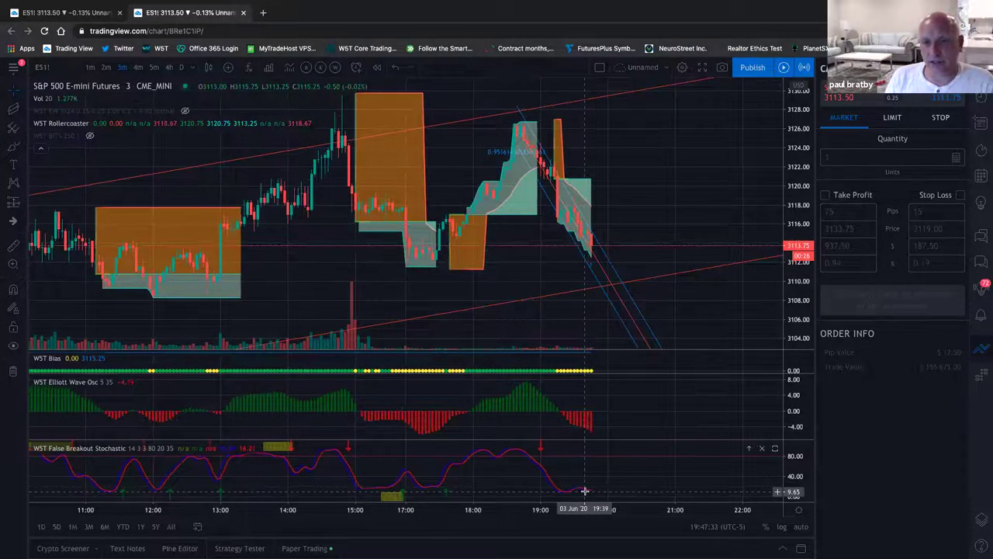
scroll(581, 493, up, 1)
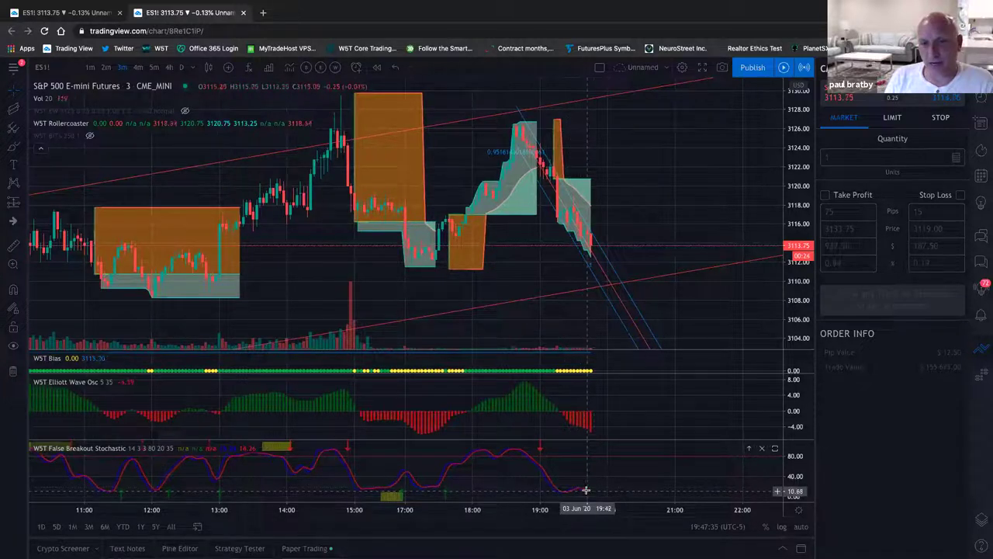
Step: Switch the chart to the 5-minute interval and inspect its latest Rollercoaster zone and falling channel
scroll(596, 489, up, 1)
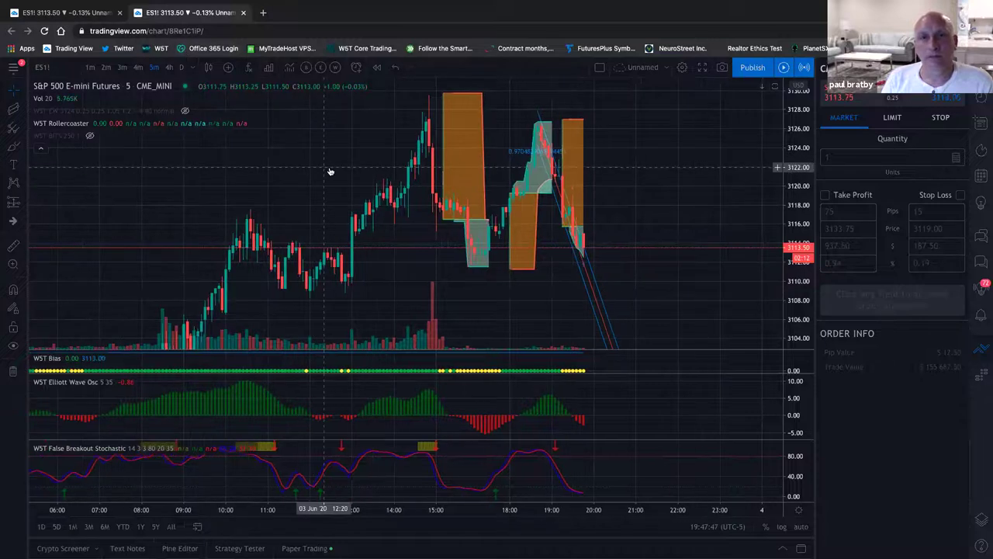
scroll(329, 170, up, 2)
scroll(329, 171, up, 3)
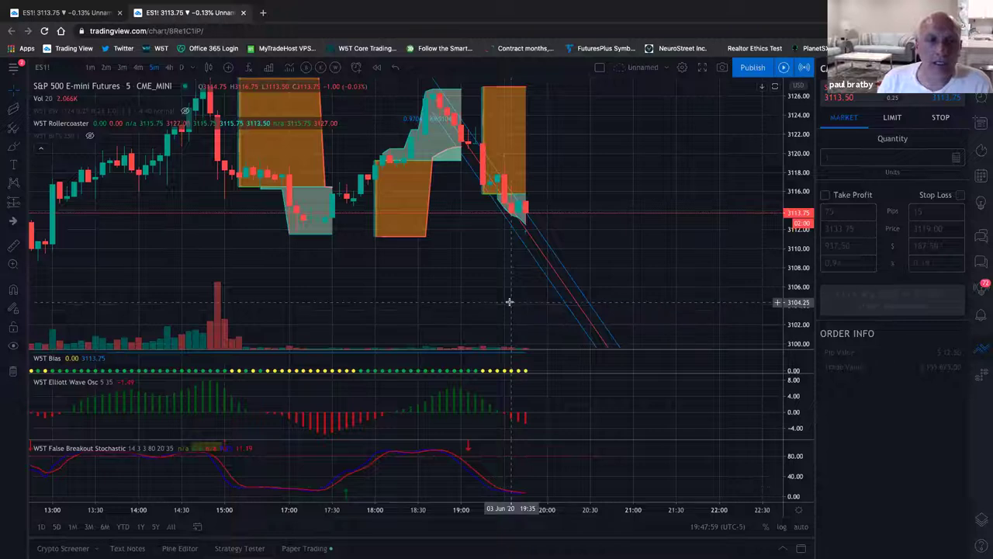
key(5)
key(Return)
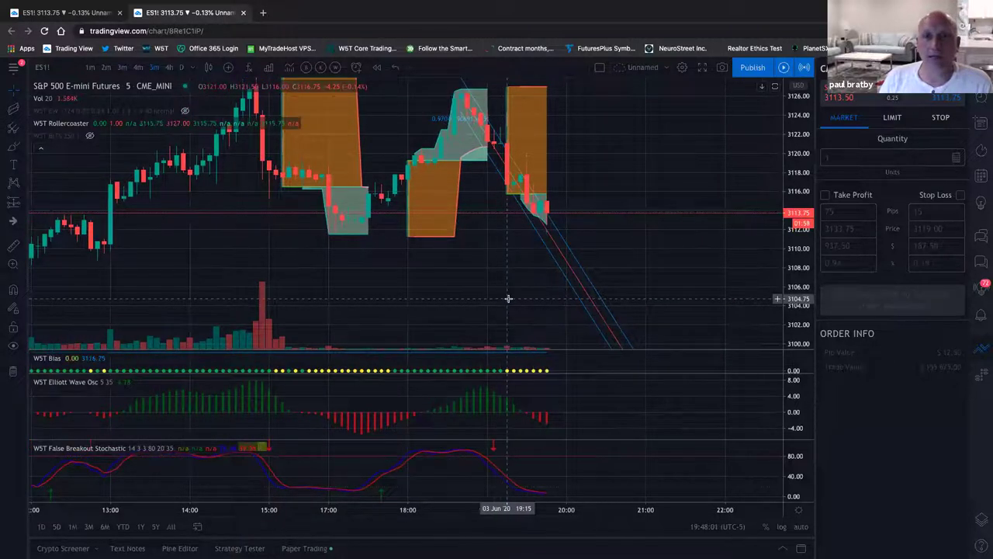
drag(796, 180, 796, 185)
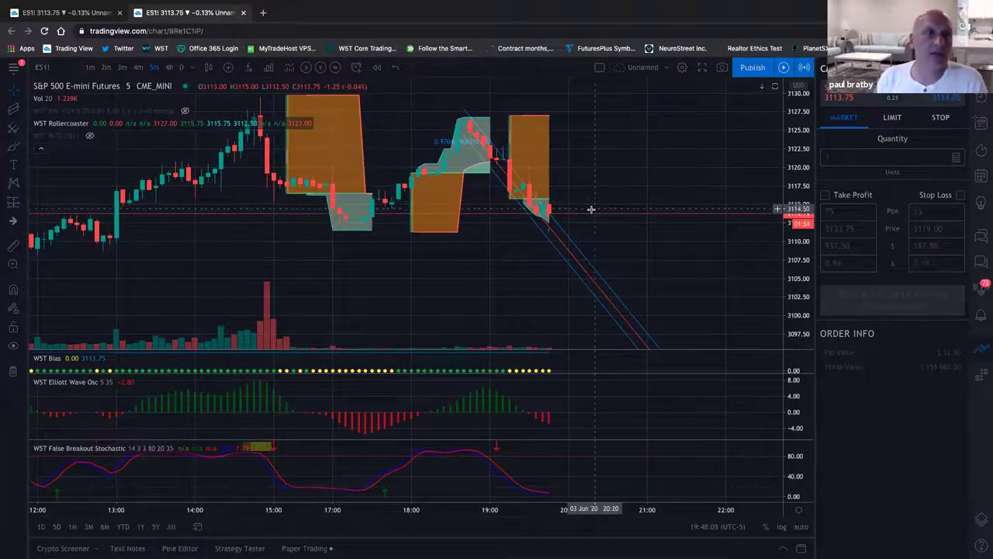
scroll(589, 208, down, 2)
Step: Show the hidden W5T EW and W5T BITS indicators on the 5-minute chart
mouse_move(185, 112)
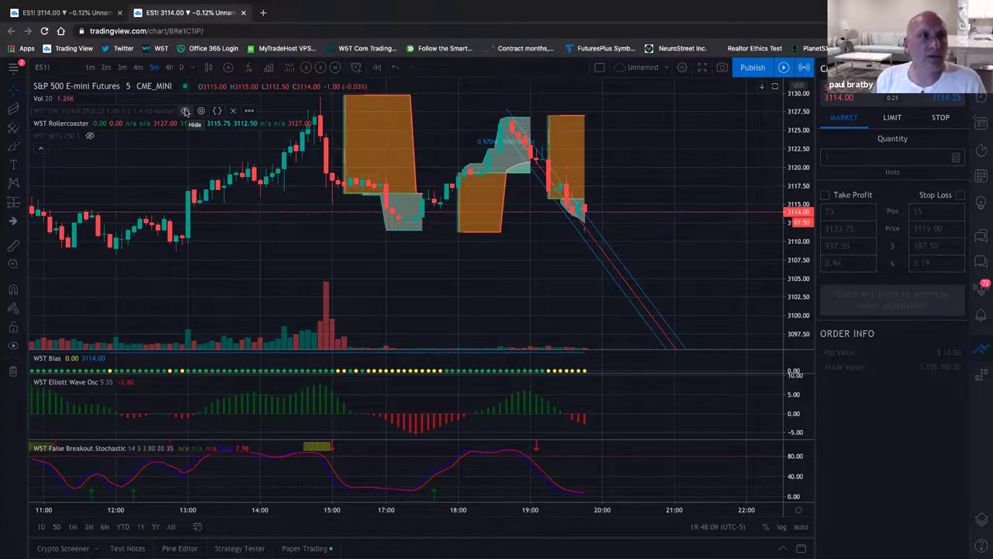
click(185, 111)
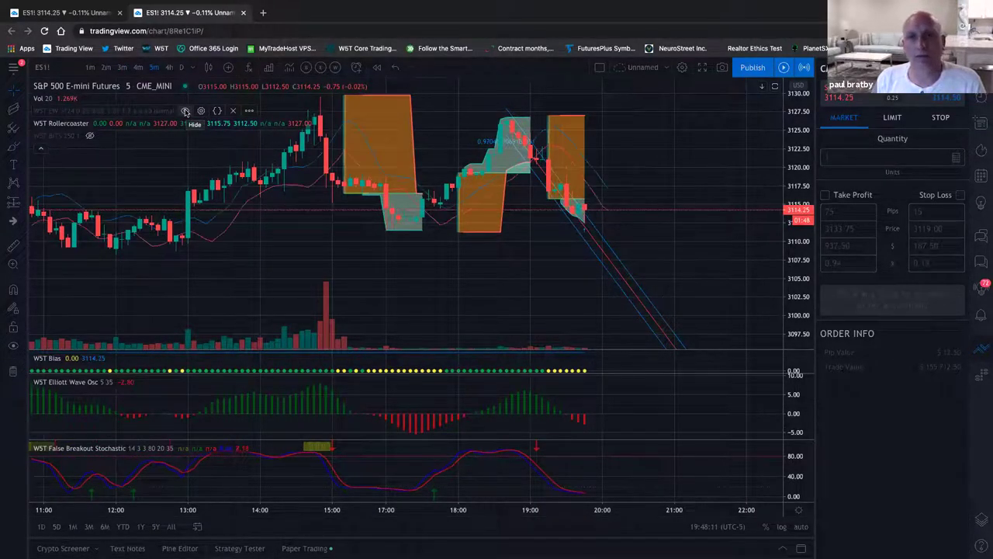
click(90, 136)
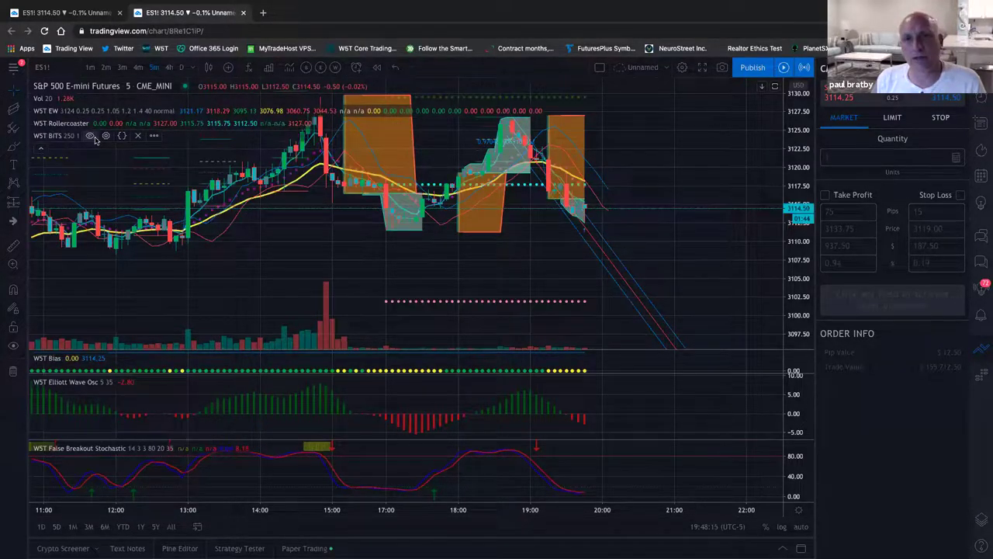
Step: Examine the green, yellow and red indicator zones below price in relation to the falling and rising channels
drag(797, 219, 797, 215)
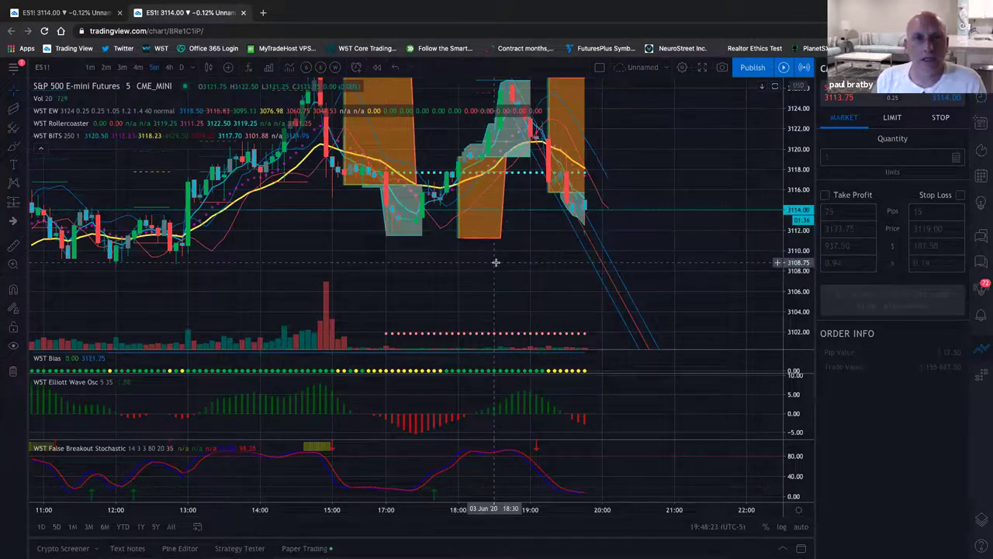
scroll(500, 259, down, 10)
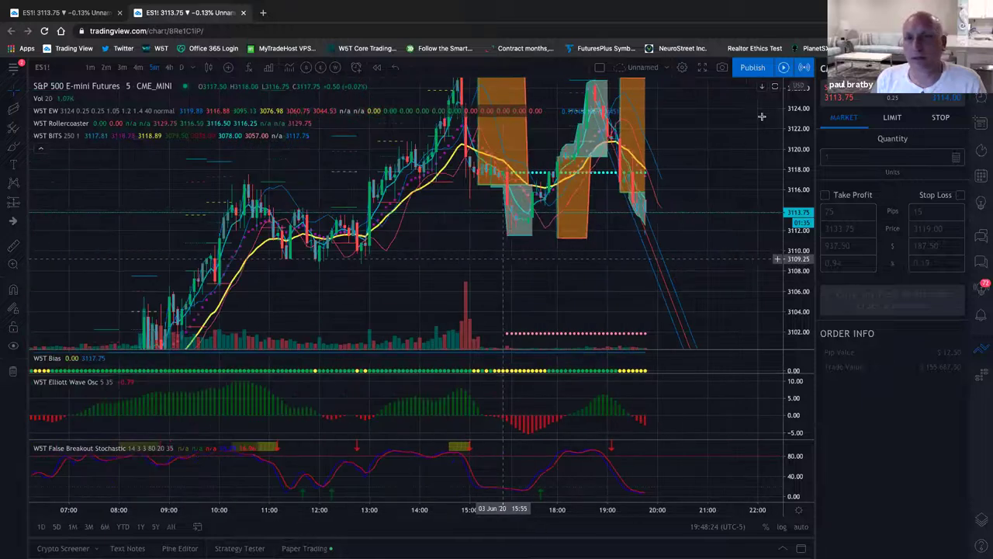
scroll(795, 310, down, 5)
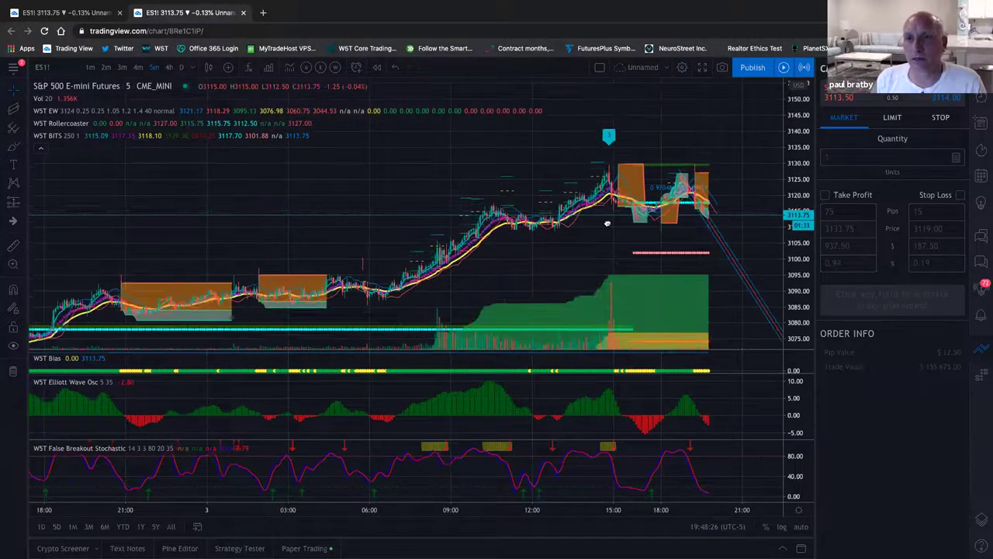
scroll(660, 180, right, 3)
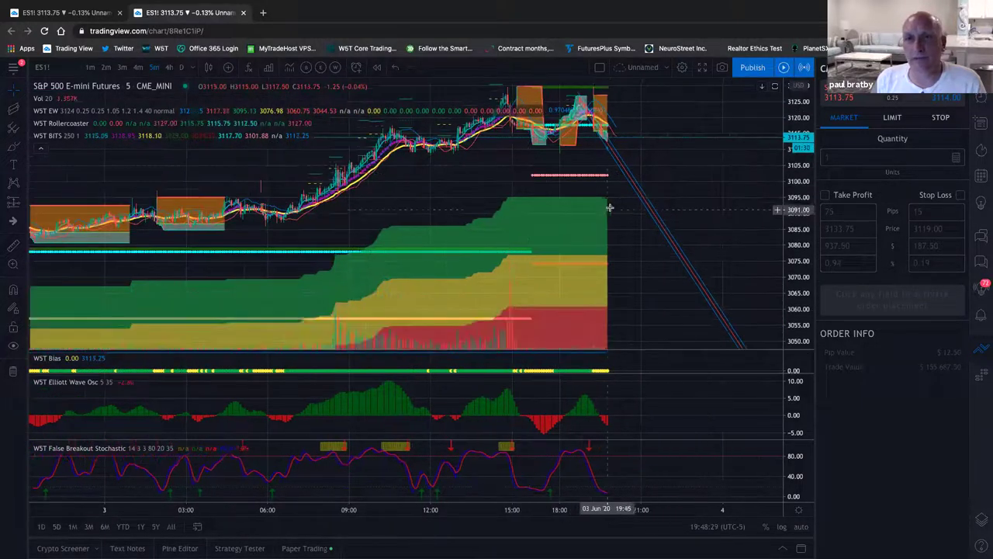
scroll(619, 208, down, 10)
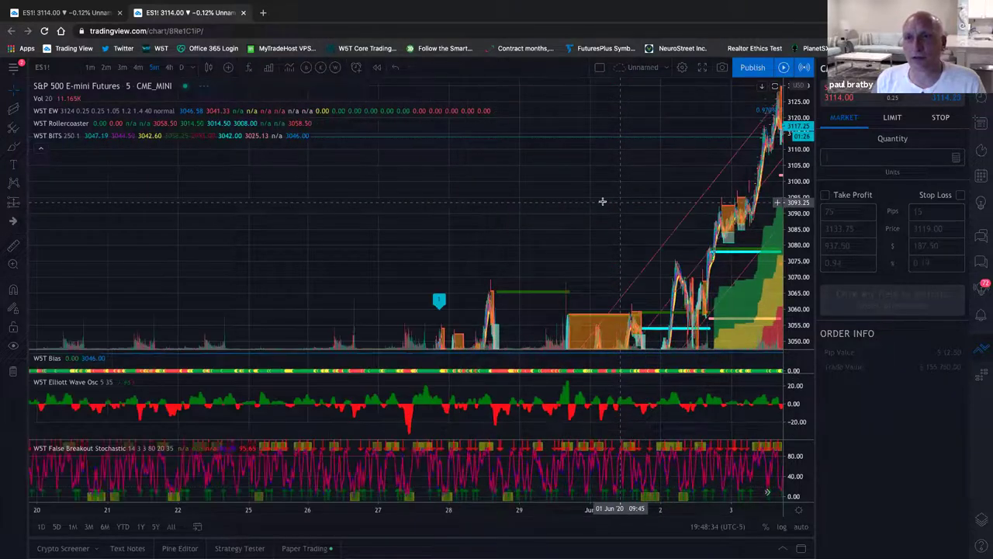
scroll(593, 197, right, 15)
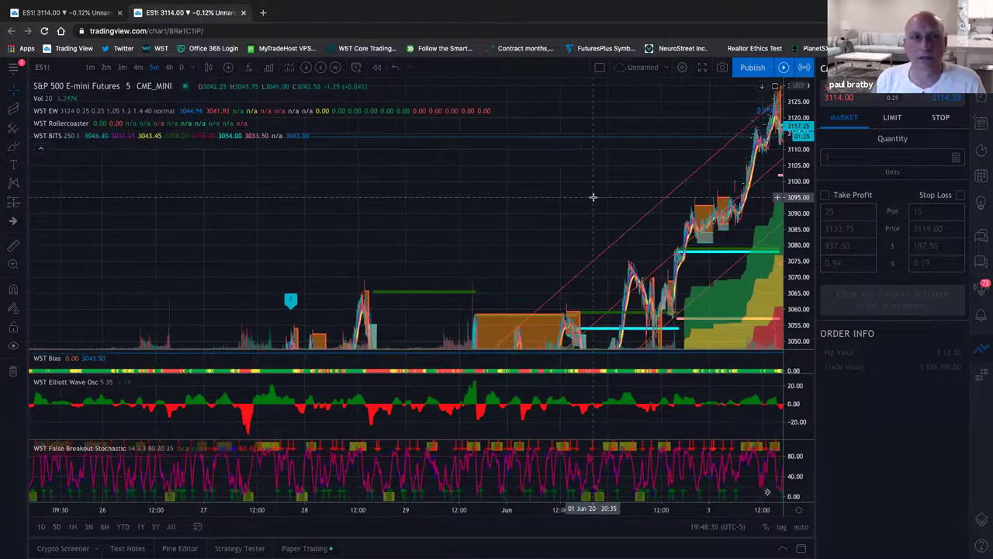
scroll(69, 274, up, 8)
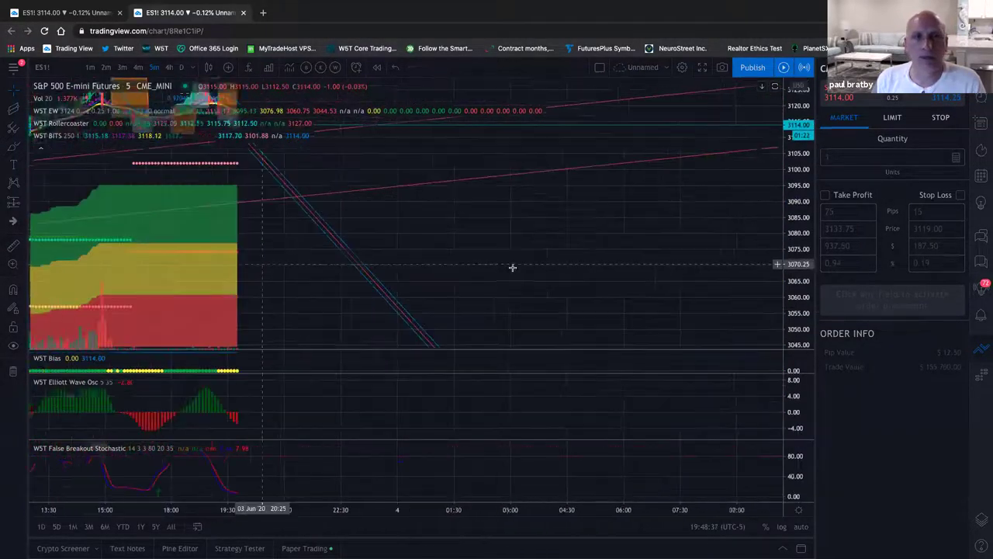
scroll(621, 280, left, 10)
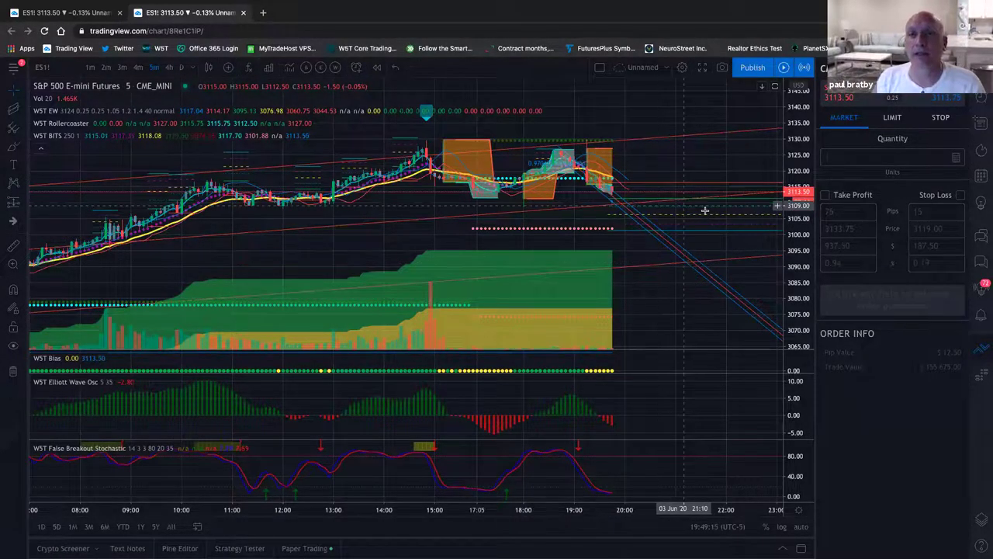
Step: Inspect the latest 5-minute candles against the falling channel, the rising channel's midline and the horizontal levels below price
drag(800, 208, 794, 177)
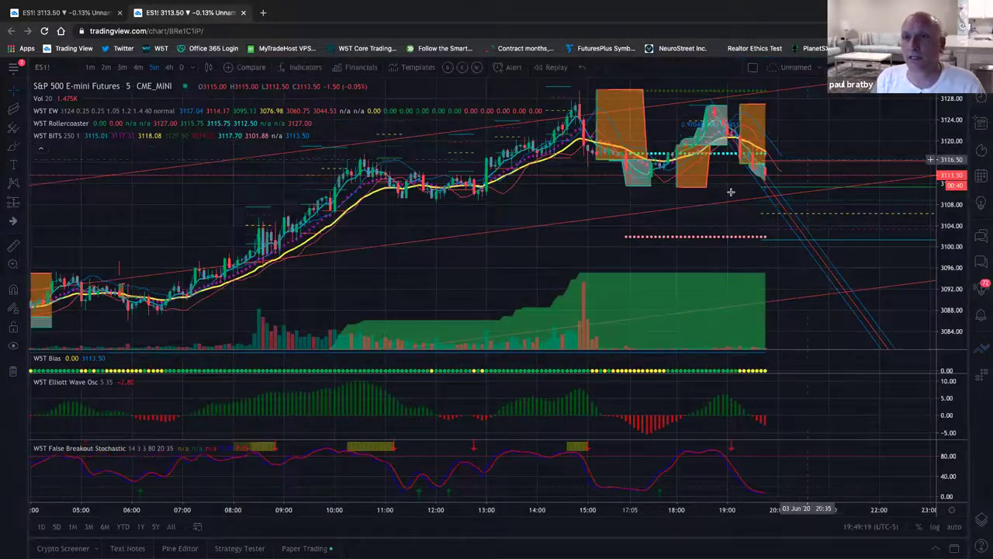
drag(776, 183, 697, 183)
scroll(697, 183, up, 2)
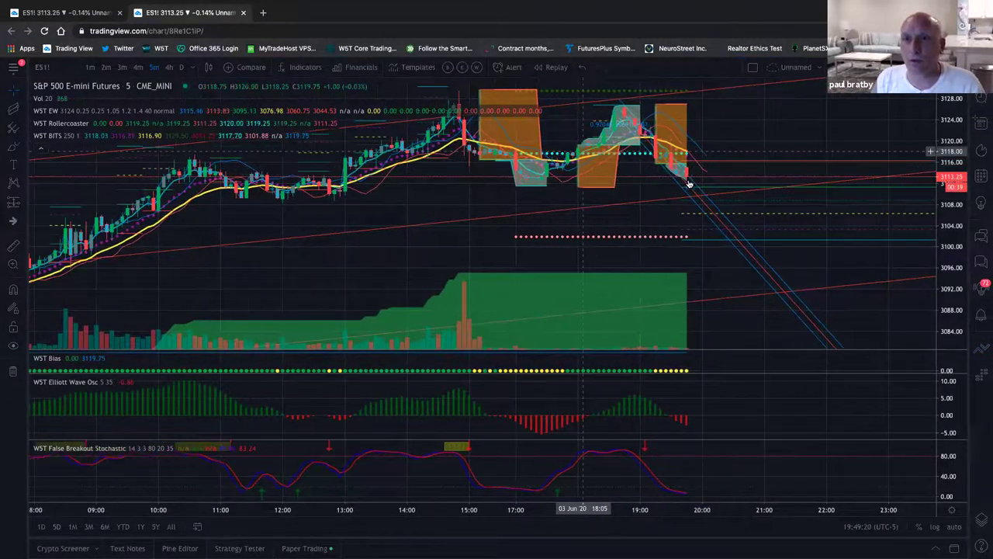
scroll(701, 191, up, 1)
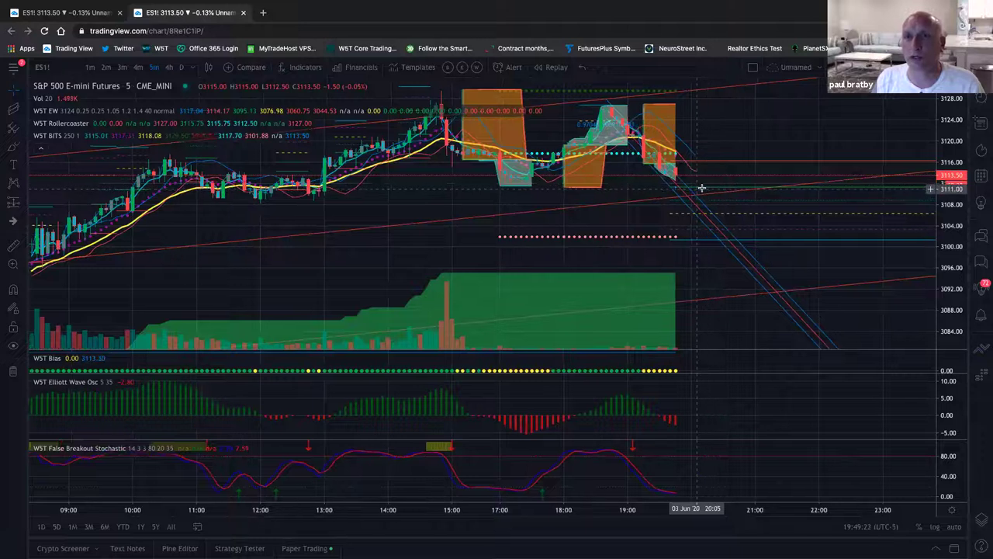
Step: Open the order ticket beside the chart and log out of the Paper Trading account
scroll(705, 191, left, 1)
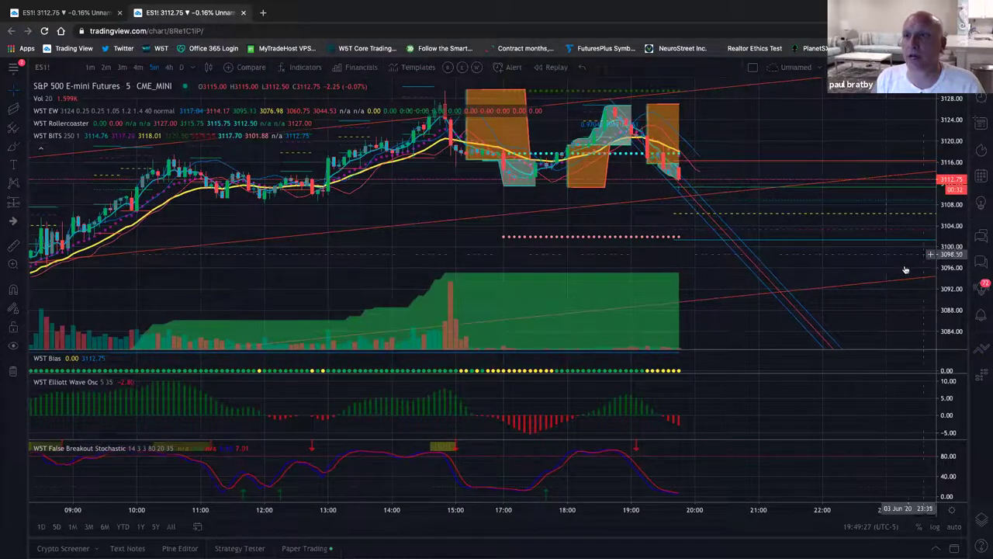
click(984, 349)
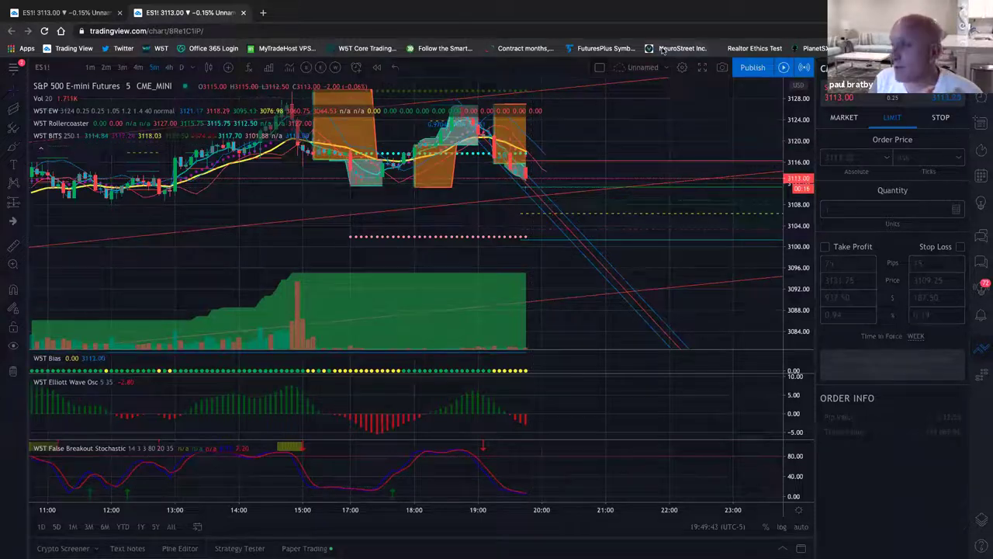
scroll(575, 185, left, 2)
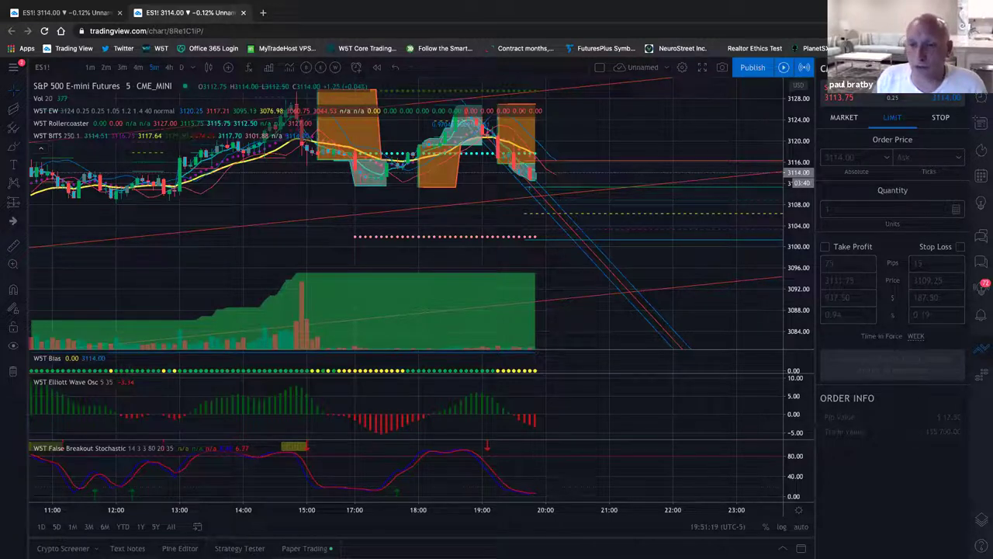
click(782, 548)
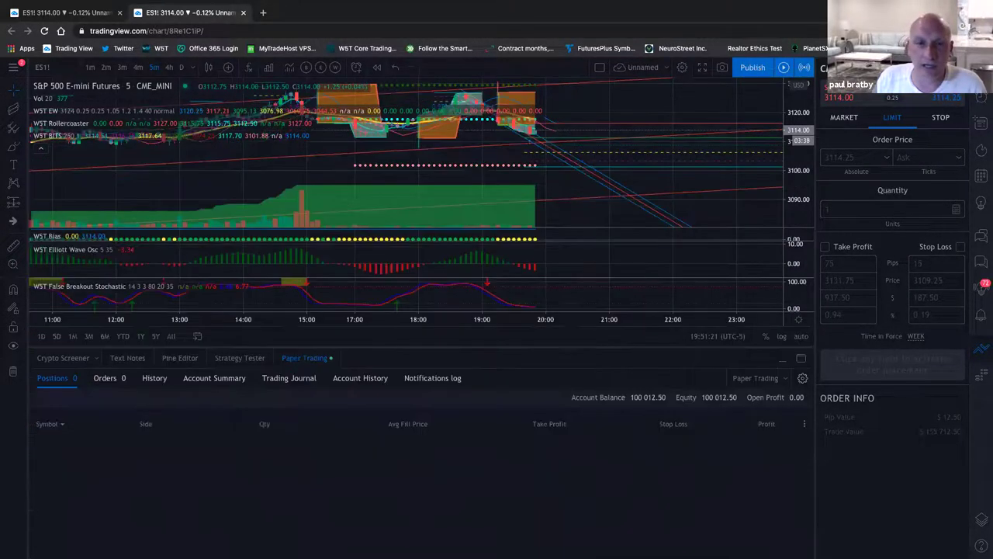
click(789, 380)
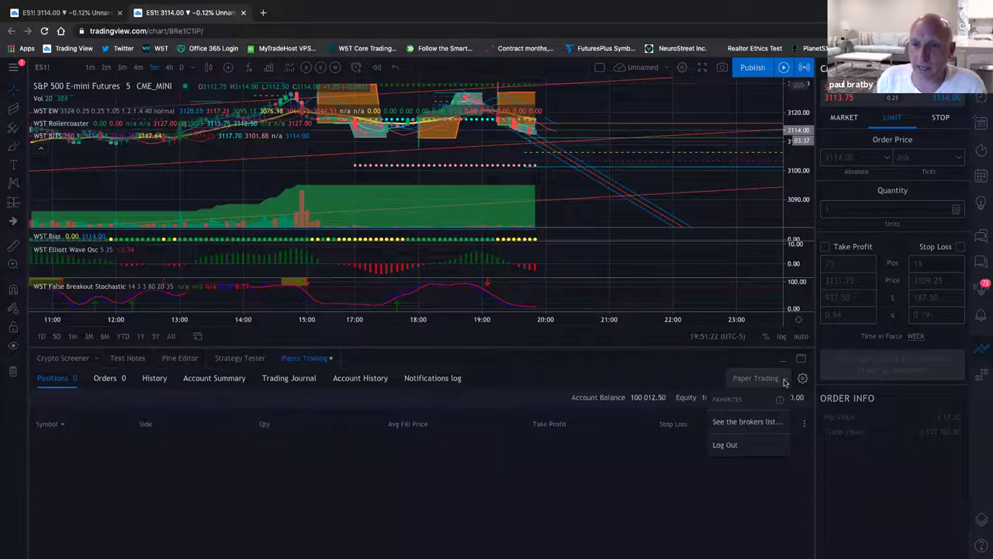
click(720, 450)
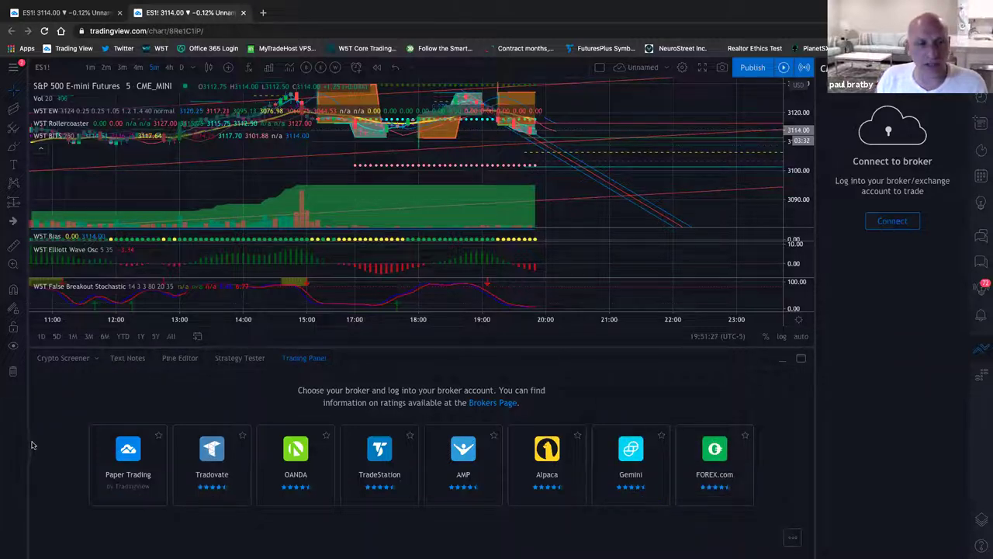
Step: Look over the available brokers around Tradovate, and close the order ticket and the broker list
mouse_move(204, 433)
scroll(309, 136, up, 5)
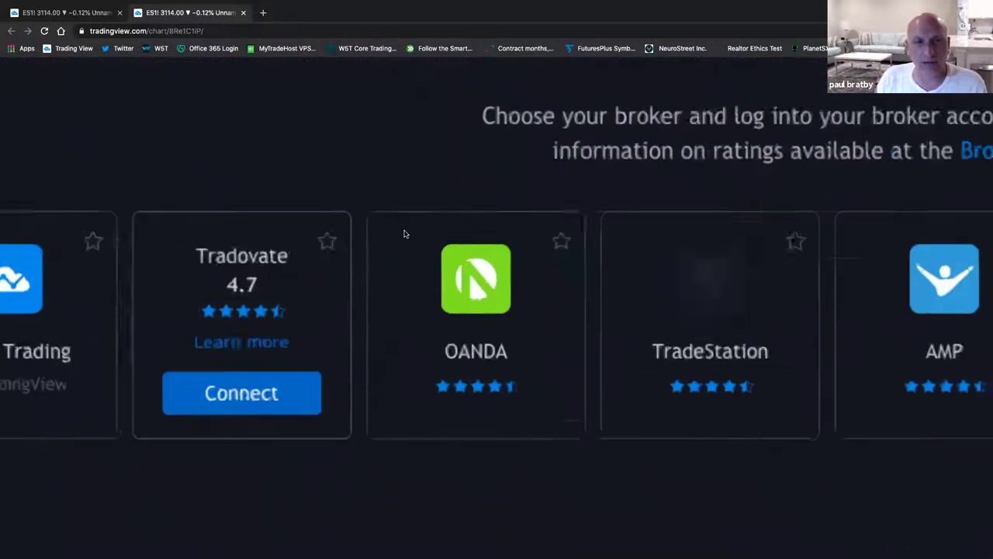
scroll(309, 136, down, 5)
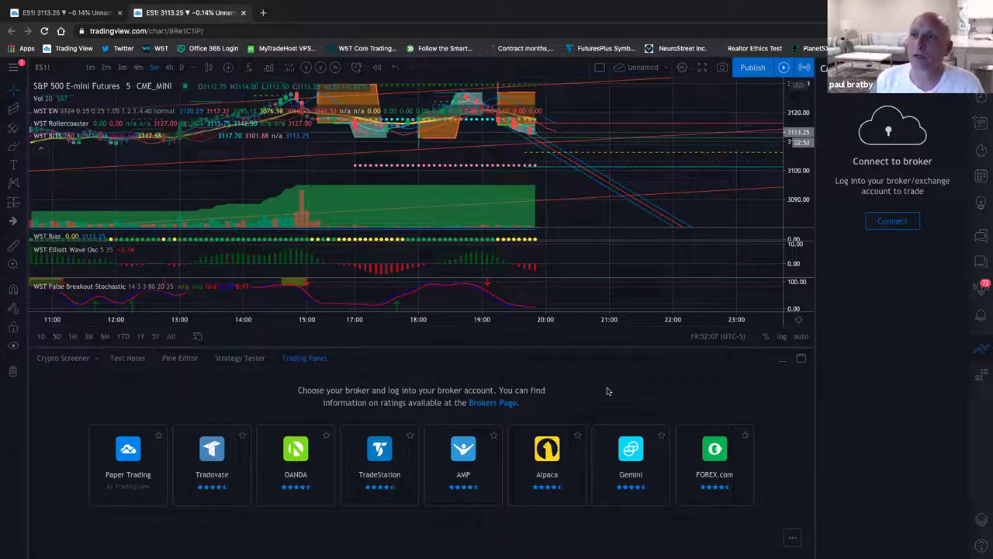
click(982, 351)
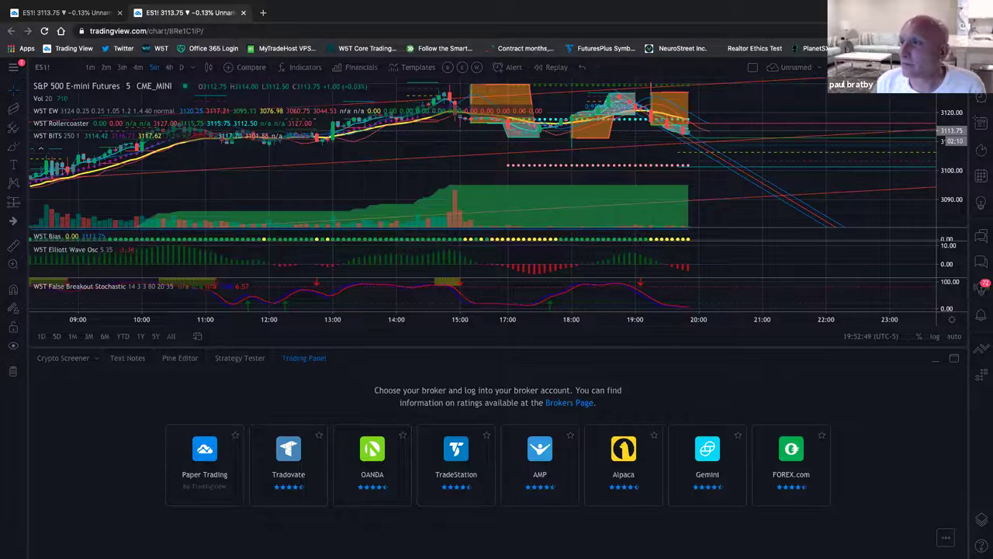
mouse_move(820, 4)
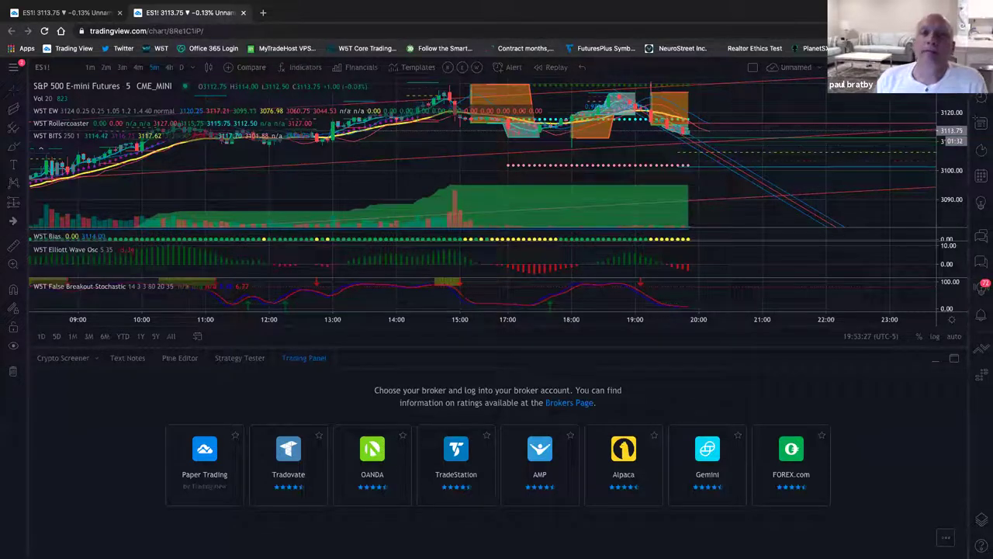
click(935, 358)
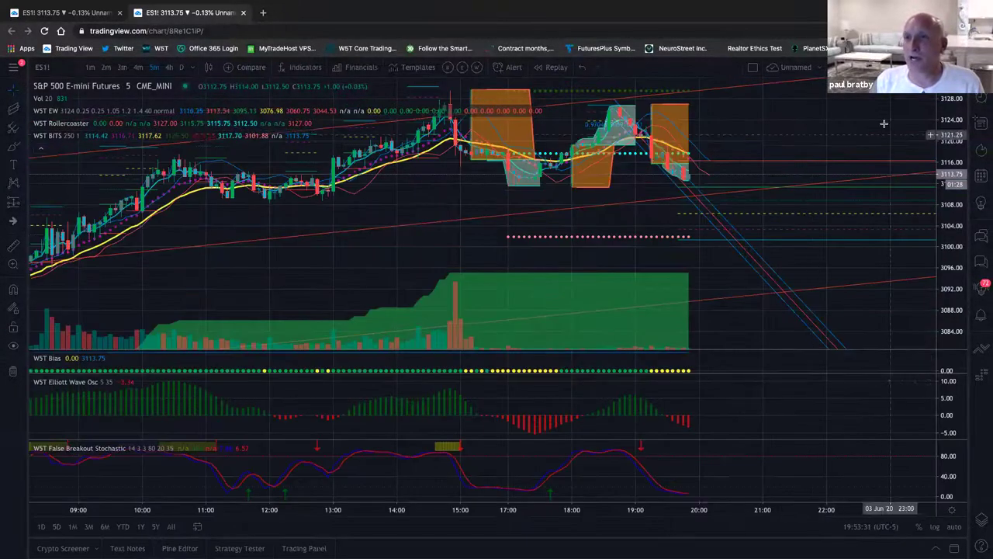
Step: Maximize the 5-minute chart's price pane and hide the W5T BITS and W5T EW indicators
double_click(789, 246)
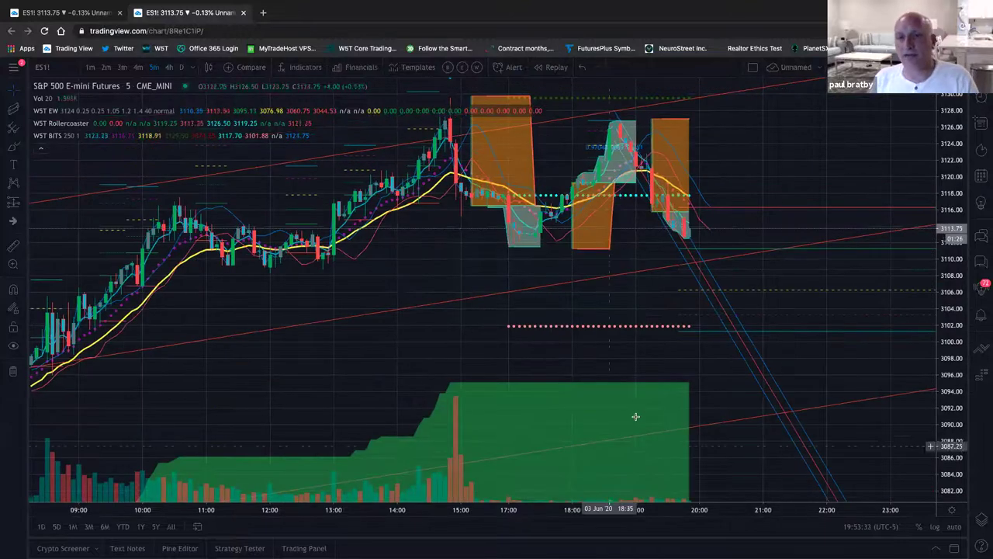
scroll(597, 322, down, 3)
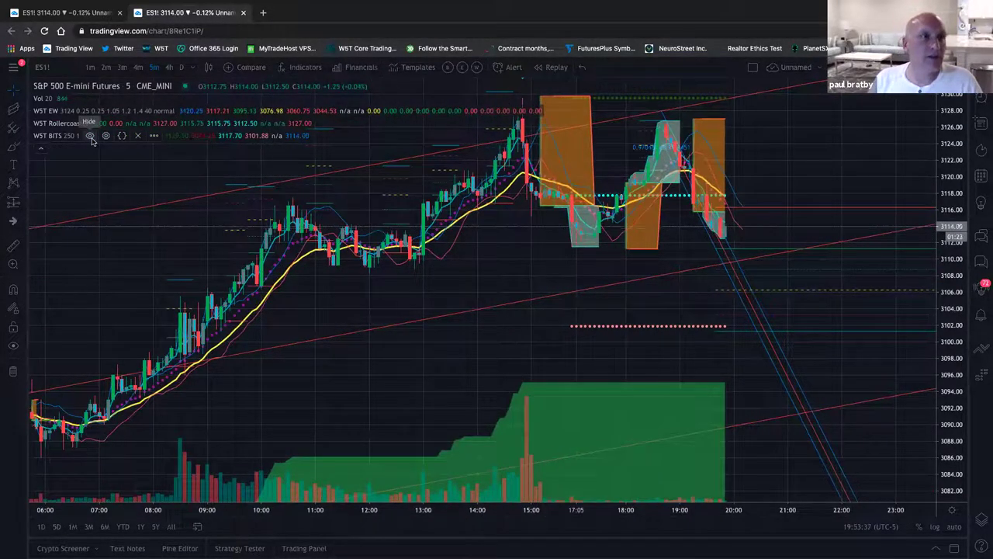
click(90, 135)
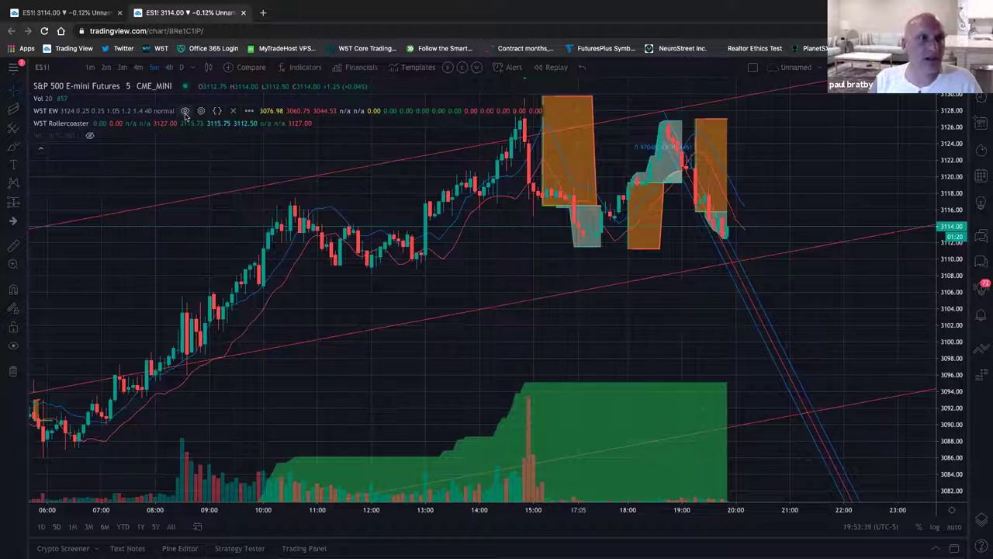
click(184, 111)
Step: Examine the 5-minute Rollercoaster zones along the rising channel back to 1 June
drag(405, 256, 625, 211)
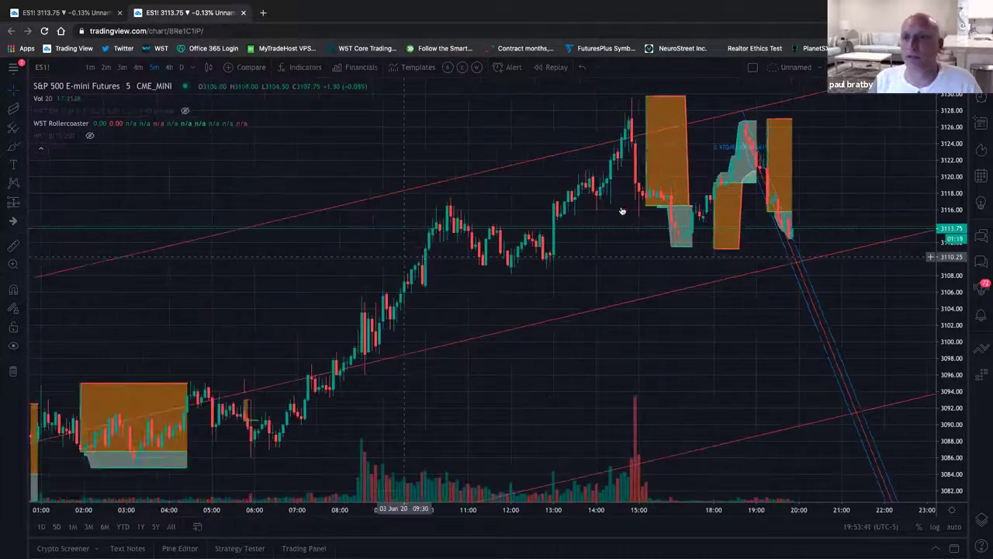
scroll(761, 175, down, 2)
drag(953, 173, 876, 243)
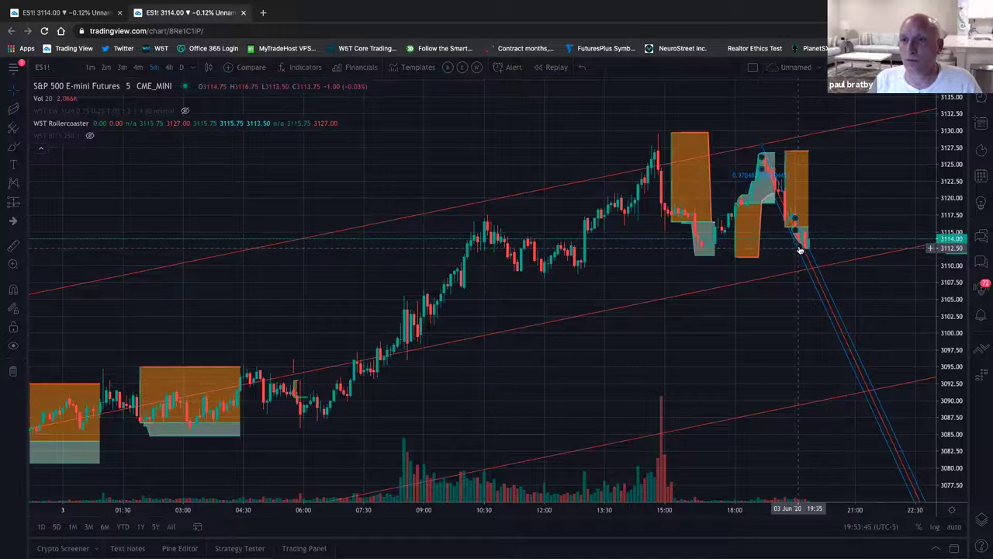
scroll(772, 245, down, 5)
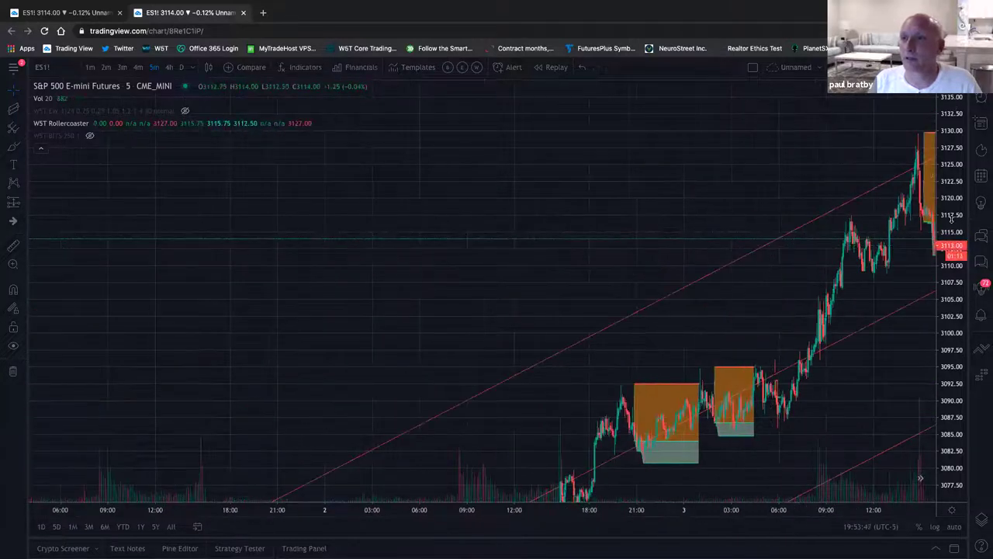
drag(947, 330, 945, 347)
double_click(945, 347)
scroll(645, 193, right, 5)
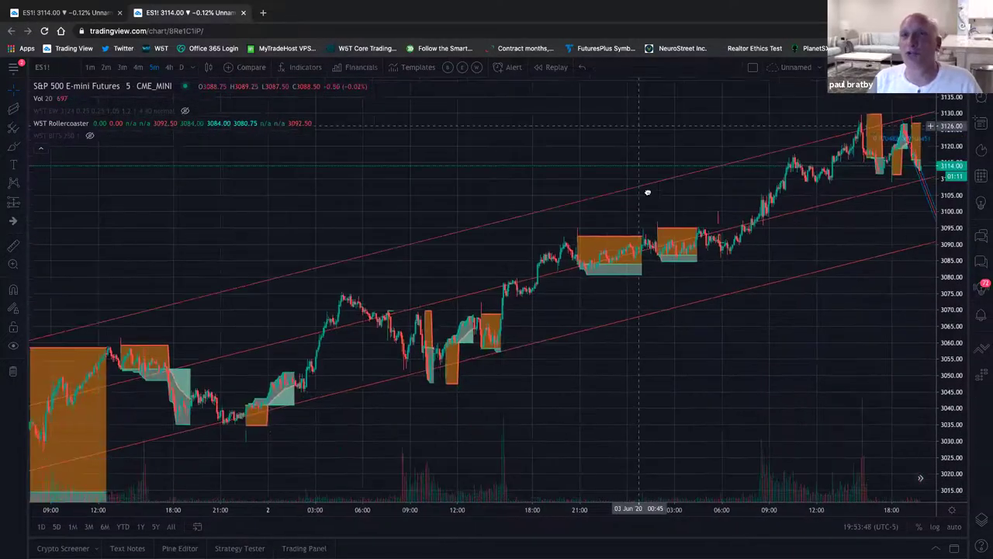
Step: Switch to the six-chart layout with two rows of three, and set the first chart to the 1-minute interval
click(753, 70)
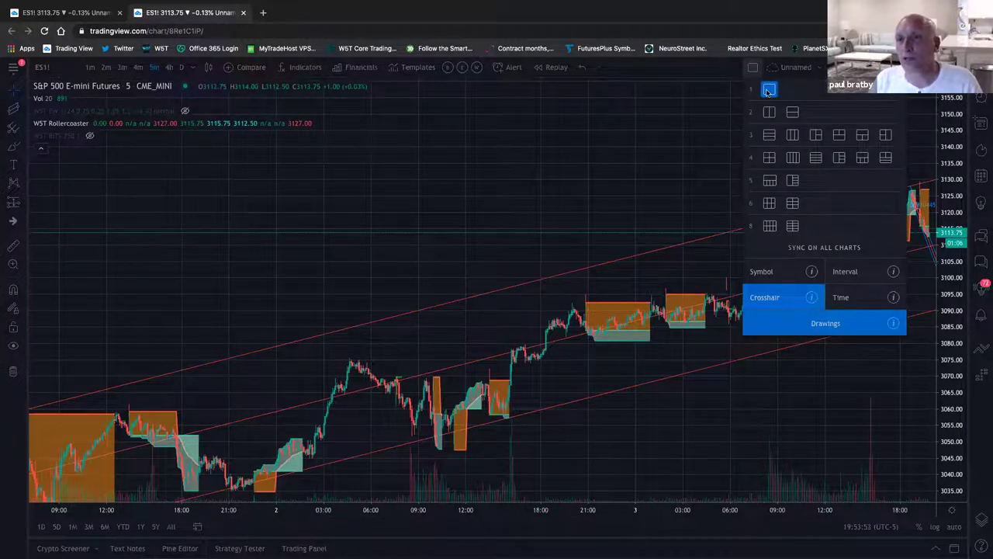
click(771, 203)
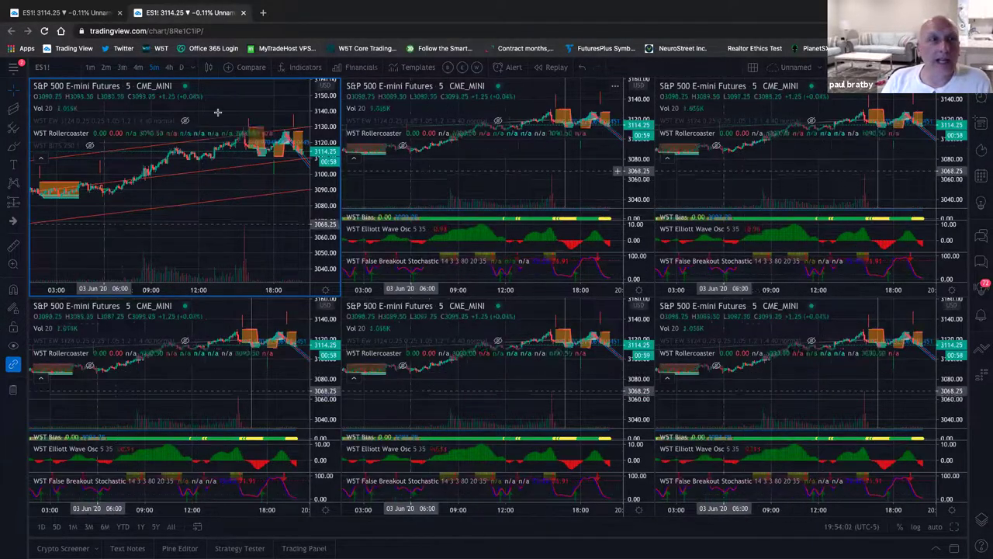
click(90, 67)
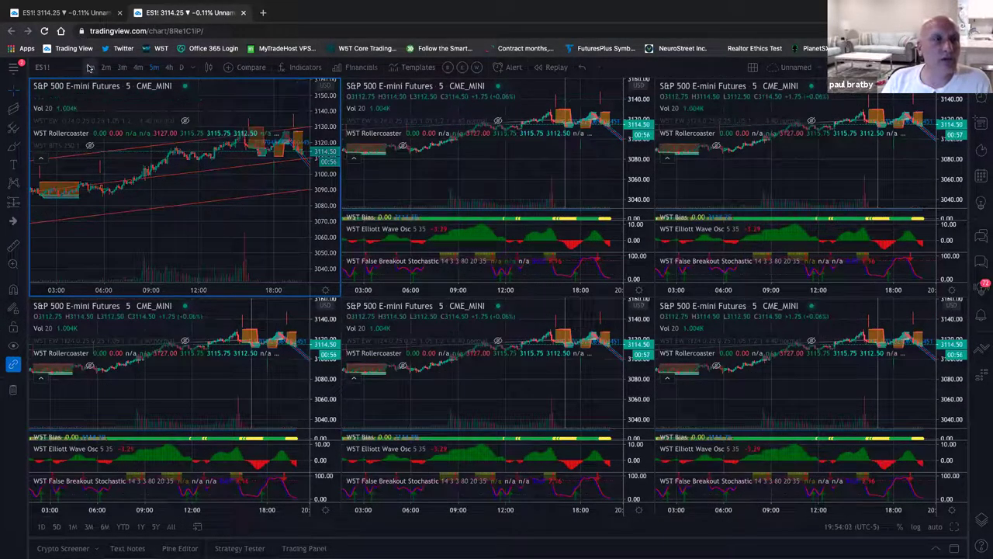
Step: Frame the falling regression channel and recent Rollercoaster zones on the 1-minute chart and collapse its indicator legend
scroll(171, 206, down, 5)
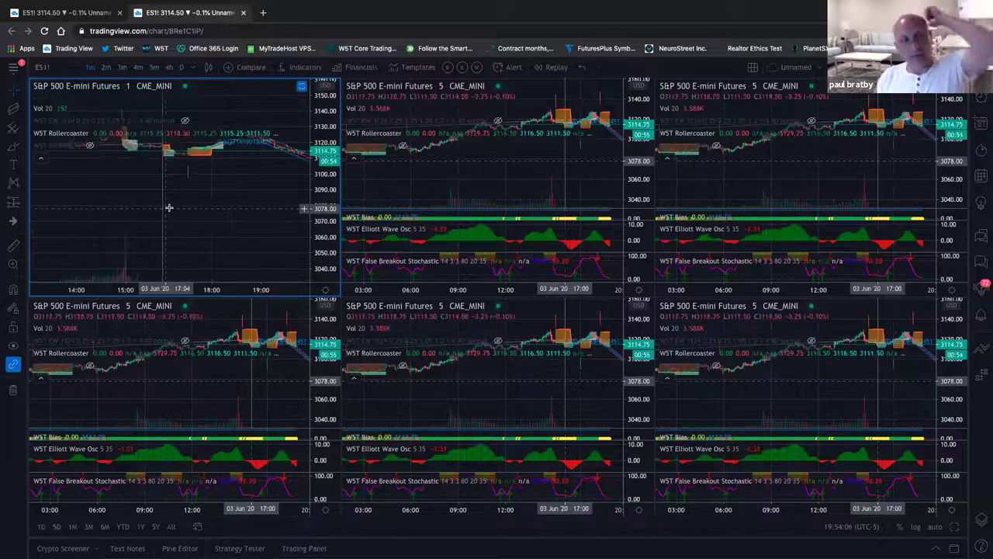
scroll(182, 202, up, 5)
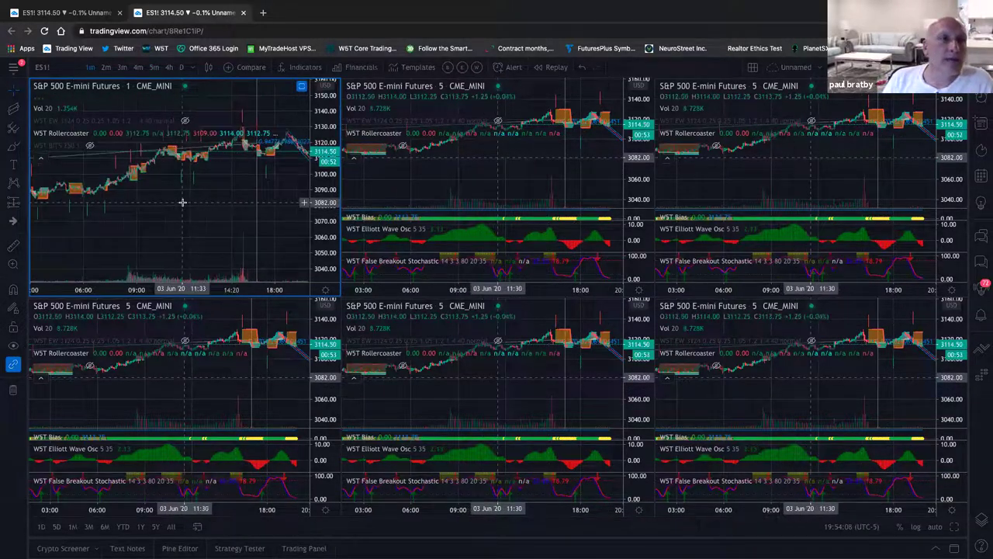
scroll(148, 224, up, 5)
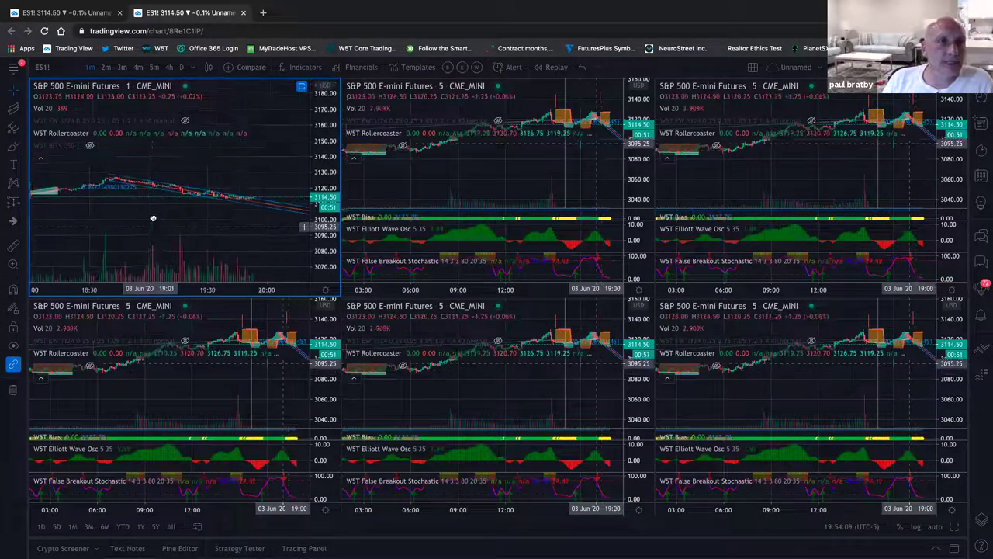
scroll(252, 160, down, 5)
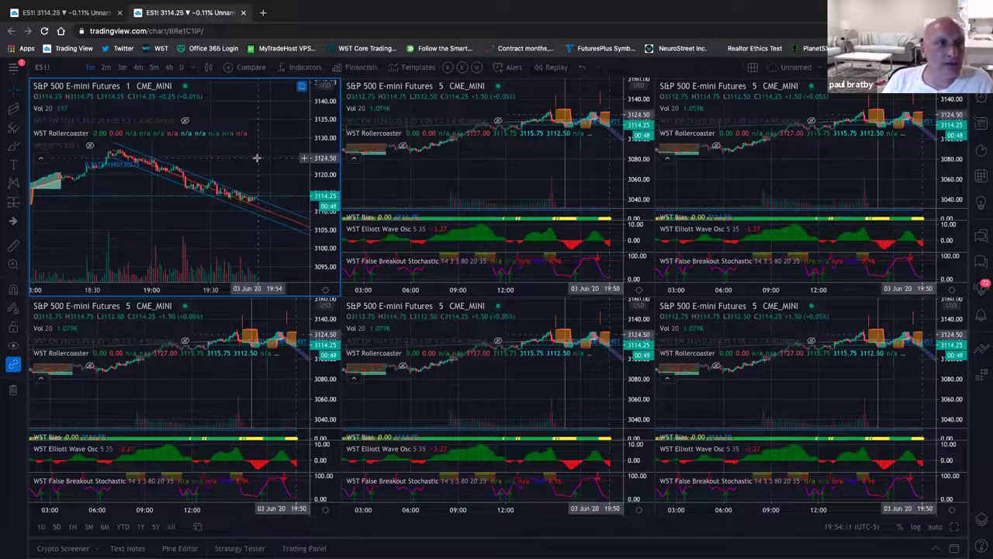
scroll(251, 160, down, 3)
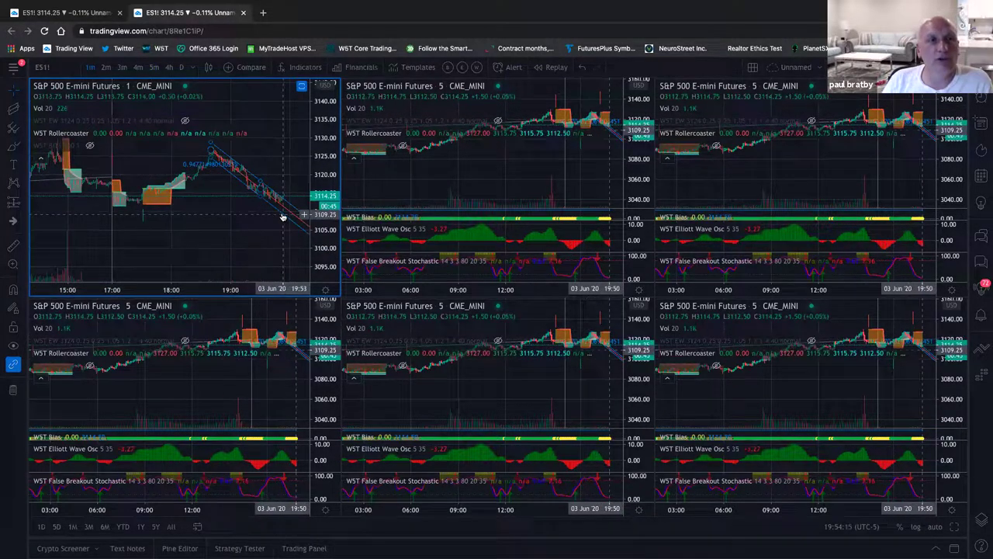
scroll(244, 211, up, 3)
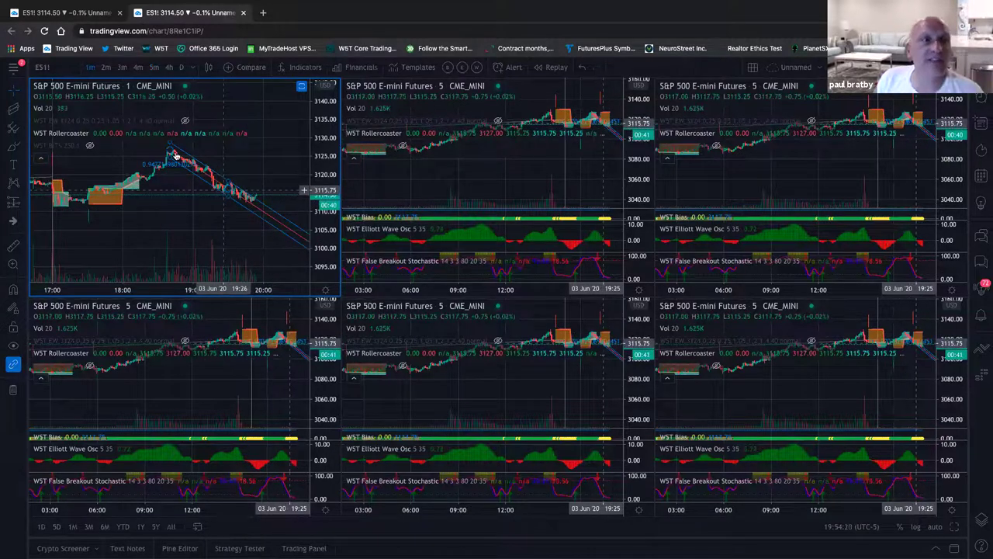
click(41, 157)
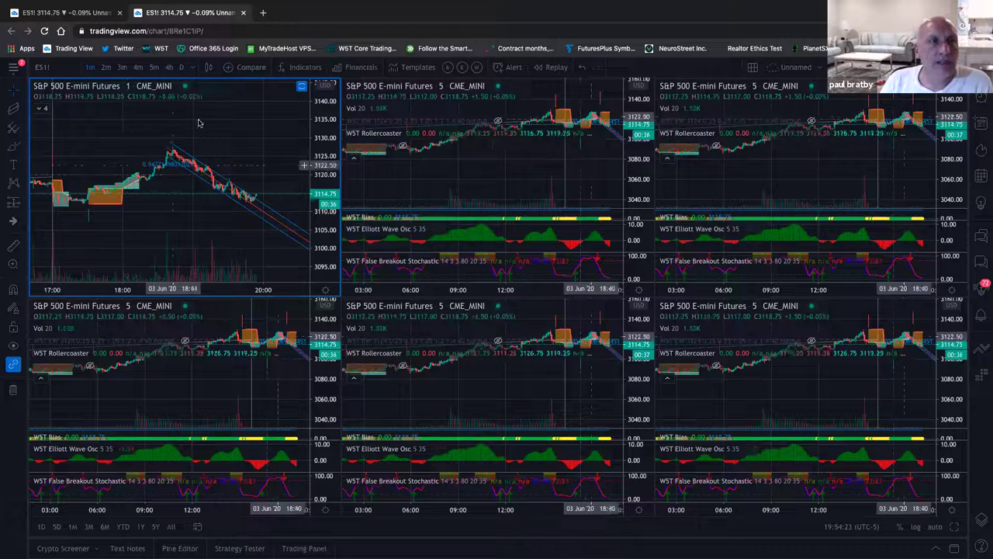
Step: Maximize the price pane of the second chart in the upper row and set its interval to 2 minutes
click(468, 167)
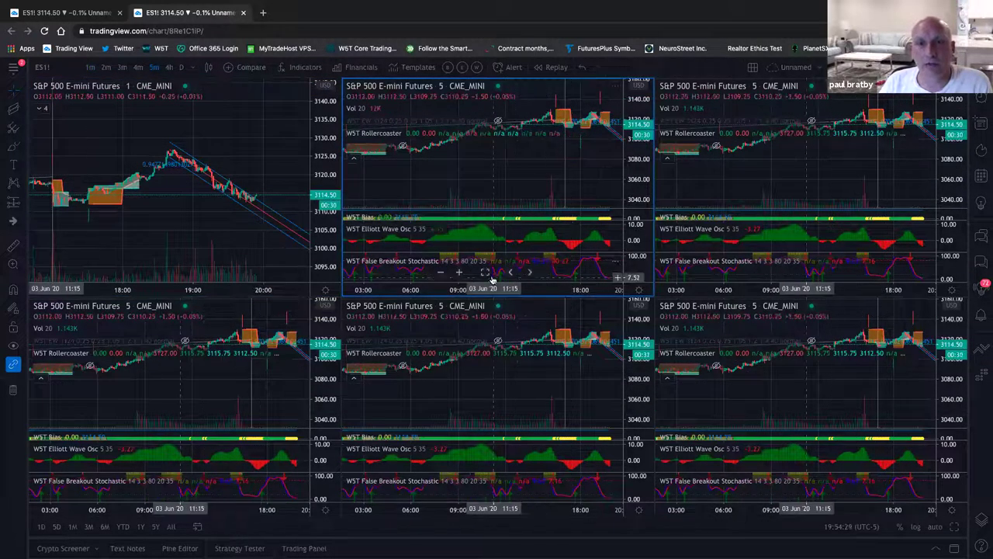
key(alt+Return)
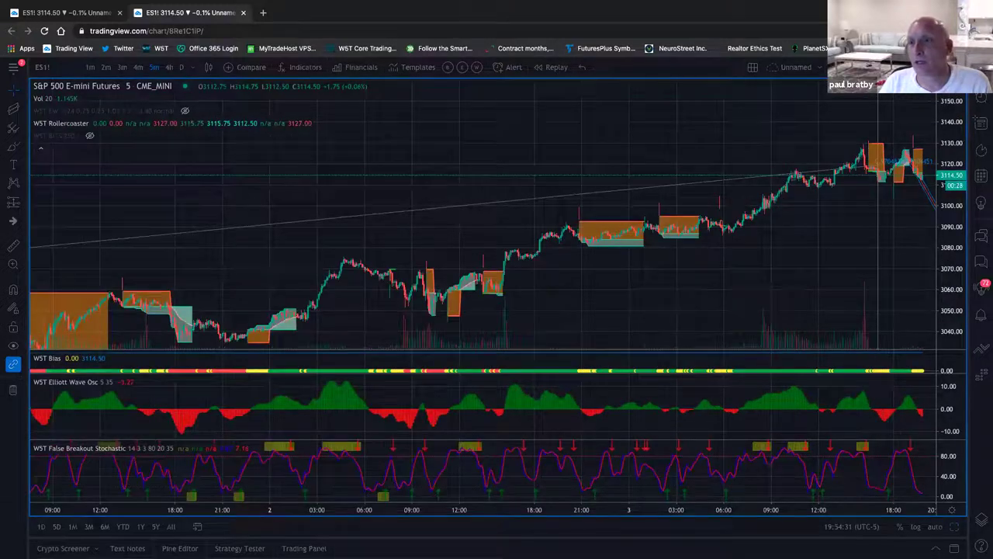
double_click(166, 151)
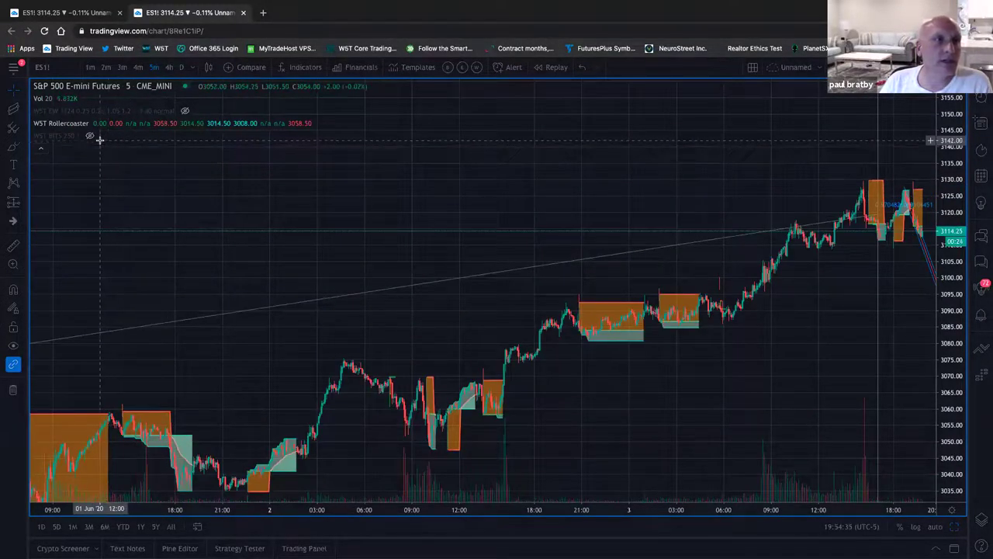
click(106, 70)
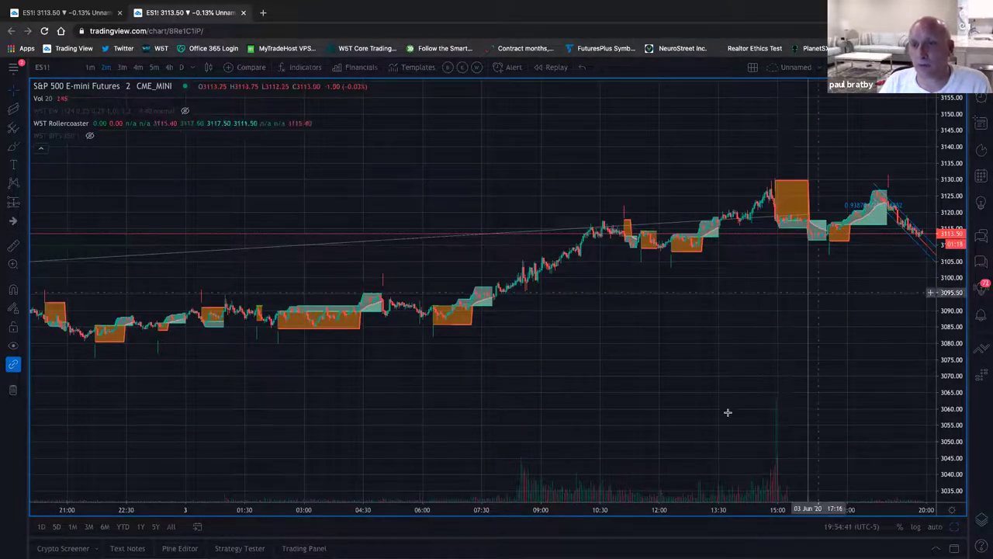
mouse_move(485, 478)
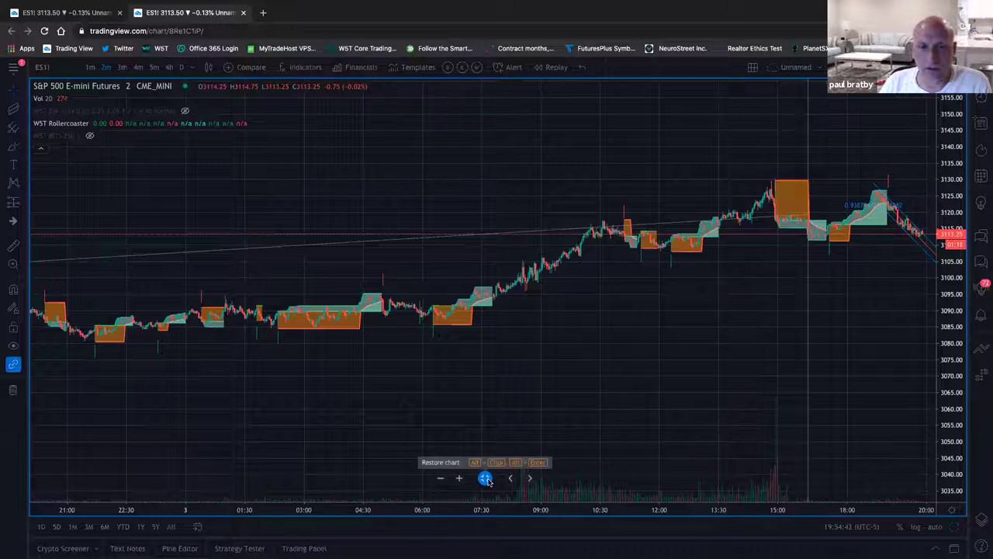
click(485, 477)
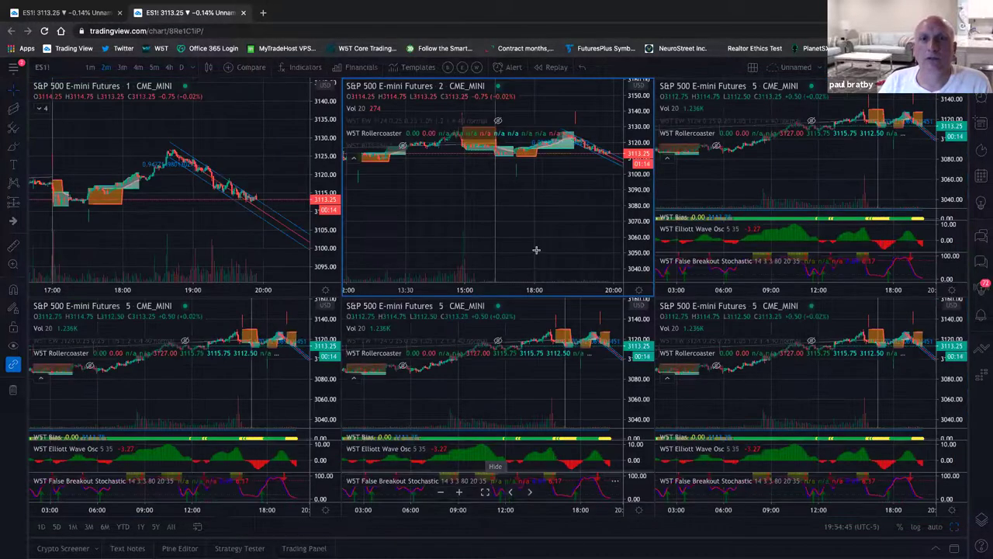
scroll(491, 223, down, 3)
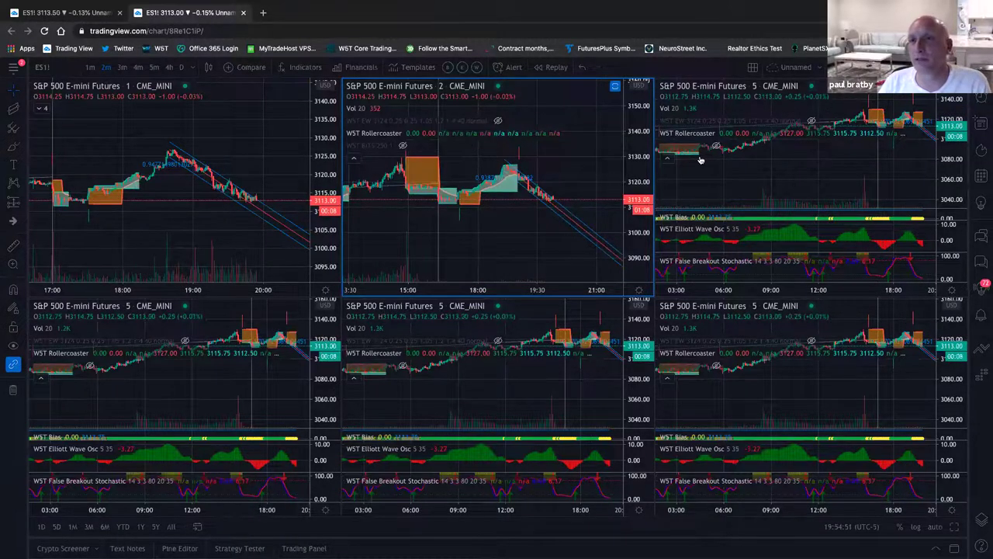
Step: Enlarge the third chart of the upper row, remove its W5T Elliott Wave Osc, Bias and False Breakout Stochastic panes, and return to the grid
click(778, 150)
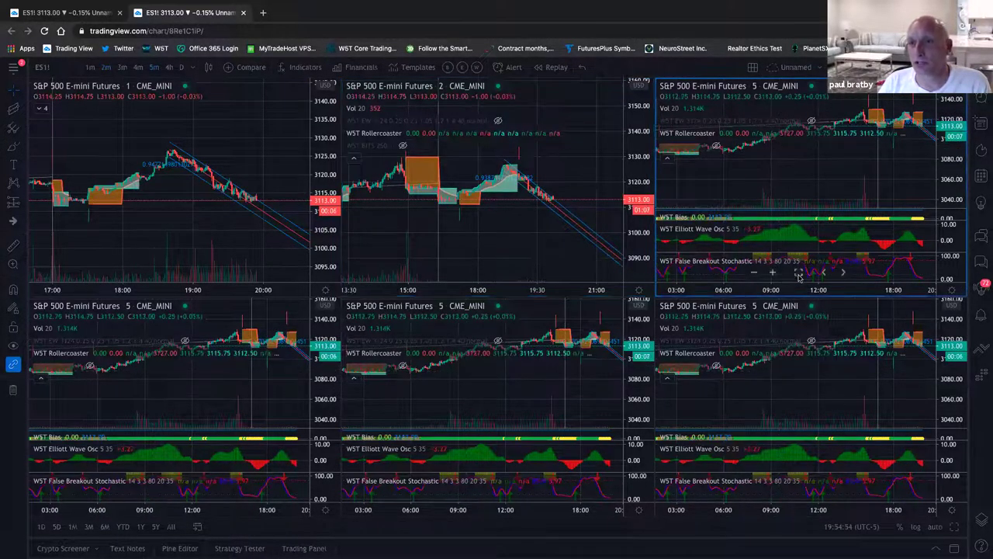
click(800, 274)
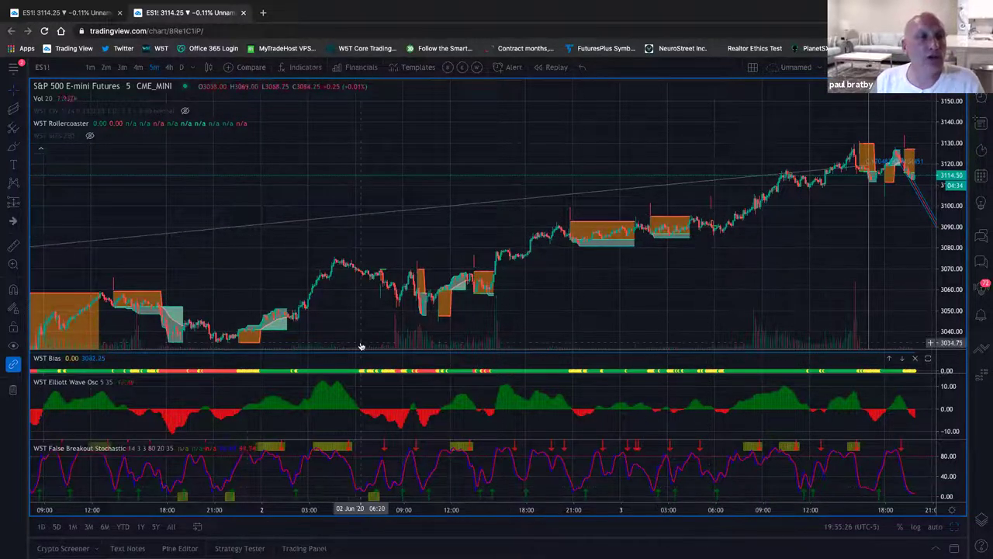
scroll(679, 323, left, 2)
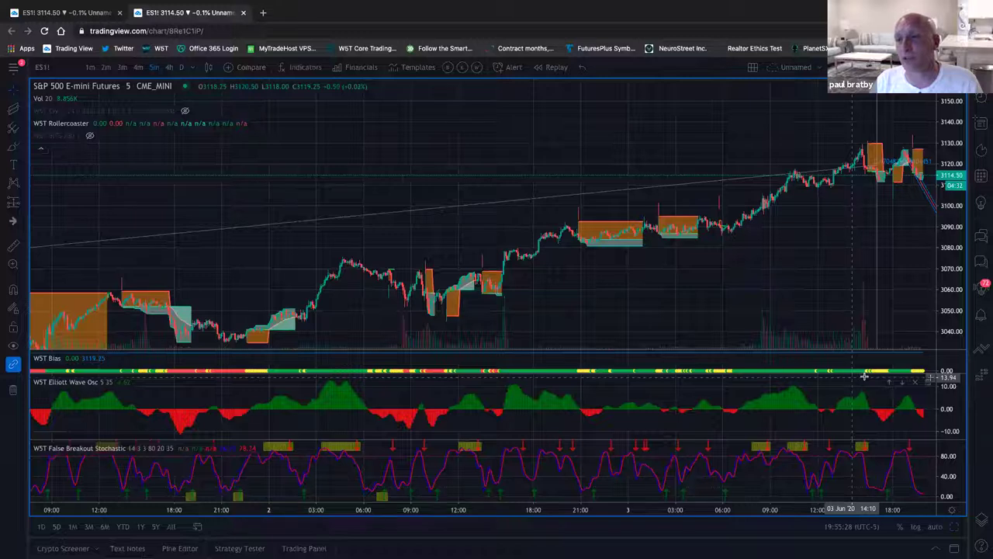
click(915, 383)
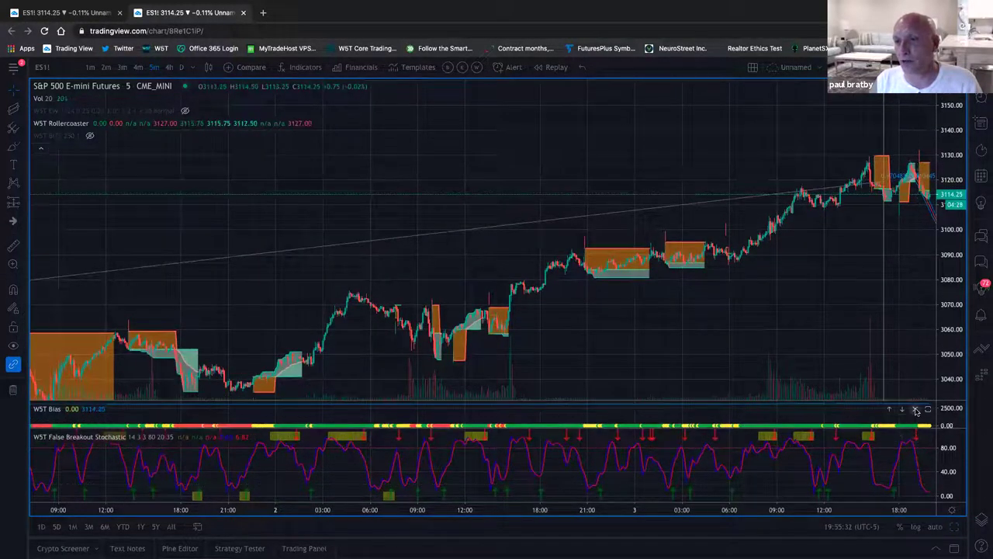
click(916, 410)
click(915, 409)
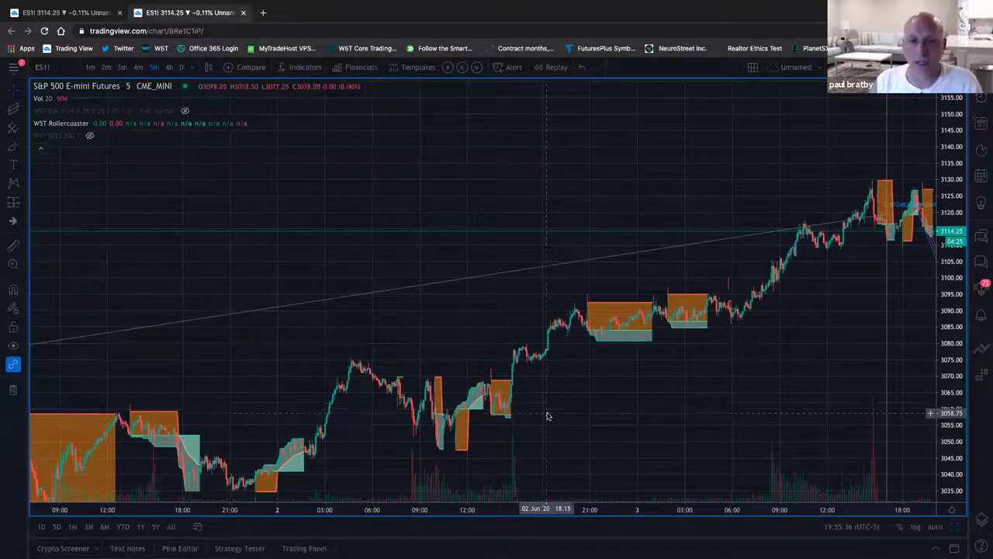
click(484, 478)
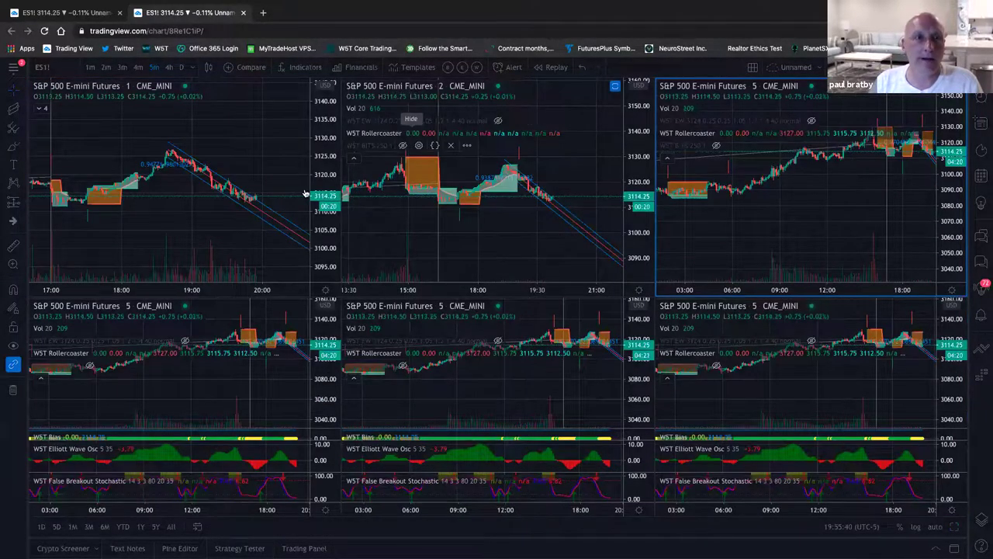
Step: Bring back the 1-minute chart's indicator panes, enlarge the chart, and maximize its price pane again before returning to the grid
click(301, 87)
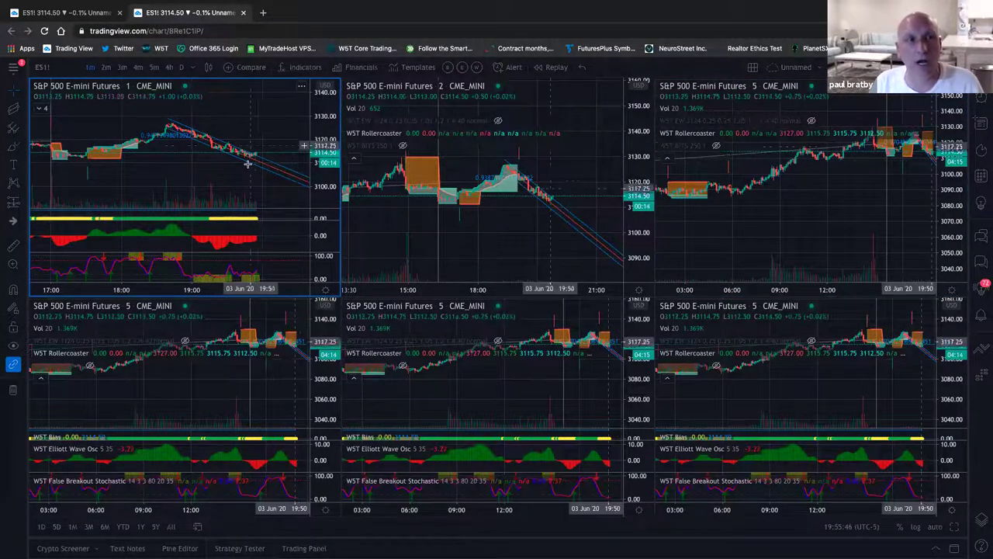
mouse_move(171, 282)
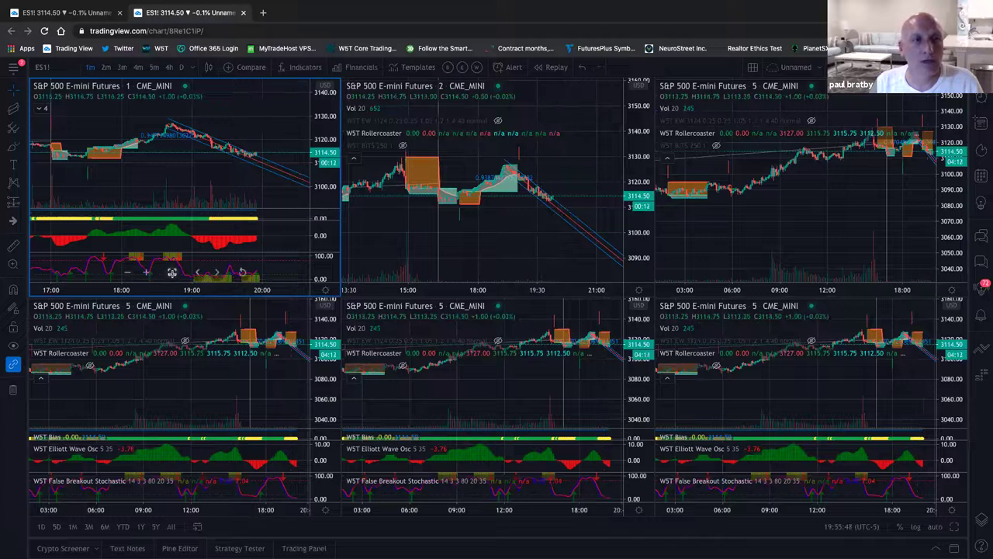
key(alt+Return)
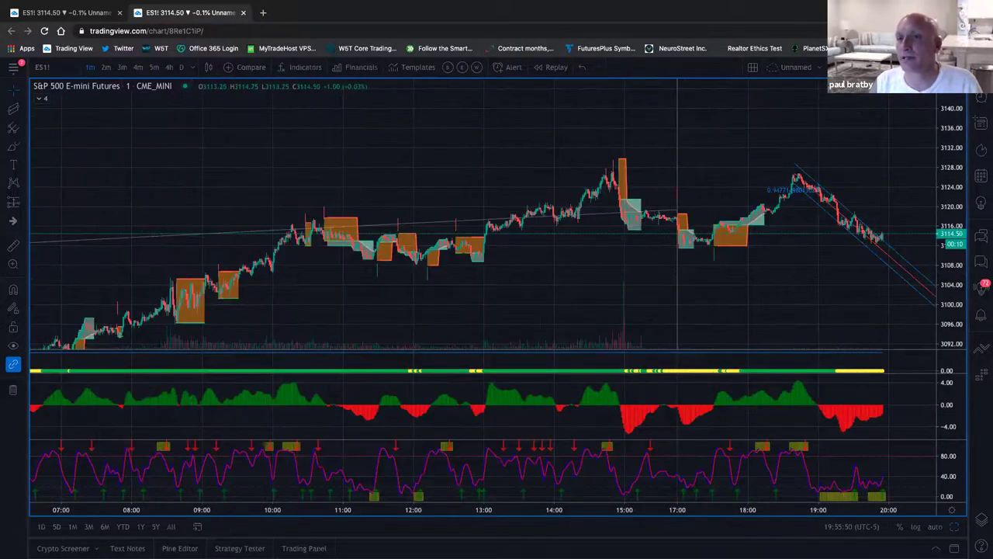
double_click(609, 422)
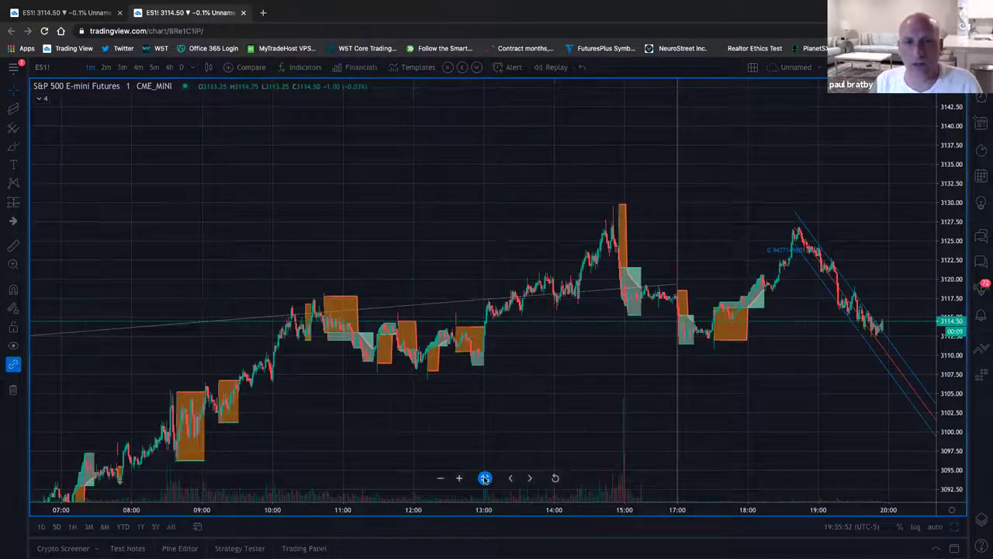
key(alt+Return)
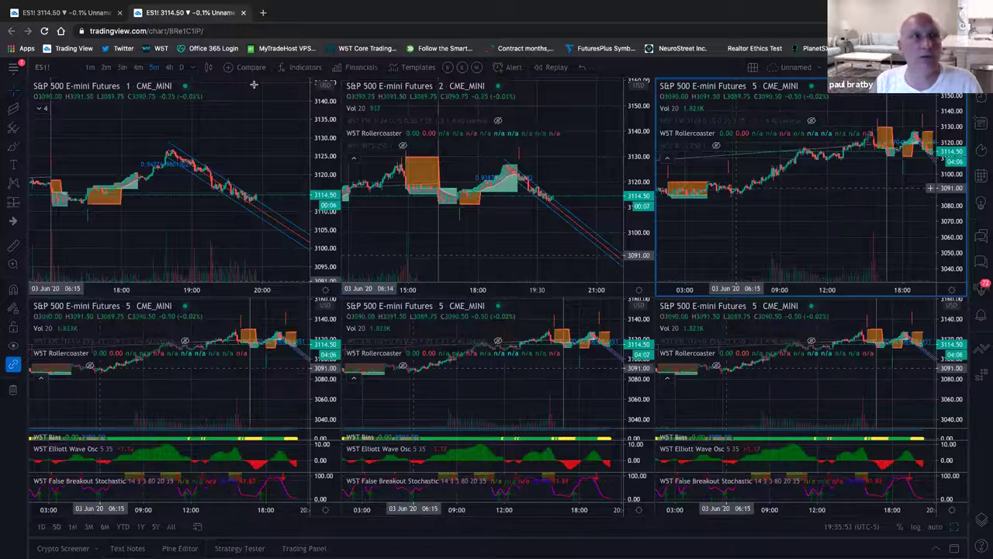
Step: Set the third upper chart to 4 minutes, frame its falling regression channel, and collapse the indicator legends of the 2- and 4-minute charts
click(139, 68)
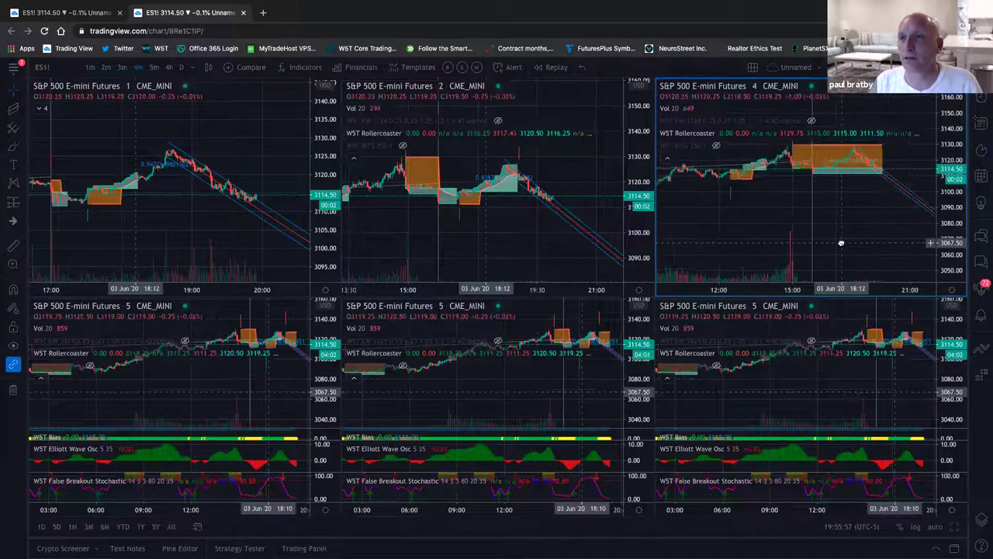
drag(944, 230, 950, 171)
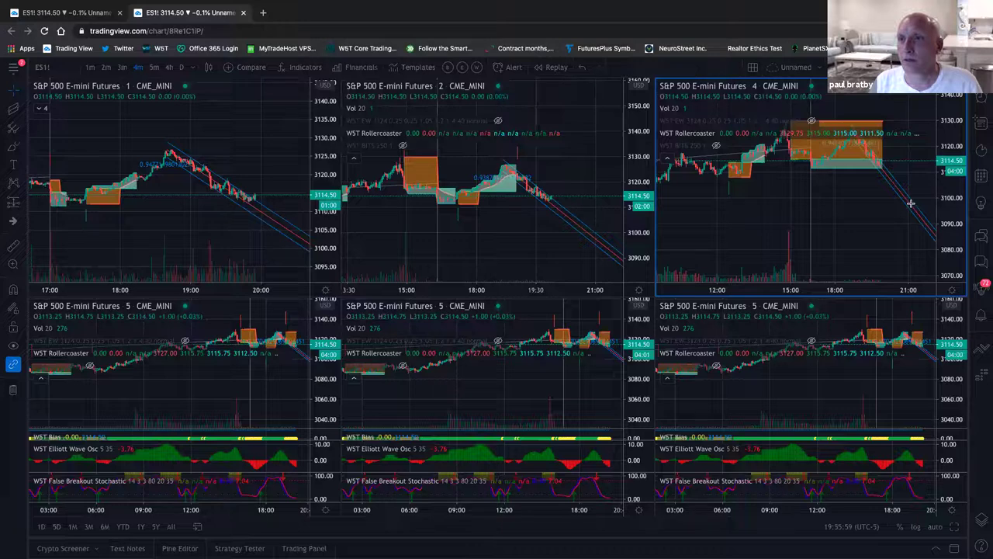
drag(911, 204, 875, 215)
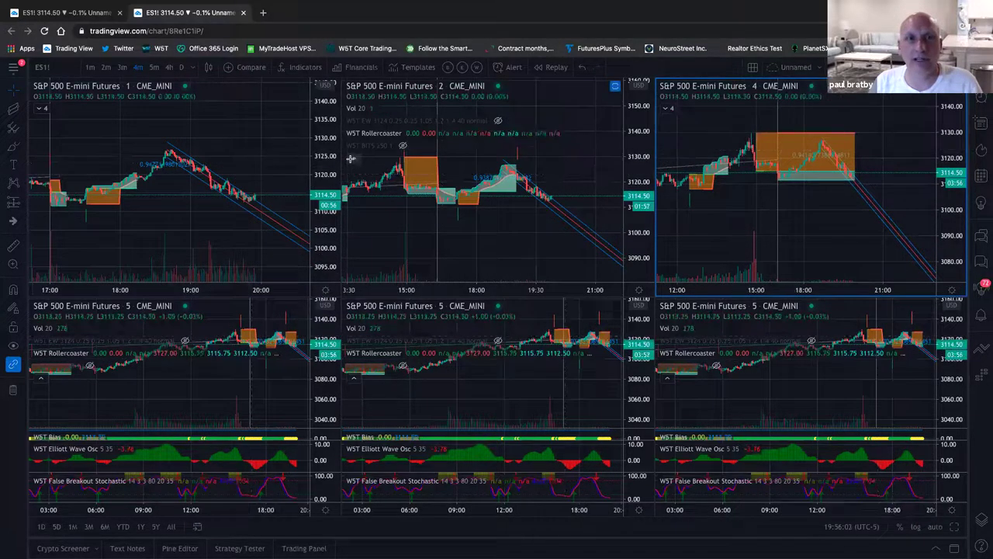
drag(437, 269, 424, 249)
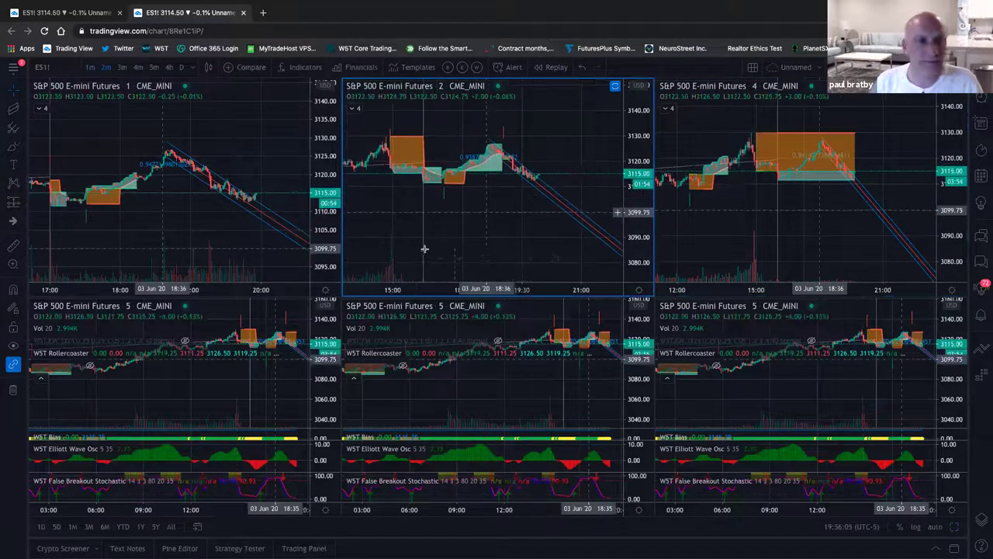
Step: Remove the W5T Bias, Elliott Wave Osc and False Breakout Stochastic panes from the first lower-row chart and frame its latest Rollercoaster zones
click(147, 454)
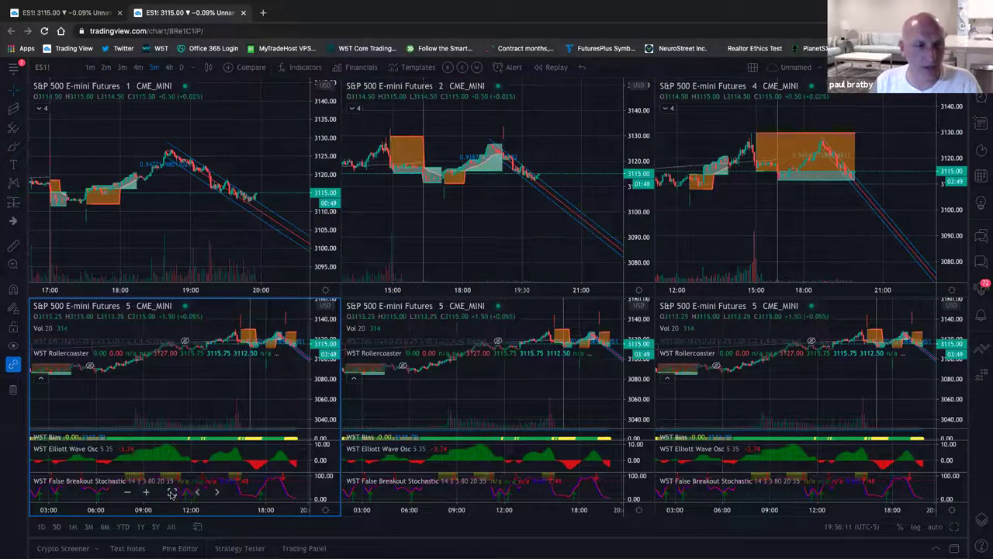
key(alt+Return)
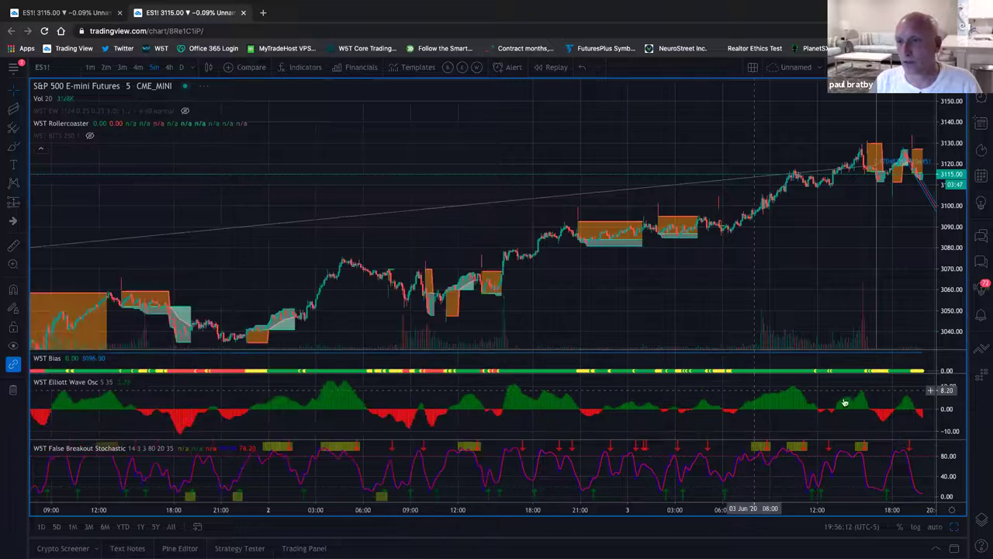
click(915, 359)
click(918, 388)
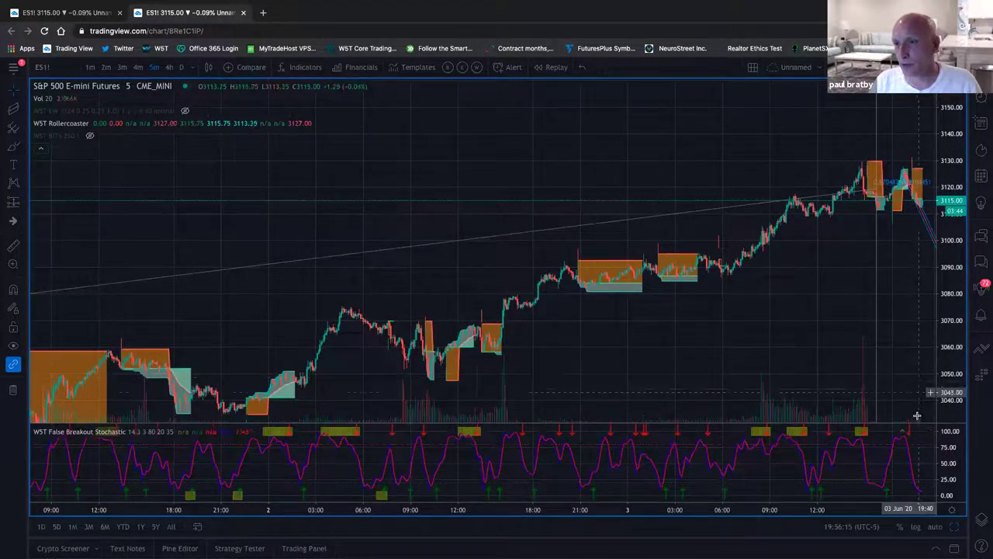
click(918, 433)
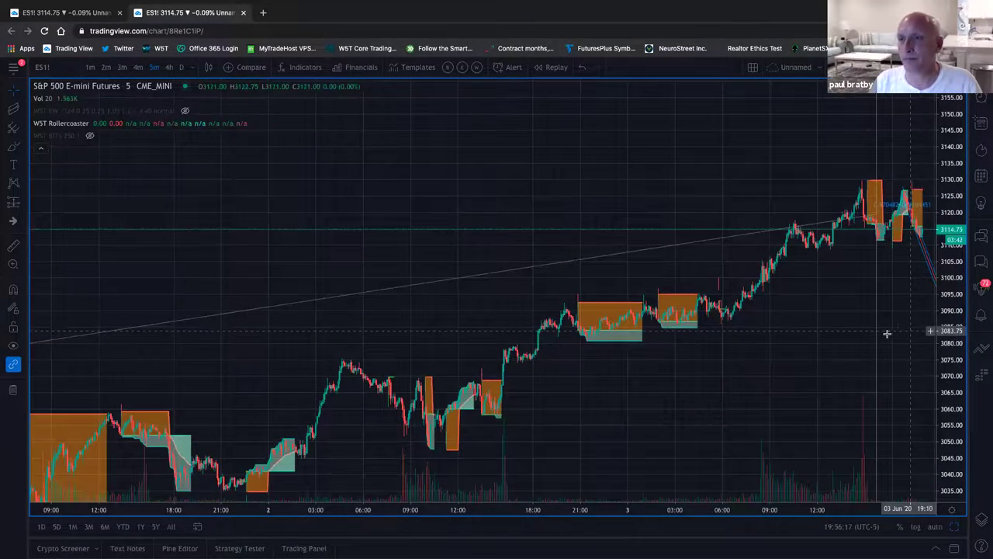
scroll(885, 335, up, 4)
scroll(567, 527, up, 2)
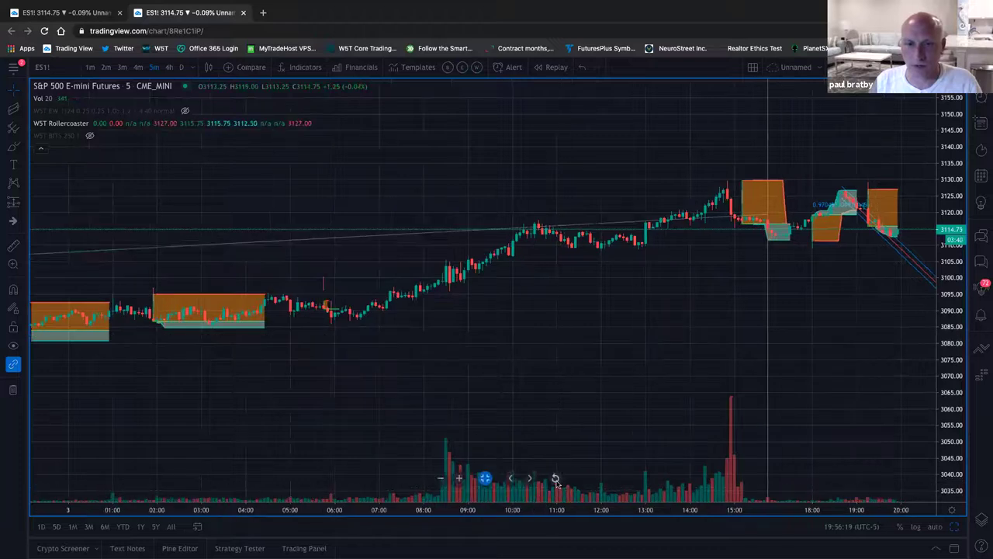
key(alt+Return)
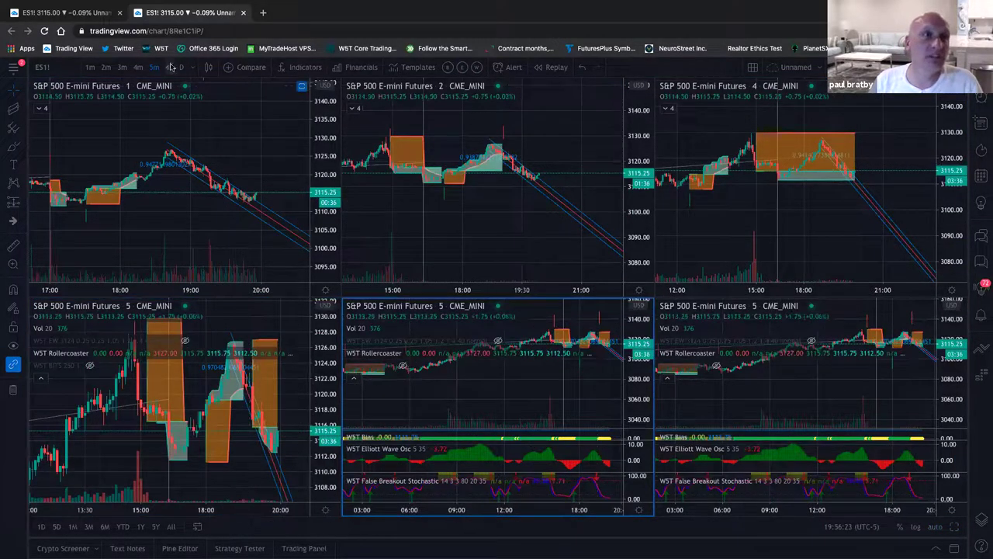
Step: Set the middle lower-row chart to 15 minutes and remove its W5T Elliott Wave Osc, Bias and False Breakout Stochastic panes
click(193, 67)
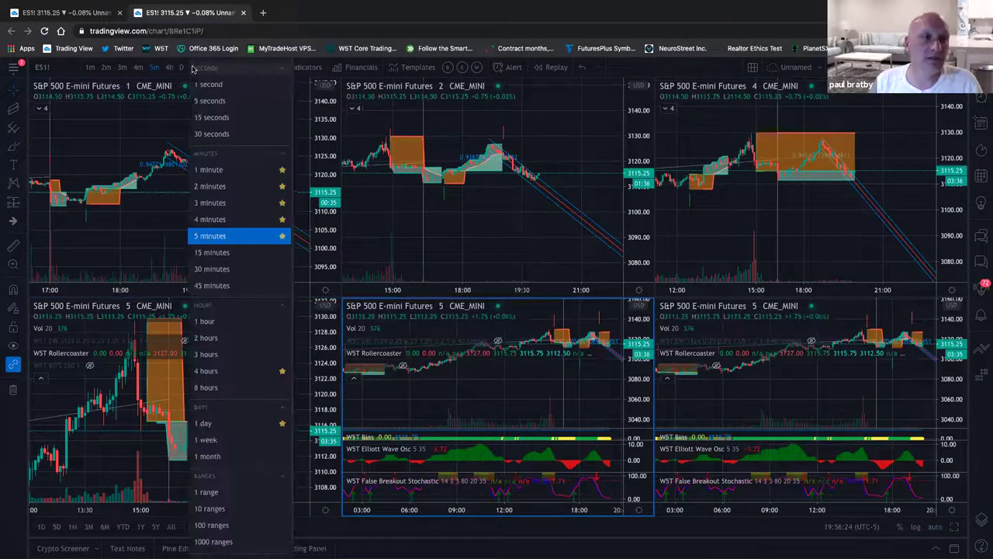
click(215, 253)
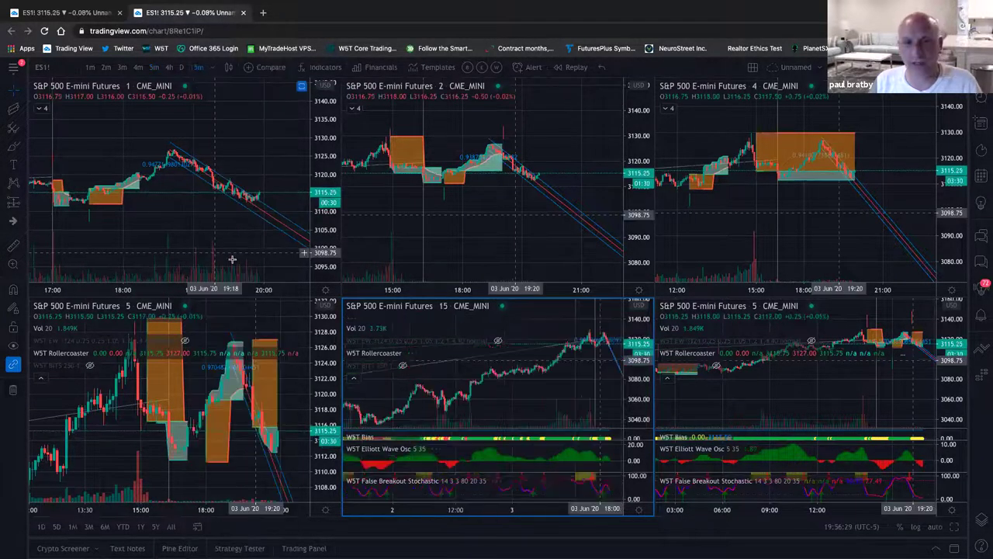
click(484, 492)
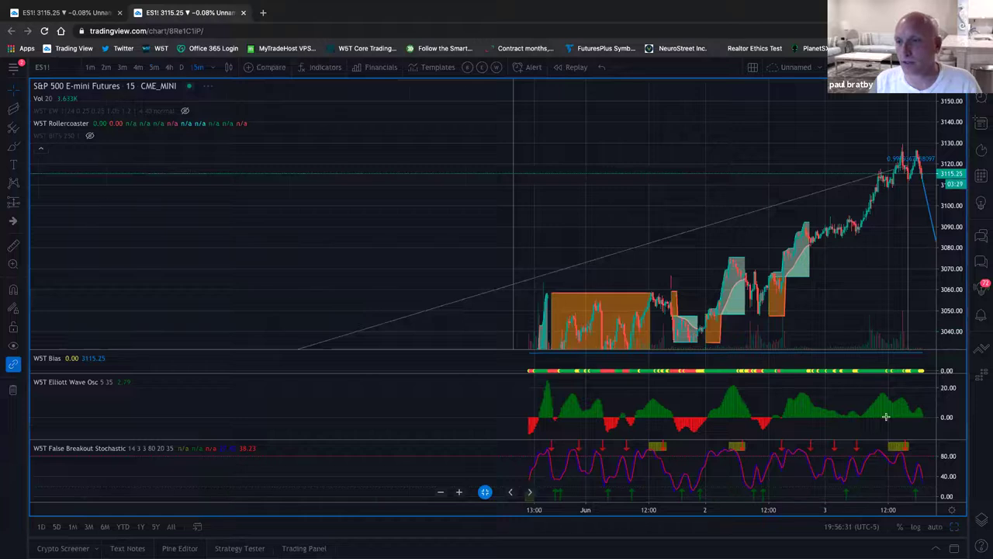
click(917, 383)
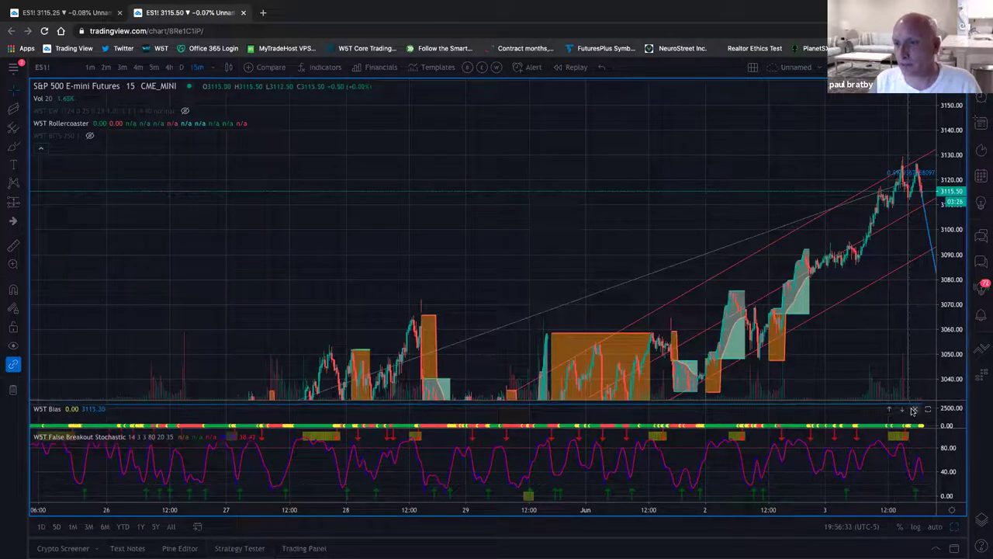
click(914, 410)
click(914, 430)
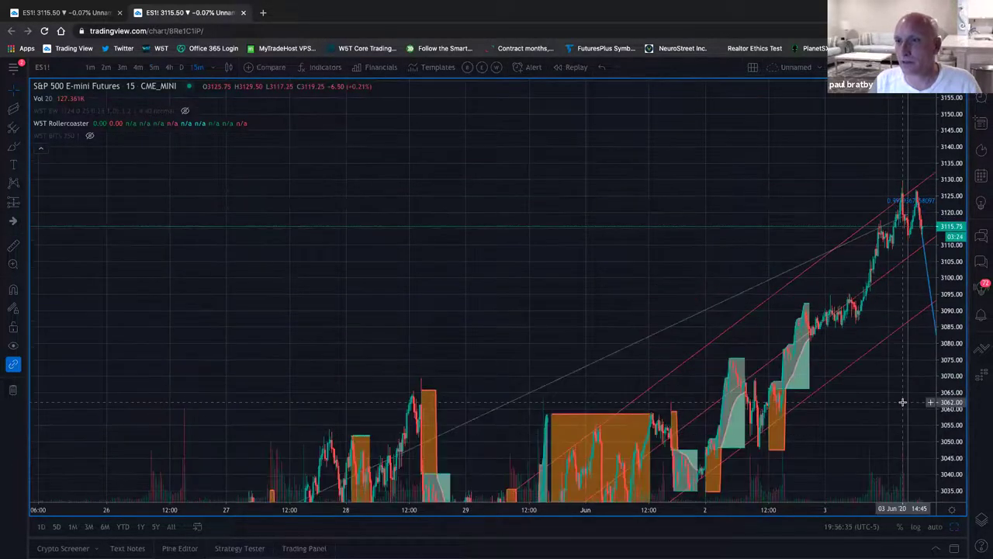
Step: Frame the recent price action and rising regression channel on the 15-minute chart, and return to the six-chart grid
scroll(733, 386, up, 5)
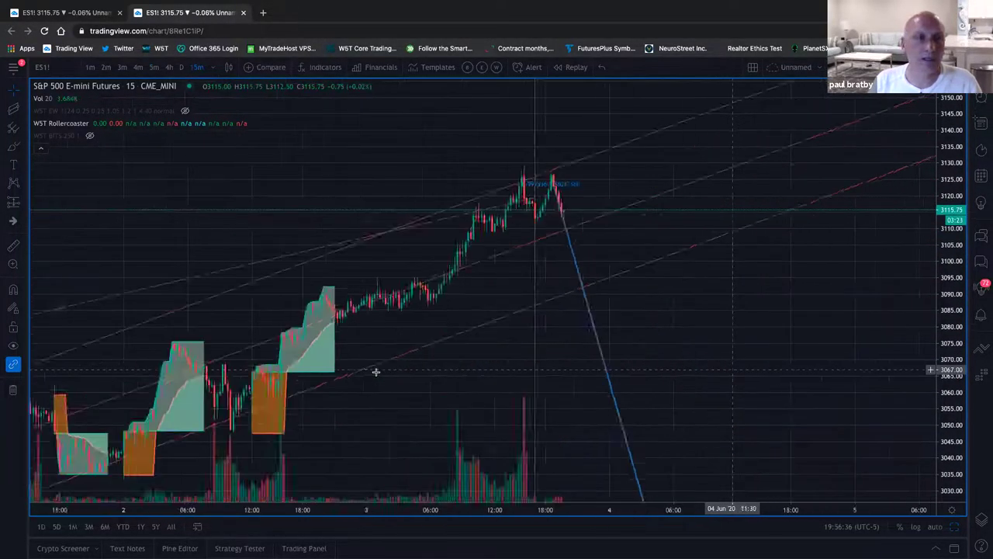
drag(113, 351, 793, 345)
scroll(793, 345, down, 4)
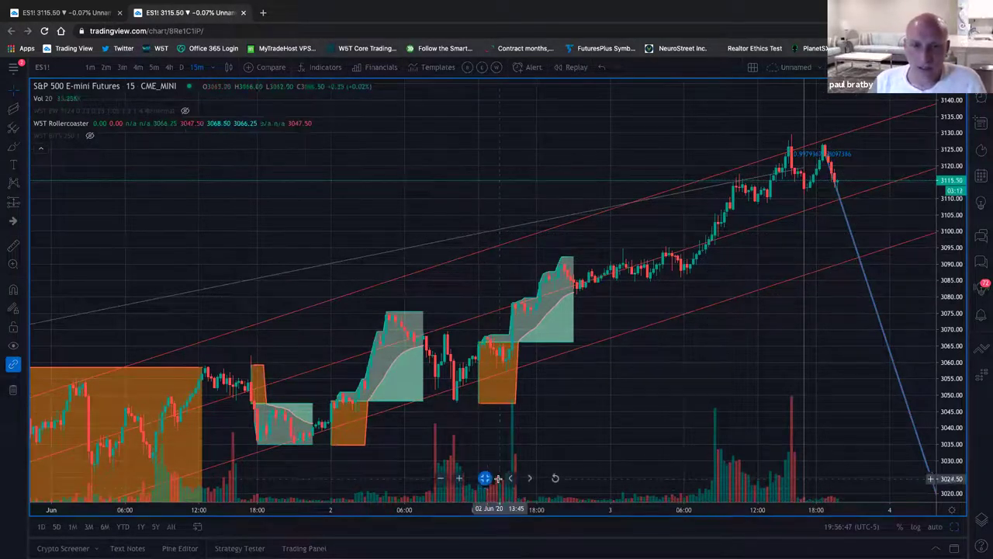
key(alt+Return)
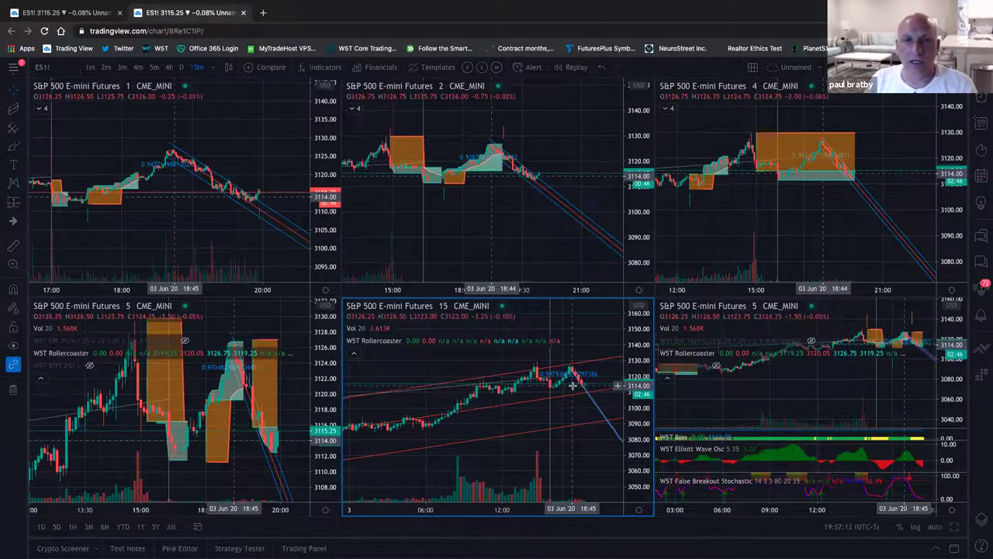
Step: Enlarge the last lower-row chart, remove its W5T Bias, Elliott Wave Osc and False Breakout Stochastic panes, and show the W5T BITS indicator
click(803, 390)
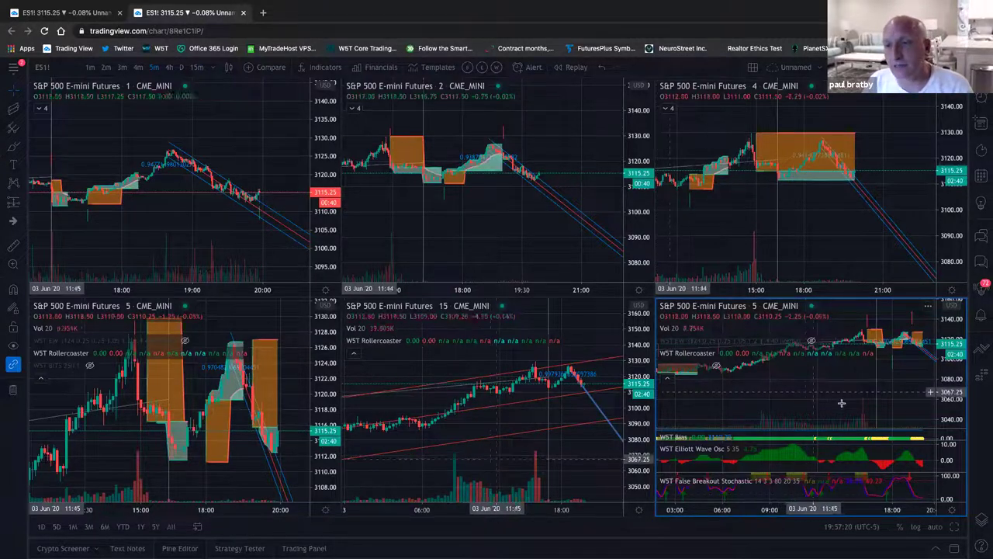
click(799, 494)
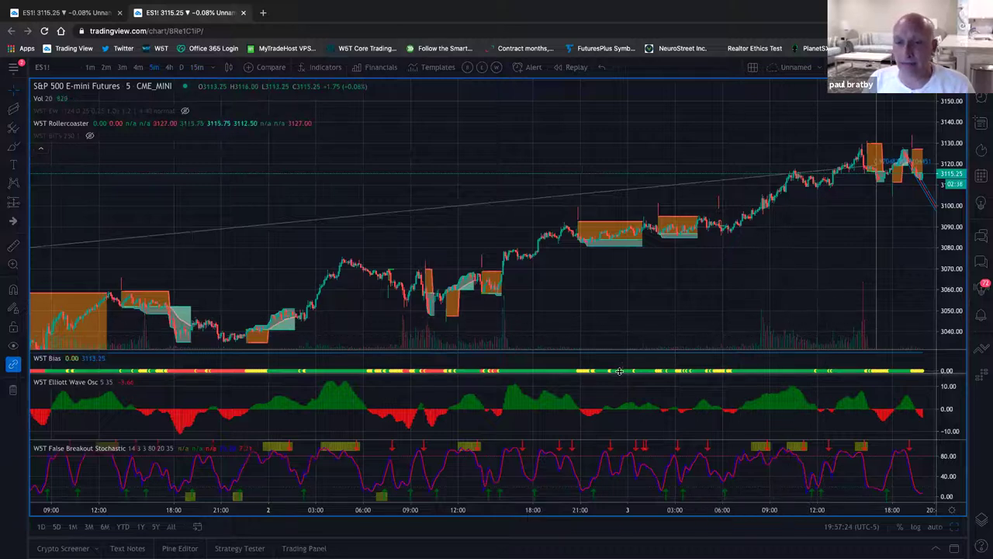
click(916, 363)
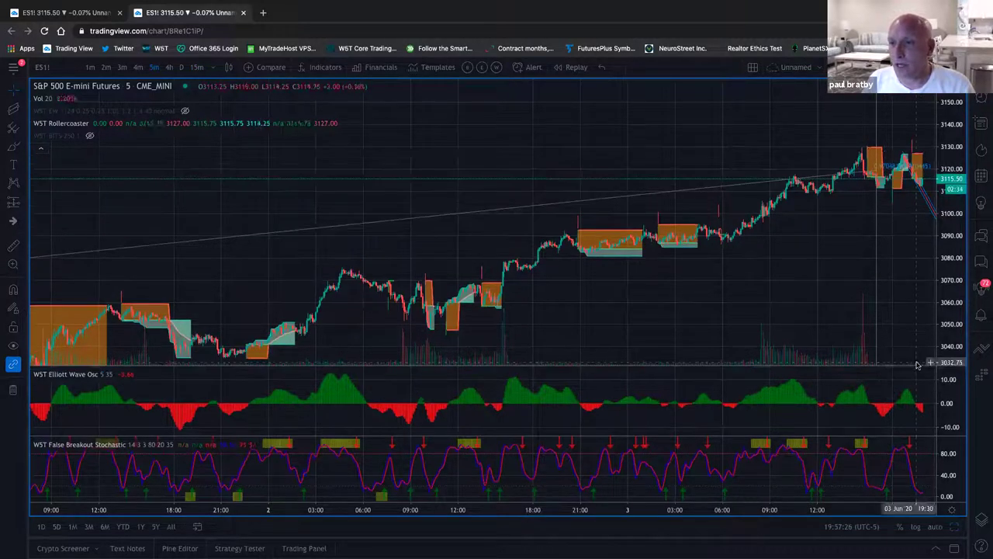
click(916, 377)
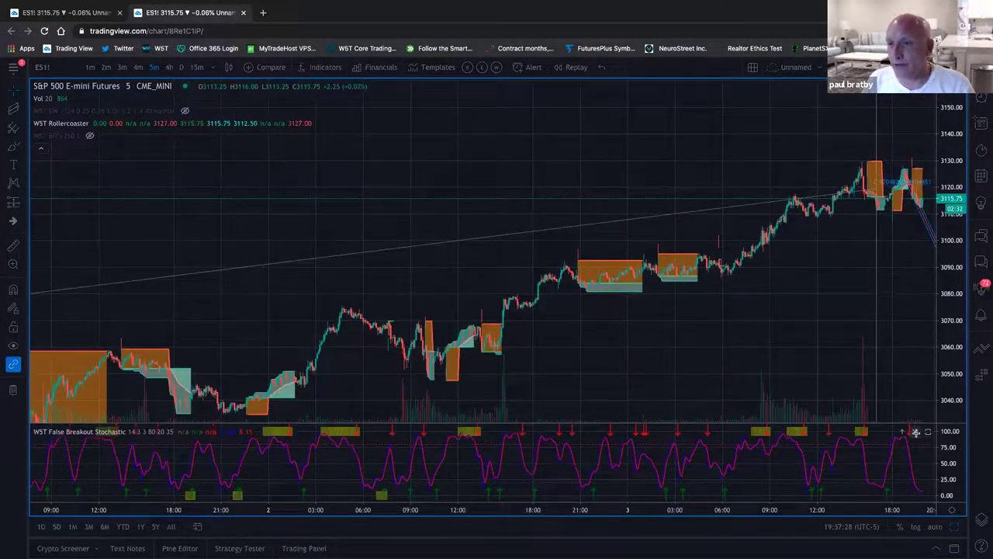
click(916, 432)
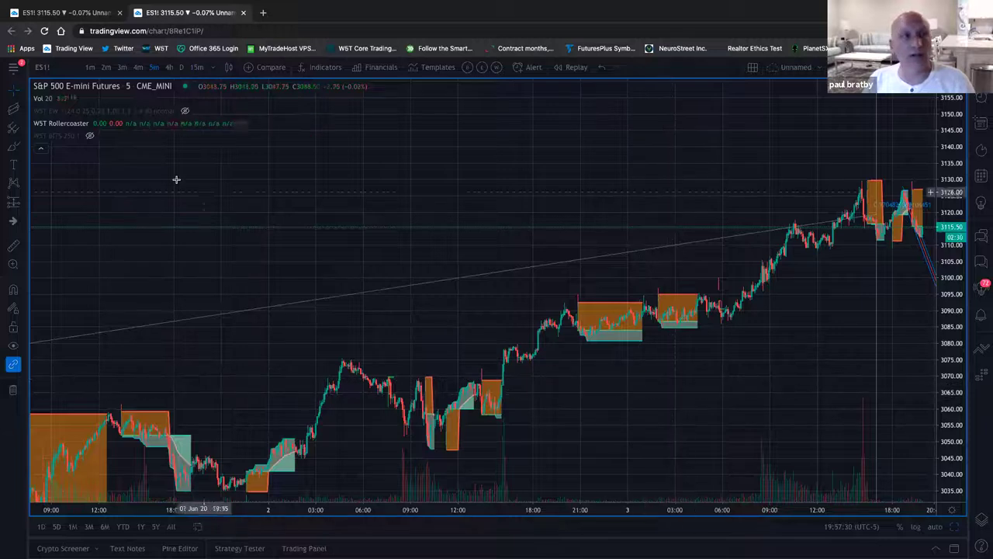
click(90, 136)
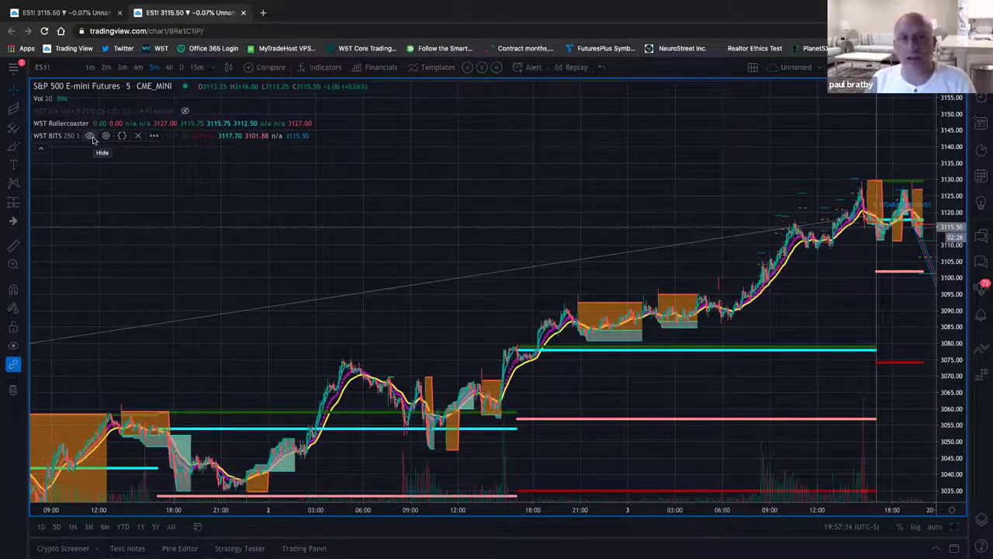
Step: Remove the W5T BITS and W5T EW indicators from the enlarged 5-minute chart, then return to the six-chart grid
click(90, 135)
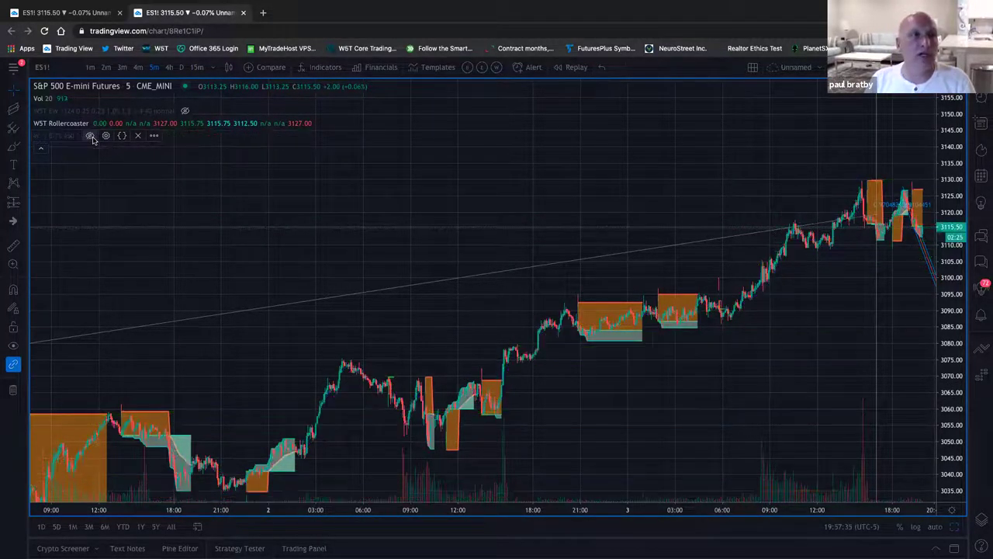
click(138, 136)
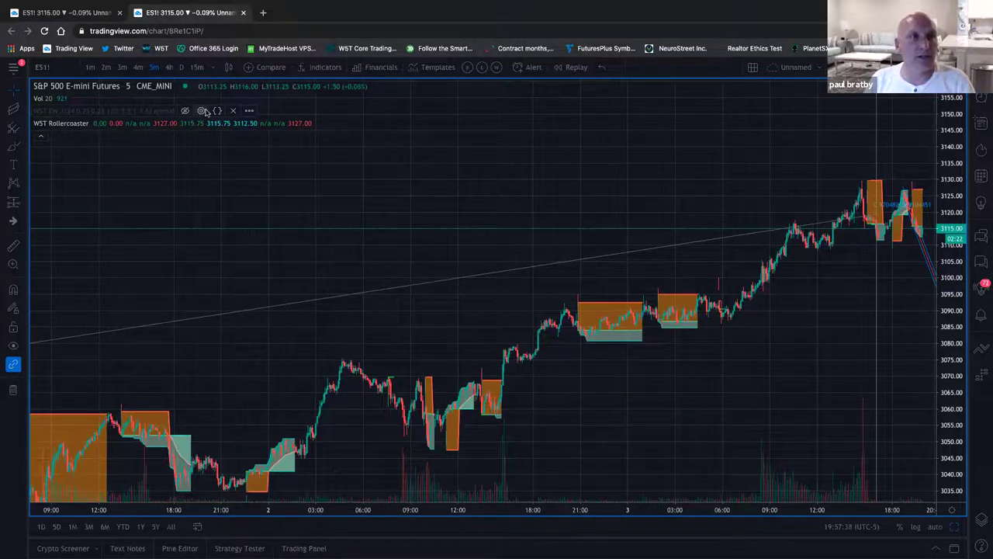
click(231, 111)
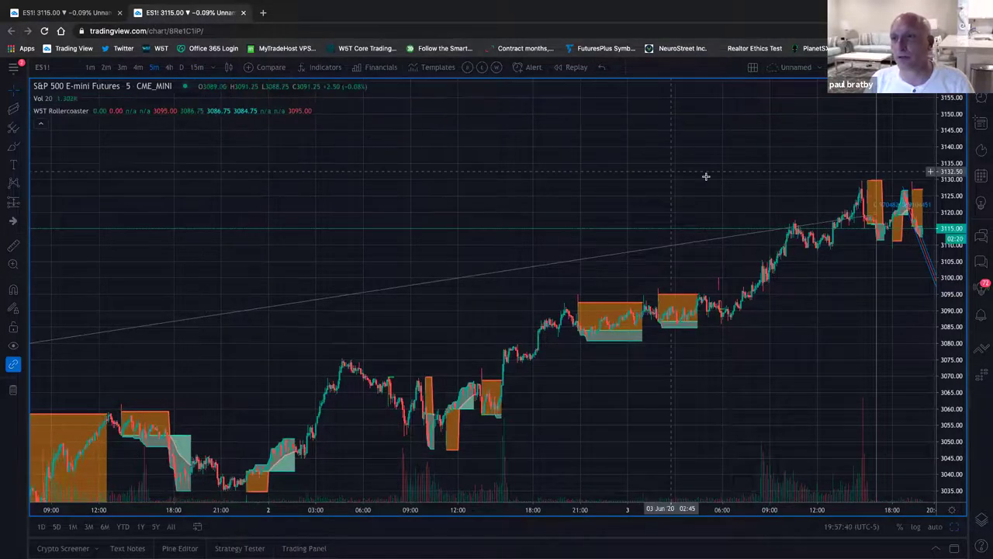
scroll(692, 179, up, 2)
scroll(777, 279, up, 4)
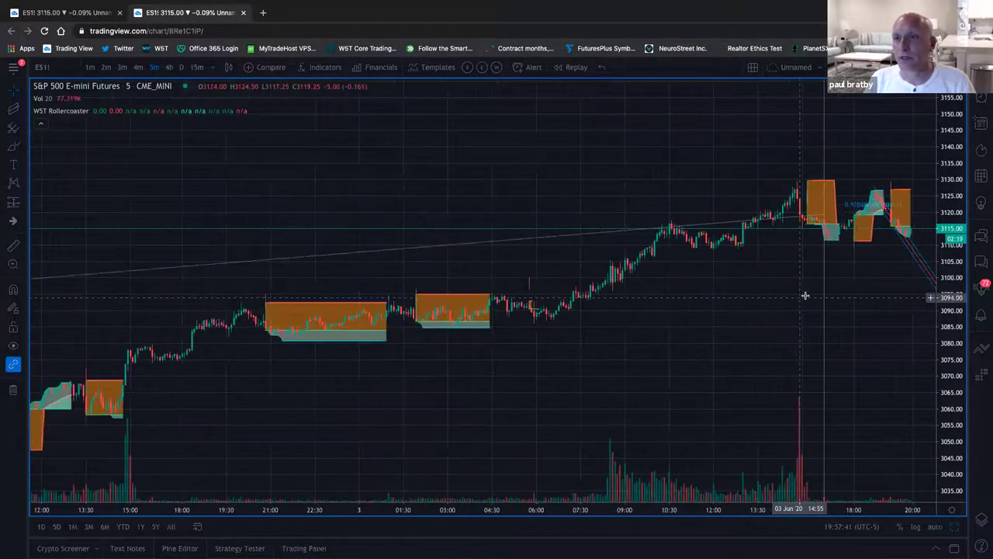
scroll(521, 340, right, 5)
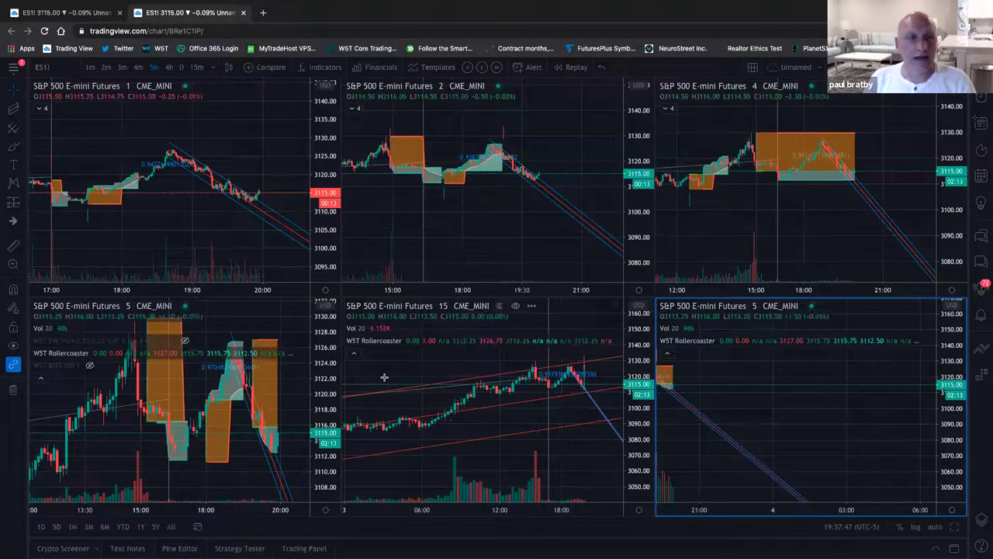
Step: Collapse the indicator legends on the lower-row charts and reset the view of the last and middle ones
click(324, 386)
click(353, 353)
click(667, 353)
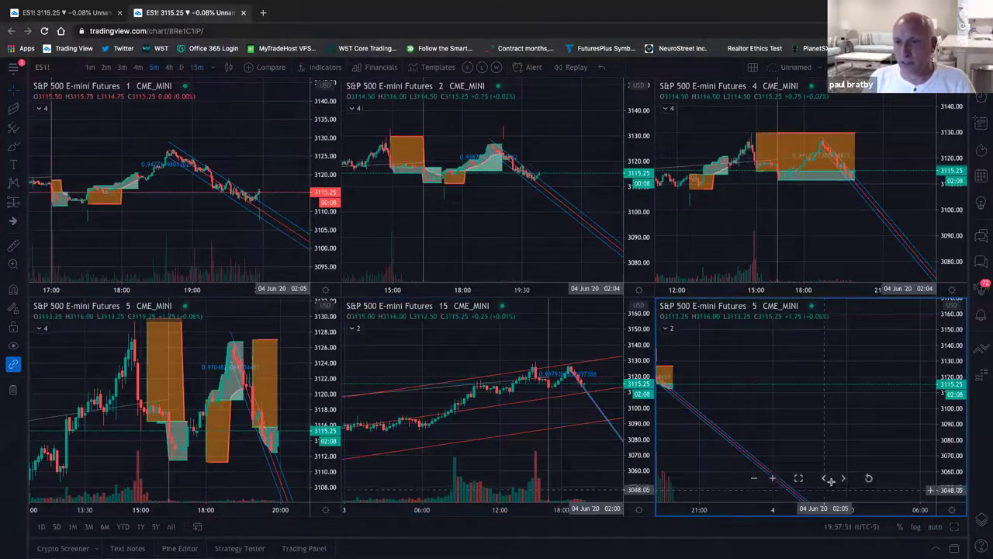
click(869, 479)
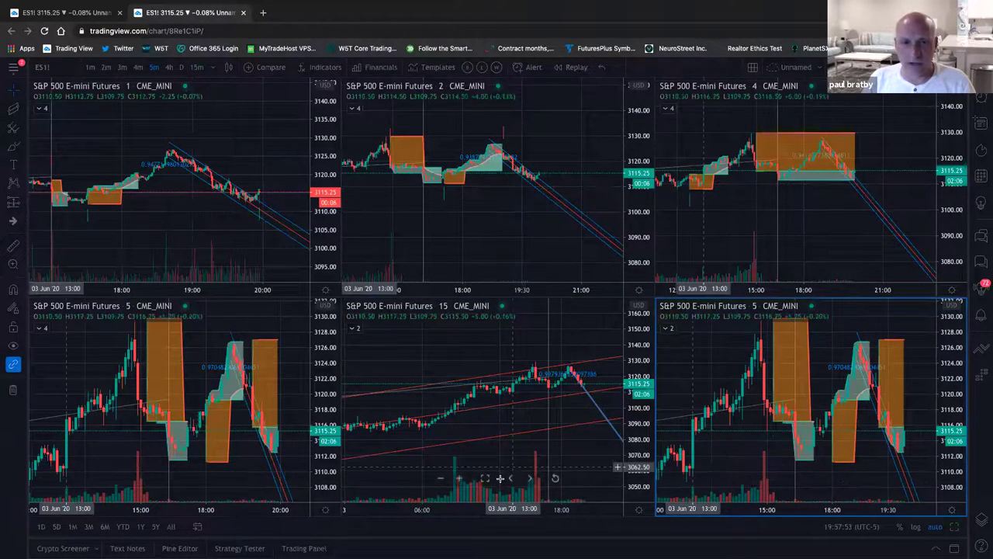
click(557, 479)
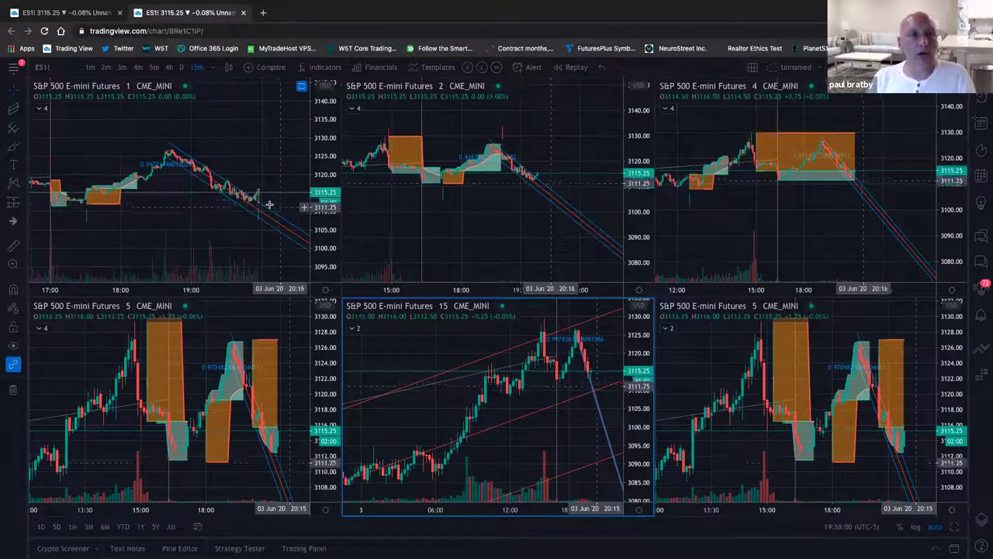
Step: Reset the 1-minute chart's view and frame its latest bars with the falling regression channel
click(311, 147)
scroll(299, 179, right, 10)
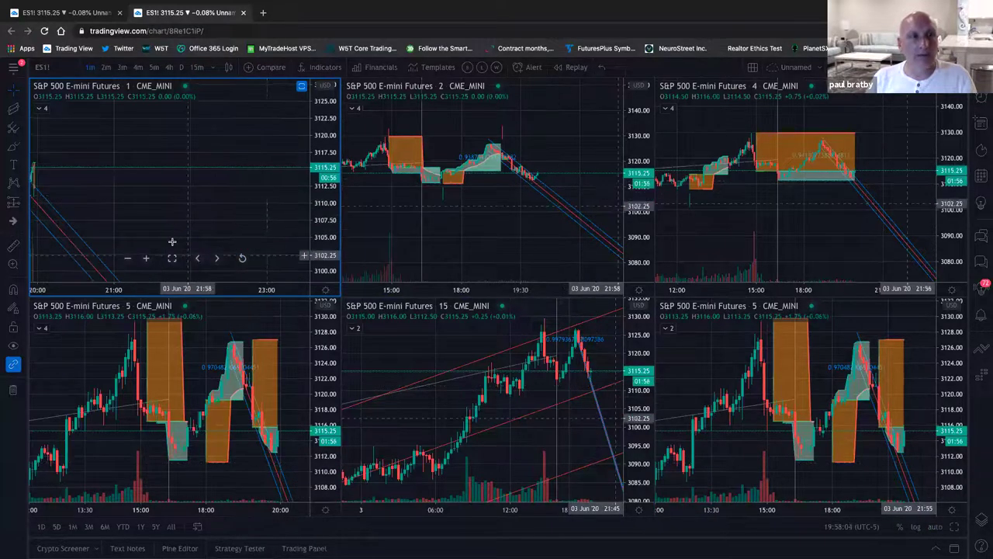
click(242, 257)
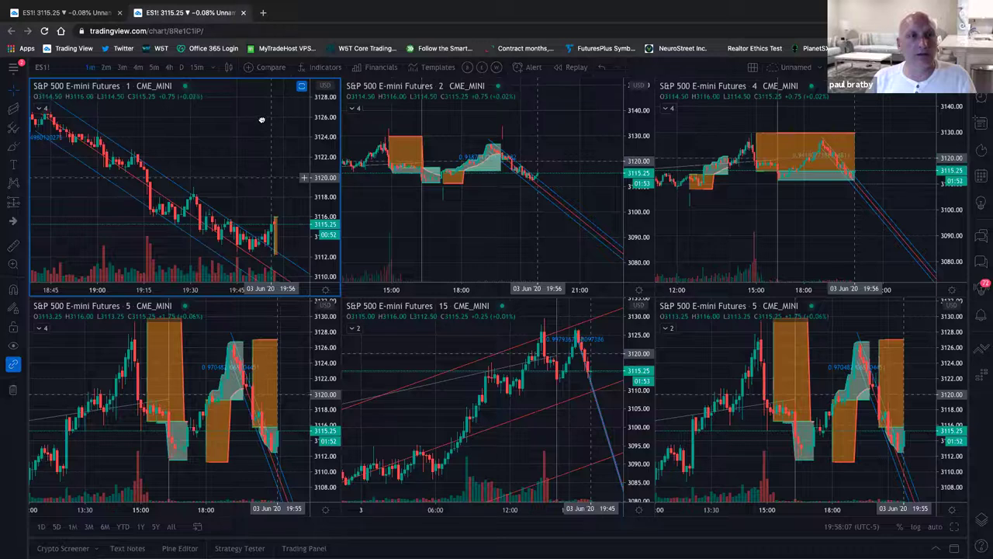
scroll(248, 107, right, 3)
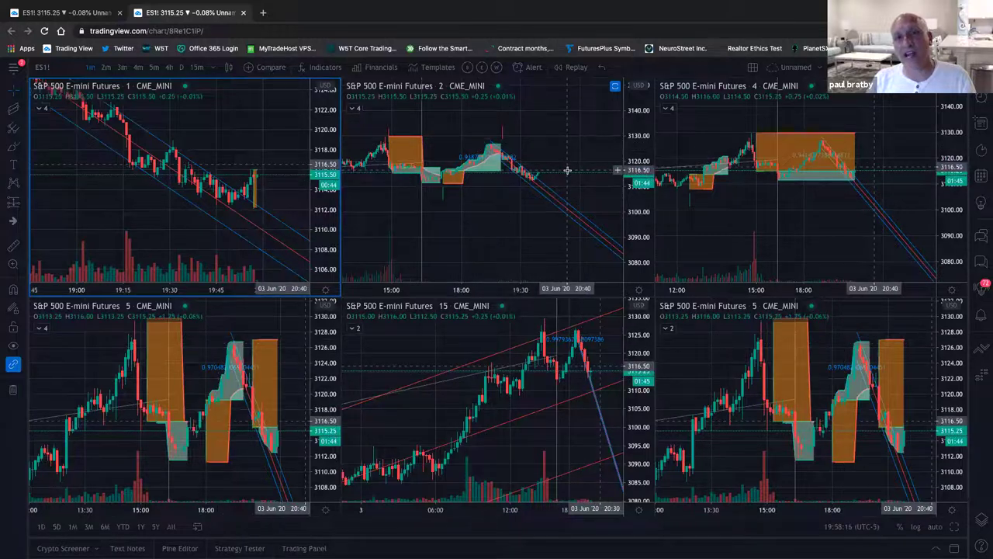
Step: Shift and rescale the 4-minute chart around its falling channel, and enlarge the latest bars on the first 5-minute chart
drag(815, 199, 756, 206)
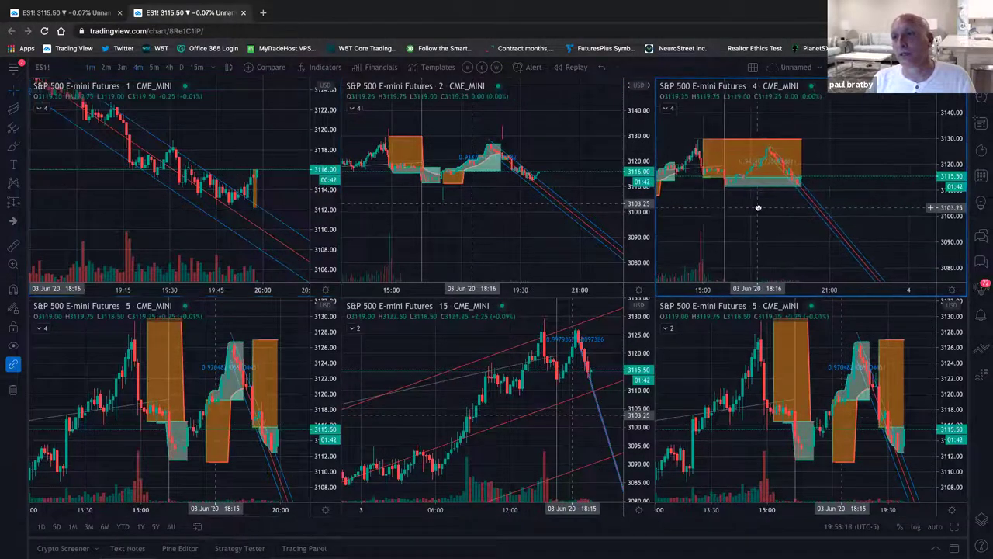
drag(958, 231, 961, 201)
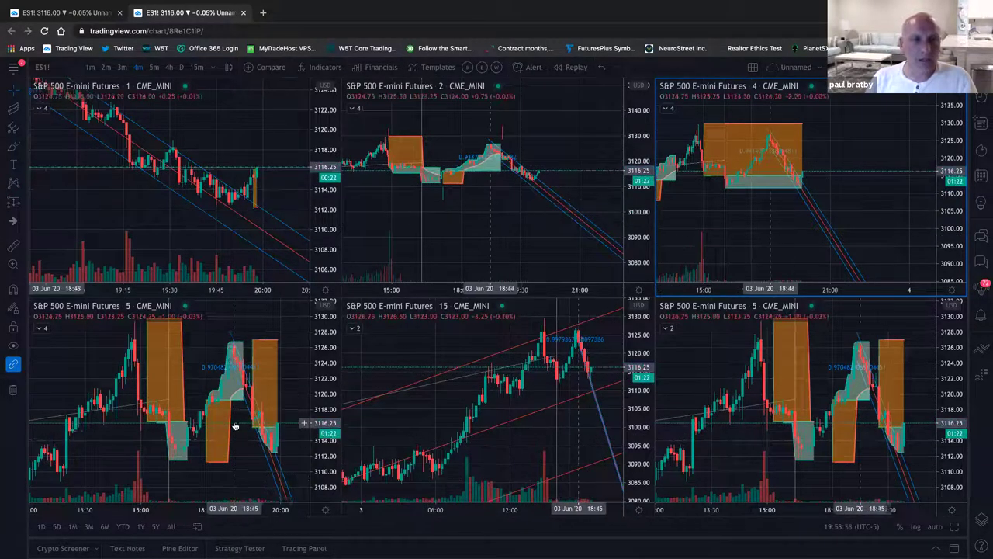
scroll(241, 429, up, 3)
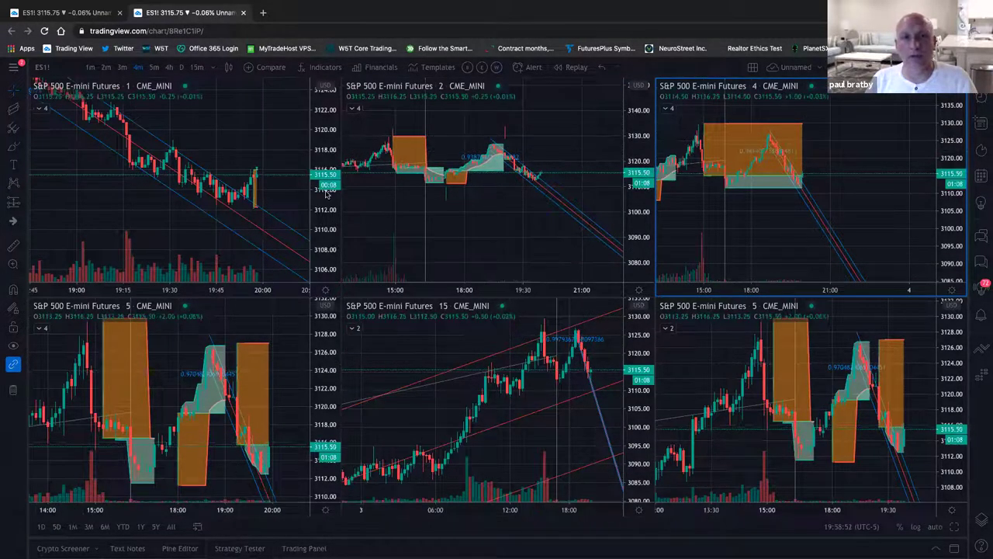
Step: Switch to the single-chart layout at a 5-minute interval and frame the latest Rollercoaster zones
click(763, 75)
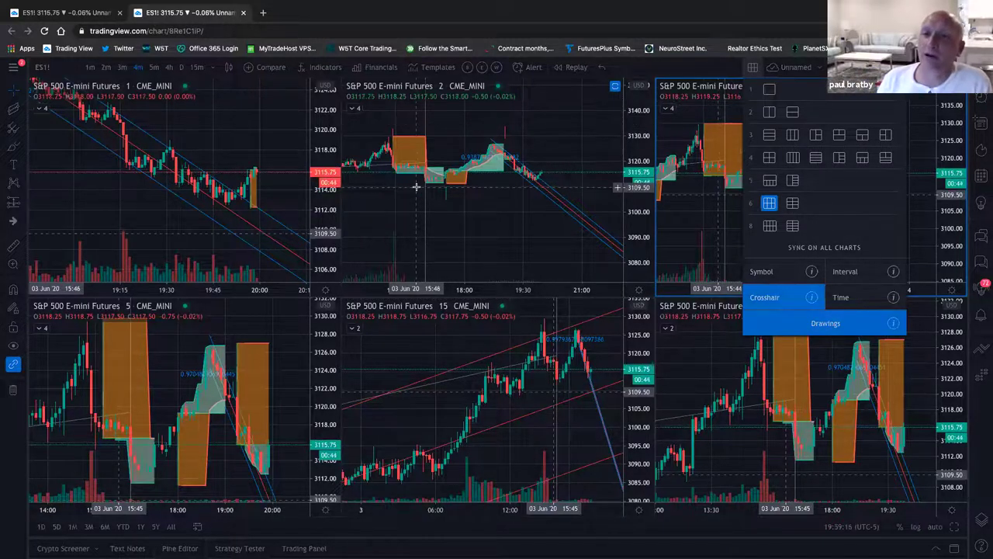
click(501, 221)
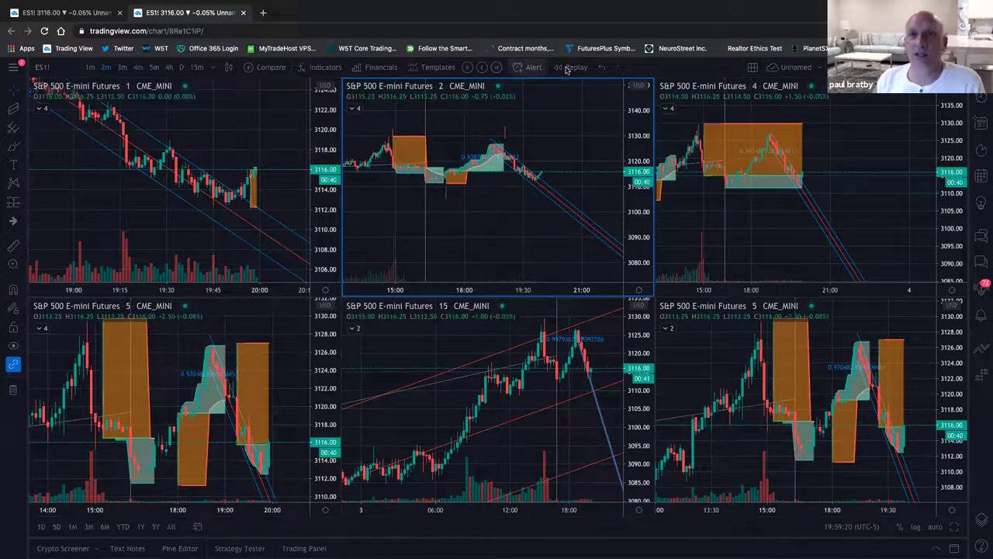
click(754, 69)
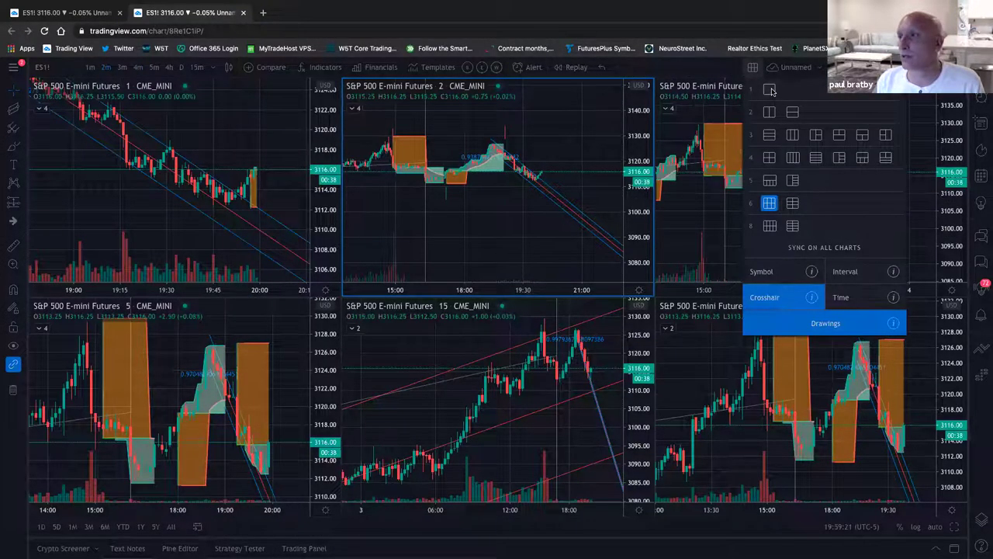
click(770, 91)
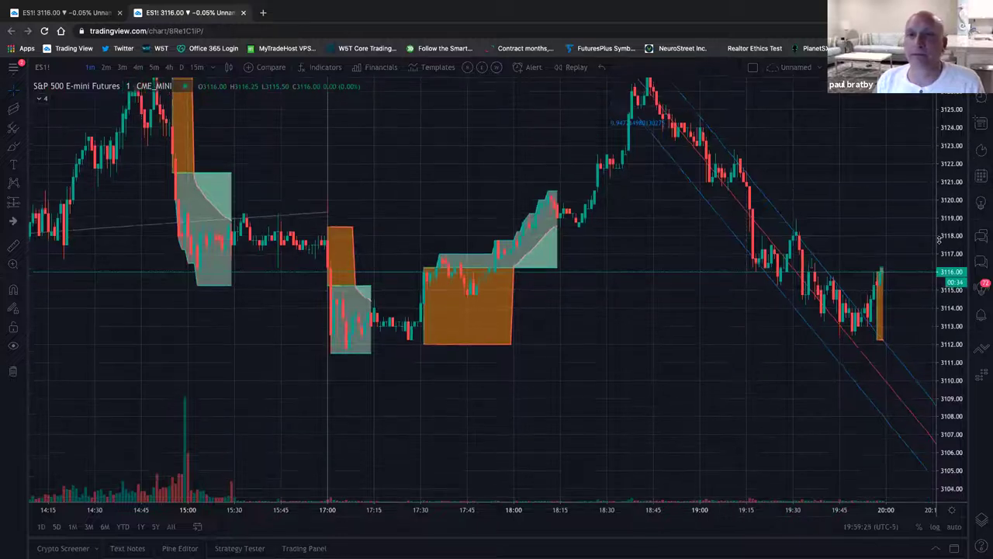
click(154, 67)
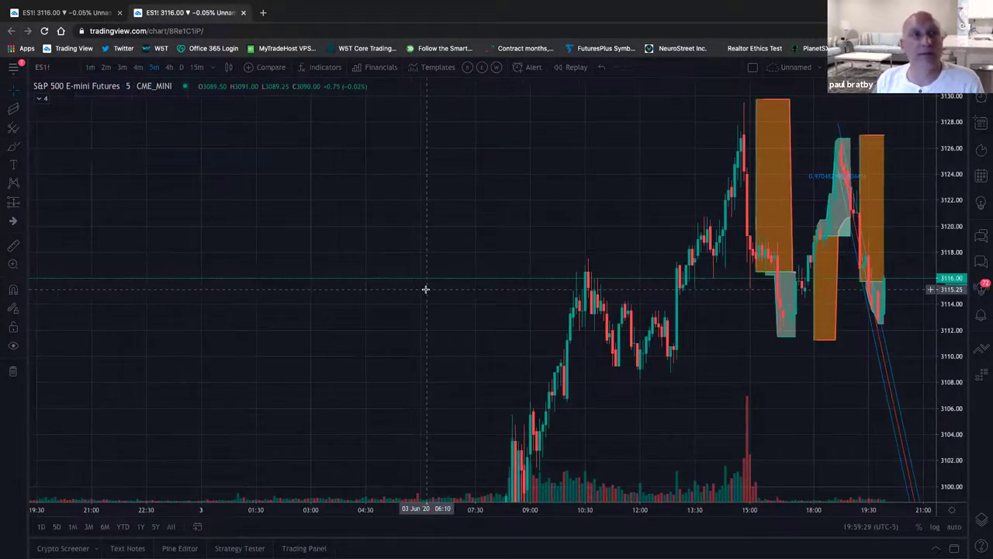
scroll(425, 288, up, 3)
scroll(425, 289, right, 5)
scroll(425, 289, left, 3)
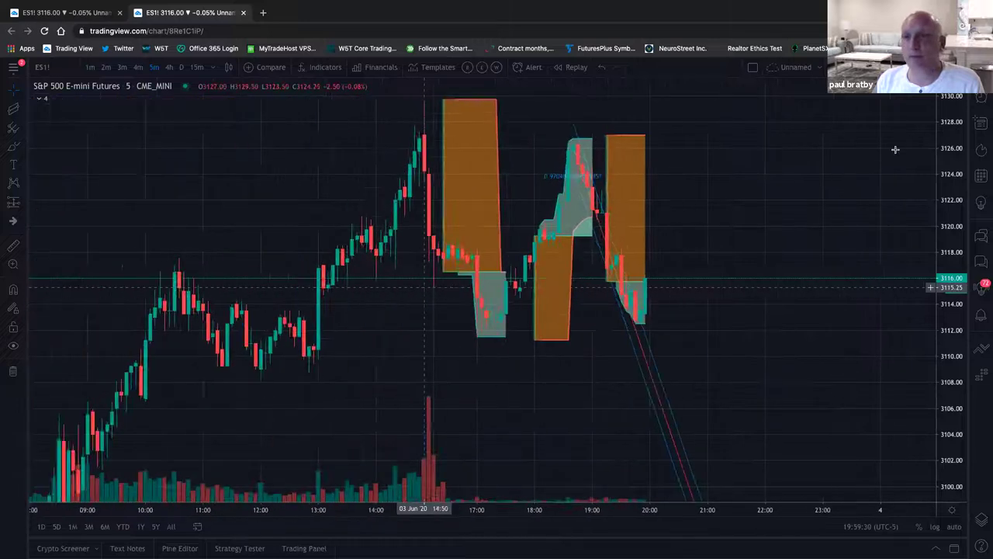
scroll(896, 149, down, 2)
Step: Hide the W5T Rollercoaster indicator and show W5T BITS and W5T EW on the 5-minute chart
mouse_move(37, 100)
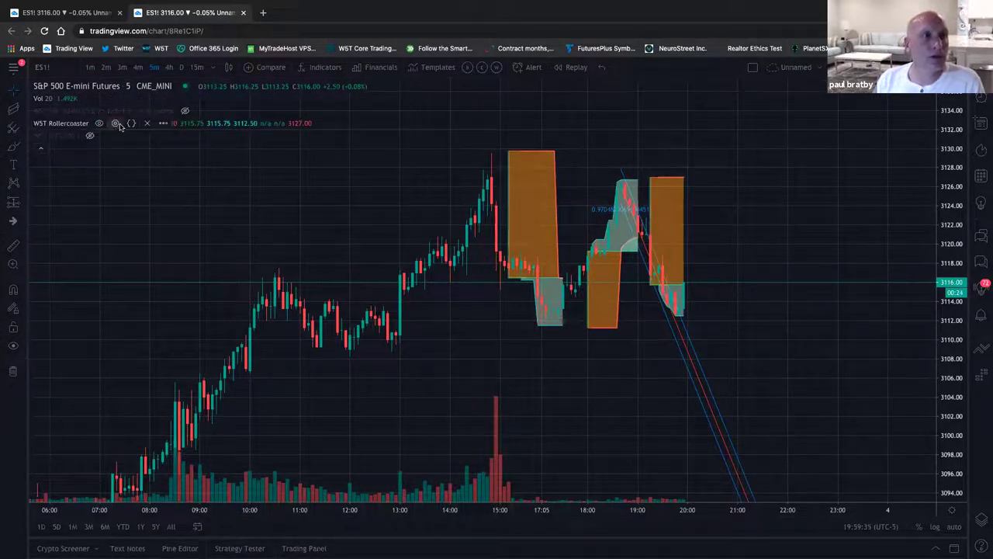
click(99, 124)
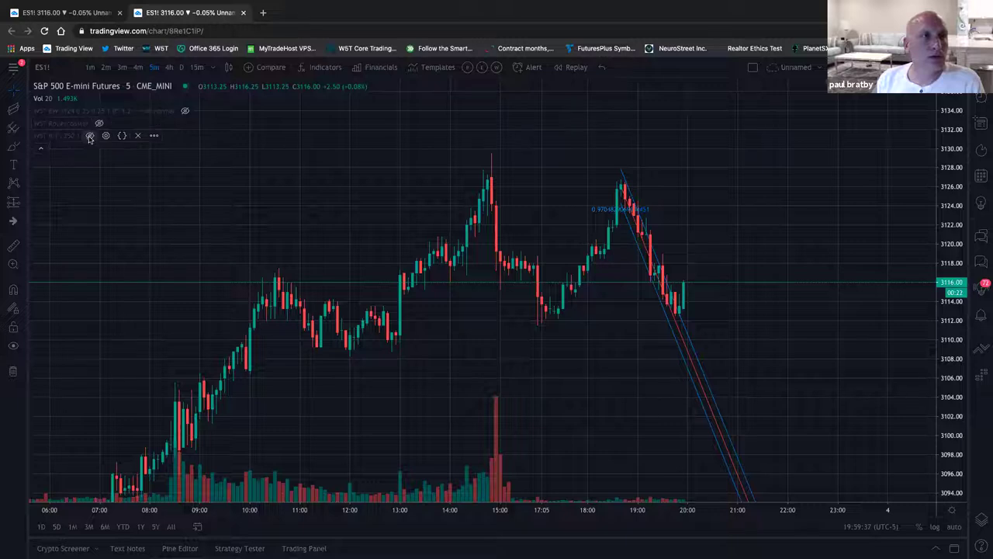
click(90, 137)
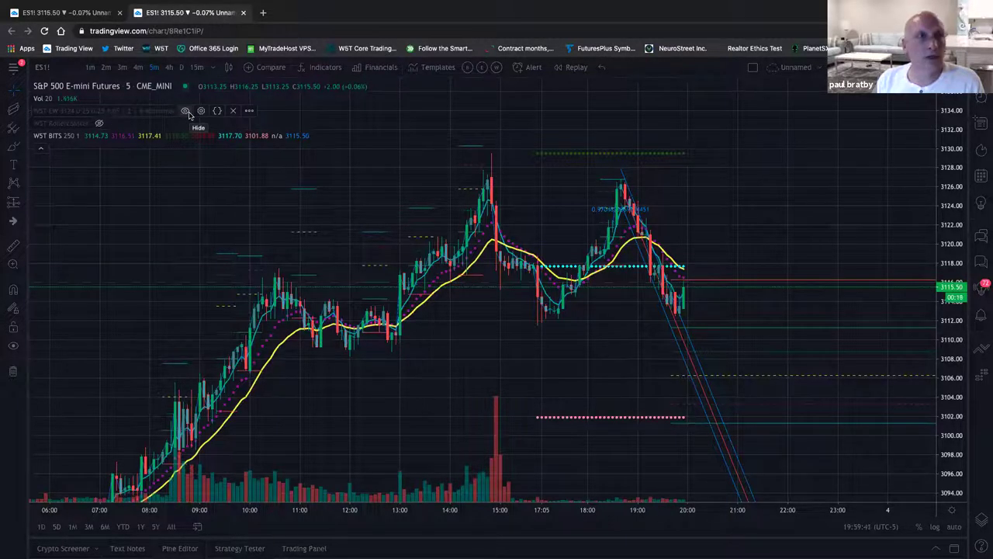
click(185, 111)
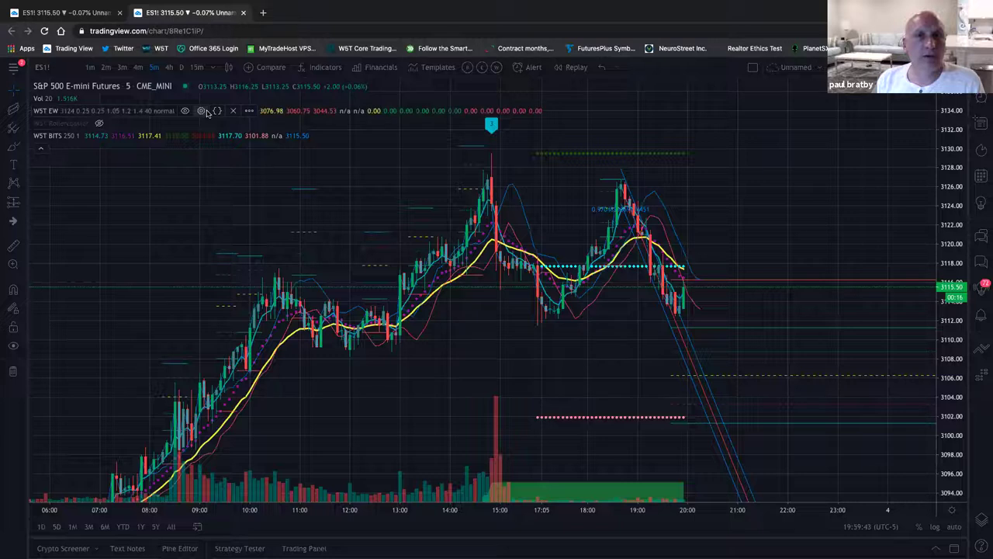
Step: Set the W5T EW indicator's Start On Bar Number to 1 and widen the chart to cover the previous sessions
click(205, 112)
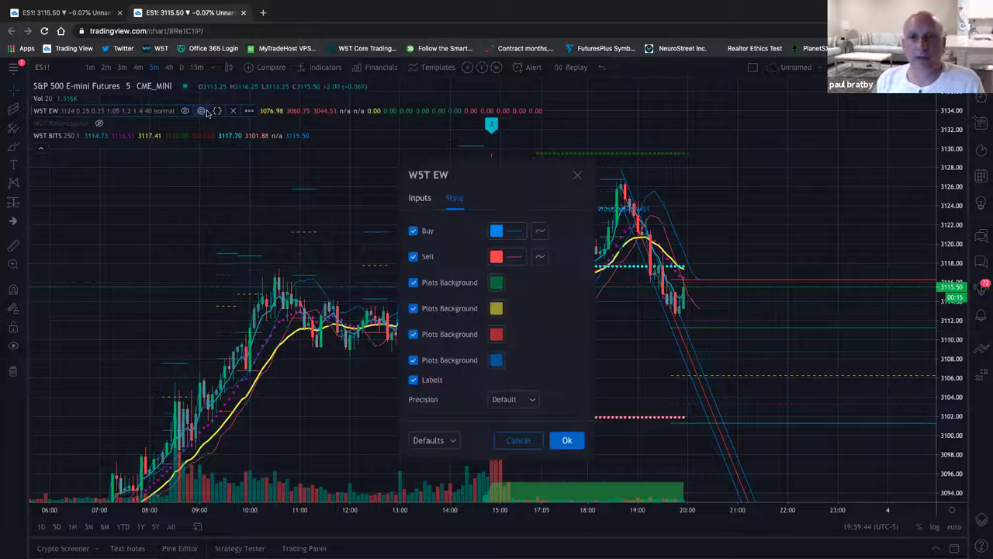
click(417, 199)
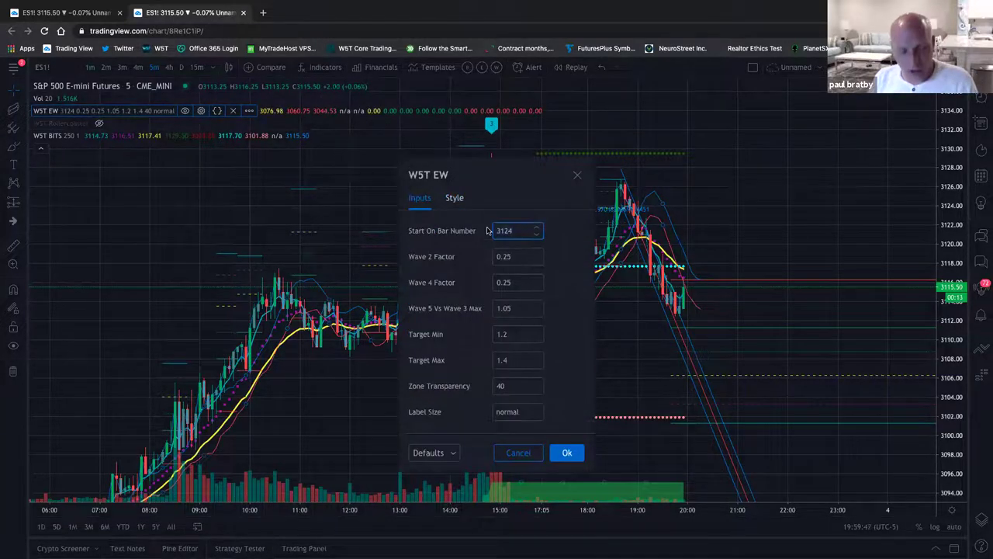
click(571, 454)
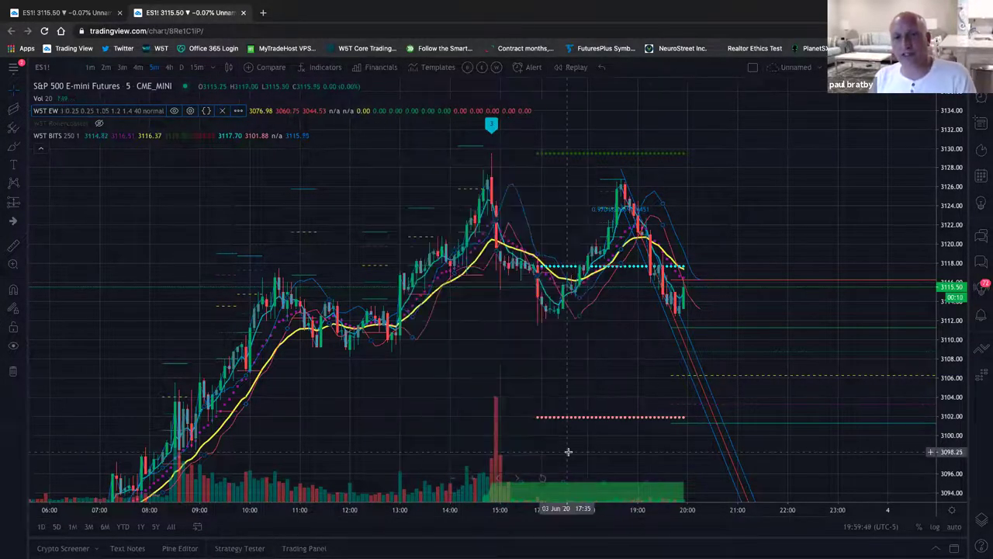
scroll(700, 404, down, 3)
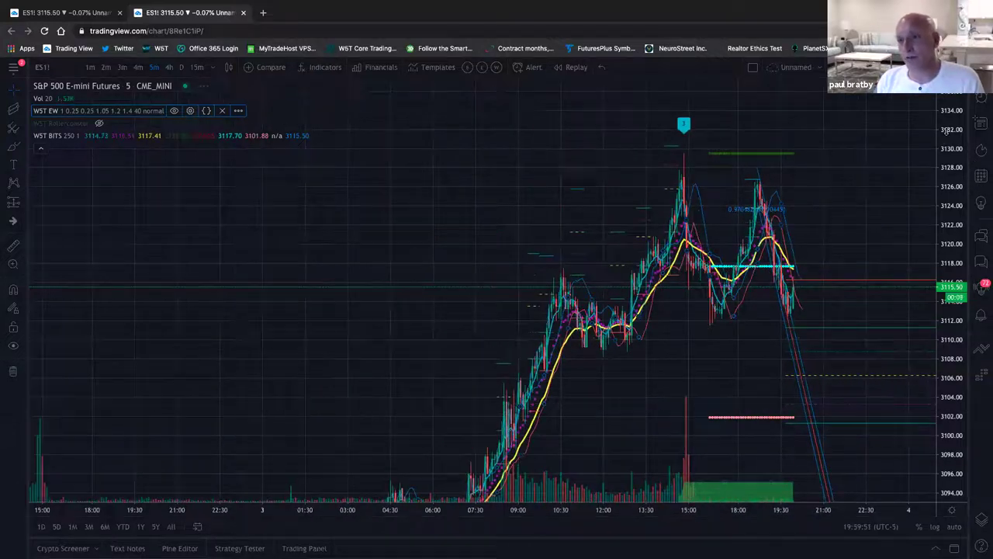
scroll(950, 258, down, 3)
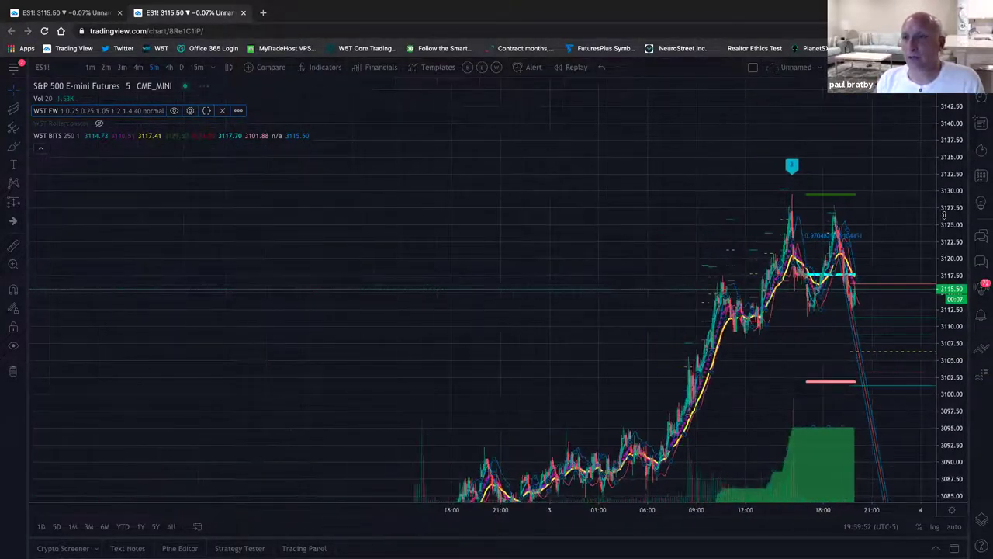
drag(951, 258, 948, 403)
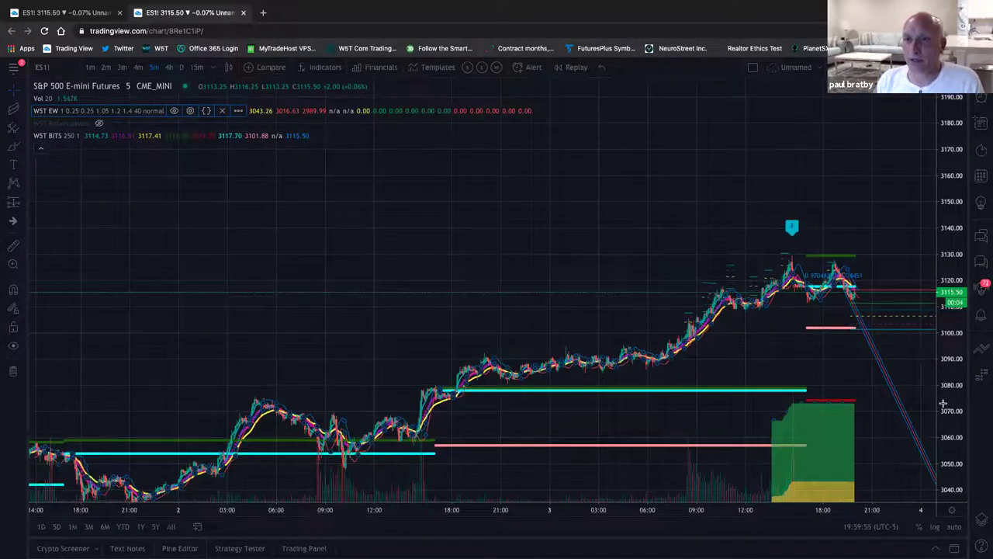
Step: Restore the W5T Bias, Elliott Wave Osc and False Breakout Stochastic panes and leave empty space ahead of the latest bars
scroll(629, 381, down, 2)
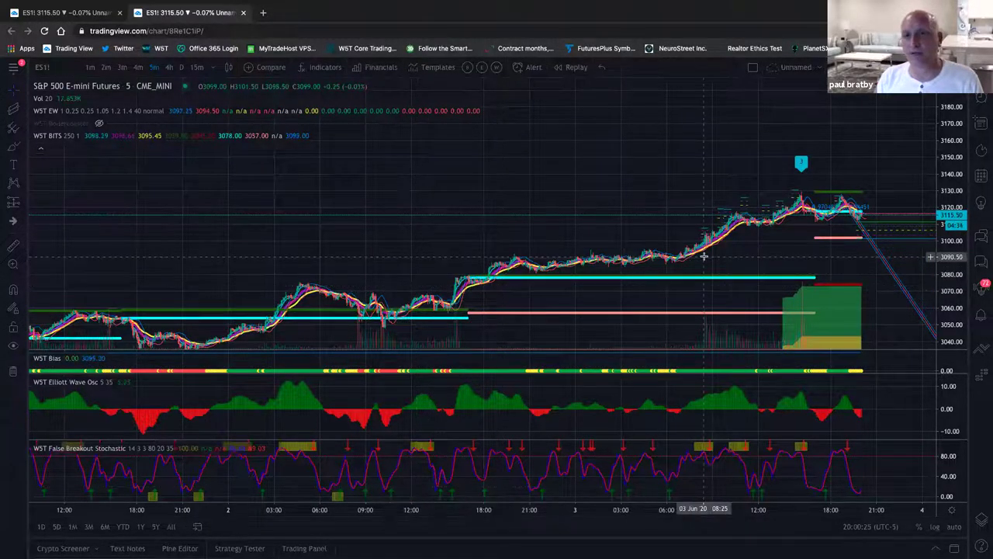
drag(947, 203, 947, 205)
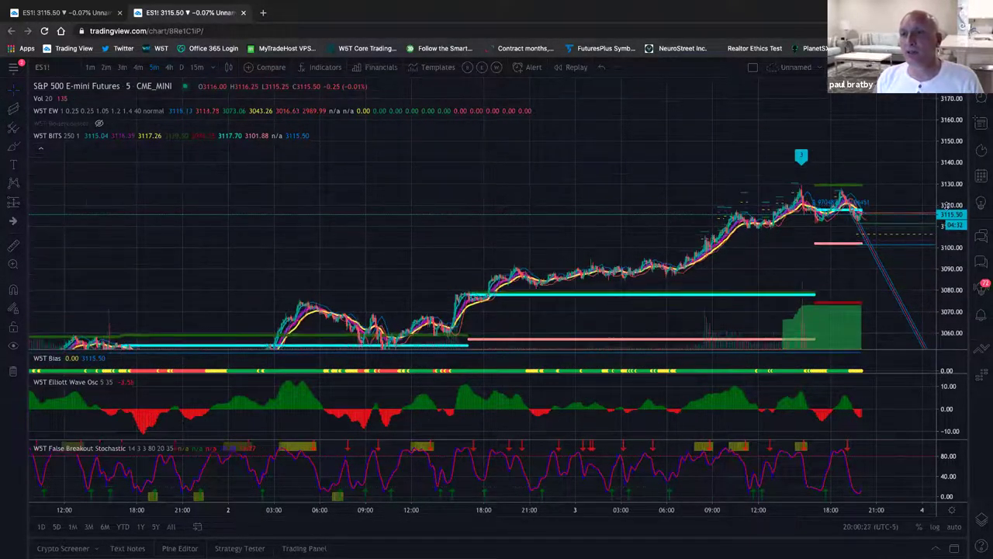
drag(787, 269, 639, 208)
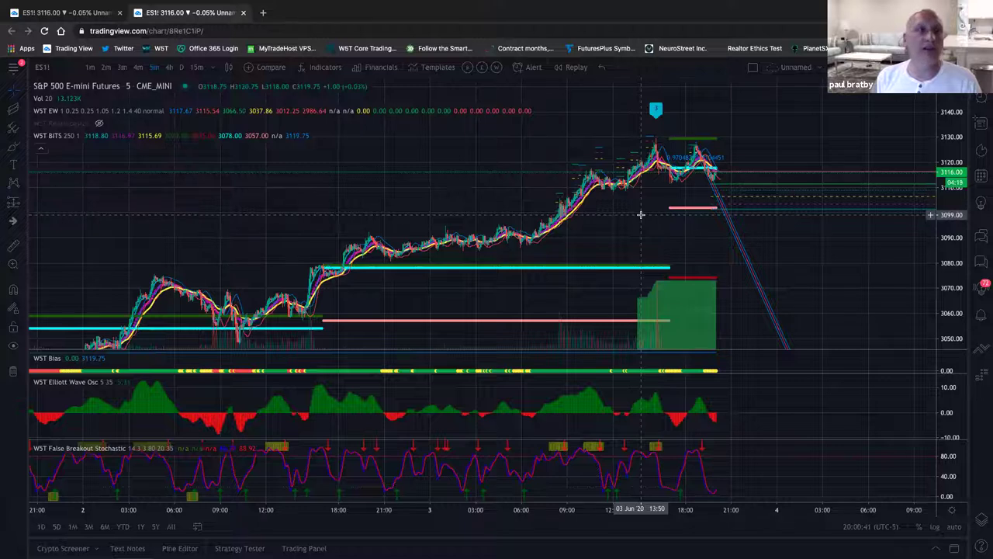
drag(690, 195, 564, 177)
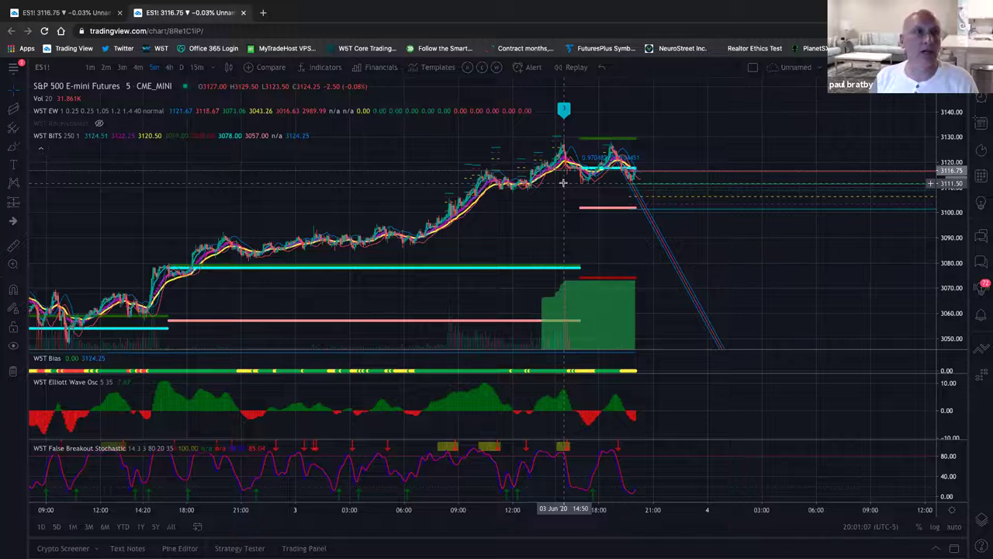
scroll(349, 171, right, 1)
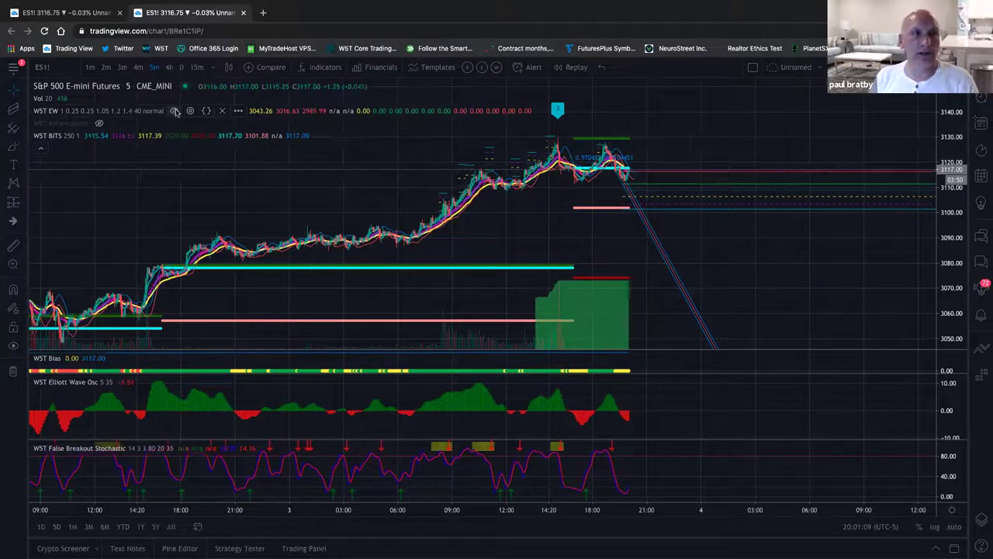
Step: Set the W5T EW indicator's Start On Bar Number to 3124 on the S&P 500 E-mini chart
click(190, 111)
click(517, 225)
text(3124)
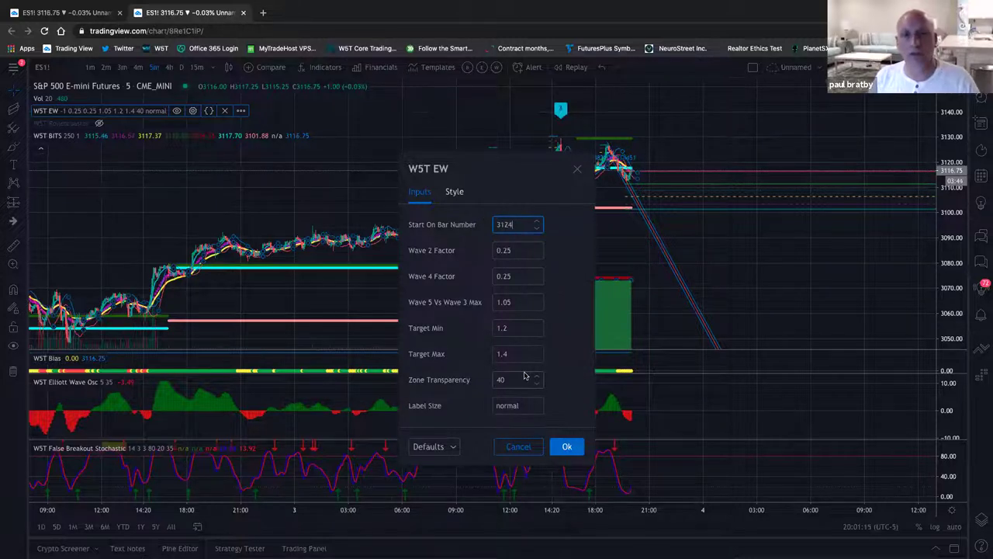
click(569, 447)
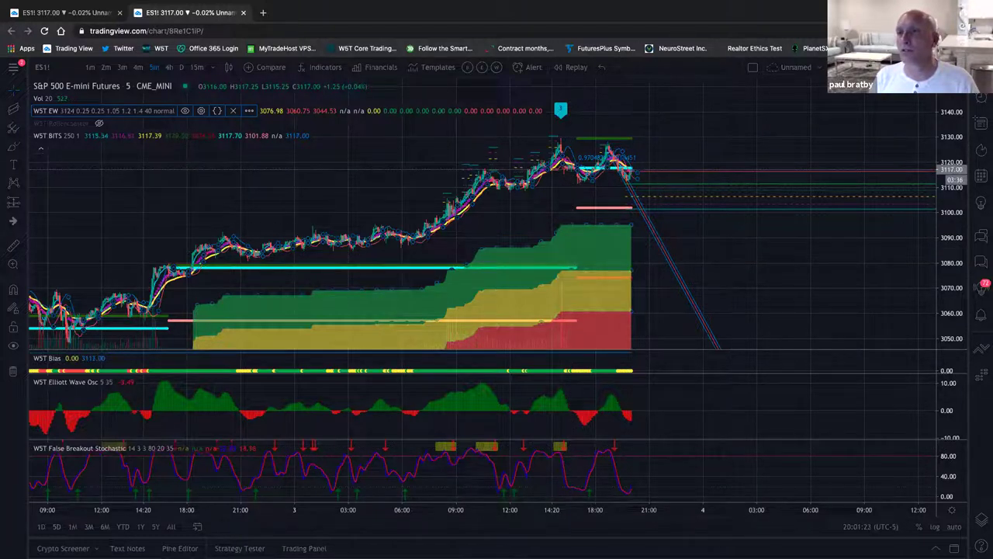
Step: Load NQ1! from the Futures watchlist and hide the W5T BITS indicator, keeping the recent sessions' wave labels in view
click(981, 99)
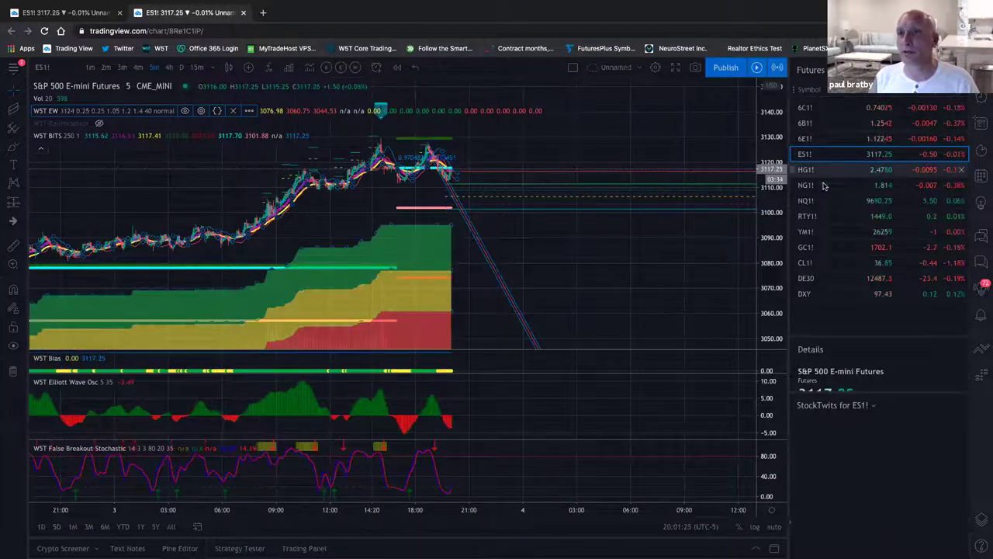
click(807, 201)
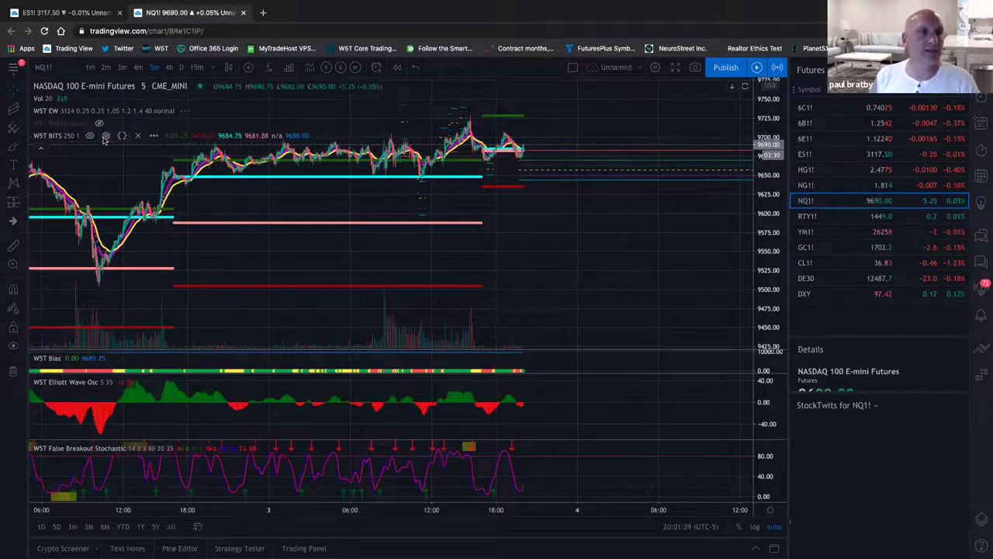
click(89, 135)
drag(343, 263, 649, 233)
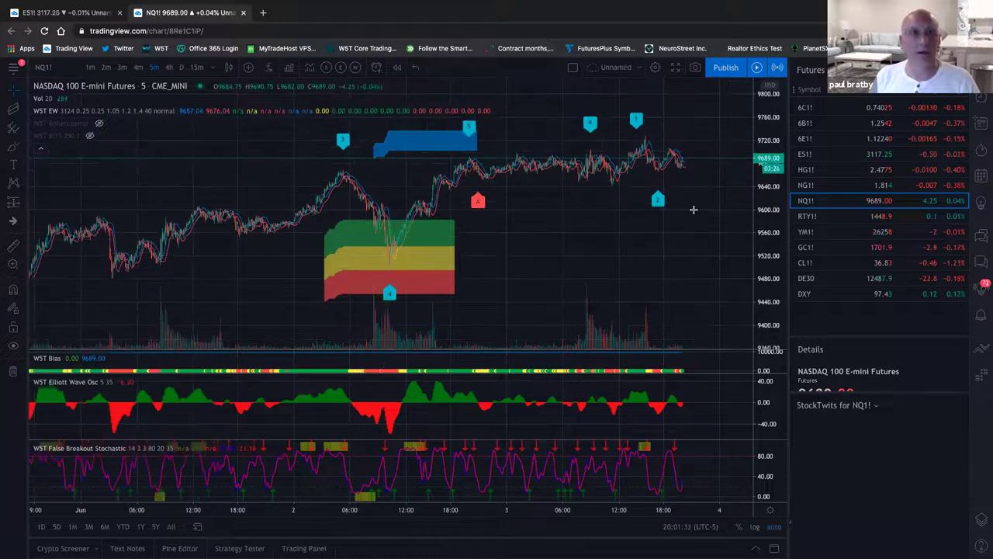
scroll(682, 214, down, 2)
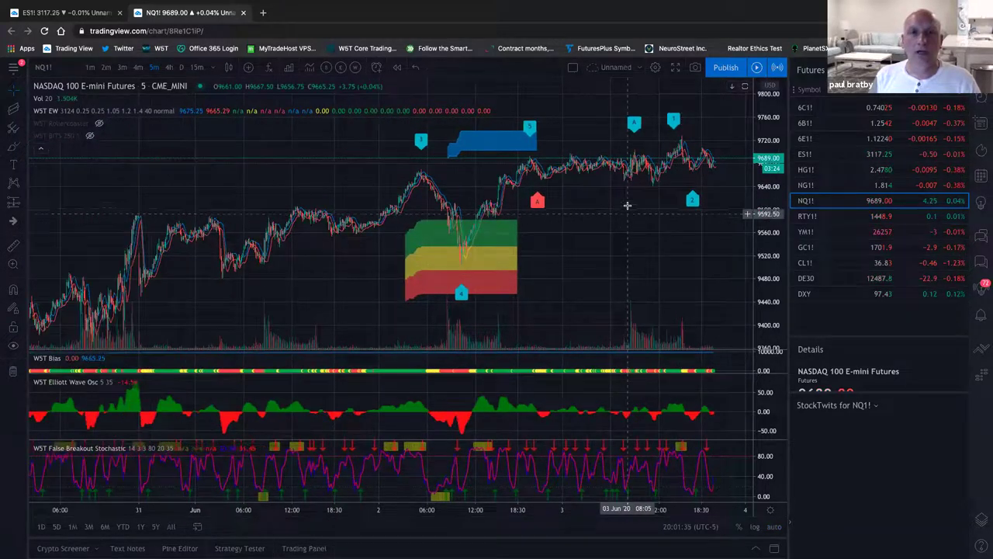
drag(600, 210, 549, 217)
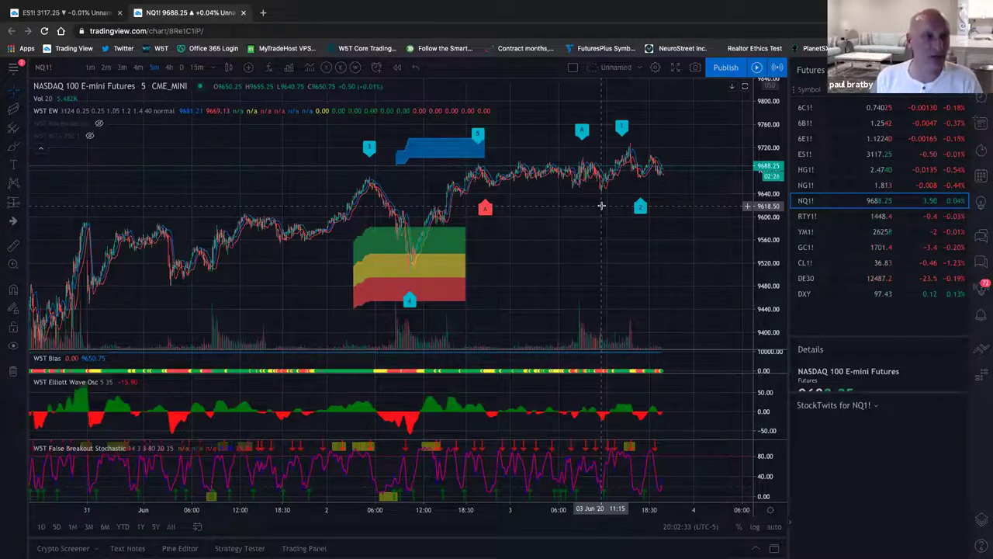
Step: Try to restart the W5T EW wave count on the NASDAQ 100 chart from bar number 9650
mouse_move(77, 114)
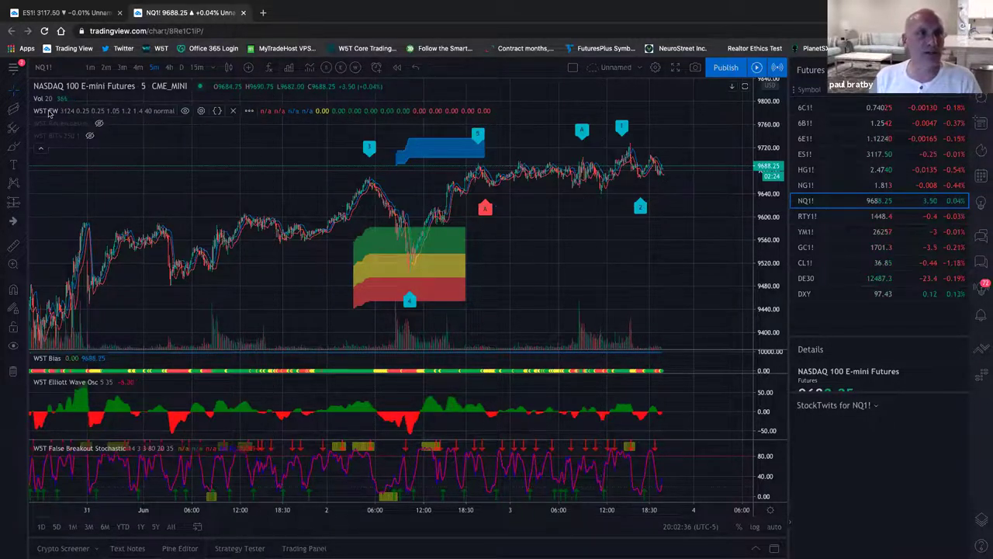
click(201, 111)
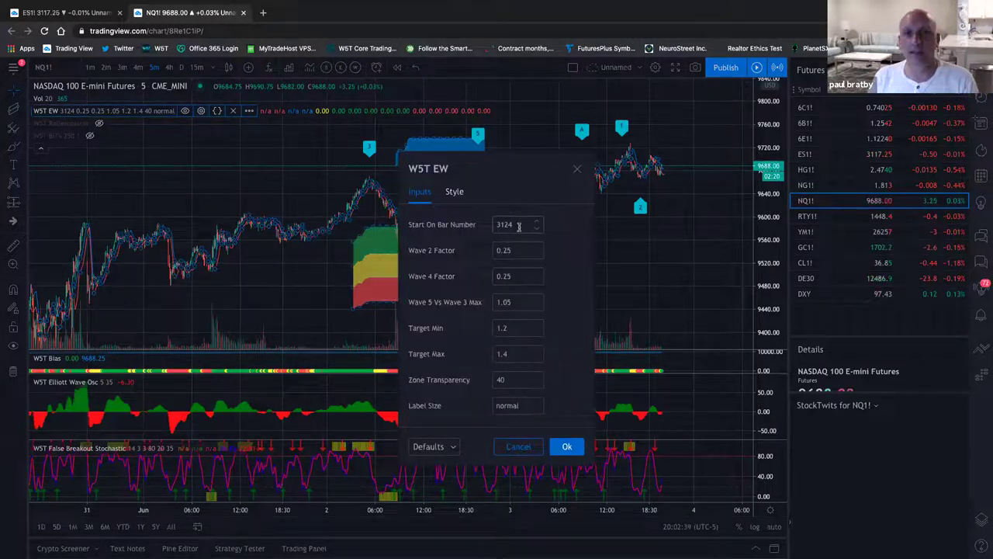
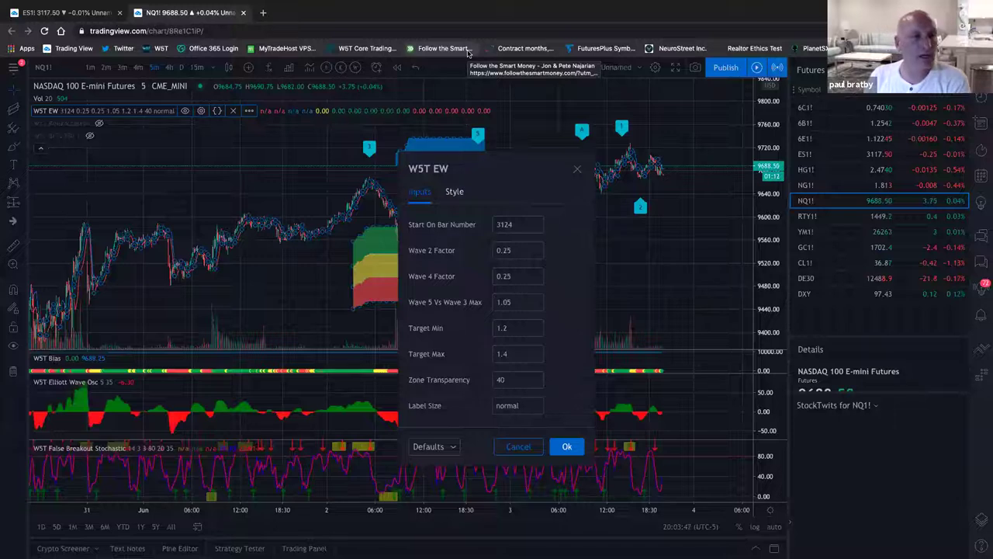
click(516, 225)
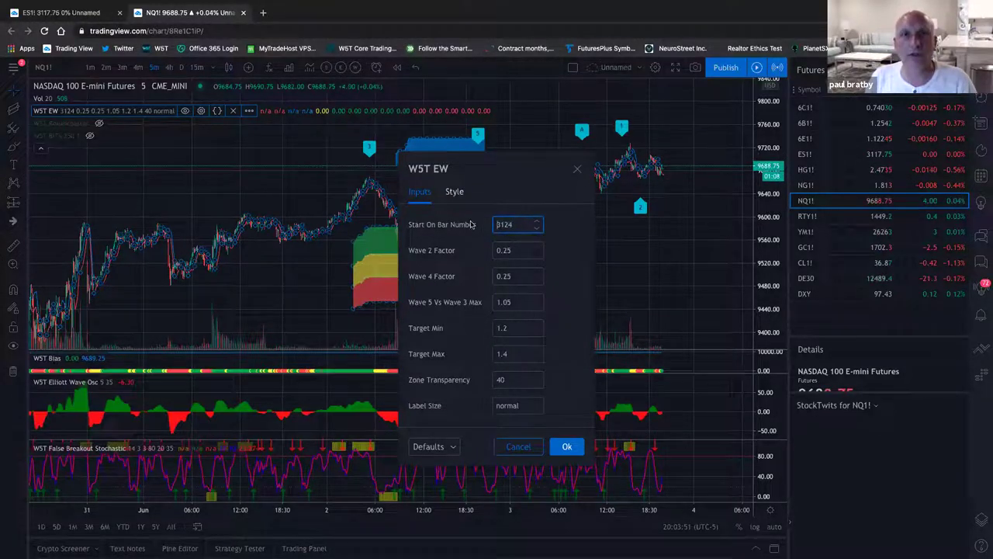
text(965)
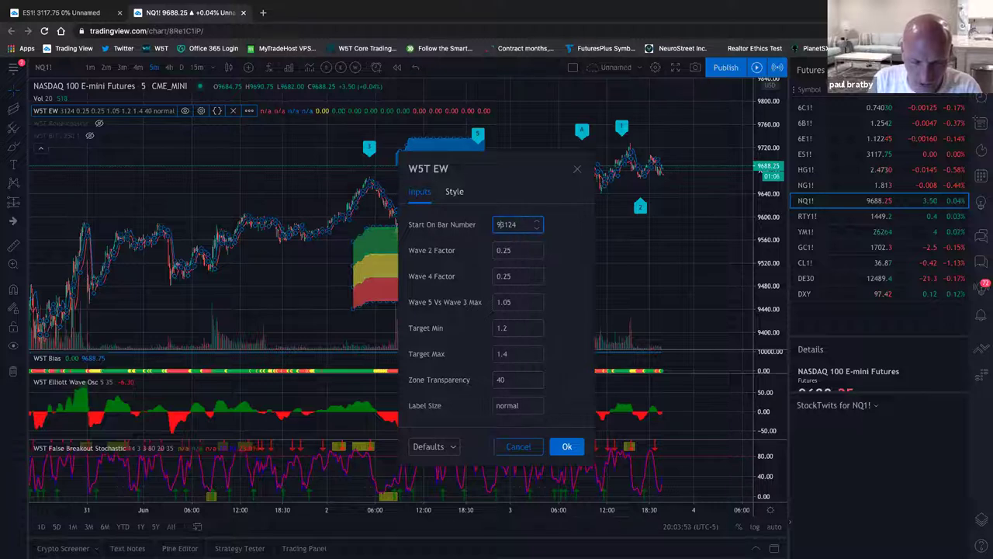
text(0)
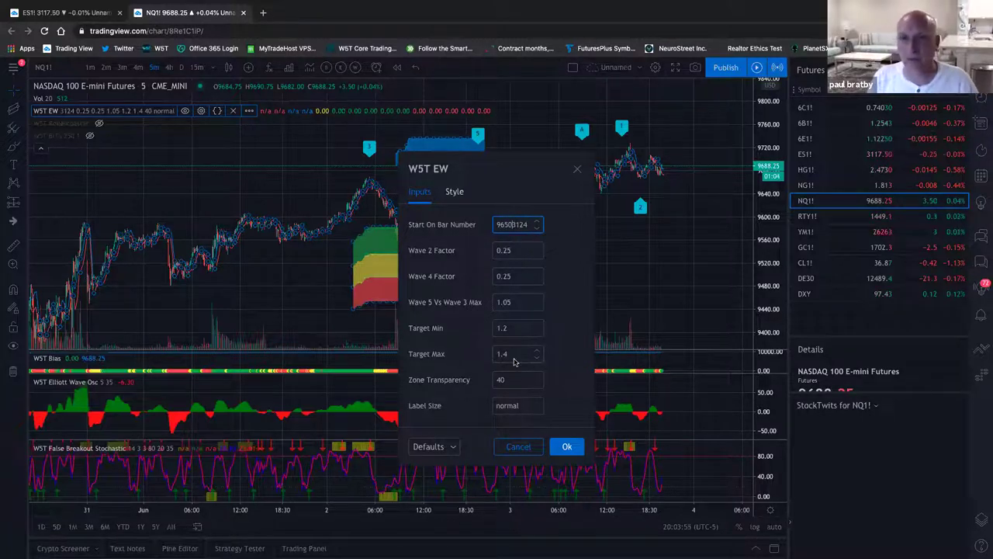
click(563, 447)
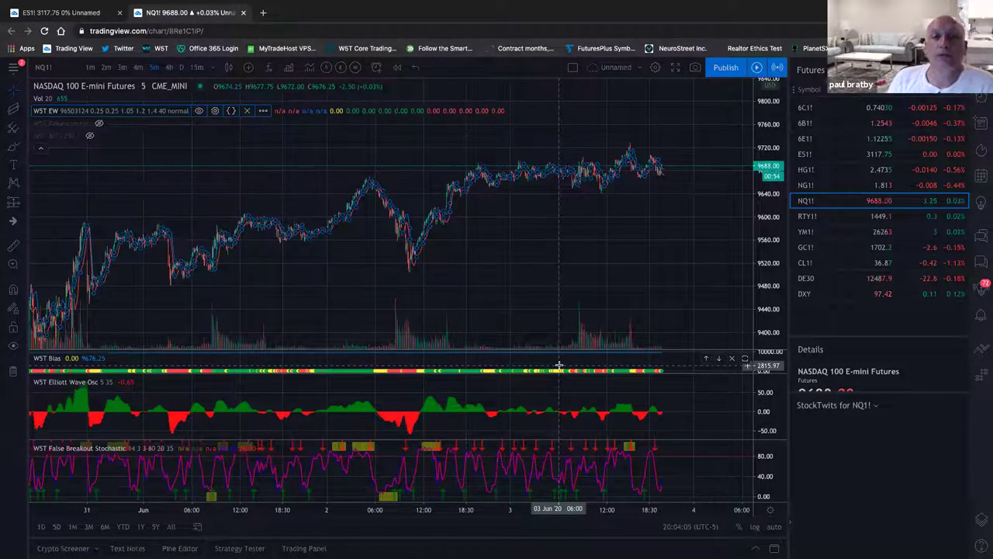
scroll(613, 253, down, 3)
scroll(613, 253, down, 4)
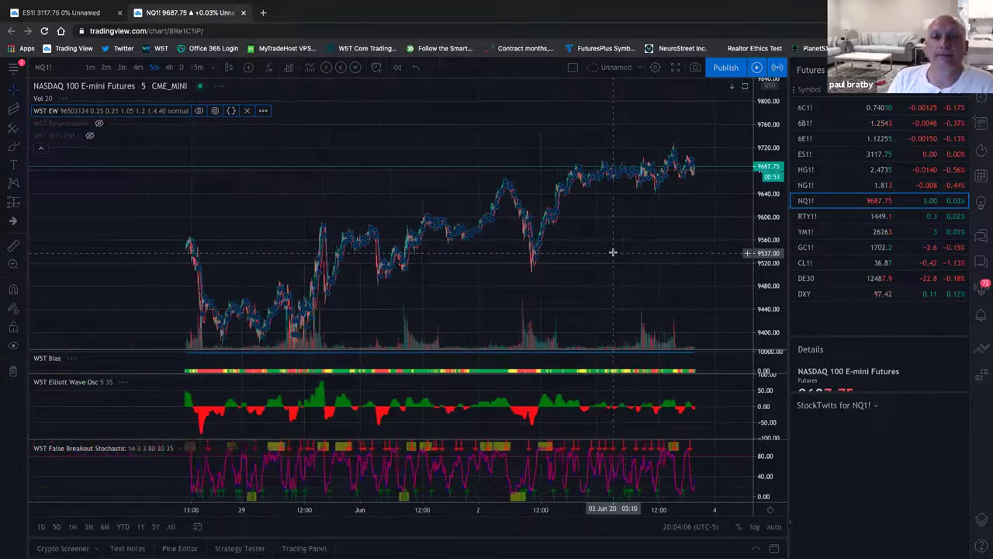
Step: Replace the W5T EW indicator's entire Start On Bar Number value with 9650
scroll(613, 253, up, 4)
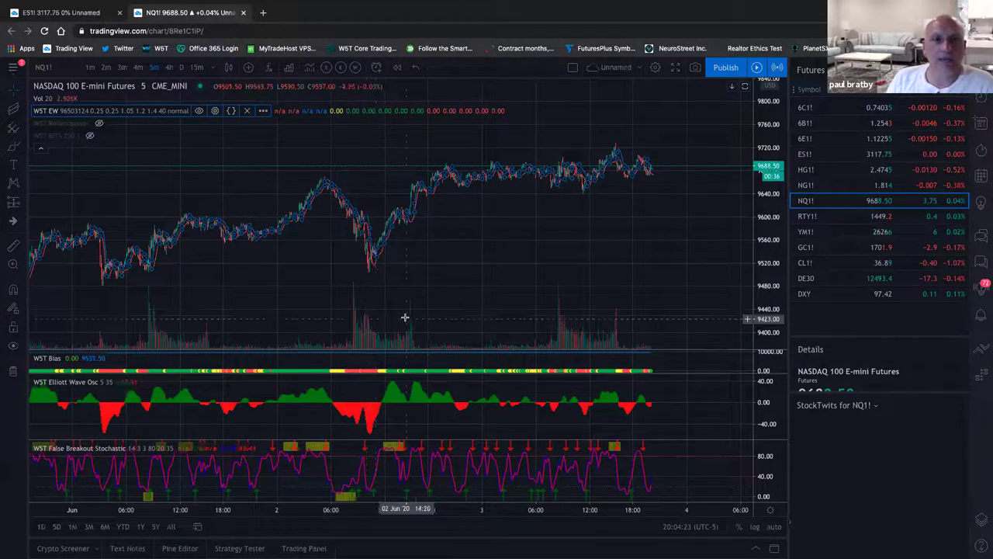
click(215, 110)
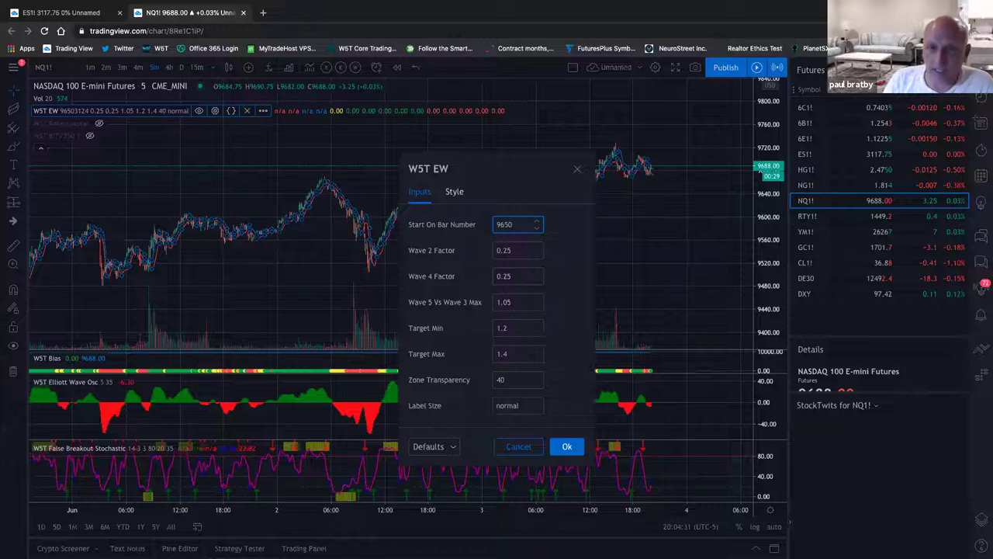
click(567, 448)
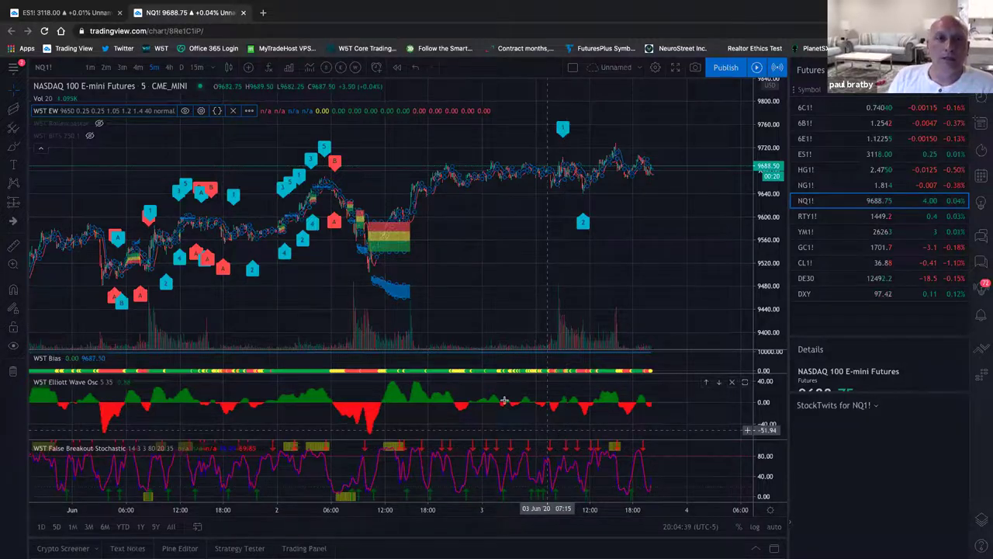
Step: Examine the W5T EW wave labels, target zones and oscillator around the 2 June sell-off and rebound on the NASDAQ chart
scroll(455, 304, up, 3)
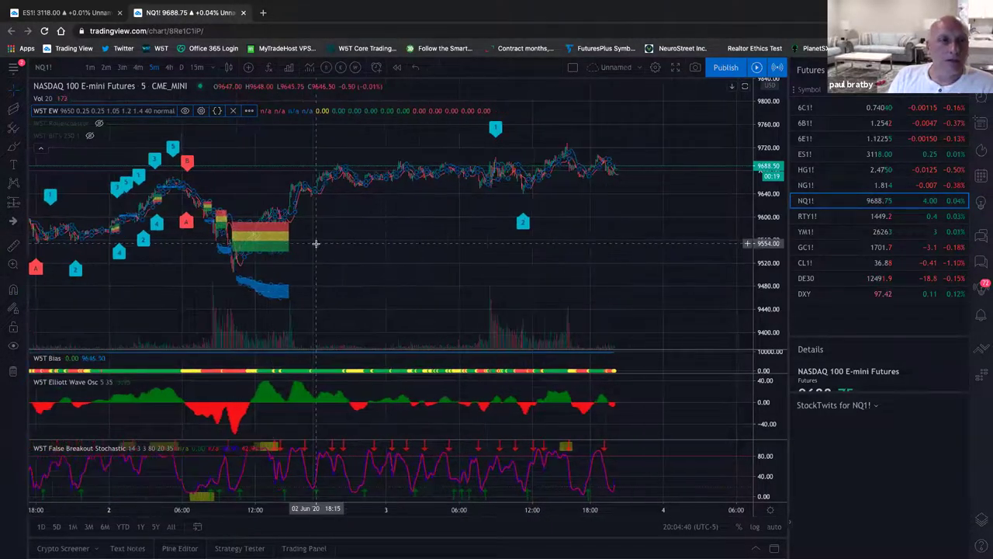
scroll(316, 243, right, 3)
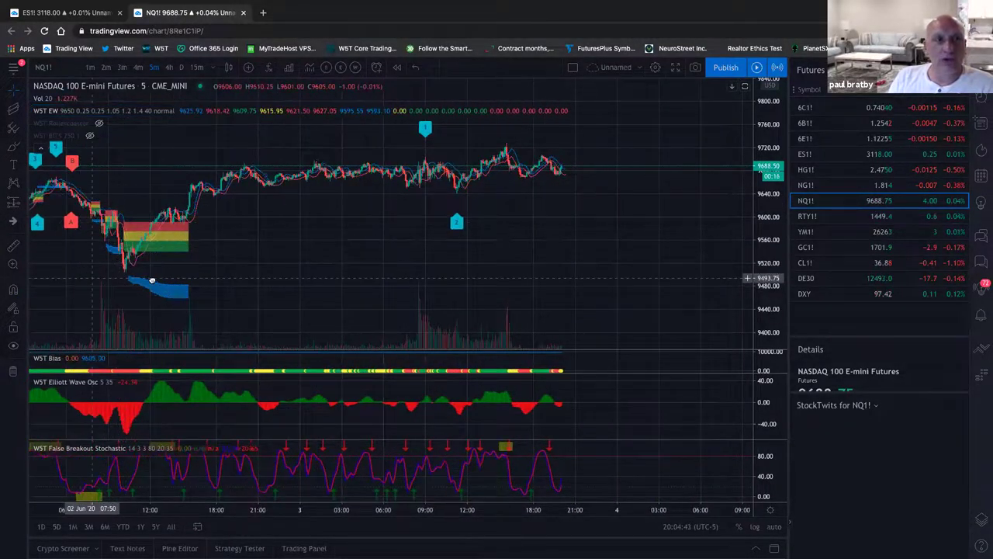
scroll(151, 281, left, 5)
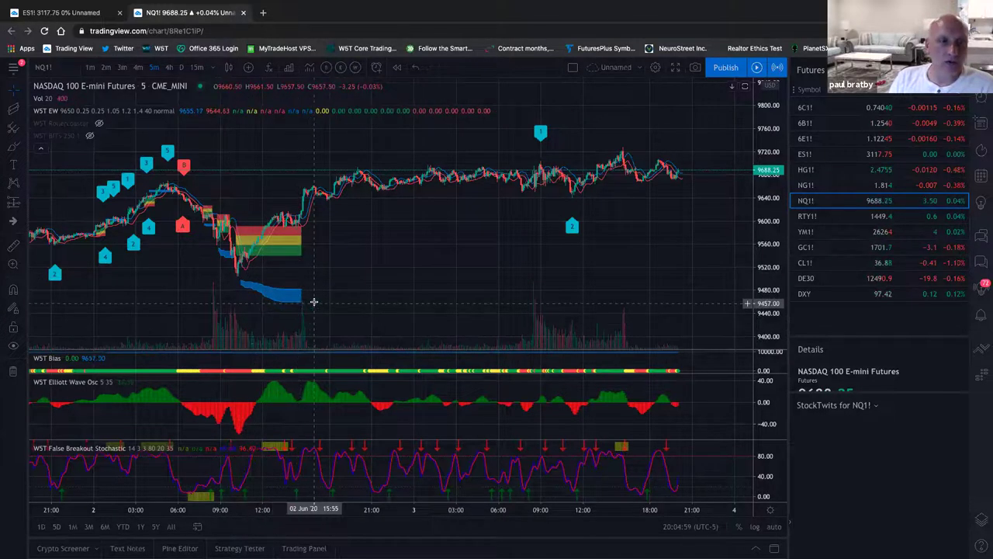
scroll(314, 301, up, 2)
scroll(315, 301, up, 2)
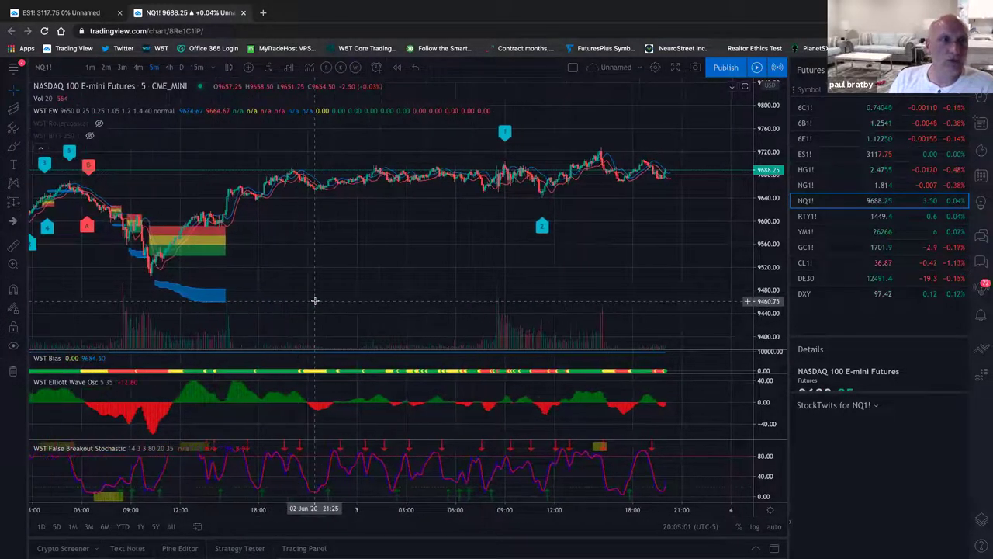
drag(422, 284, 718, 284)
scroll(572, 238, up, 5)
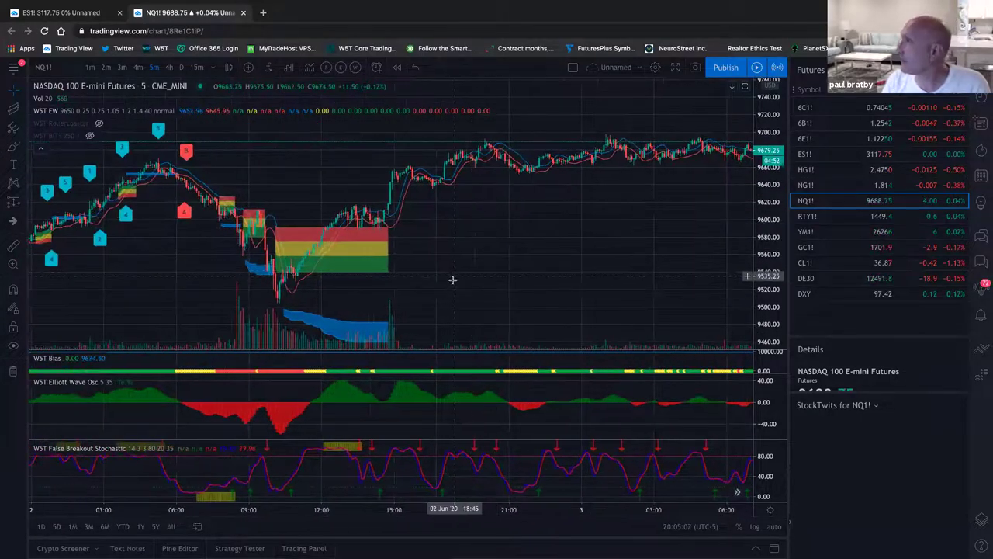
drag(474, 257, 523, 223)
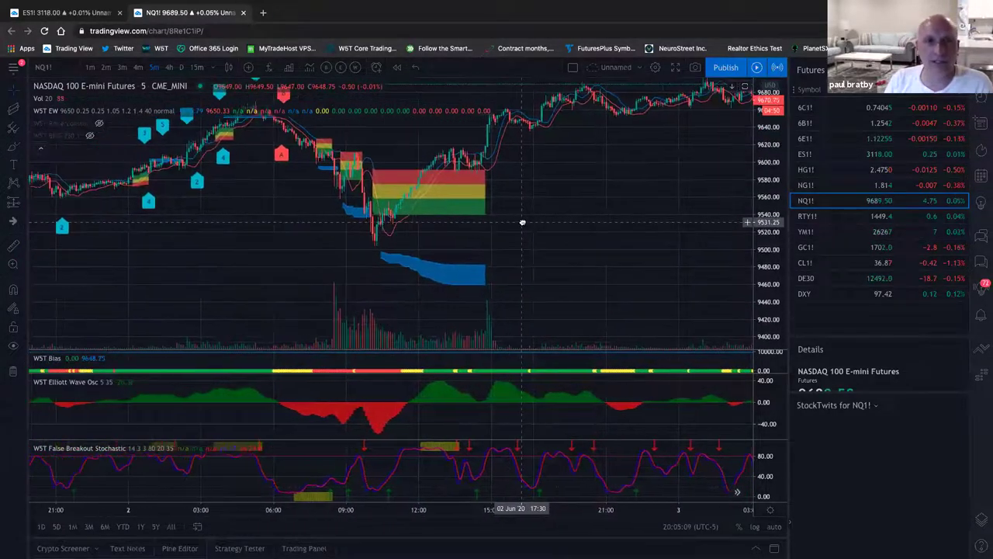
scroll(513, 224, up, 4)
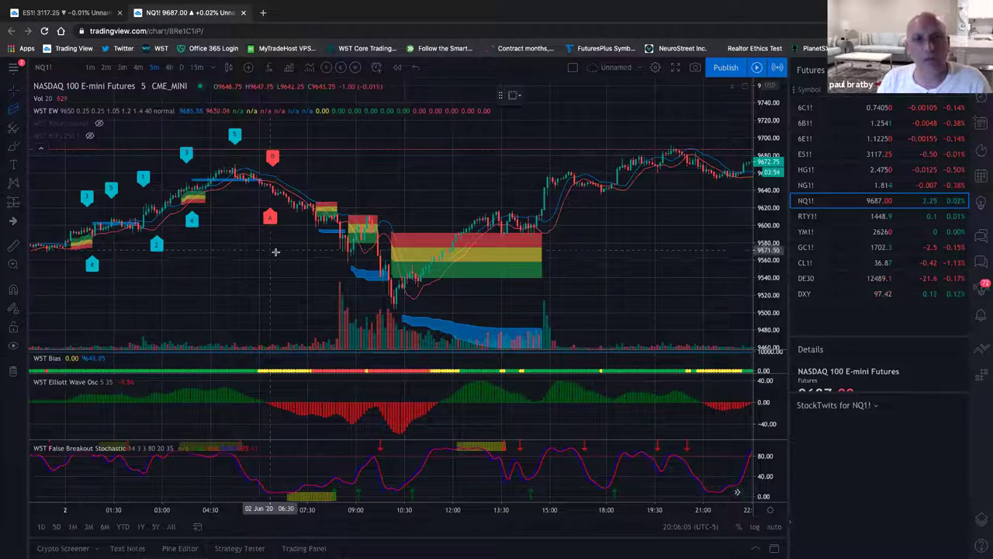
Step: Draw a Regression Trend channel from the 2 June low at 10:10 to the 10:45 bar
click(391, 309)
mouse_move(412, 266)
mouse_down()
mouse_move(410, 284)
mouse_move(445, 306)
mouse_up()
scroll(443, 305, up, 5)
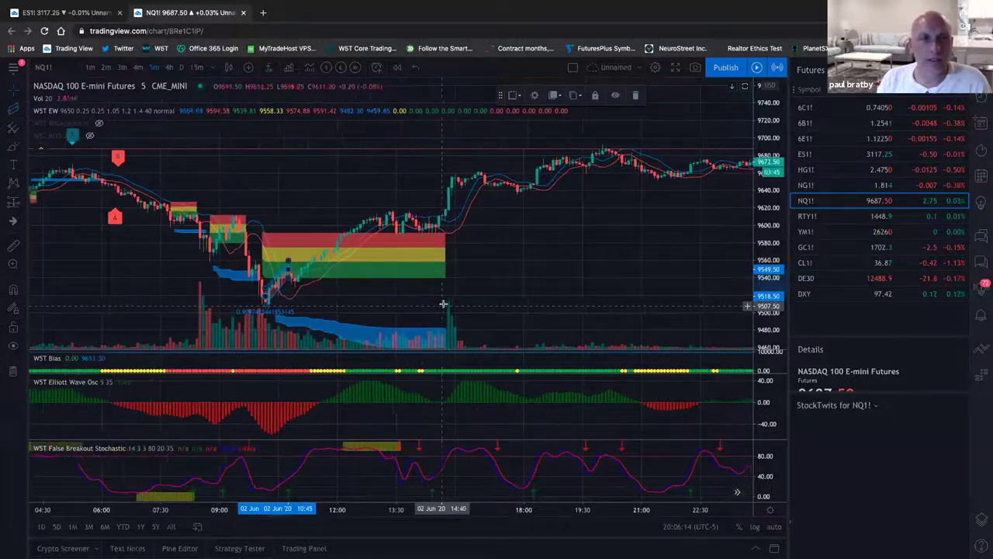
Step: Review the style and deviation settings of the regression channel drawn at the 2 June low
drag(564, 256, 690, 218)
scroll(690, 218, up, 4)
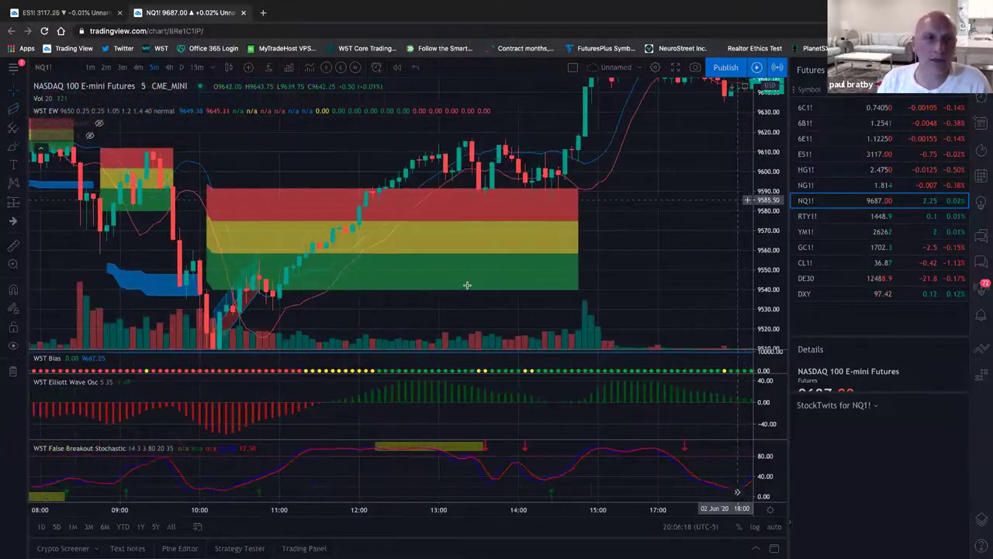
drag(155, 315, 359, 265)
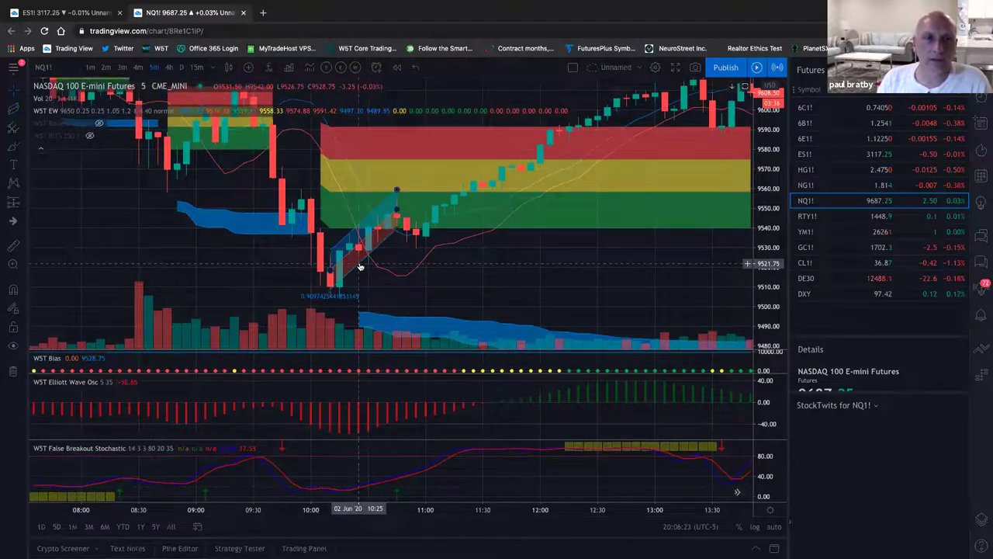
right_click(360, 264)
click(381, 407)
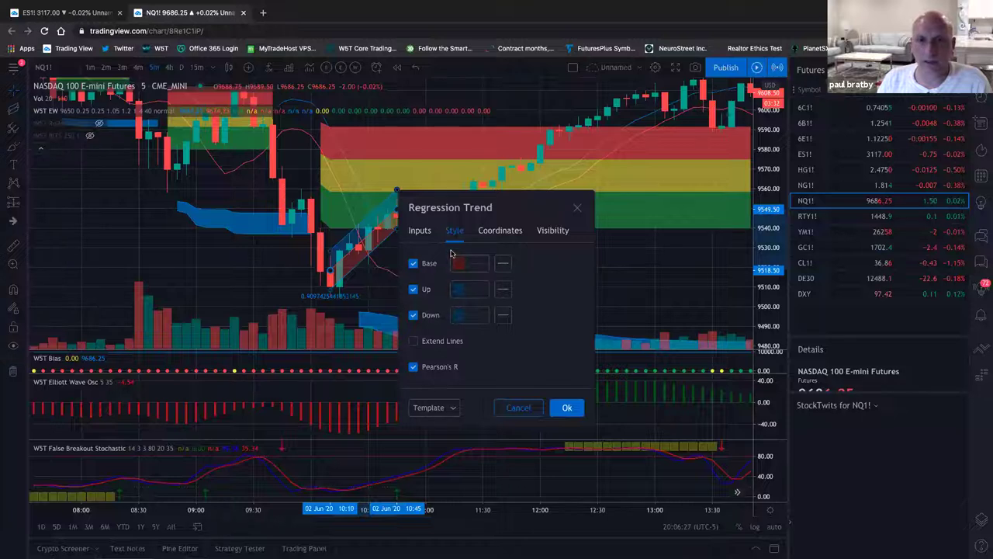
click(417, 231)
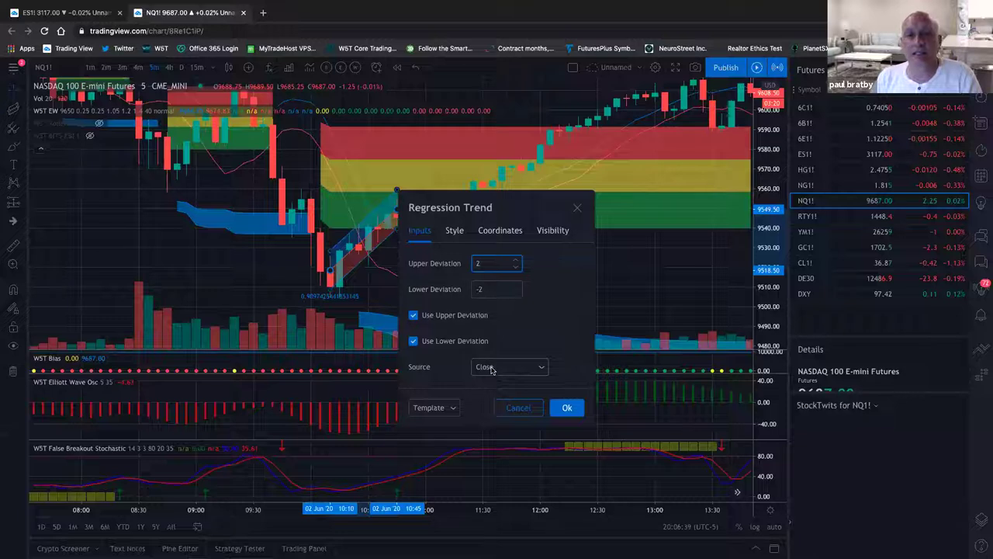
click(567, 409)
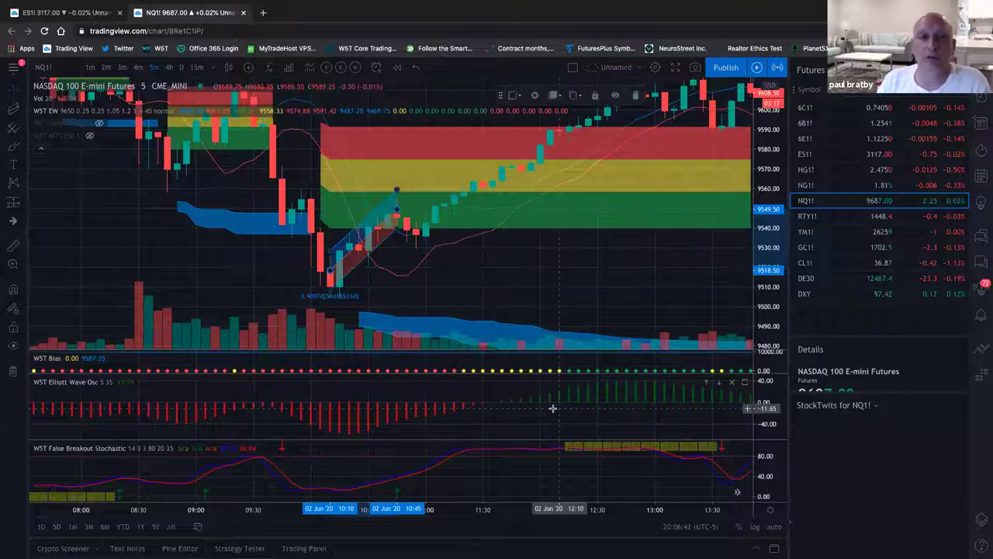
Step: Turn on Extend Lines for the regression channel drawn at the 2 June 10:10 low
drag(379, 246, 384, 246)
right_click(384, 246)
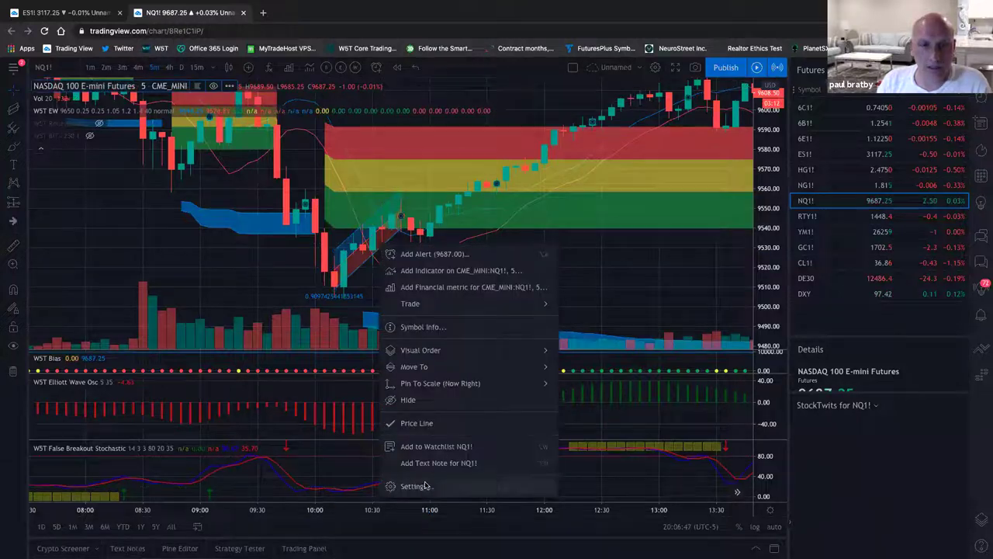
right_click(387, 206)
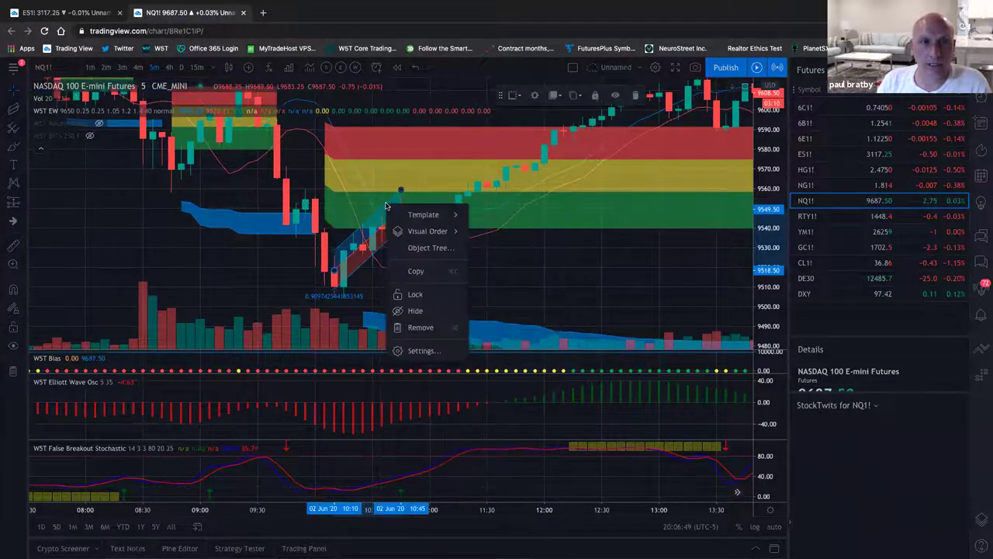
click(419, 351)
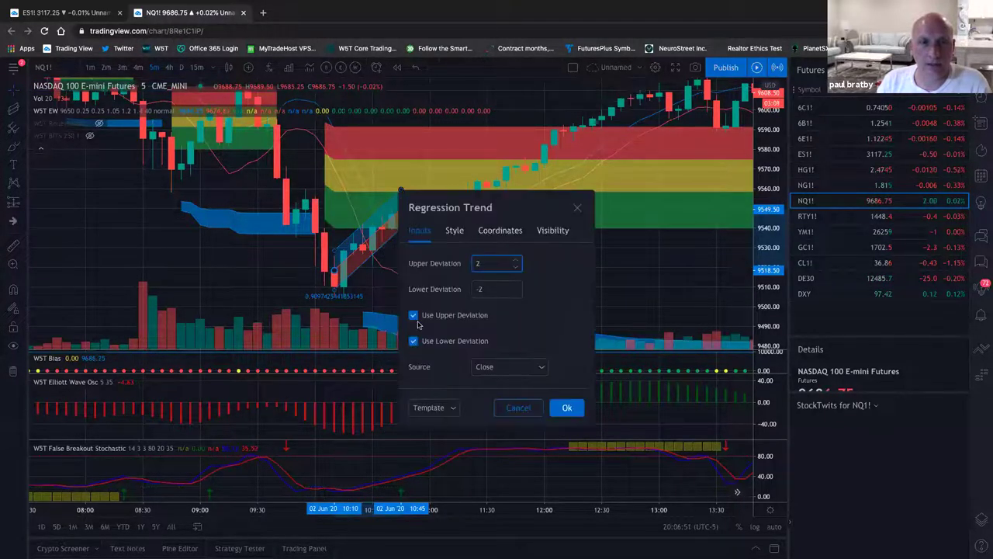
click(455, 231)
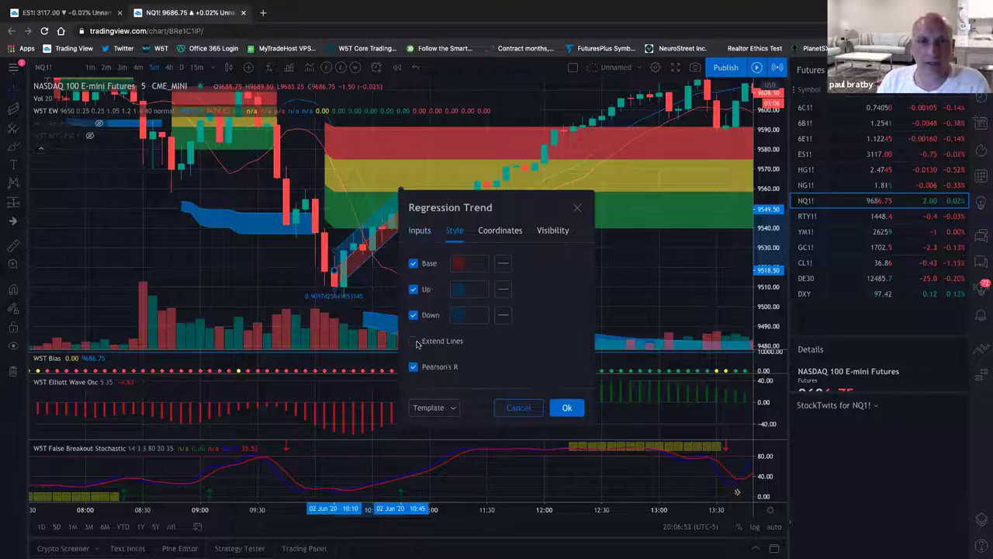
click(414, 342)
click(568, 409)
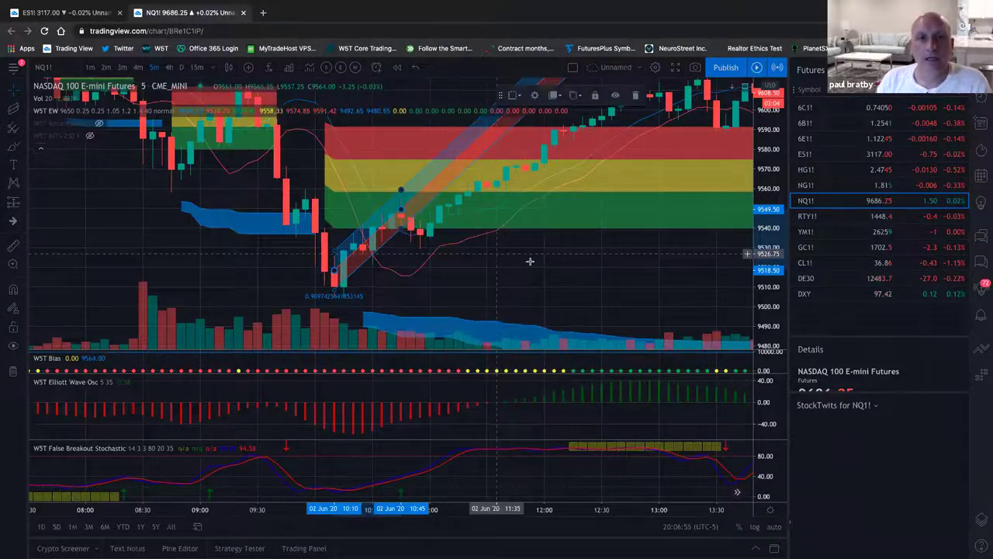
Step: Draw a Regression Trend channel from the 2 June 08:45 low to the 09:25 bar
scroll(530, 262, down, 2)
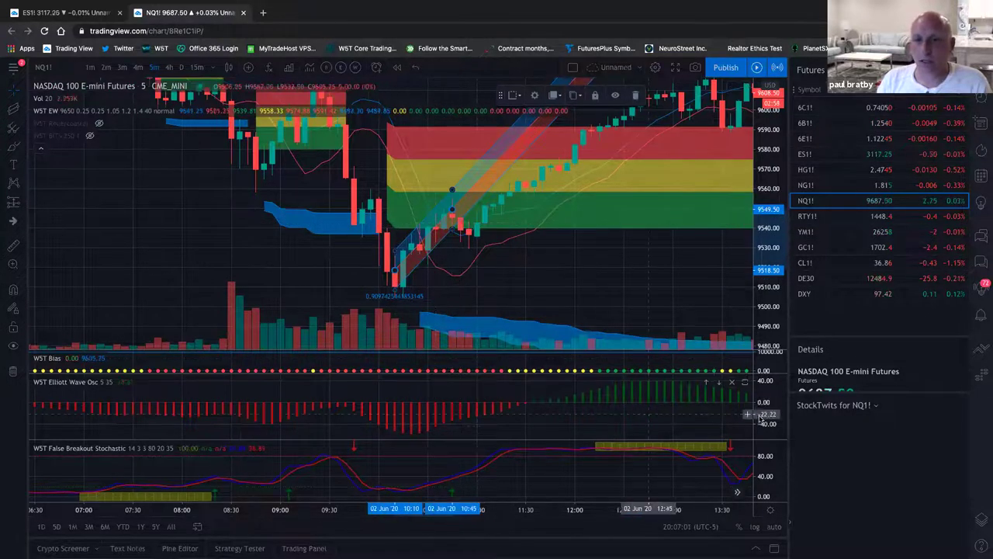
scroll(767, 408, down, 1)
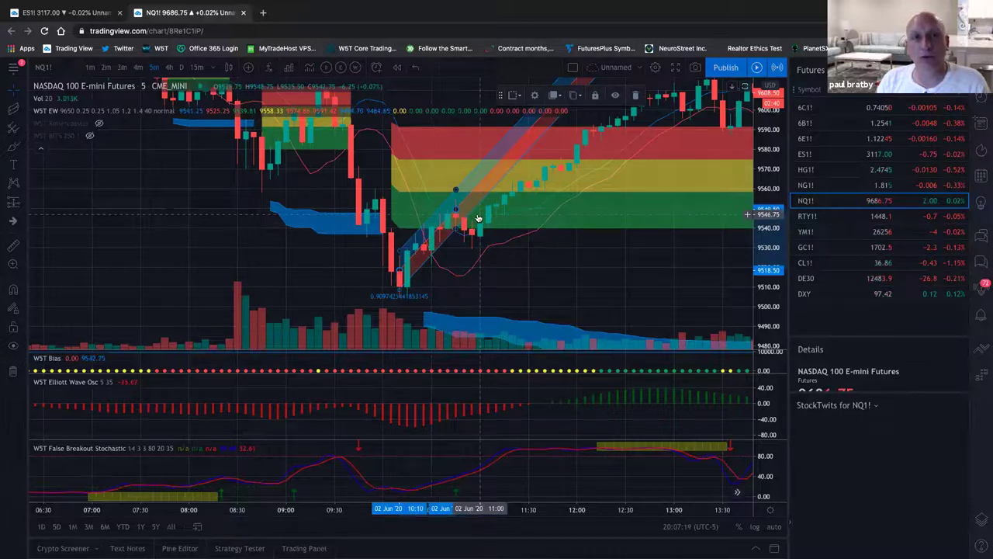
drag(321, 204, 392, 186)
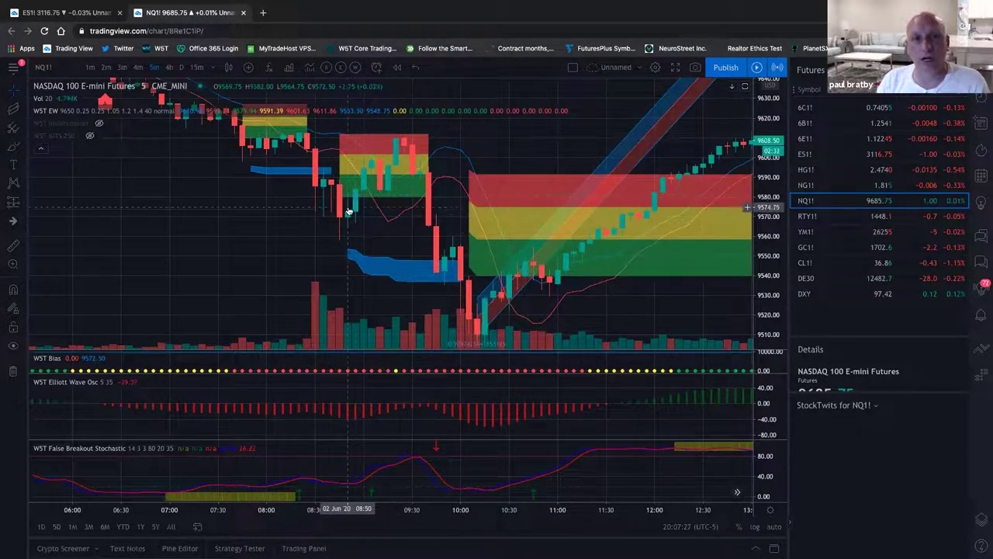
click(15, 113)
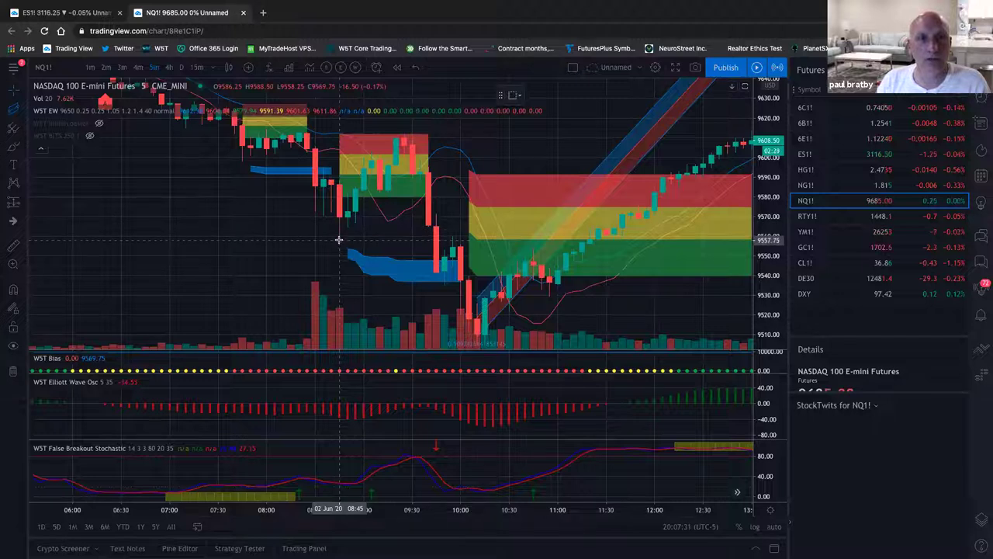
click(339, 240)
click(403, 138)
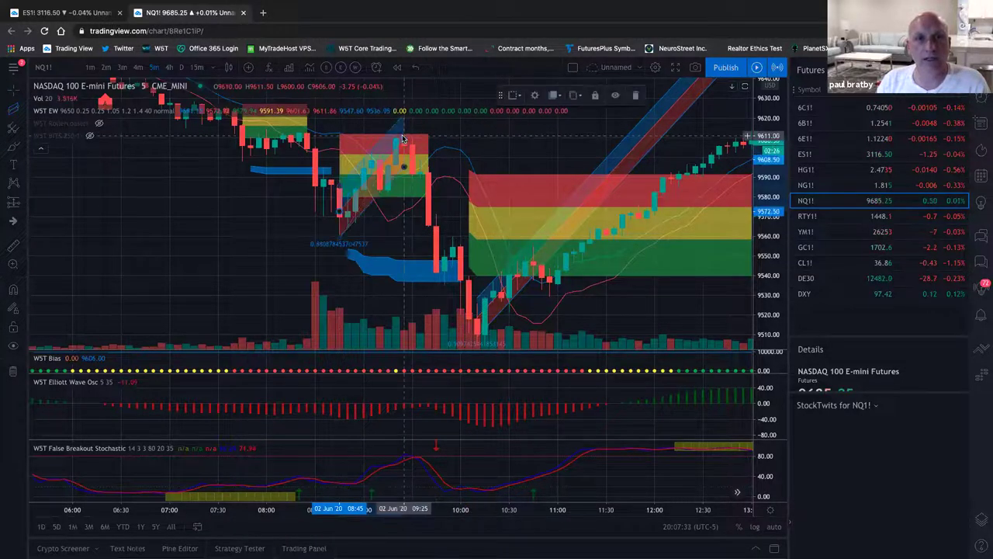
Step: Turn on Extend Lines for the regression channel between 08:45 and 09:25
right_click(396, 178)
click(427, 321)
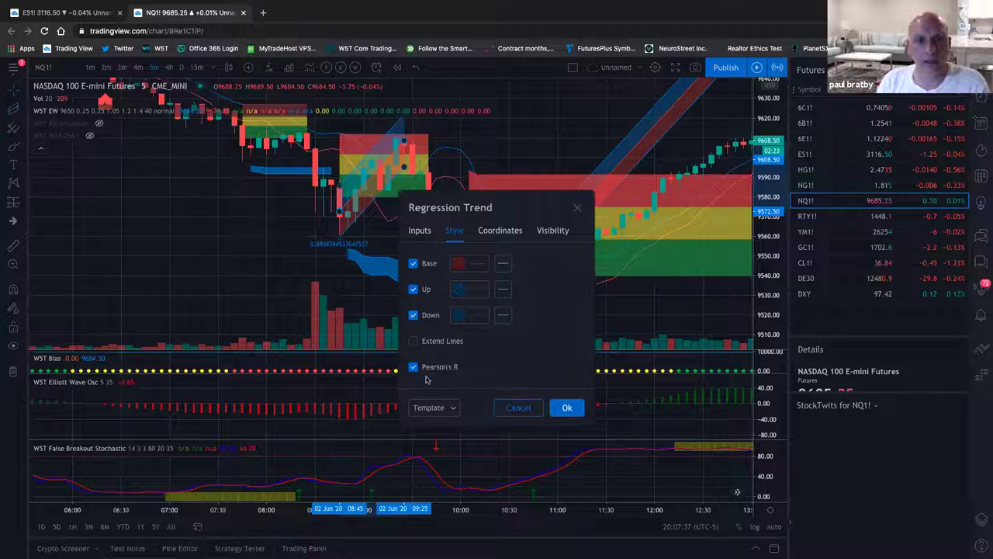
click(567, 407)
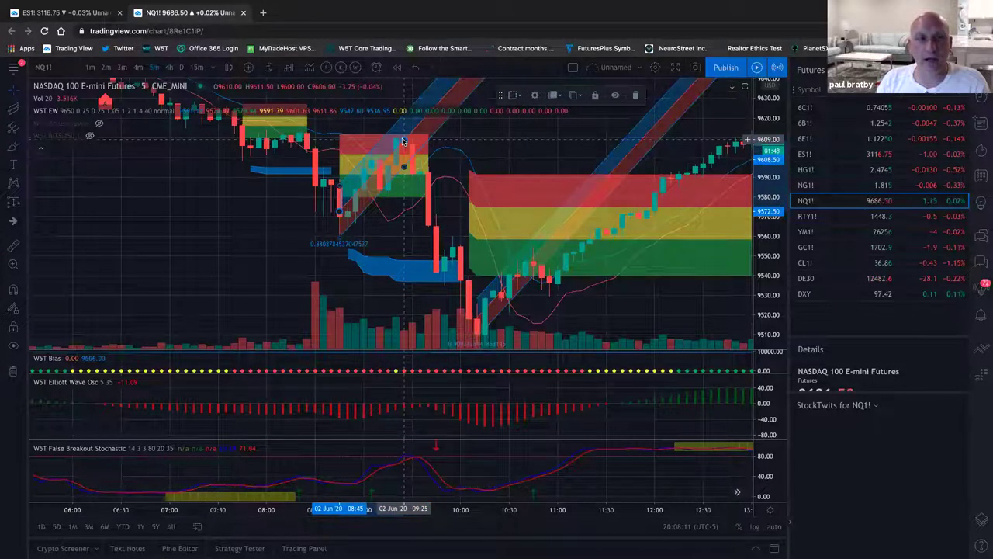
Step: Draw a Fib Retracement on the W5T Elliott Wave Osc from about 1.90 at 09:40 to about -40.39 at 08:45
click(26, 205)
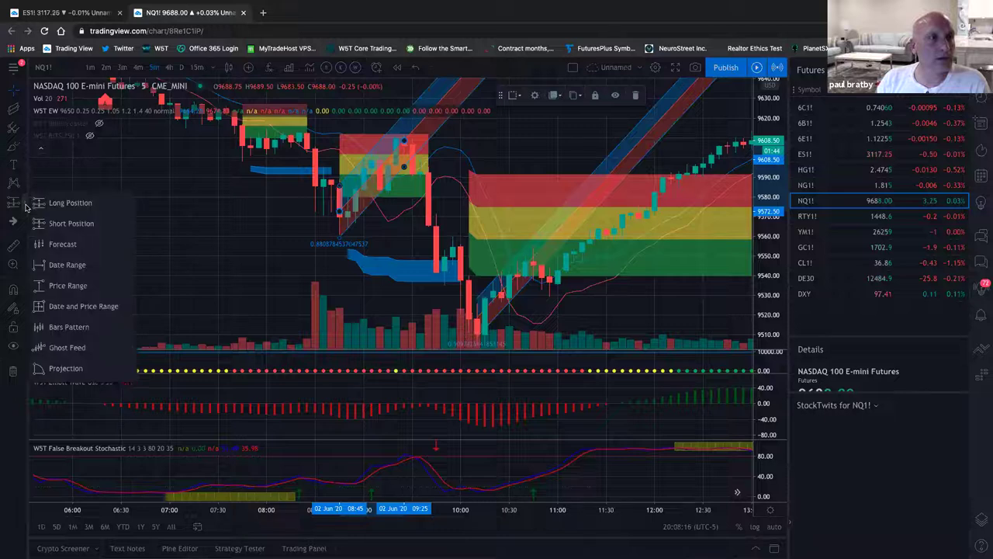
click(26, 129)
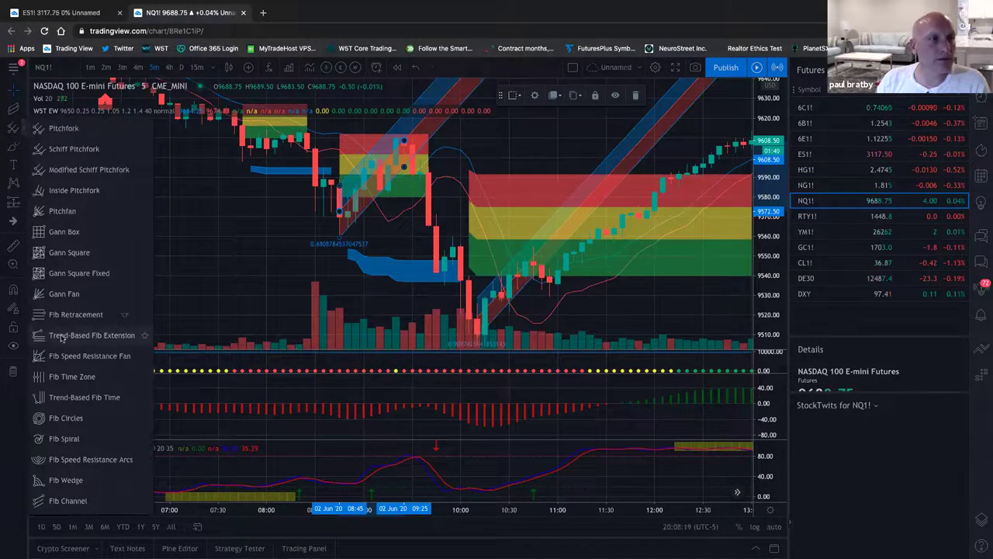
click(80, 315)
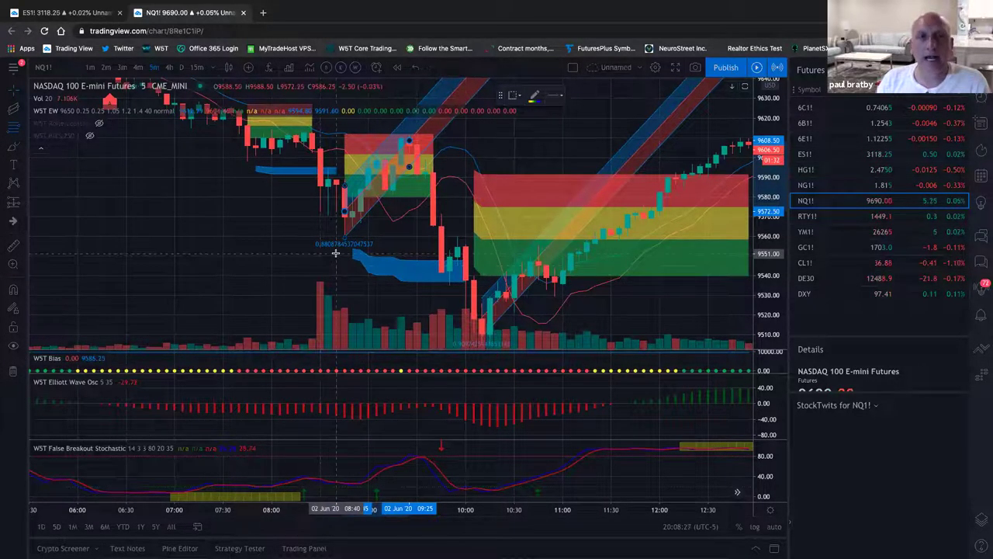
scroll(433, 196, left, 1)
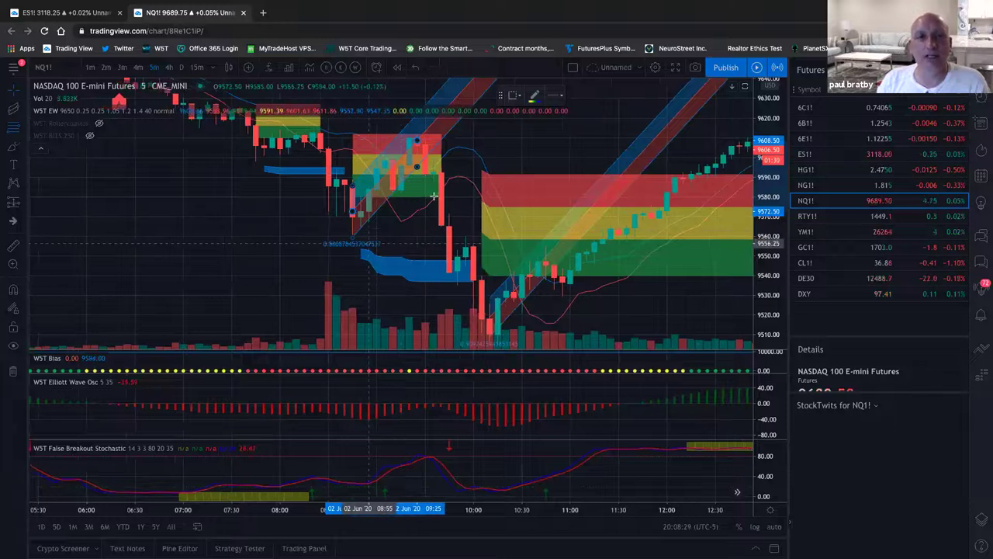
scroll(420, 202, up, 1)
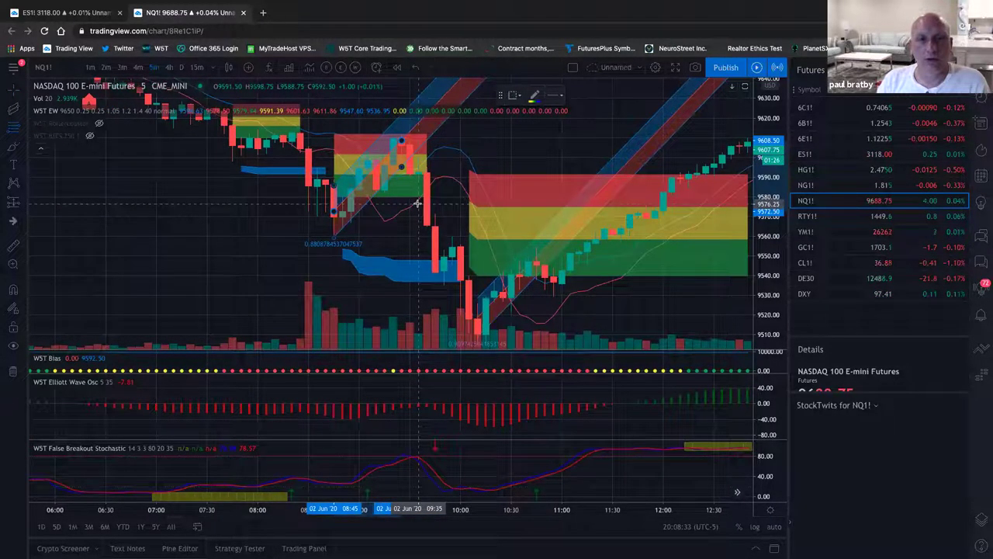
click(424, 402)
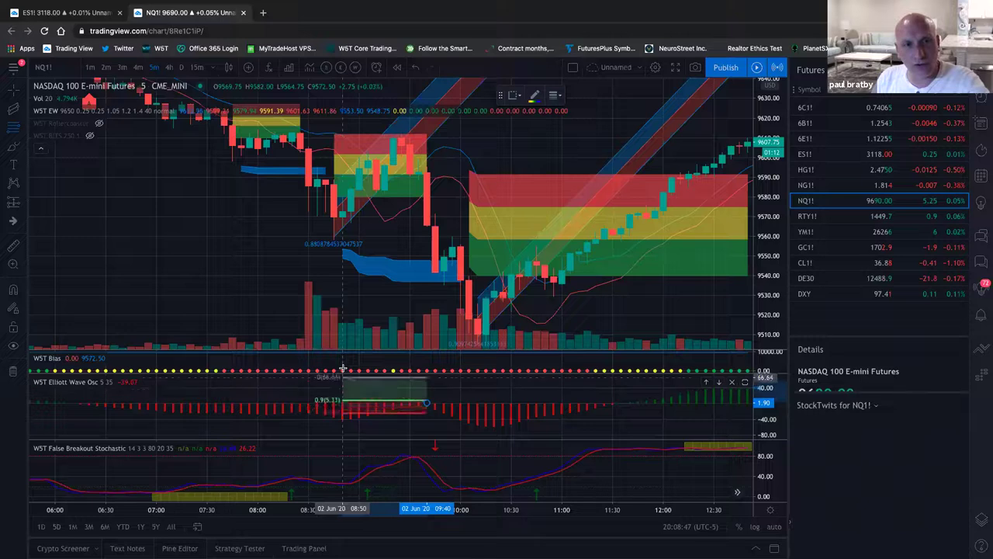
click(334, 437)
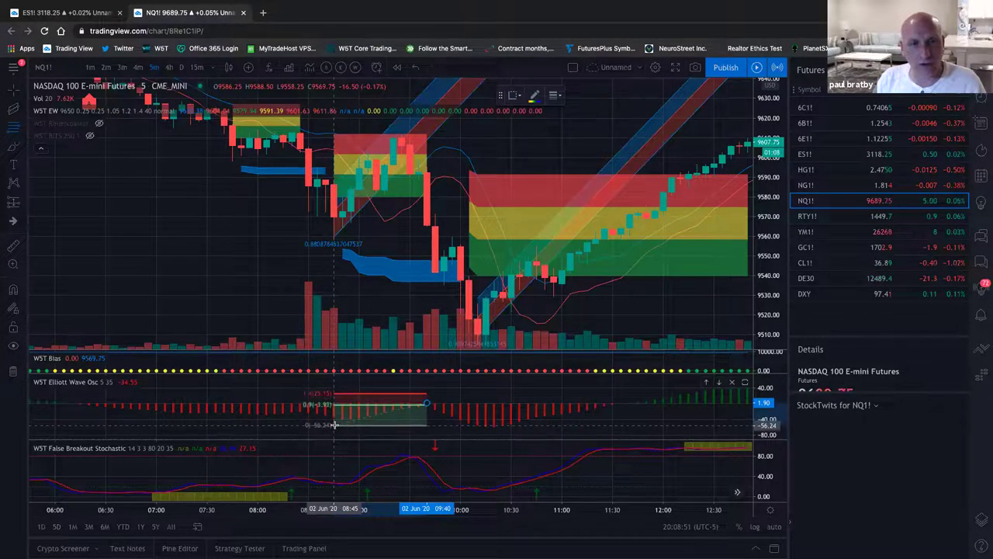
drag(332, 420, 332, 419)
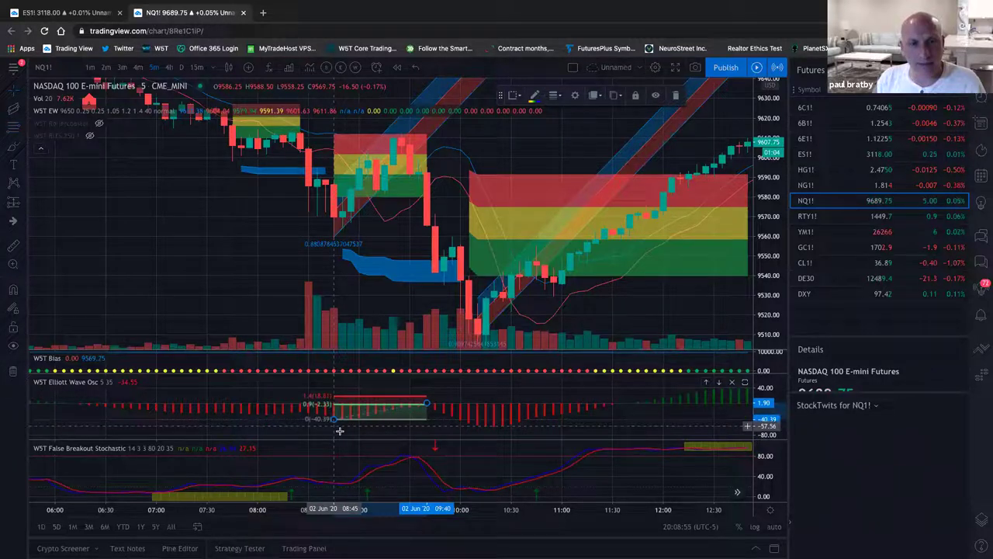
Step: Remove the Fib Retracement spanning 08:45 to 09:40 from the W5T Elliott Wave Osc pane
drag(765, 429, 767, 409)
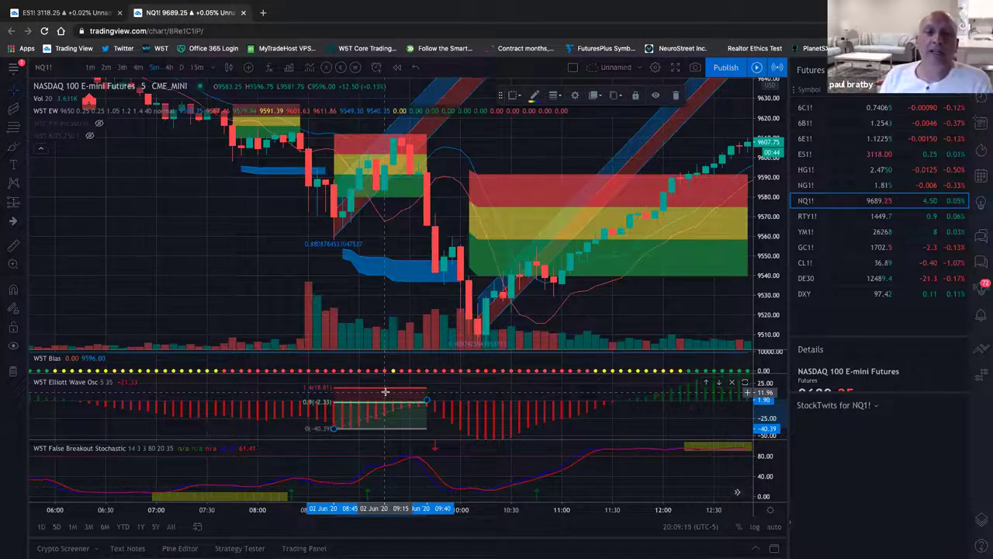
scroll(385, 392, down, 3)
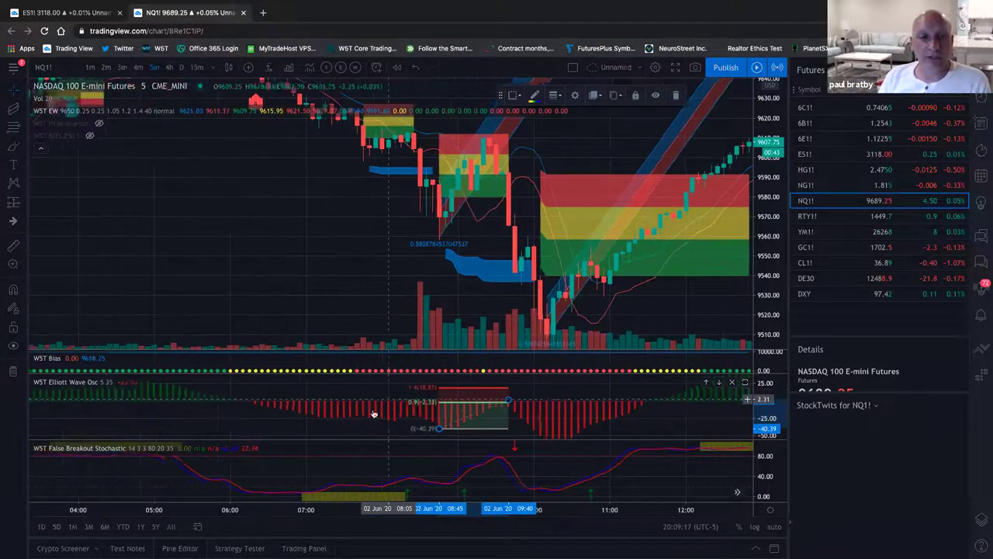
scroll(358, 401, down, 1)
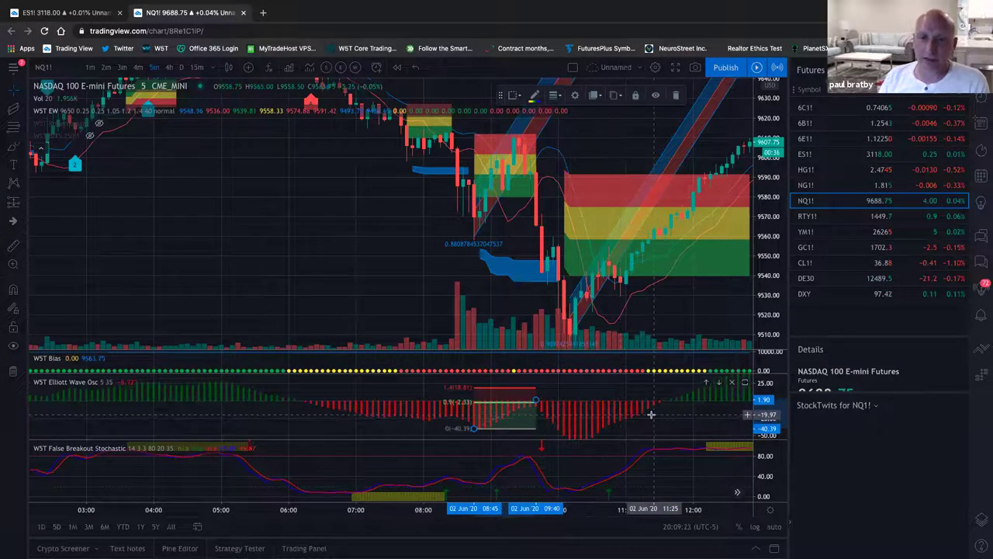
scroll(648, 411, up, 2)
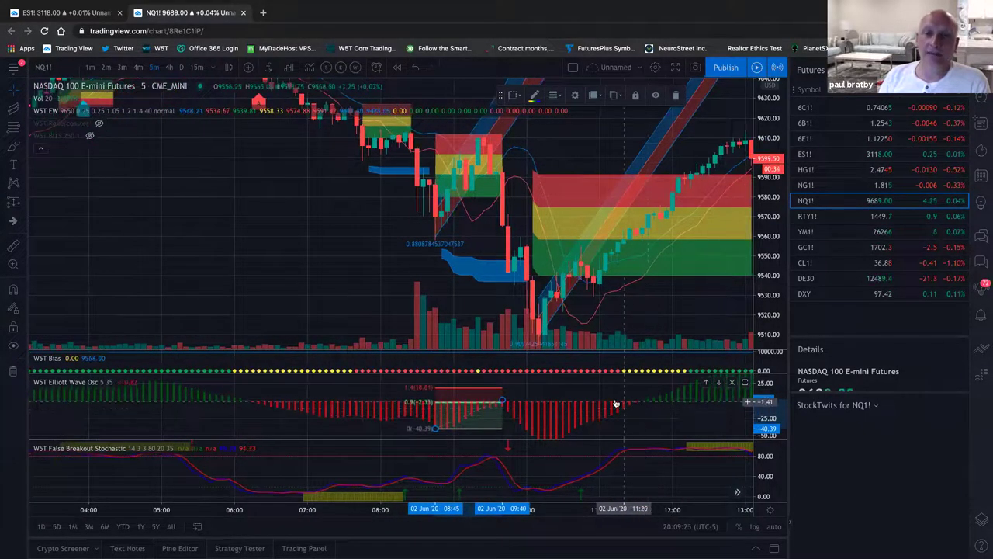
drag(582, 399, 401, 396)
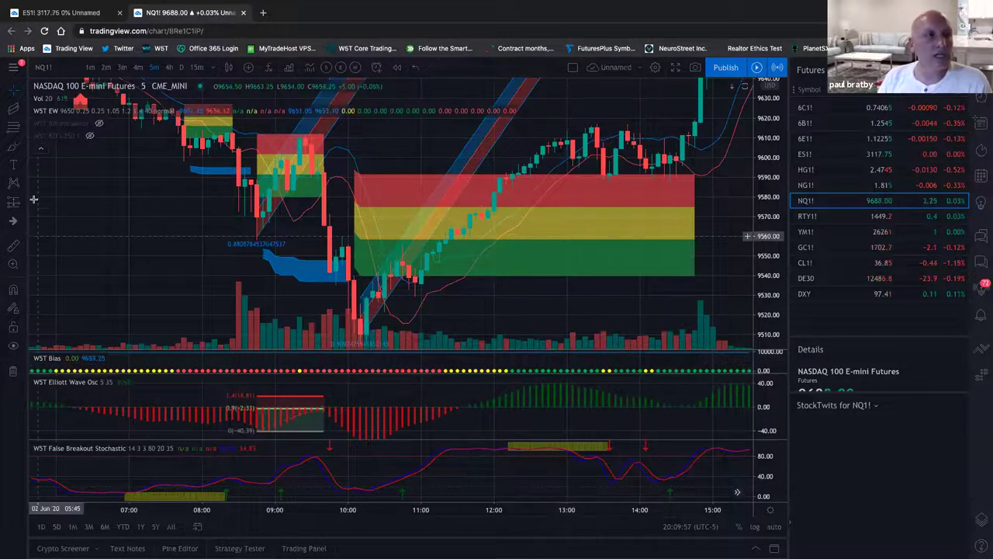
click(13, 127)
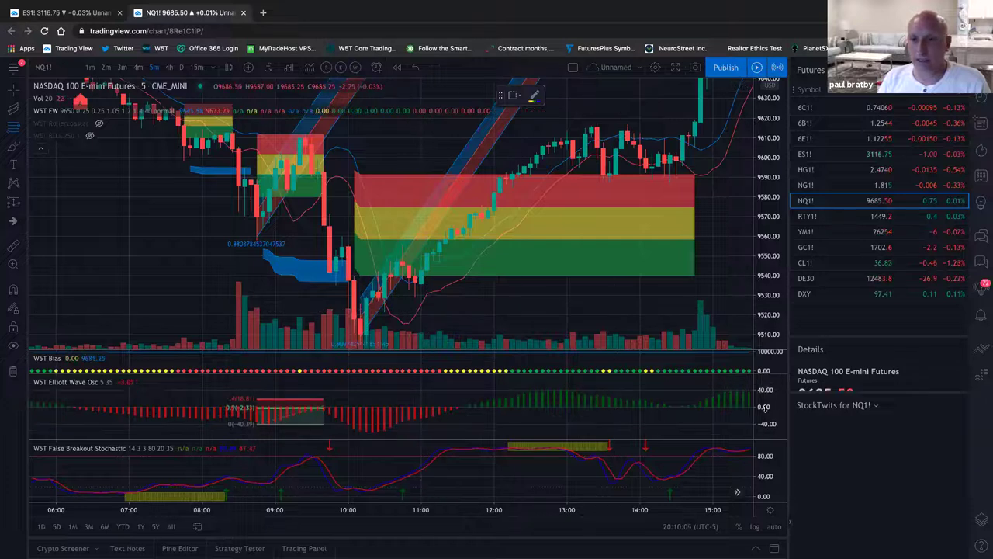
right_click(305, 400)
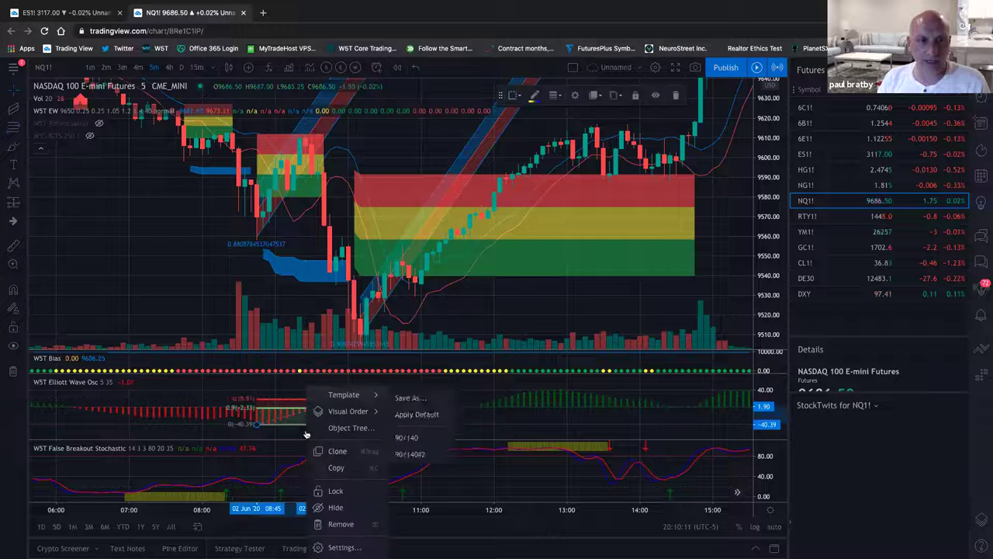
click(340, 524)
Step: Draw a Fib Retracement on the W5T Elliott Wave Osc from about 1.41 at 10:45 to about -58.69 at 10:05
click(10, 130)
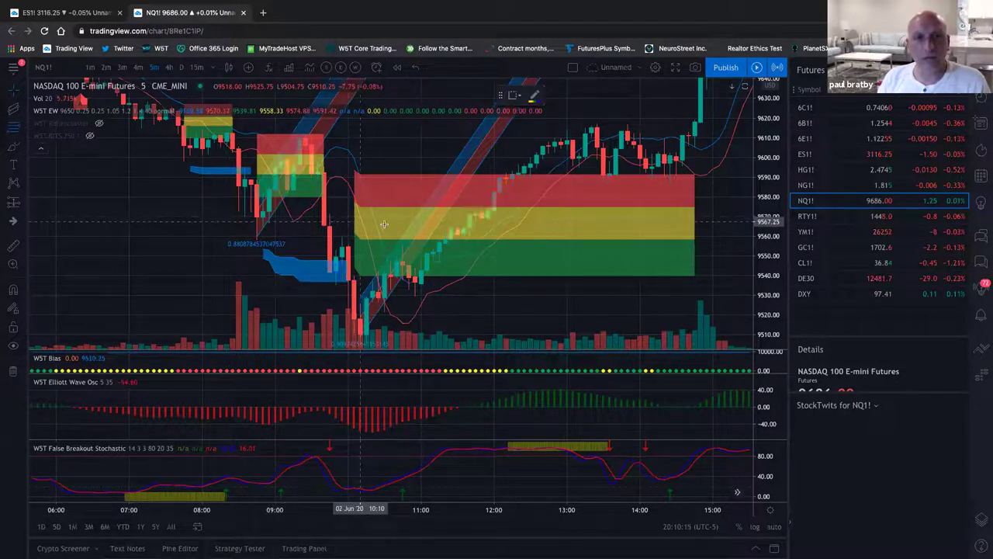
click(402, 406)
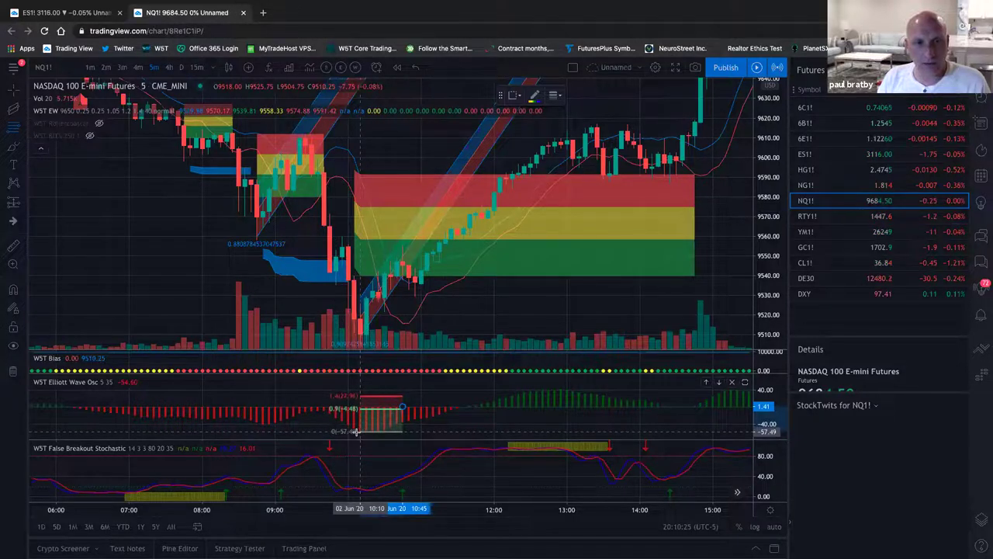
click(355, 432)
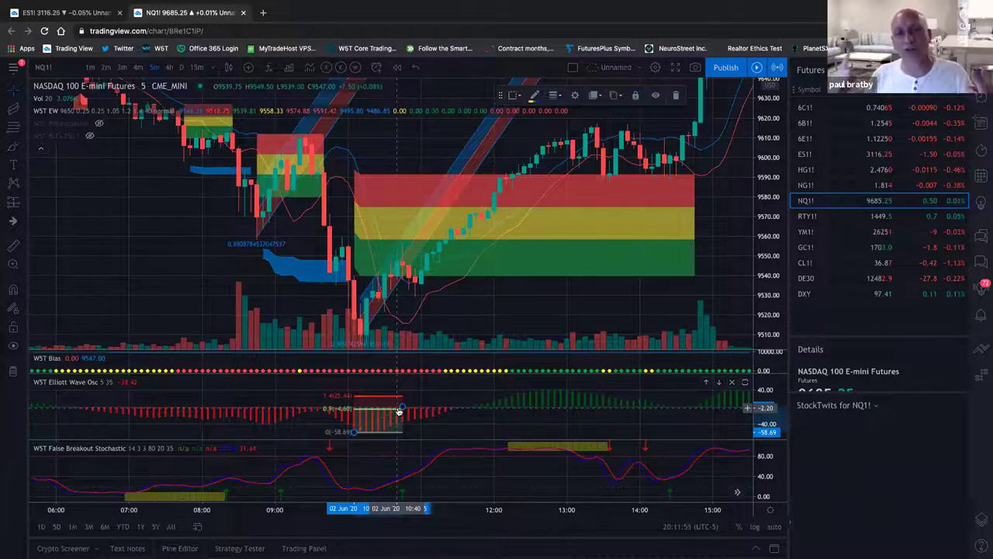
Step: Show the hidden W5T BITS 250 1 indicator on the NASDAQ price chart
scroll(398, 410, right, 3)
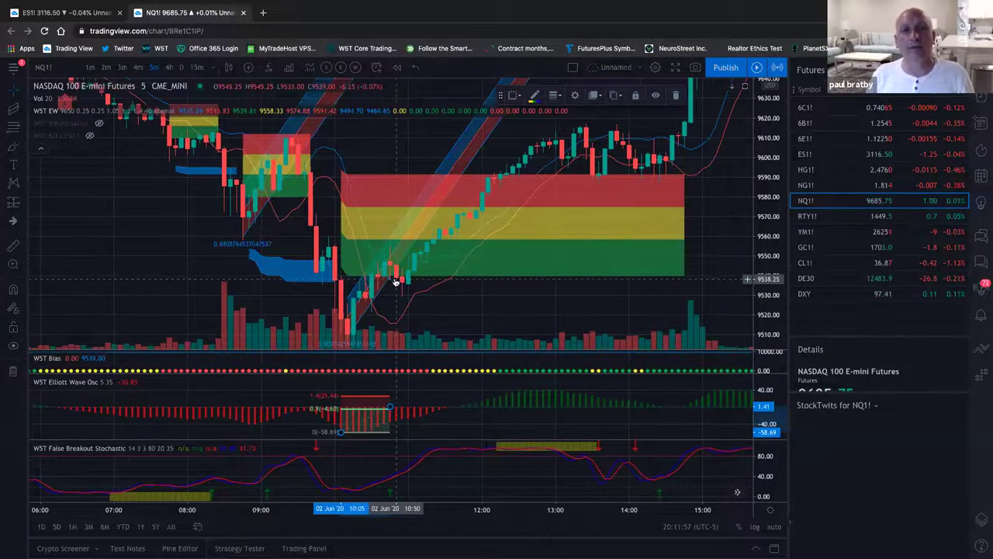
scroll(401, 271, left, 1)
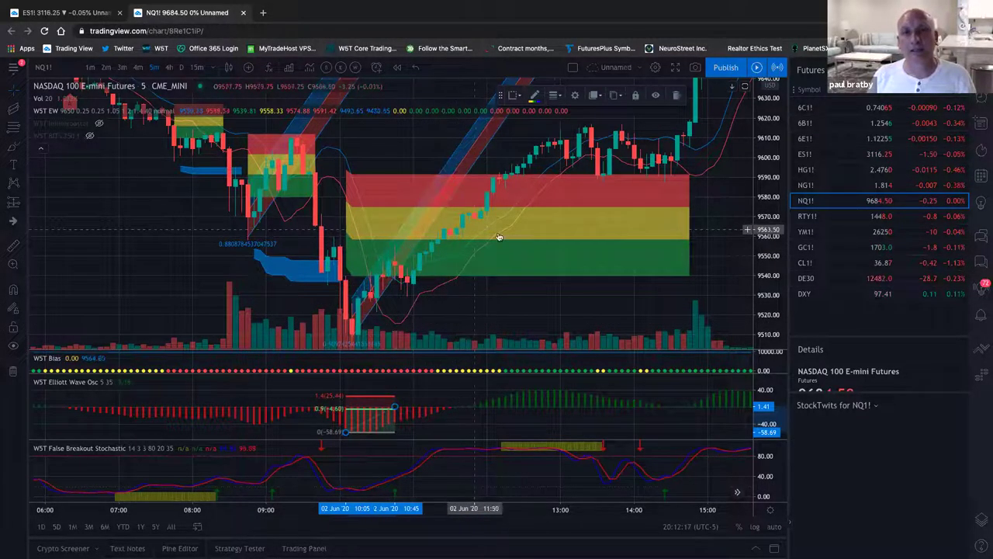
drag(763, 144, 768, 230)
drag(562, 296, 566, 273)
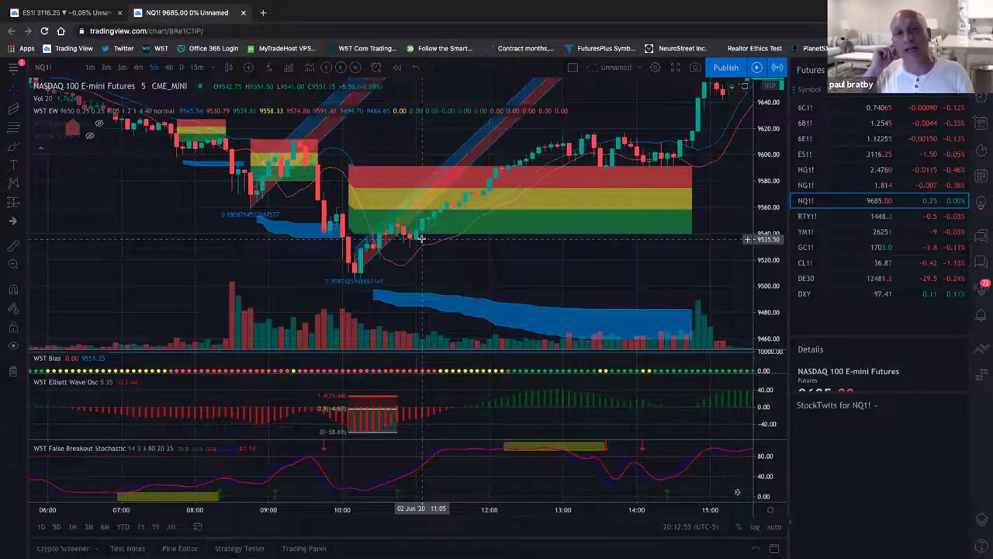
click(91, 136)
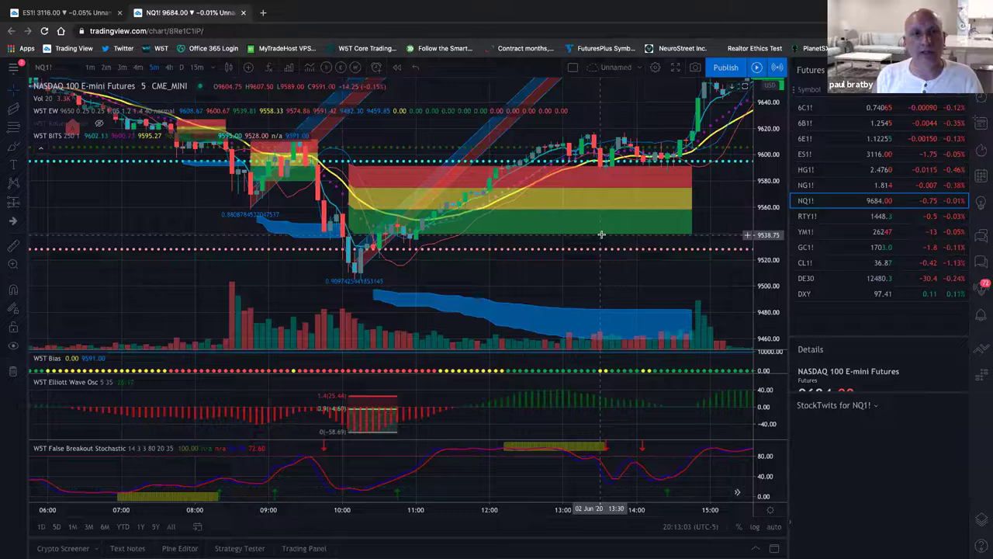
scroll(659, 236, down, 1)
drag(769, 237, 770, 226)
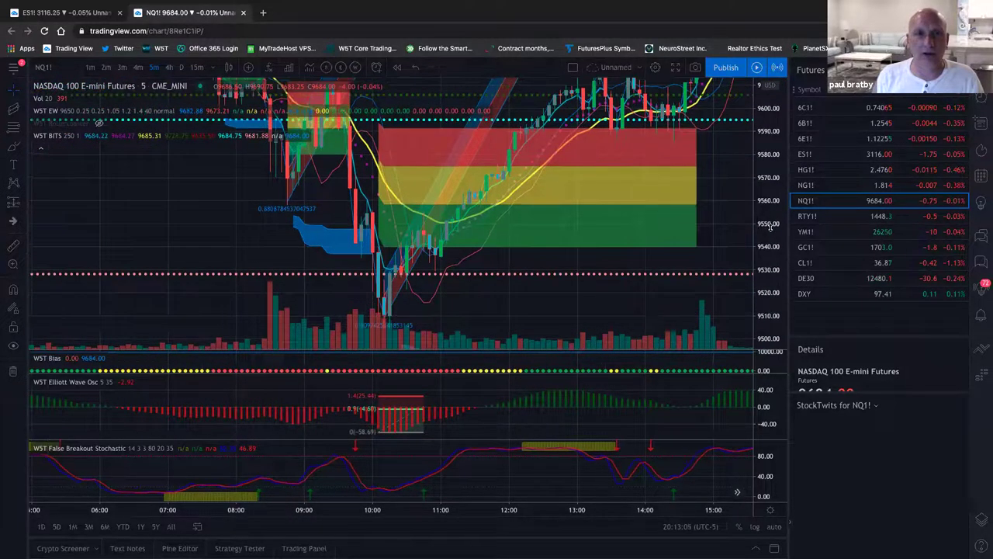
Step: Maximize the NASDAQ price pane so it fills the chart area above the 2 June morning low and retracement zones
scroll(422, 328, up, 2)
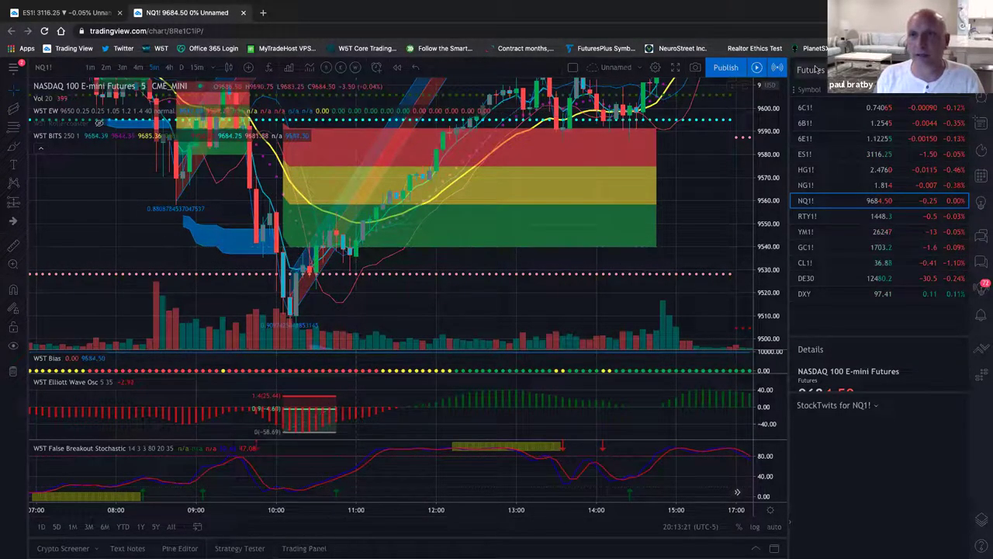
click(747, 88)
scroll(598, 264, up, 1)
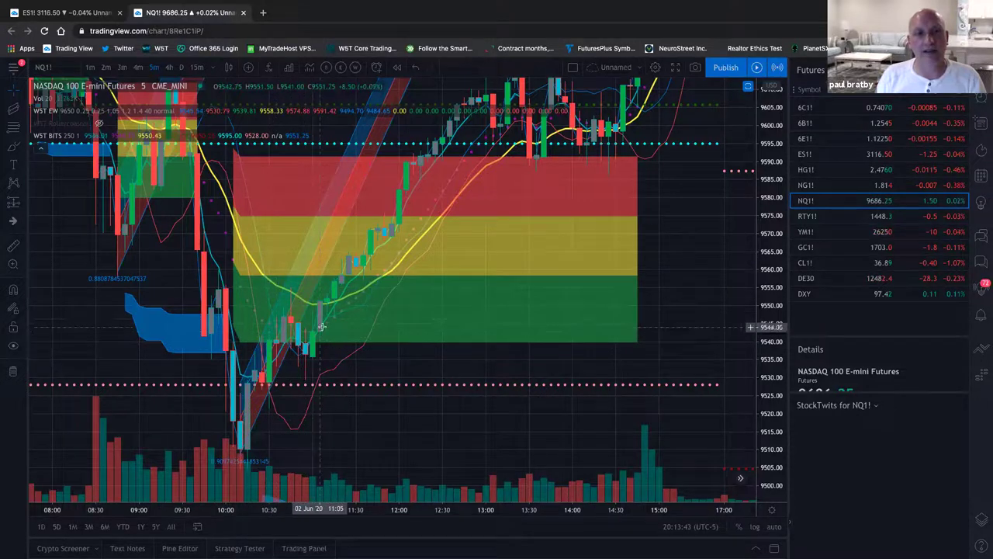
scroll(332, 322, down, 3)
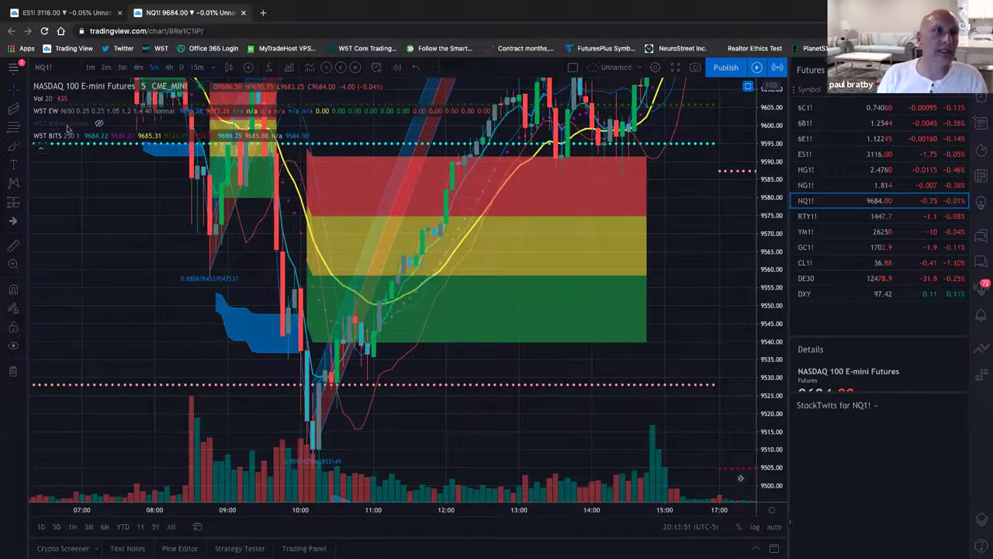
Step: Show the W5T Rollercoaster indicator briefly over the 2 June price action and hide it again
click(99, 124)
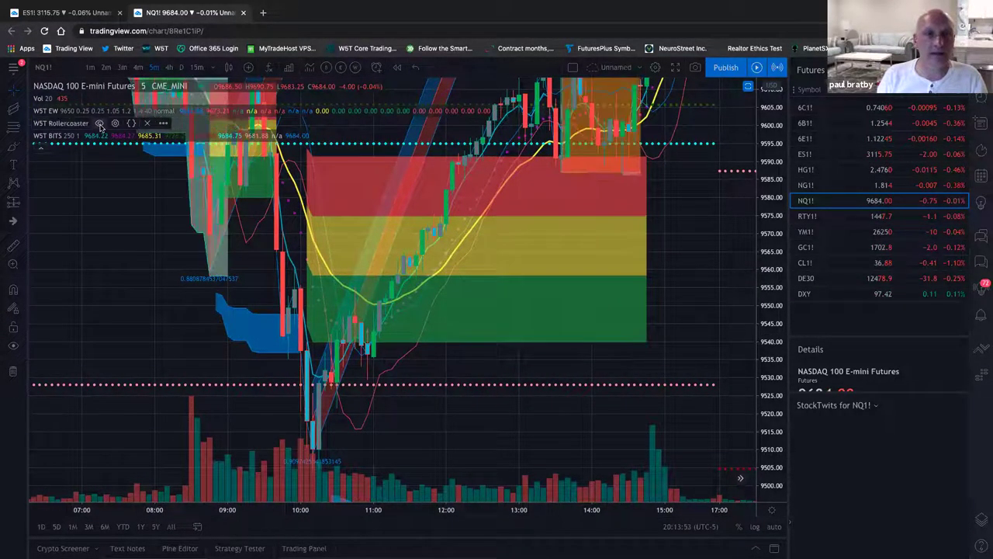
click(99, 124)
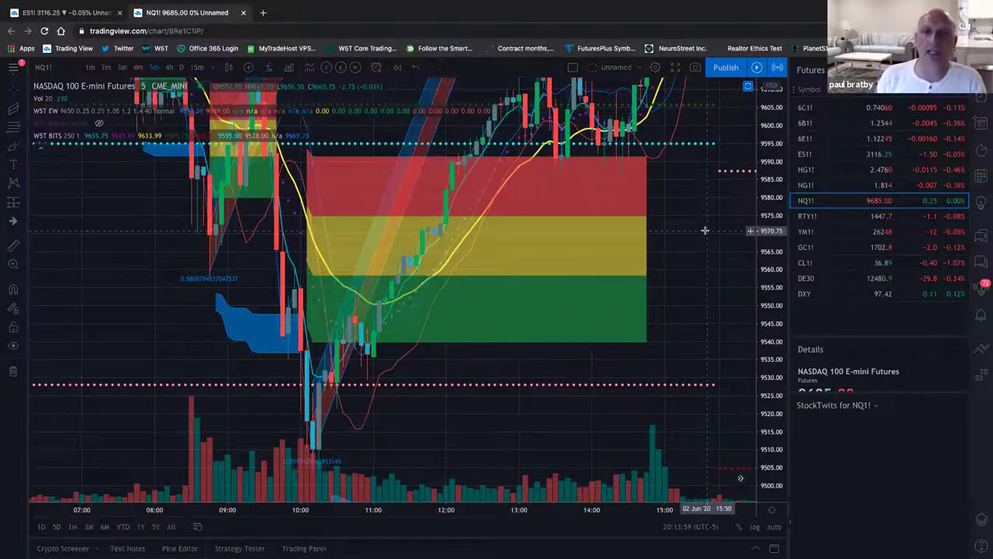
Step: Turn on the hidden W5T Rollercoaster indicator on the NASDAQ price chart
scroll(768, 305, down, 3)
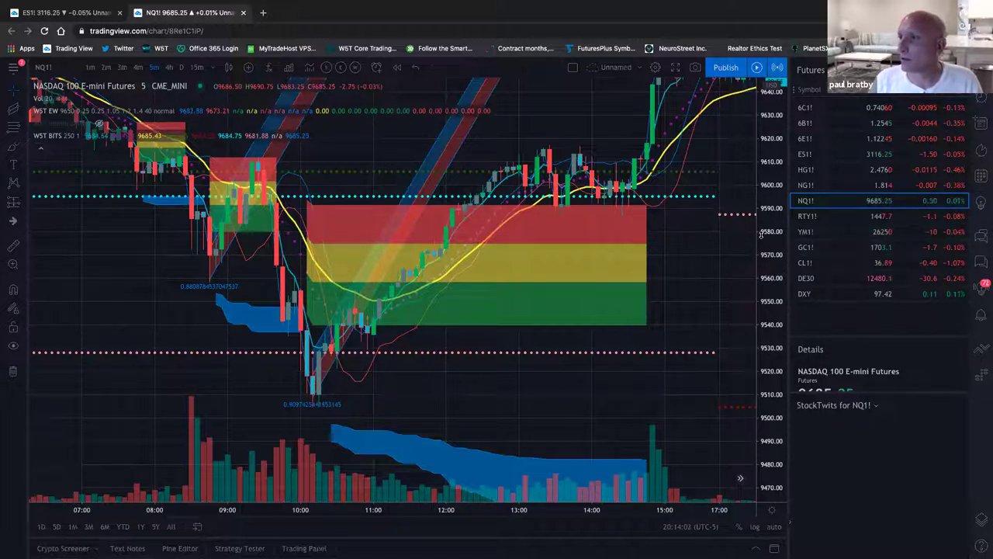
drag(711, 230, 604, 253)
drag(712, 207, 757, 226)
scroll(757, 226, down, 4)
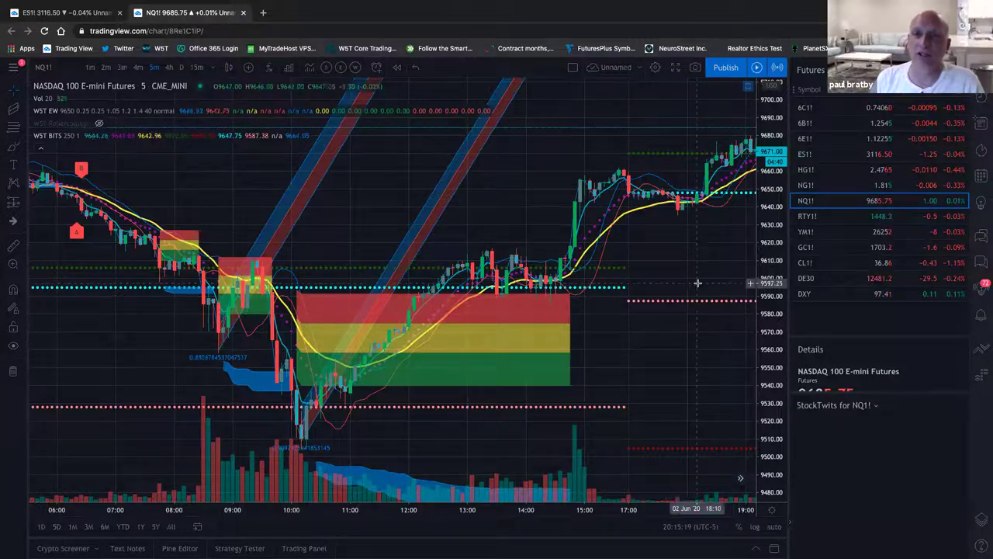
drag(659, 264, 599, 271)
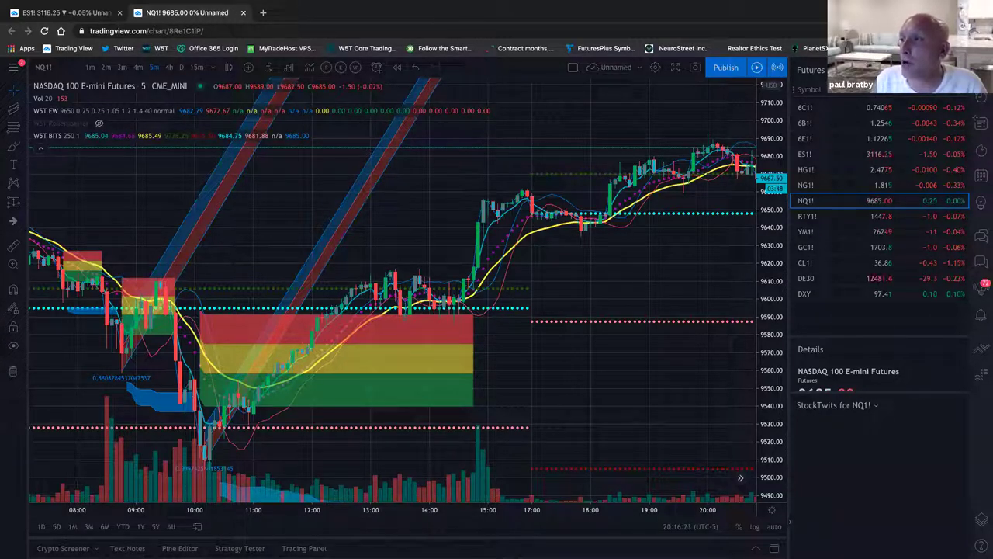
scroll(490, 352, down, 2)
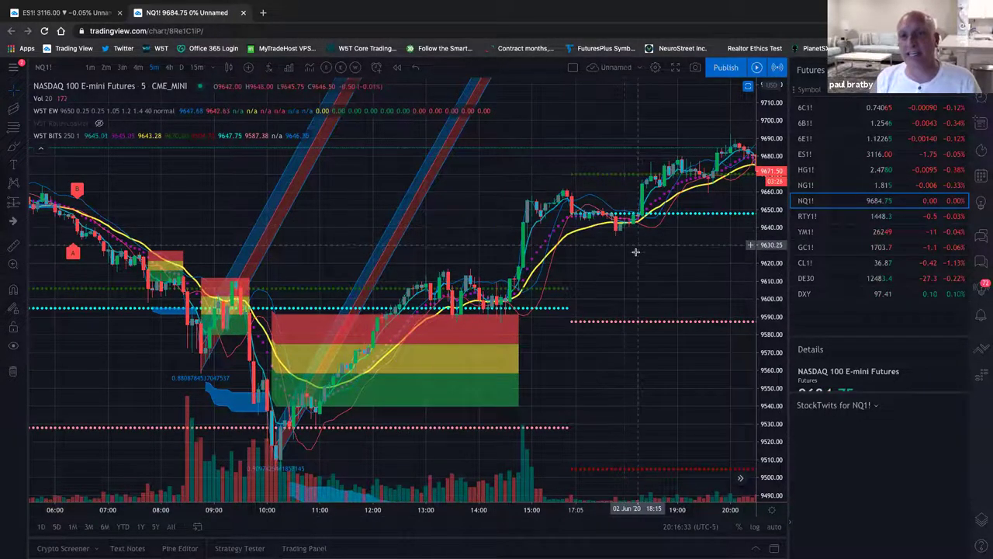
click(100, 124)
click(100, 123)
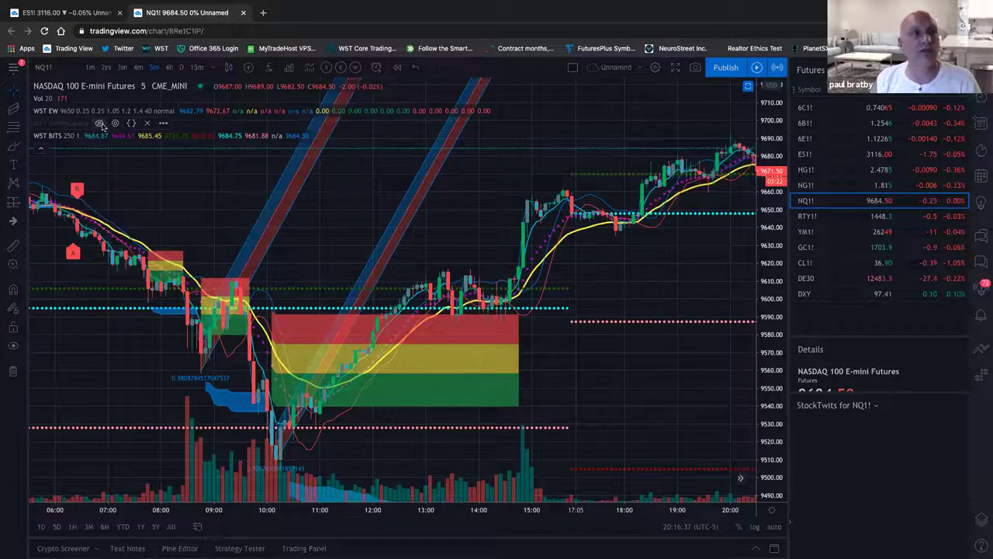
click(100, 123)
Step: Examine the W5T Rollercoaster zones and the wave 1 and 2 labels from the 2 June rally to the latest 3 June bars
drag(572, 315, 374, 318)
drag(616, 318, 535, 317)
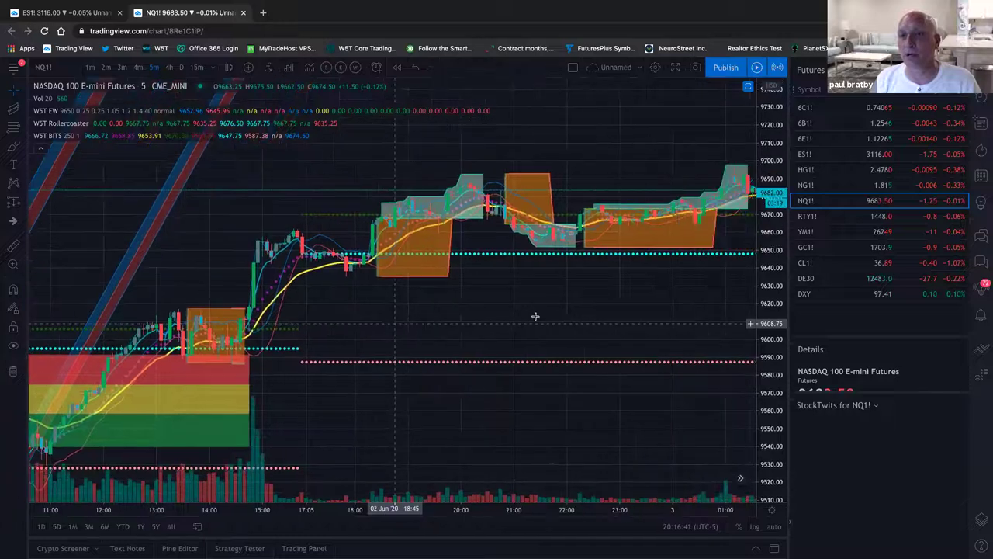
drag(710, 305, 257, 346)
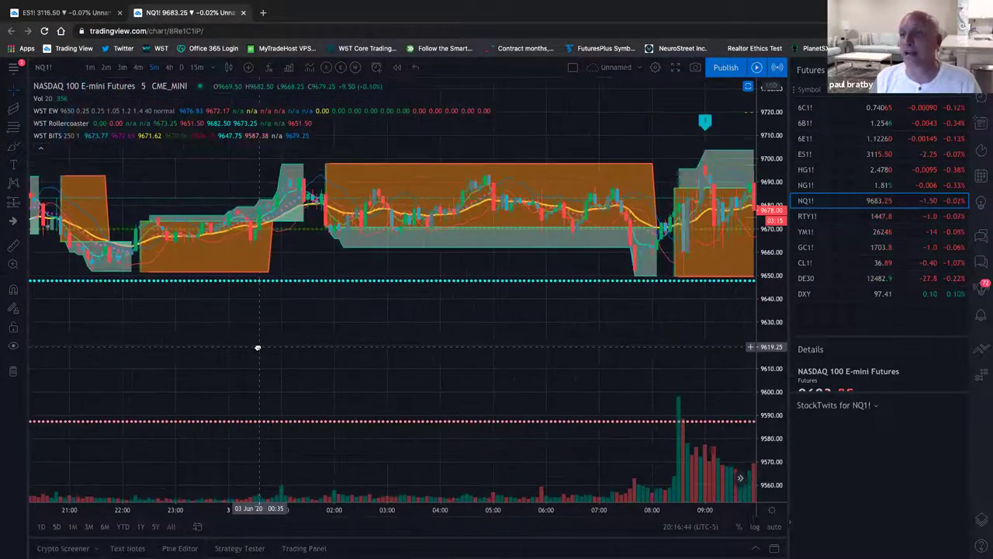
scroll(441, 368, down, 5)
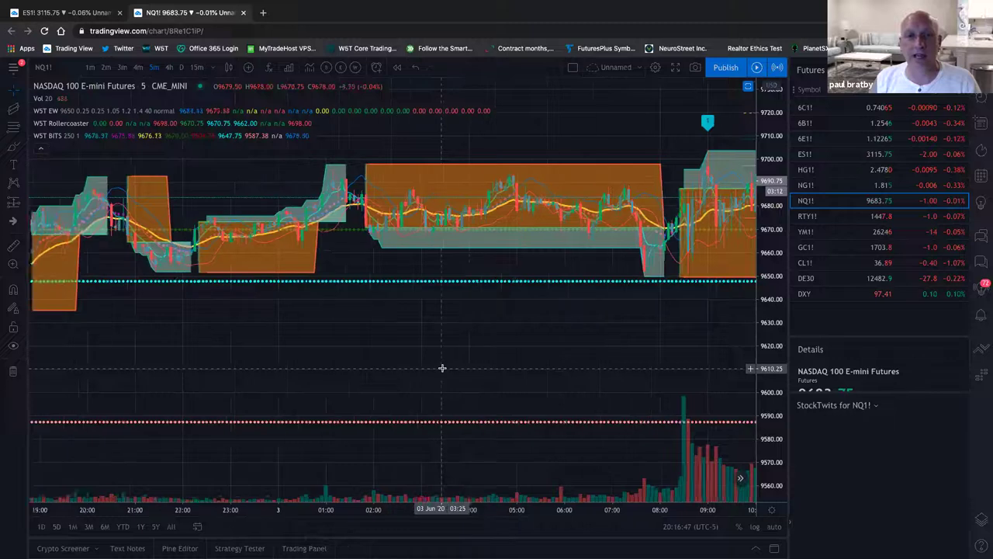
scroll(514, 313, down, 2)
drag(423, 329, 299, 355)
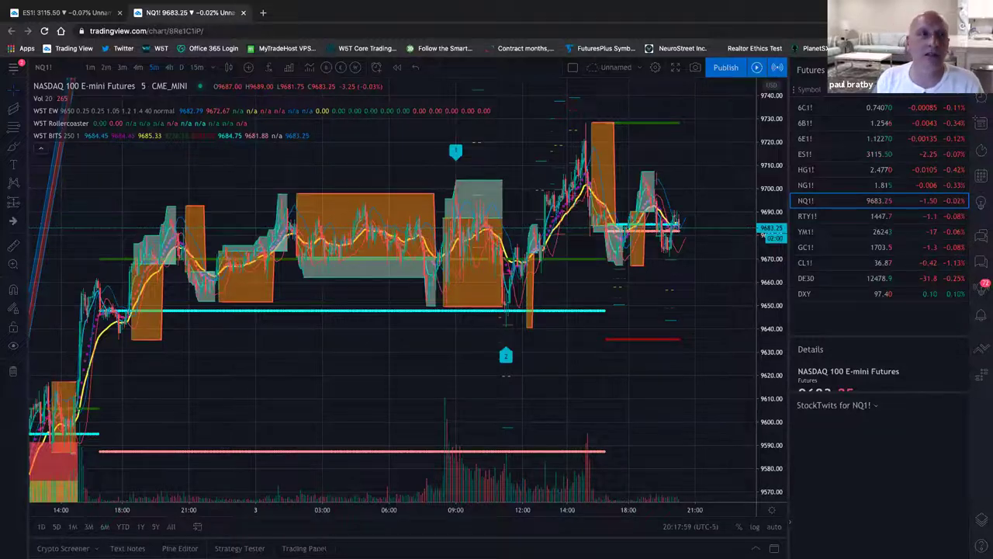
scroll(663, 188, up, 3)
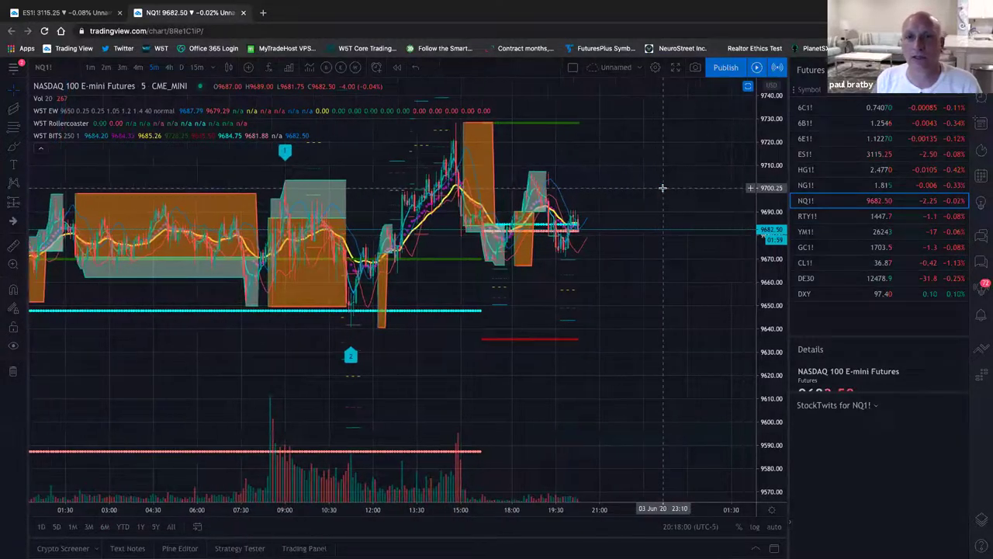
scroll(663, 188, up, 2)
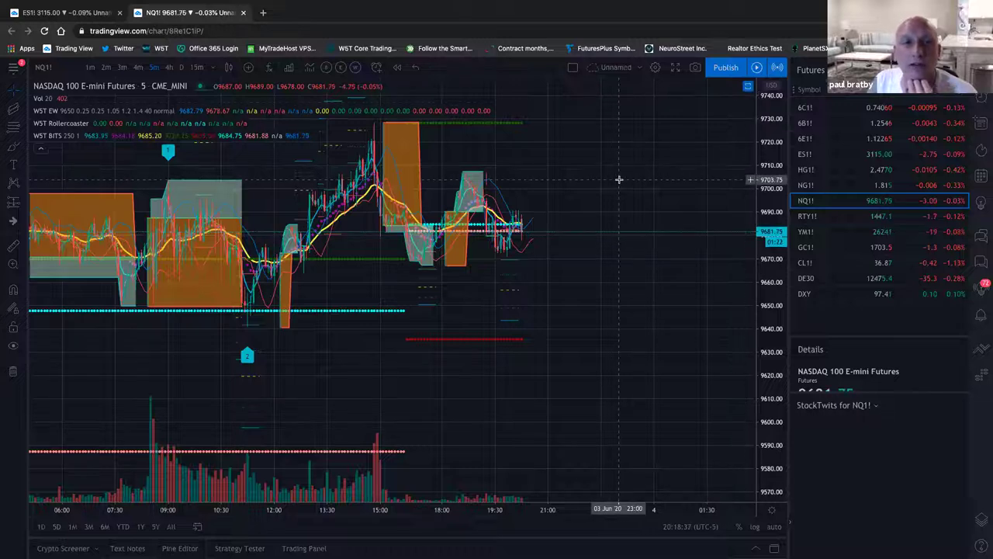
scroll(619, 179, down, 2)
scroll(618, 179, down, 4)
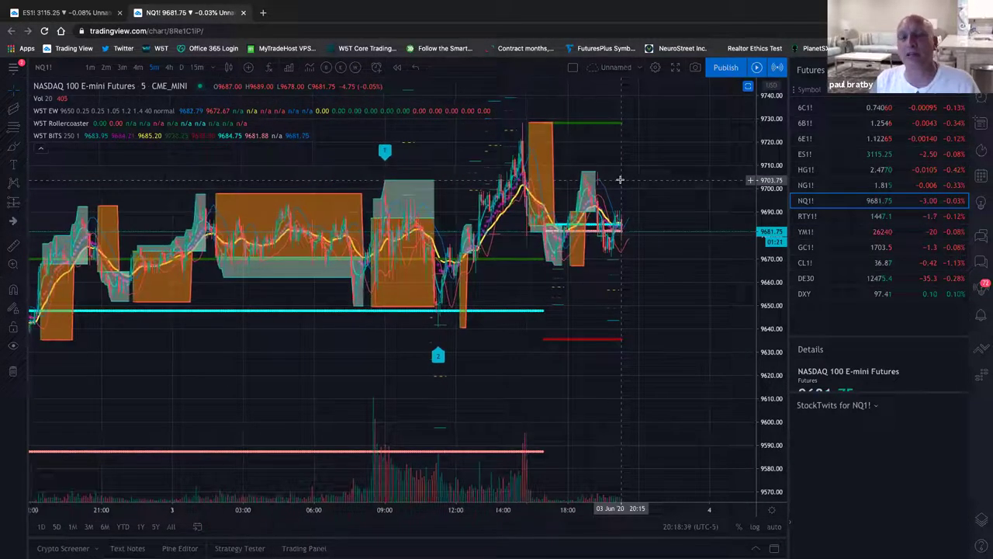